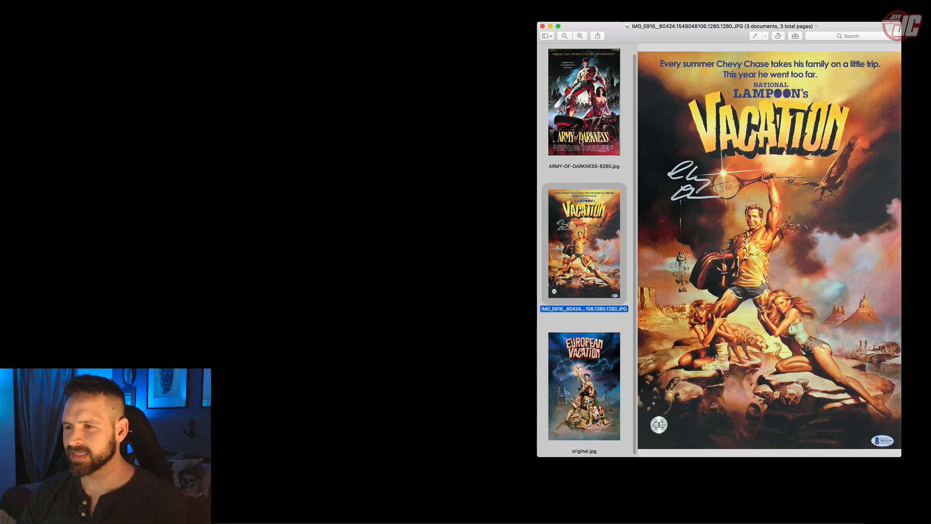
- Compare the Army of Darkness, Vacation and European Vacation reference posters, and minimize the image viewer window
{"action": "left_click", "coordinate": [556, 165]}
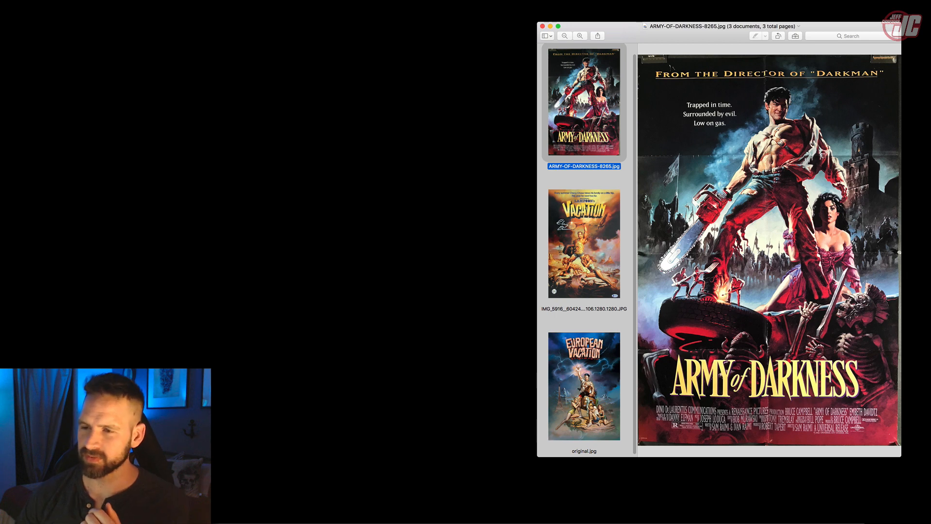
{"action": "left_click", "coordinate": [605, 263]}
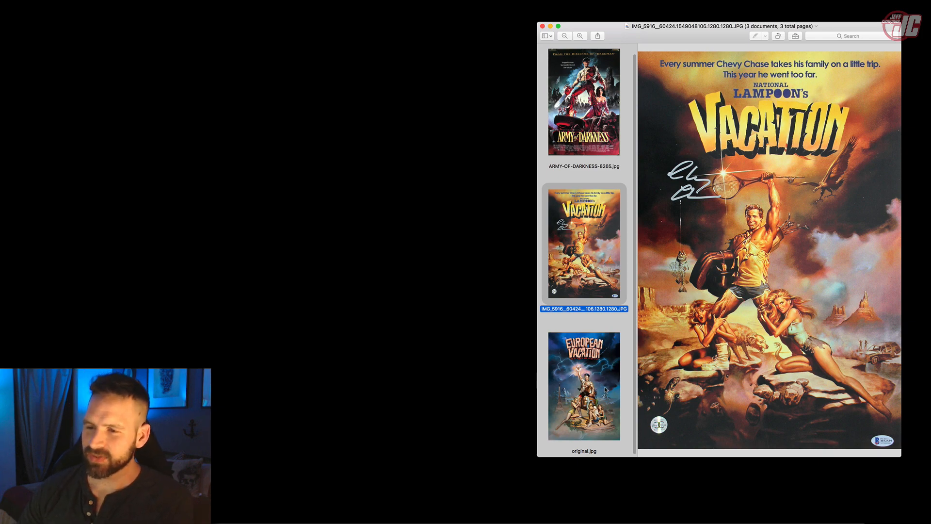
{"action": "left_click", "coordinate": [605, 390]}
{"action": "left_click", "coordinate": [588, 274]}
{"action": "left_click", "coordinate": [596, 391]}
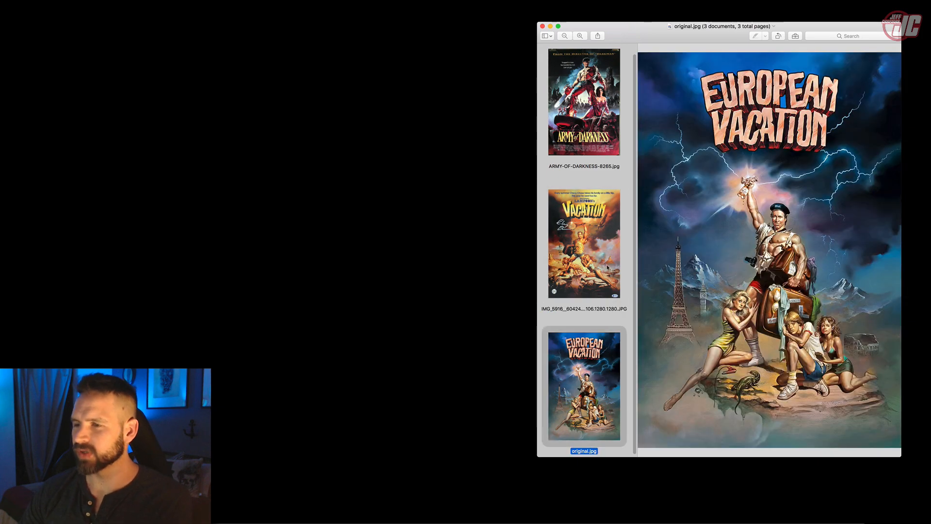
{"action": "left_click", "coordinate": [592, 276]}
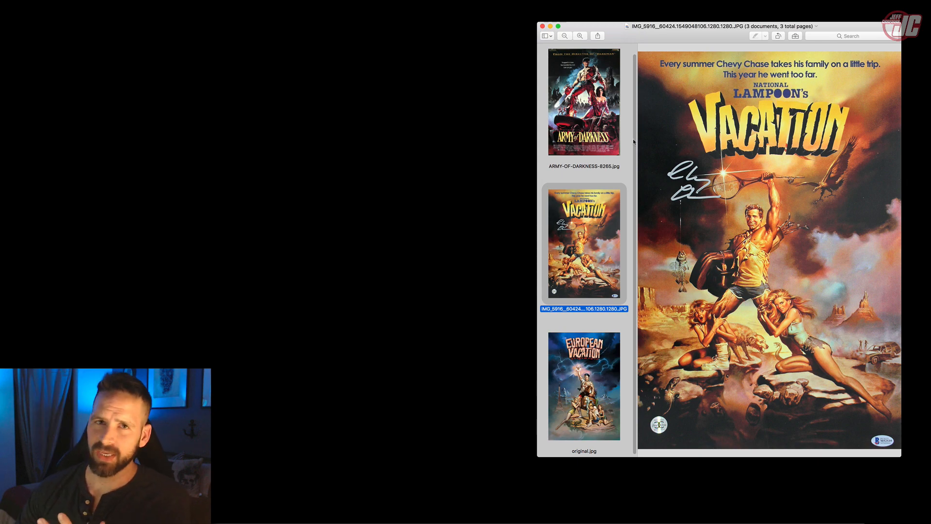
{"action": "left_click", "coordinate": [550, 26]}
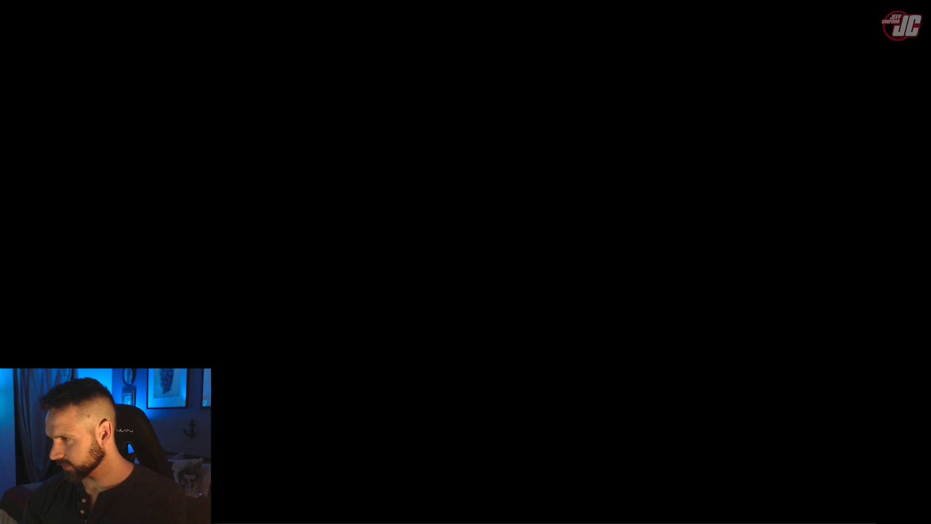
- Open Face.psd in Photoshop and inspect the lighting on the face up close
{"action": "left_click_drag", "start_coordinate": [800, 320], "coordinate": [329, 520]}
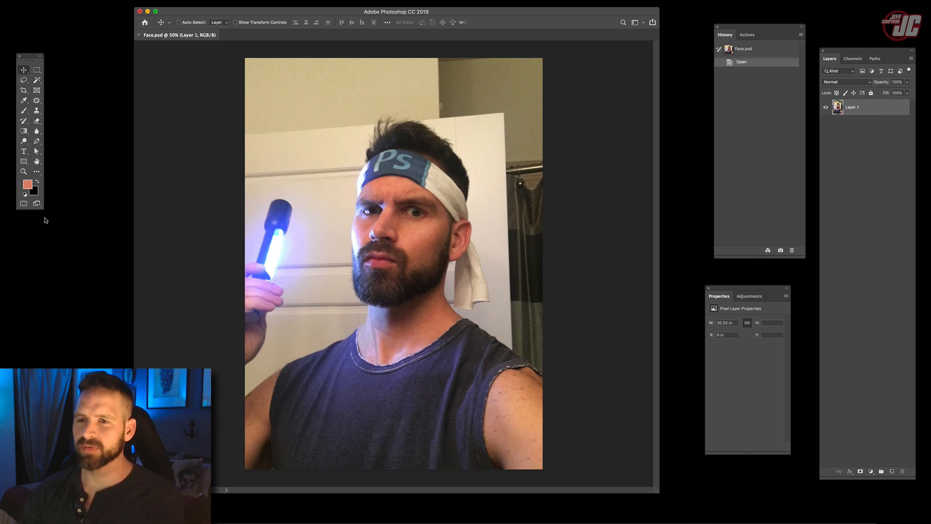
{"action": "left_click", "coordinate": [23, 171]}
{"action": "left_click", "coordinate": [437, 242]}
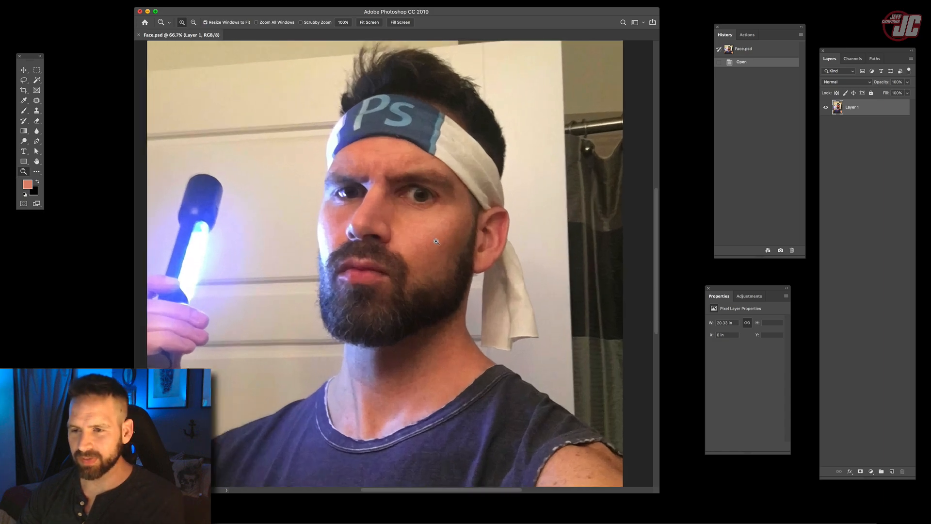
{"action": "left_click", "coordinate": [436, 242]}
{"action": "left_click", "coordinate": [436, 241]}
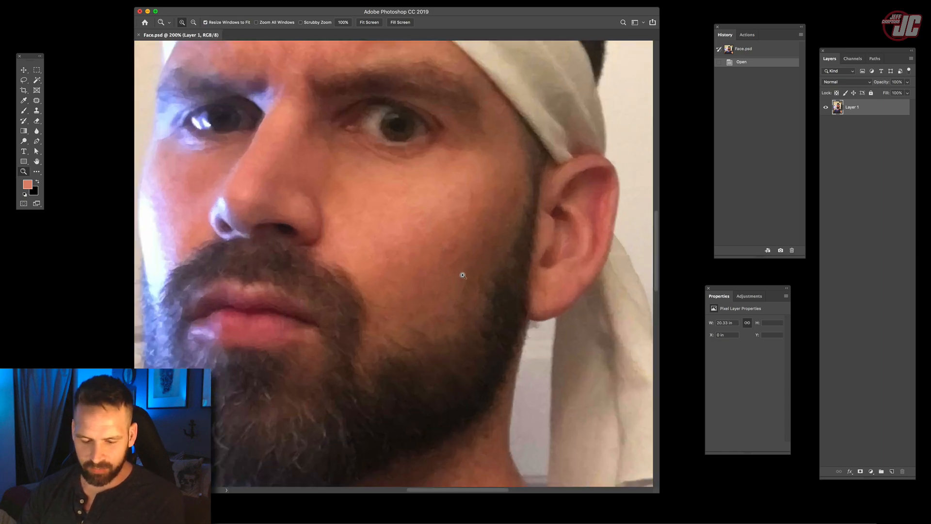
{"action": "left_click", "coordinate": [420, 262], "text": "alt"}
{"action": "left_click", "coordinate": [407, 260], "text": "alt"}
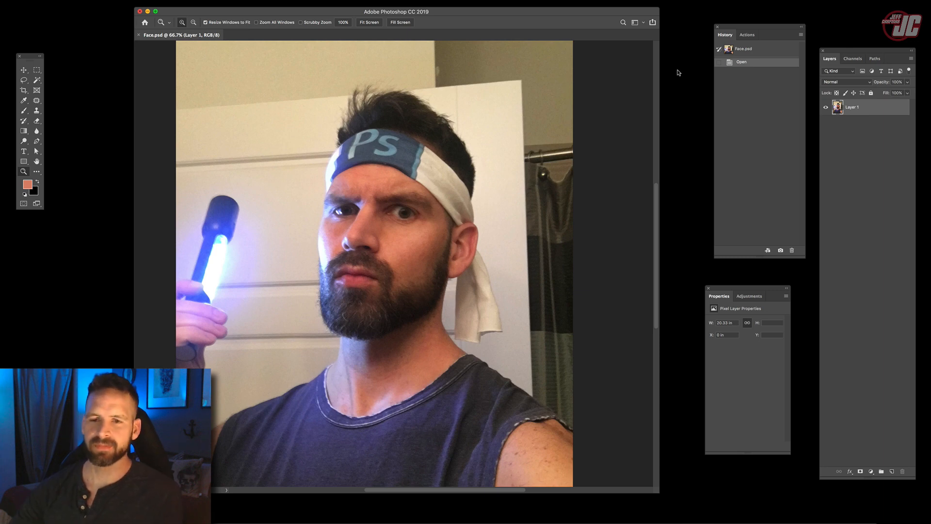
{"action": "left_click", "coordinate": [23, 70]}
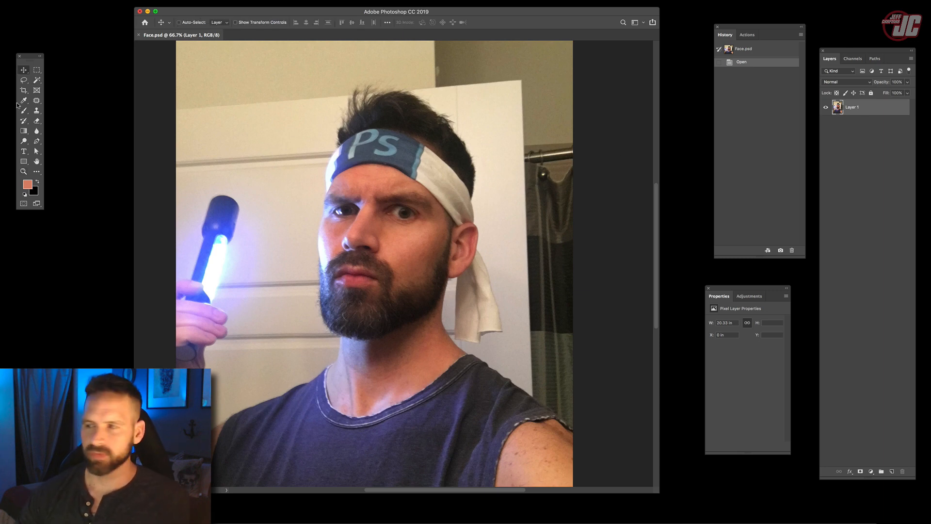
- Open IMG_3899.JPG in Photoshop and compare its headband with the one in Face.psd
{"action": "left_click_drag", "start_coordinate": [929, 309], "coordinate": [328, 523]}
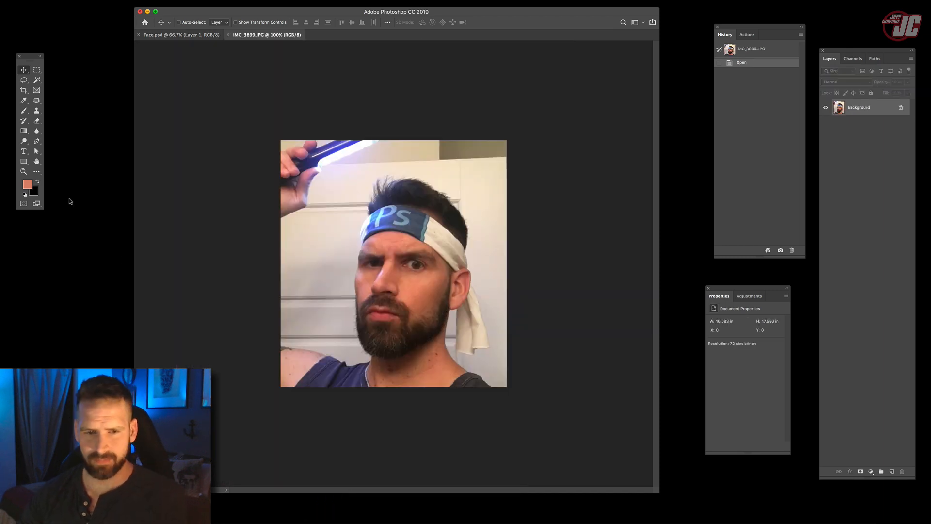
{"action": "key", "text": "z"}
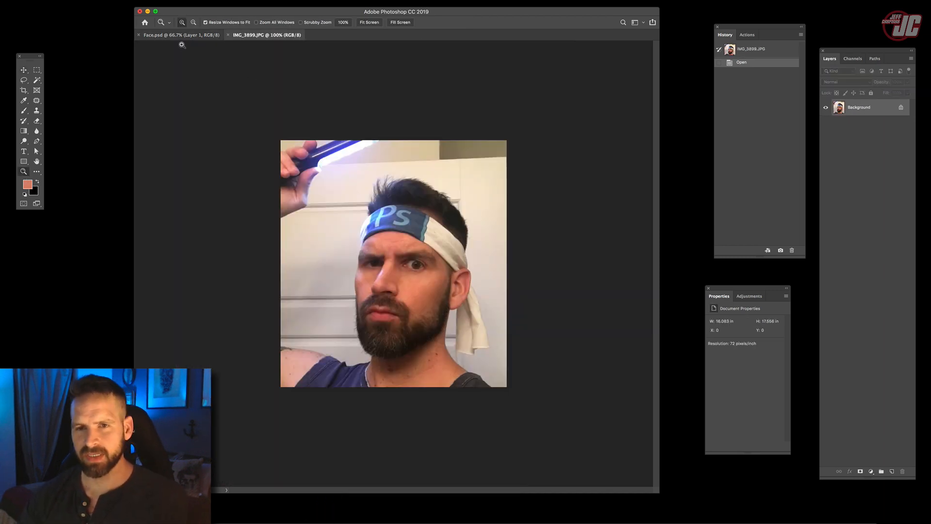
{"action": "left_click", "coordinate": [29, 71]}
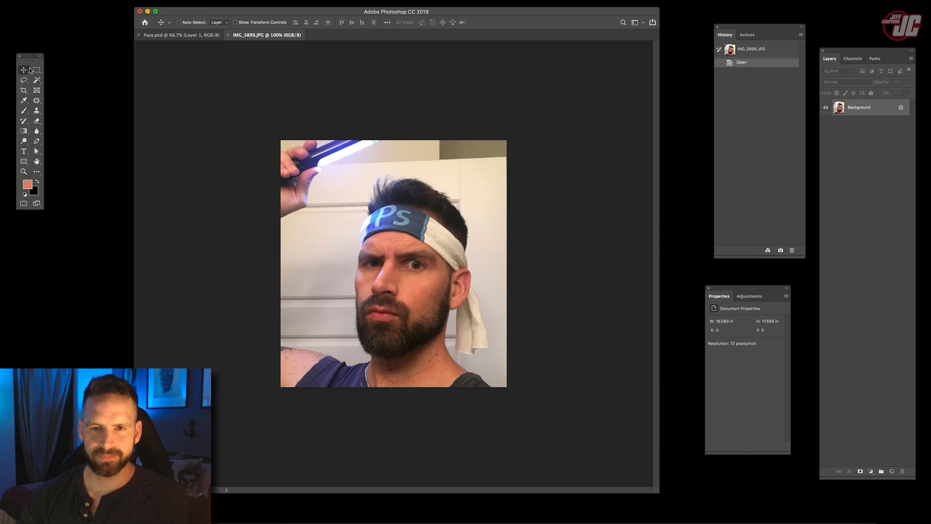
{"action": "left_click", "coordinate": [187, 36]}
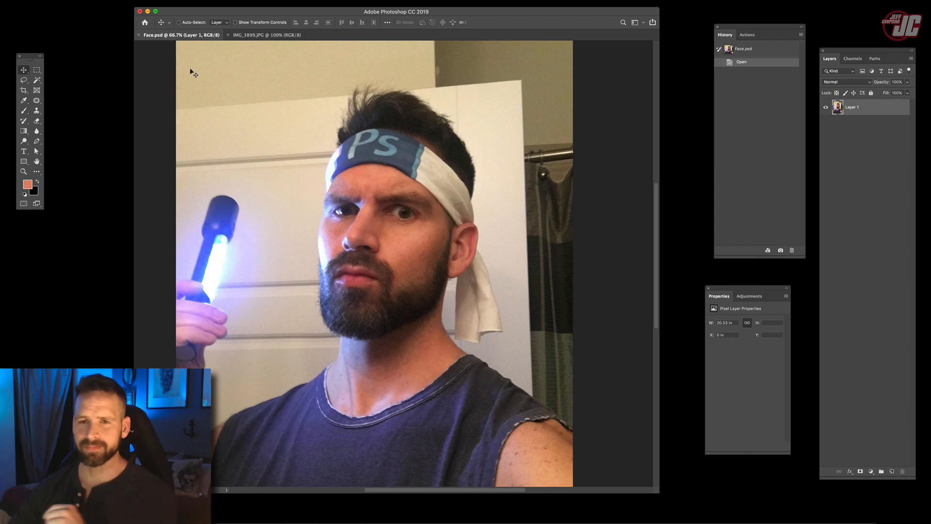
{"action": "left_click", "coordinate": [245, 35]}
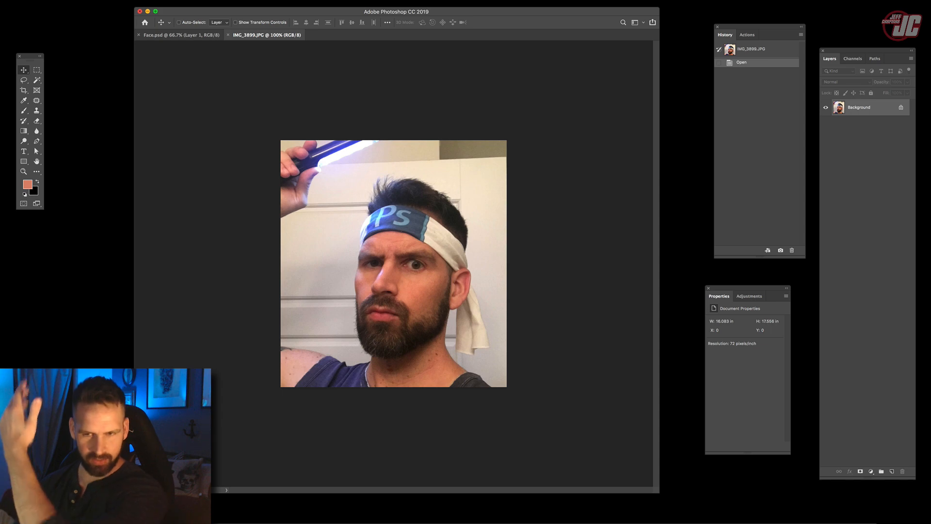
- Select the hair and headband loosely in IMG_3899.JPG with the Lasso and feather the selection by 5 pixels
{"action": "key", "text": "z"}
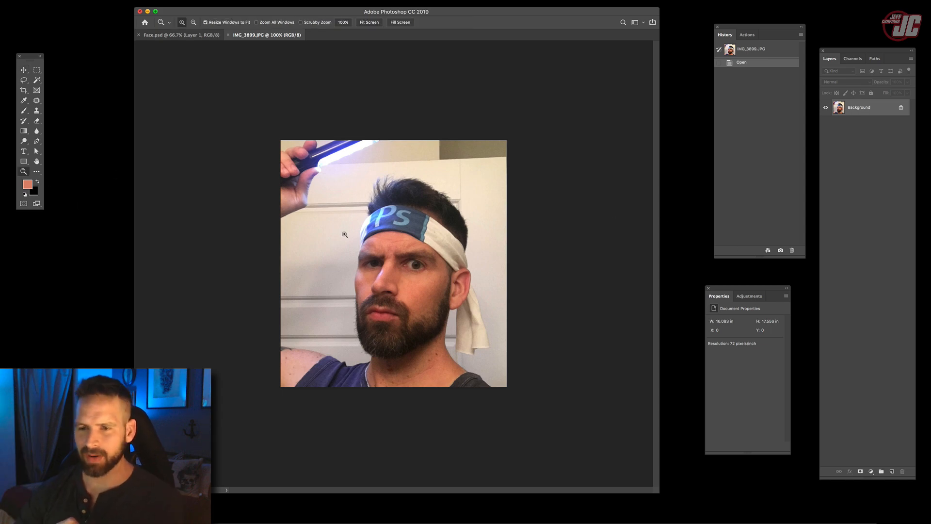
{"action": "left_click", "coordinate": [23, 80]}
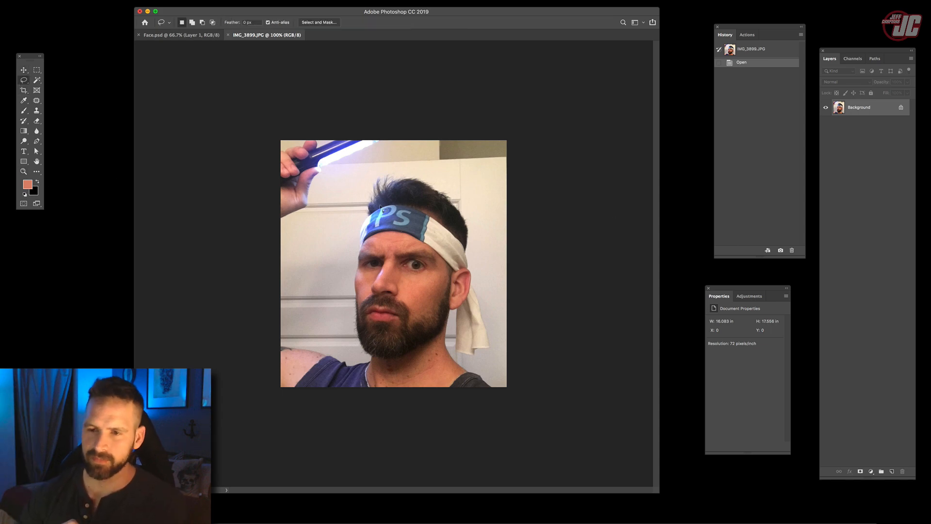
{"action": "mouse_move", "coordinate": [379, 160]}
{"action": "left_mouse_down"}
{"action": "mouse_move", "coordinate": [338, 189]}
{"action": "mouse_move", "coordinate": [320, 217]}
{"action": "mouse_move", "coordinate": [327, 242]}
{"action": "mouse_move", "coordinate": [376, 257]}
{"action": "mouse_move", "coordinate": [448, 241]}
{"action": "mouse_move", "coordinate": [462, 182]}
{"action": "mouse_move", "coordinate": [409, 154]}
{"action": "left_mouse_up"}
{"action": "left_click", "coordinate": [138, 1]}
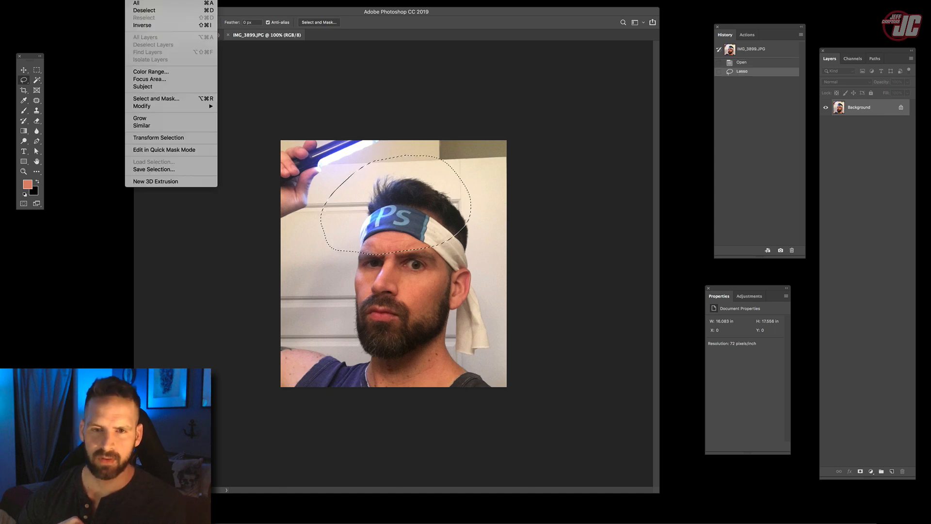
{"action": "mouse_move", "coordinate": [183, 110]}
{"action": "left_click", "coordinate": [235, 136]}
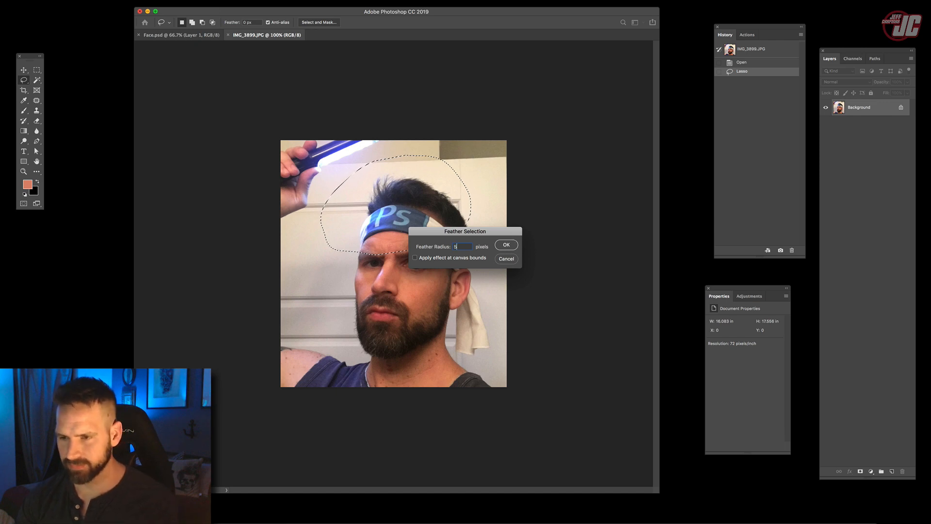
{"action": "left_click", "coordinate": [507, 244]}
{"action": "key", "text": "v"}
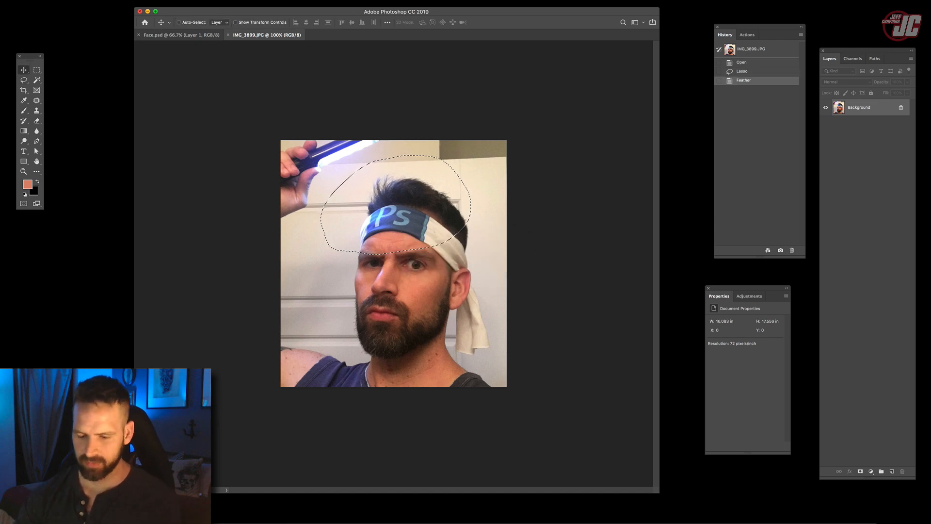
- Paste the headband piece into Face.psd, place it over the original headband and scale it to about 10.8 in wide
{"action": "left_click", "coordinate": [180, 35]}
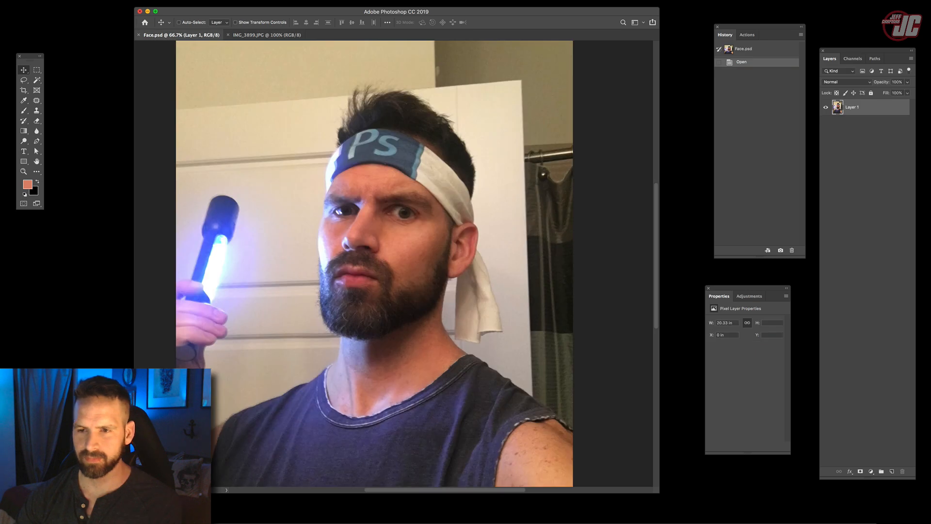
{"action": "key", "text": "super+v"}
{"action": "left_click_drag", "start_coordinate": [375, 263], "coordinate": [363, 141]}
{"action": "key", "text": "super+t"}
{"action": "left_click_drag", "start_coordinate": [415, 176], "coordinate": [470, 214]}
{"action": "left_click_drag", "start_coordinate": [421, 170], "coordinate": [432, 152]}
{"action": "left_click_drag", "start_coordinate": [478, 184], "coordinate": [466, 160]}
{"action": "key", "text": "Return"}
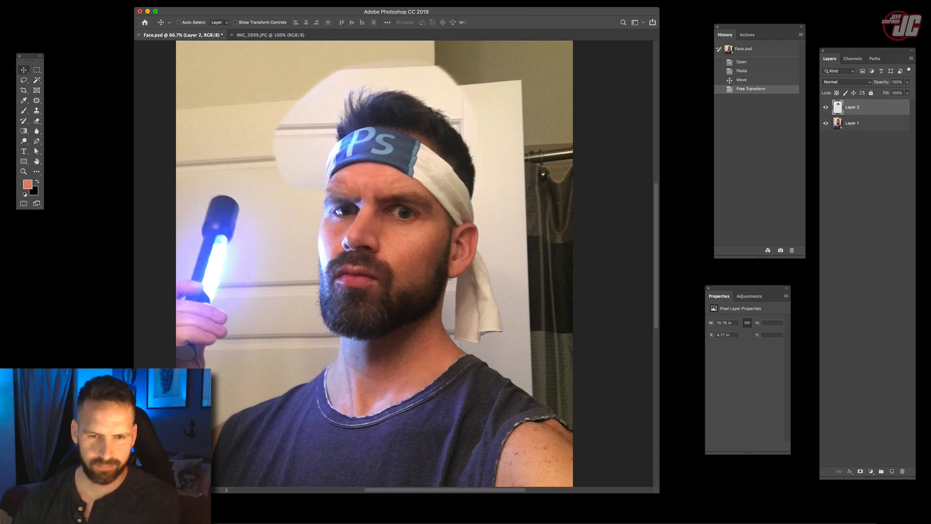
- Lower the pasted headband layer's opacity to 42% and shift it slightly to align with the original headband
{"action": "key", "text": "z"}
{"action": "left_click", "coordinate": [363, 163]}
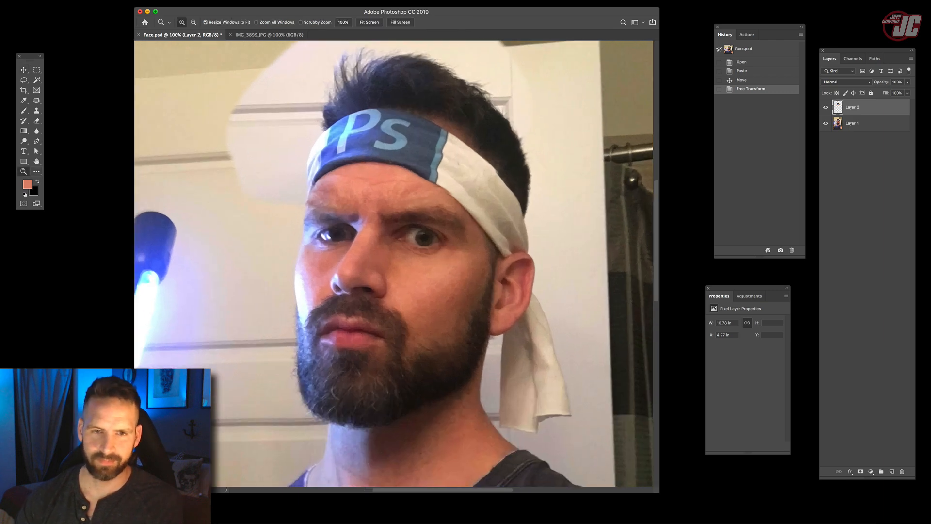
{"action": "key", "text": "v"}
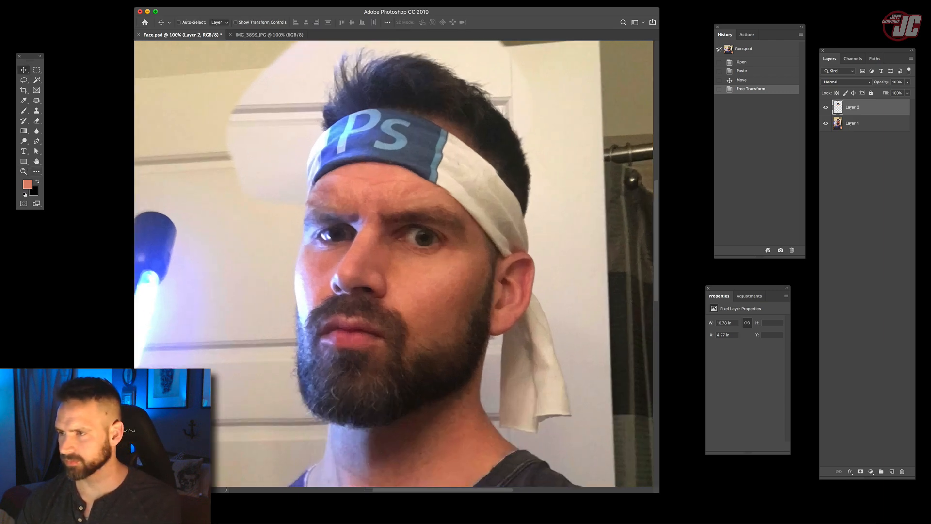
{"action": "left_click", "coordinate": [907, 82]}
{"action": "left_click_drag", "start_coordinate": [879, 92], "coordinate": [878, 92]}
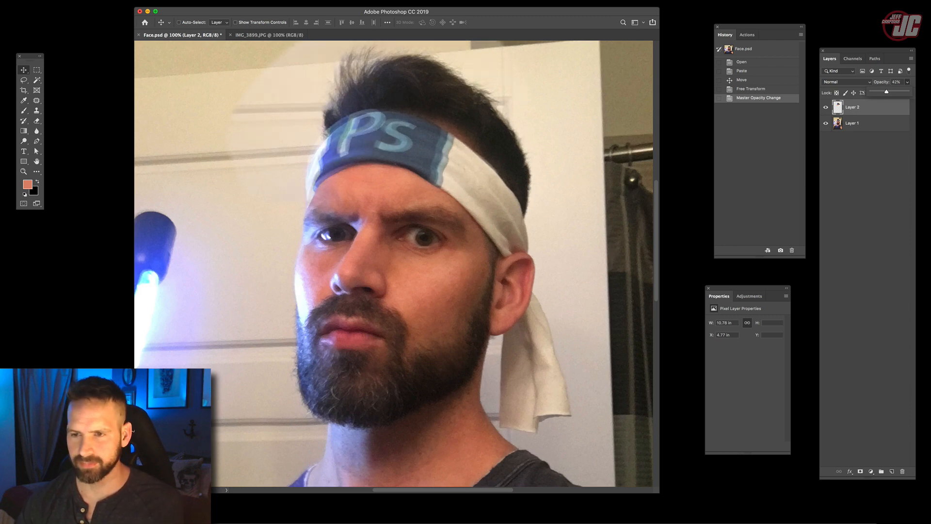
{"action": "left_click", "coordinate": [417, 152]}
{"action": "left_click_drag", "start_coordinate": [417, 151], "coordinate": [421, 150]}
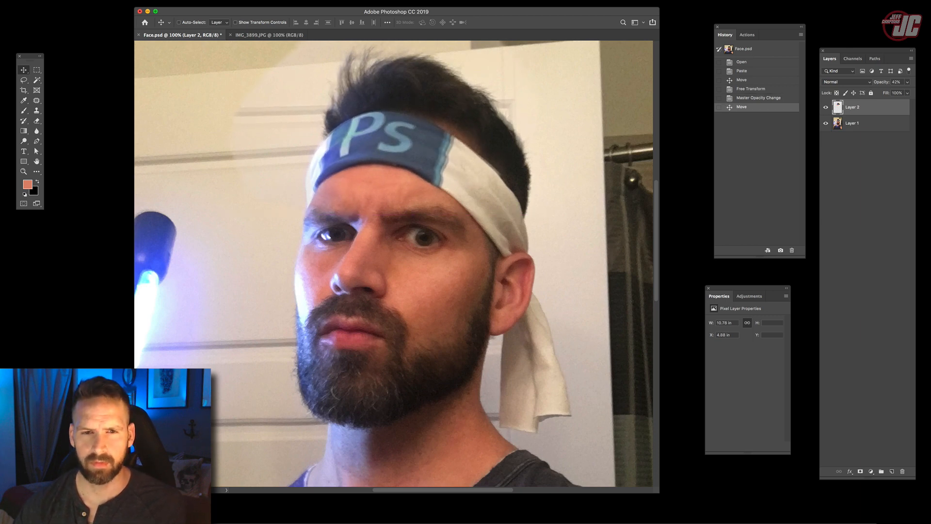
- Warp the pasted headband layer slightly so its hair and headband edges match the photo underneath
{"action": "left_click", "coordinate": [53, 0]}
{"action": "mouse_move", "coordinate": [105, 175]}
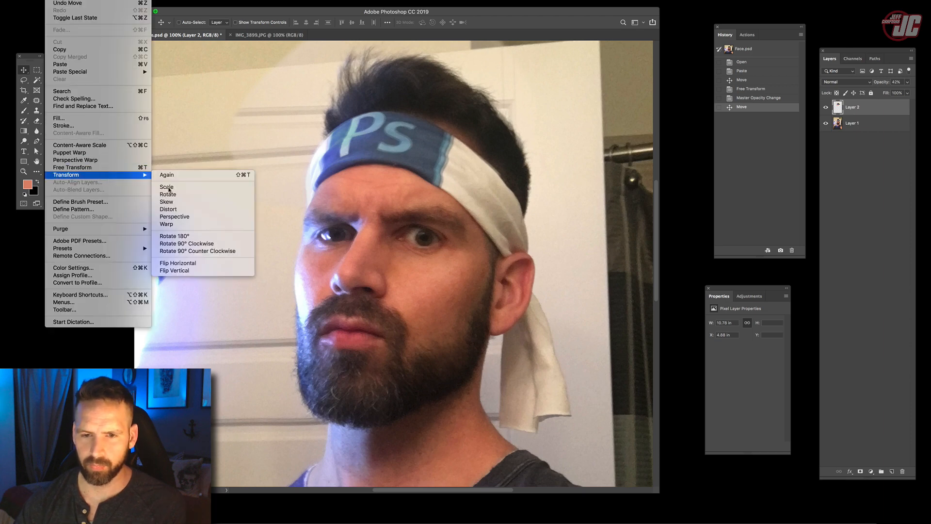
{"action": "left_click", "coordinate": [188, 224]}
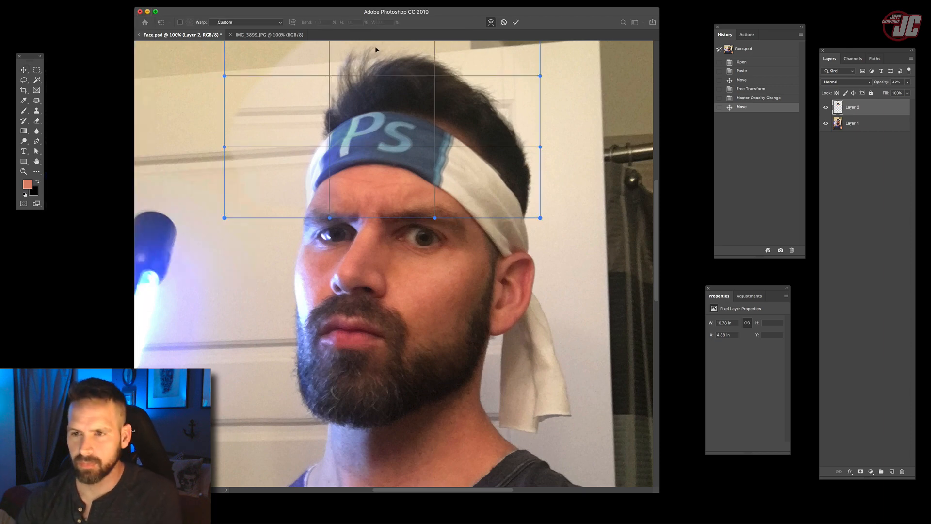
{"action": "left_click_drag", "start_coordinate": [376, 48], "coordinate": [374, 51]}
{"action": "left_click_drag", "start_coordinate": [537, 150], "coordinate": [534, 151]}
{"action": "left_click_drag", "start_coordinate": [224, 77], "coordinate": [229, 76]}
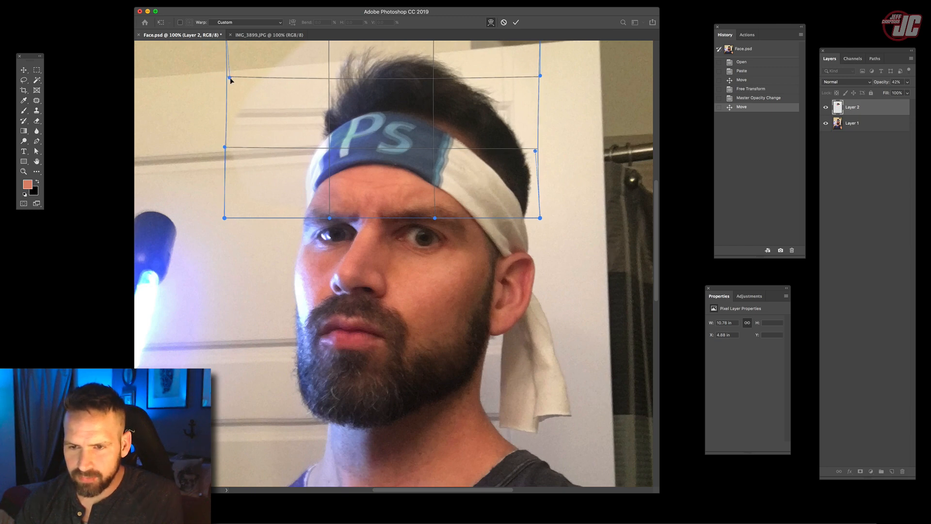
{"action": "left_click_drag", "start_coordinate": [330, 218], "coordinate": [328, 219]}
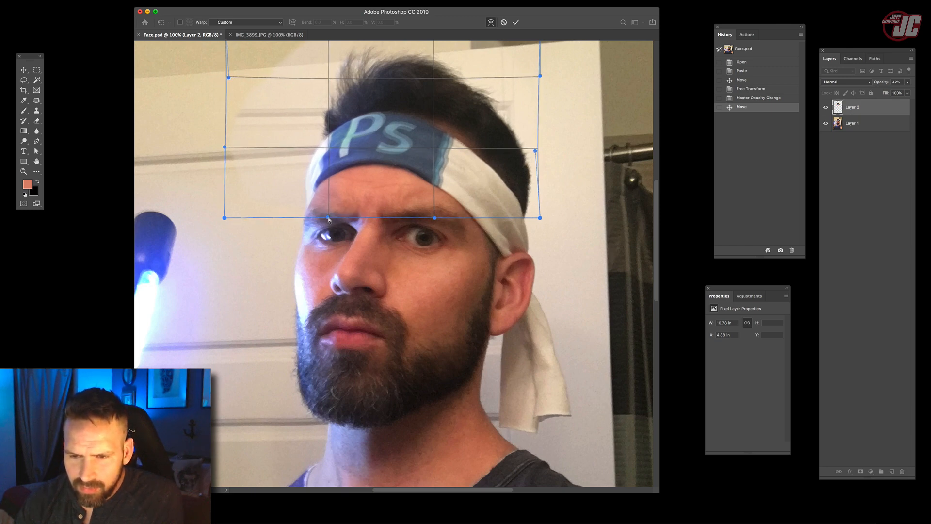
{"action": "key", "text": "Return"}
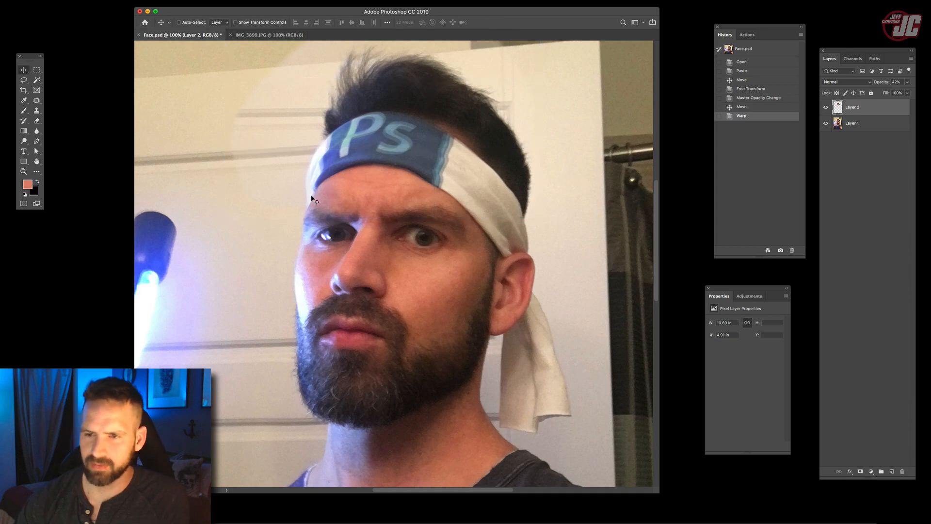
- Set the pasted headband layer's opacity to 100% and compare the image with the layer hidden and shown
{"action": "left_click", "coordinate": [907, 82]}
{"action": "left_click", "coordinate": [909, 92]}
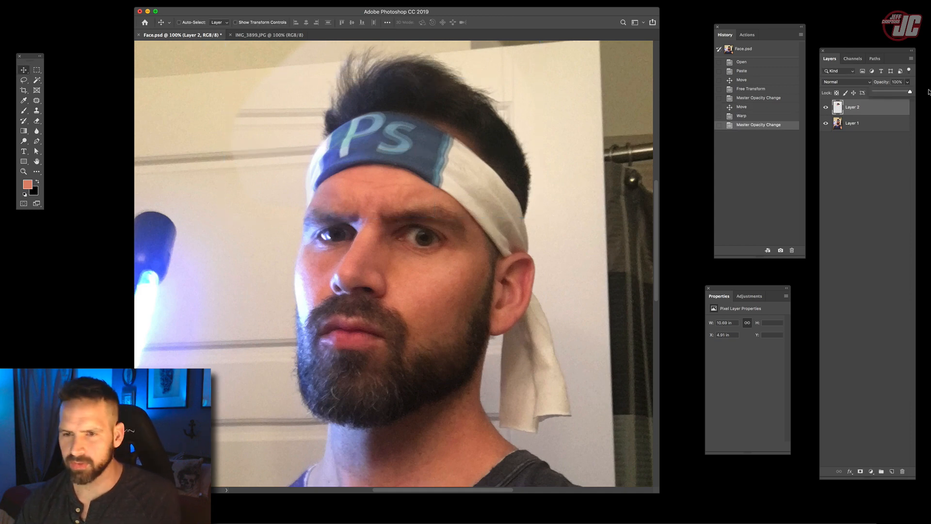
{"action": "left_click", "coordinate": [826, 108]}
{"action": "left_click", "coordinate": [825, 108]}
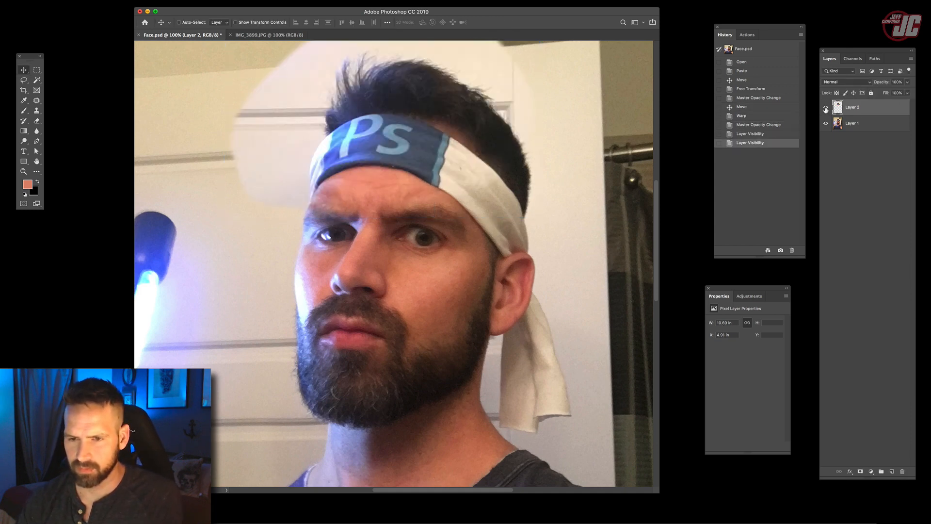
{"action": "left_click", "coordinate": [826, 109]}
{"action": "left_click", "coordinate": [825, 109]}
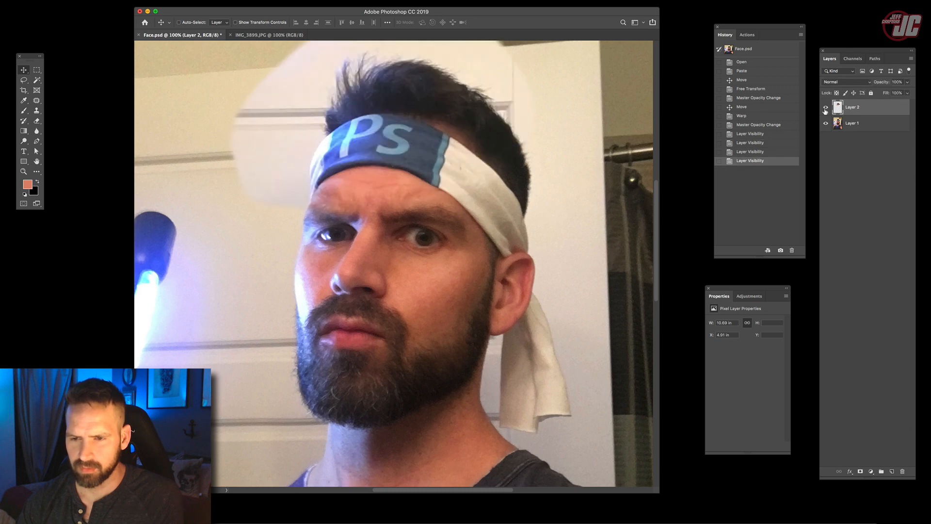
- Add a layer mask to the pasted headband layer and brush black at 59% opacity over the forehead just above the nose
{"action": "left_click", "coordinate": [859, 472]}
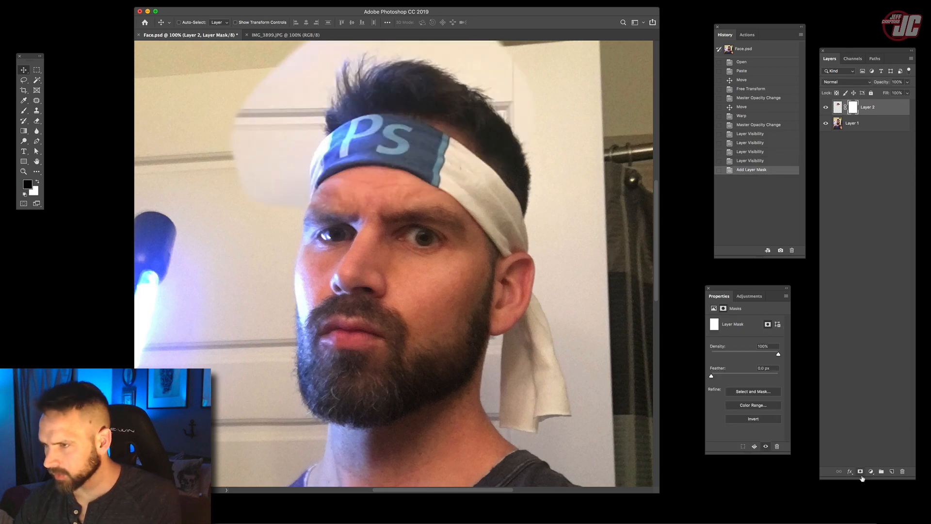
{"action": "key", "text": "b"}
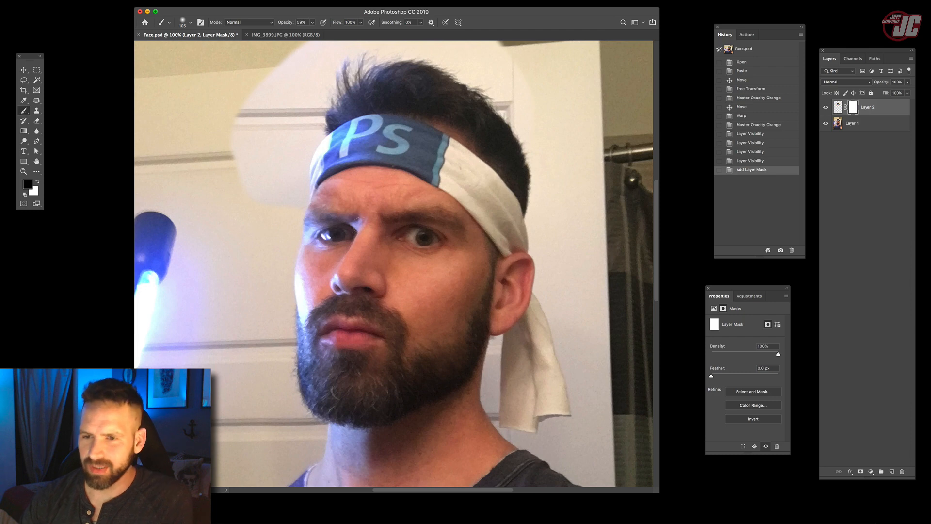
{"action": "right_click", "coordinate": [401, 243]}
{"action": "mouse_move", "coordinate": [428, 242]}
{"action": "left_mouse_down"}
{"action": "mouse_move", "coordinate": [417, 243]}
{"action": "mouse_move", "coordinate": [420, 232]}
{"action": "left_mouse_up"}
{"action": "left_click", "coordinate": [361, 216]}
{"action": "left_click", "coordinate": [361, 215]}
{"action": "left_click", "coordinate": [361, 213]}
{"action": "right_click", "coordinate": [362, 212]}
{"action": "left_click", "coordinate": [361, 218]}
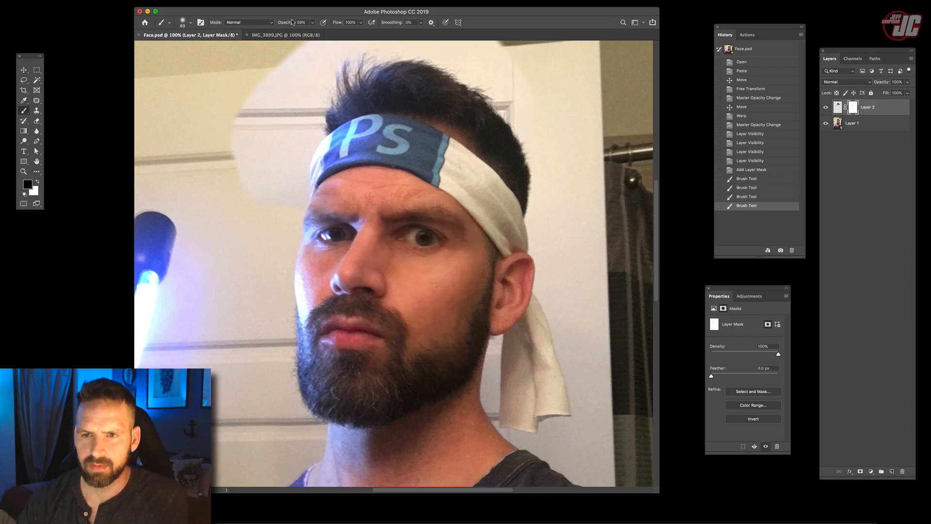
- Lower the brush opacity to 11% and softly mask the pasted layer across the forehead below the headband
{"action": "left_click_drag", "start_coordinate": [314, 24], "coordinate": [294, 32]}
{"action": "left_click", "coordinate": [344, 192]}
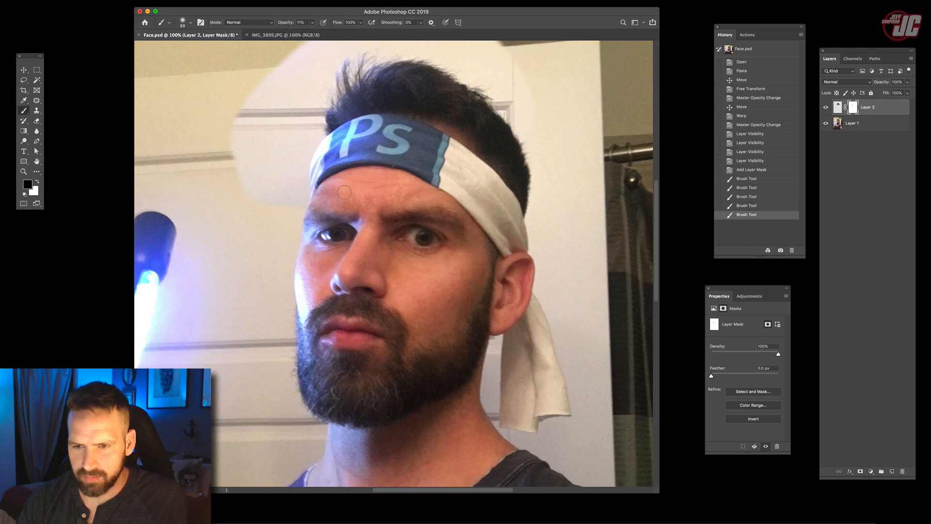
{"action": "left_click", "coordinate": [340, 192]}
{"action": "left_click", "coordinate": [328, 201]}
{"action": "left_click", "coordinate": [406, 195]}
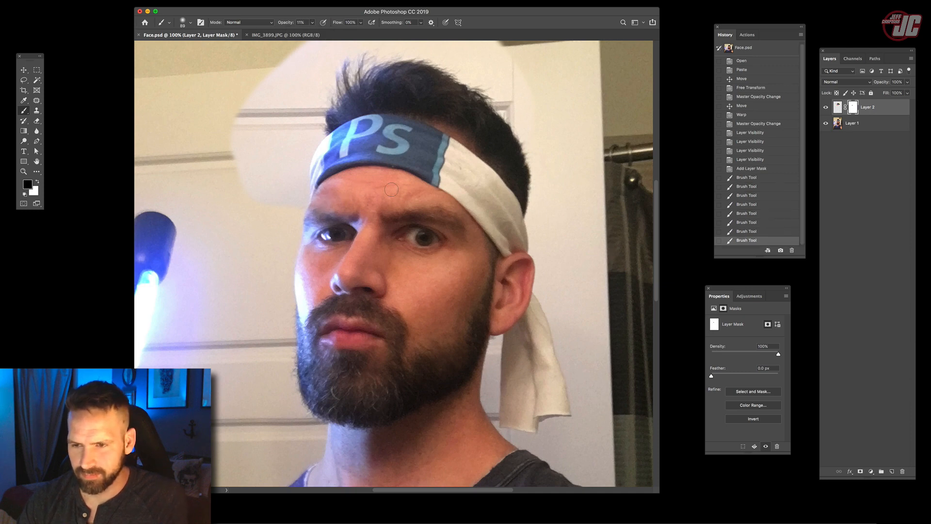
{"action": "left_click", "coordinate": [405, 196]}
{"action": "left_click", "coordinate": [408, 198]}
{"action": "left_click", "coordinate": [413, 201]}
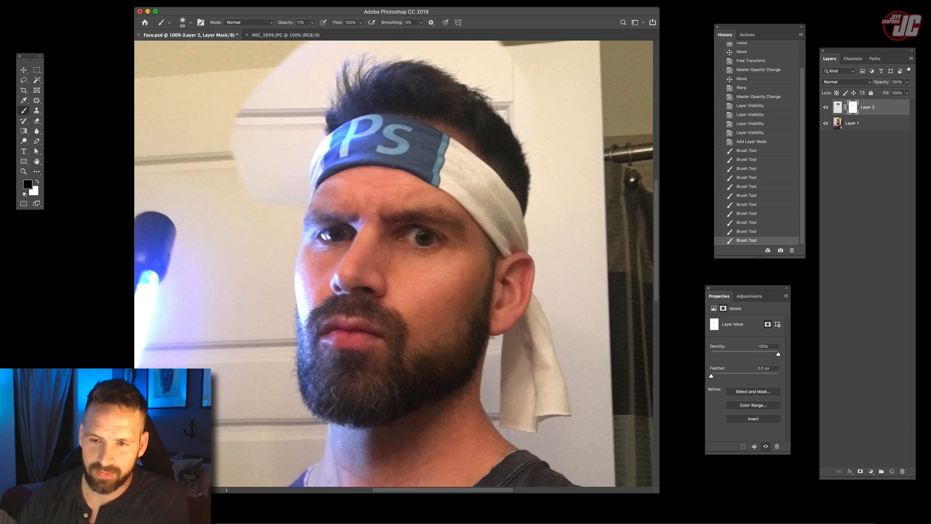
- Blend the mask between the eyebrows with more soft strokes, and compare the image with the headband layer hidden and shown
{"action": "left_click", "coordinate": [361, 213]}
{"action": "left_click", "coordinate": [362, 214]}
{"action": "left_click", "coordinate": [364, 212]}
{"action": "left_click", "coordinate": [361, 212]}
{"action": "left_click", "coordinate": [362, 214]}
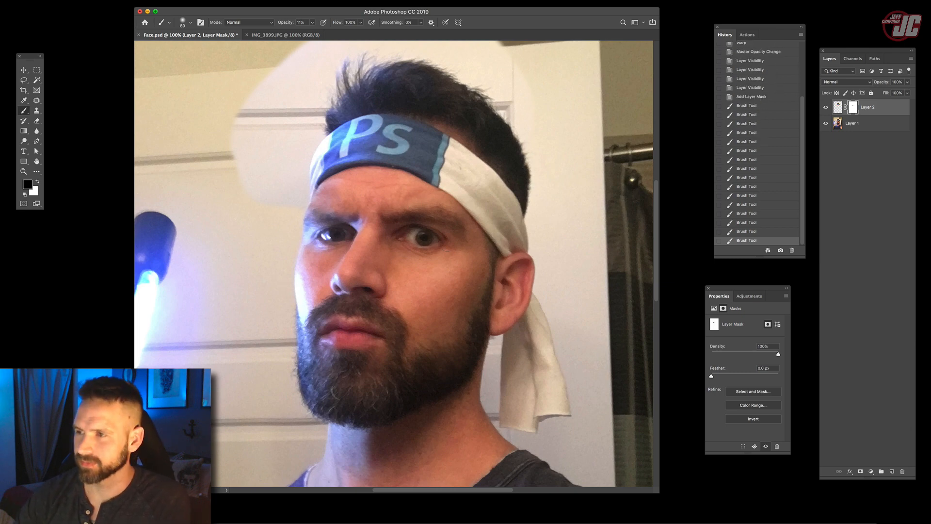
{"action": "left_click", "coordinate": [825, 109]}
{"action": "left_click", "coordinate": [825, 110]}
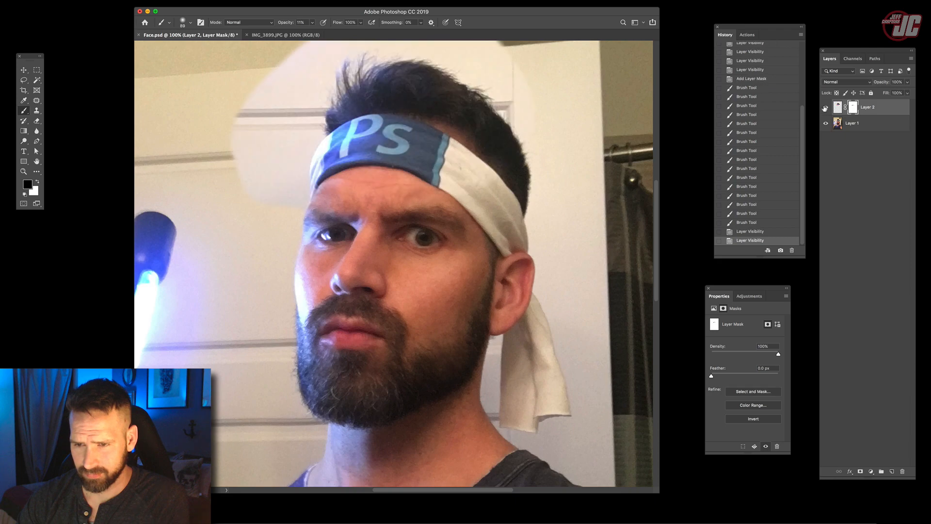
{"action": "left_click", "coordinate": [825, 110]}
- Warp the headband layer's mask by pulling its upper edge slightly upward
{"action": "mouse_move", "coordinate": [111, 174]}
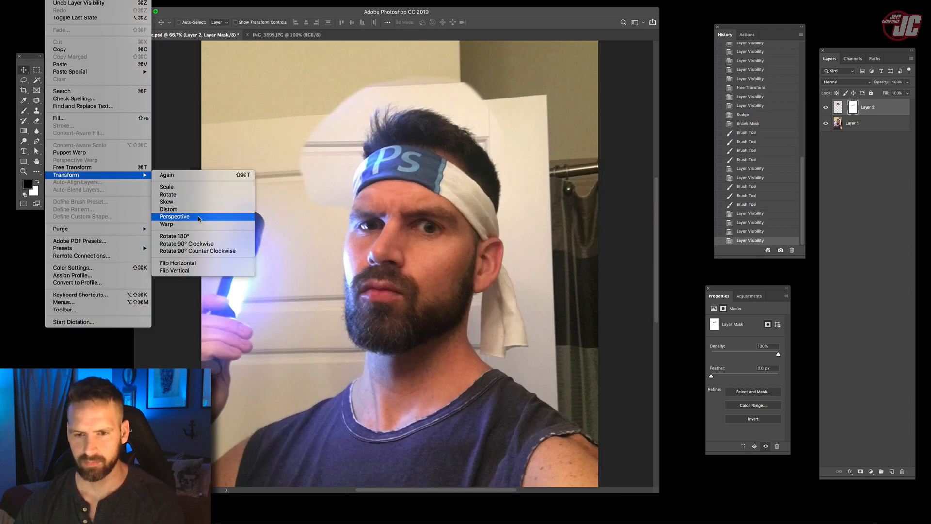
{"action": "left_click", "coordinate": [200, 223]}
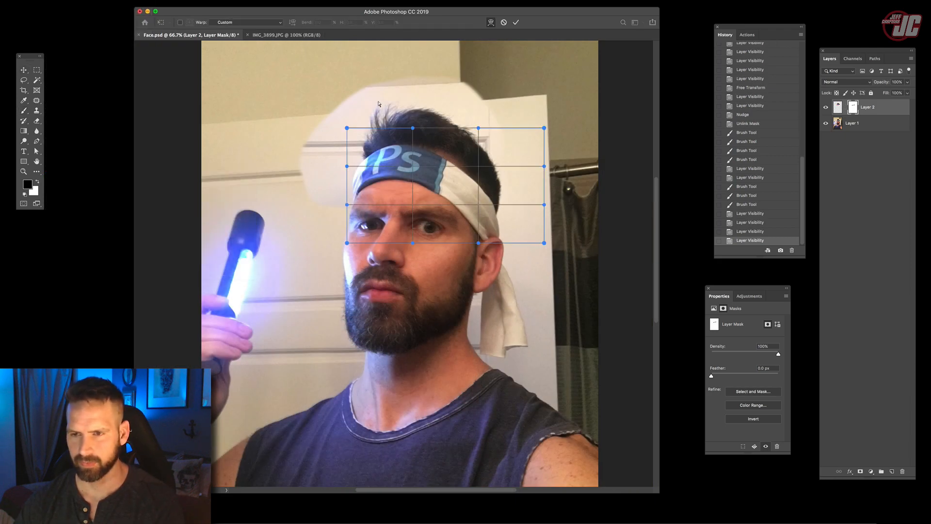
{"action": "left_click_drag", "start_coordinate": [412, 128], "coordinate": [413, 125]}
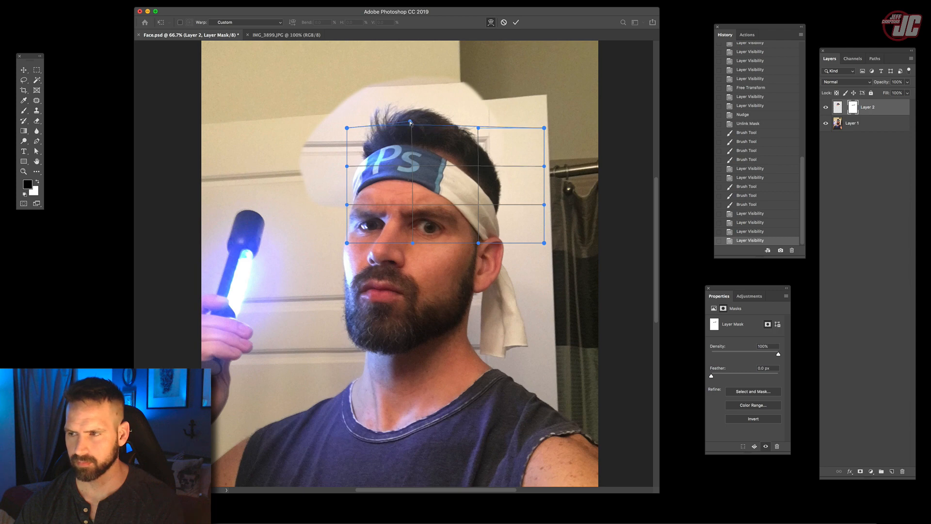
{"action": "key", "text": "Return"}
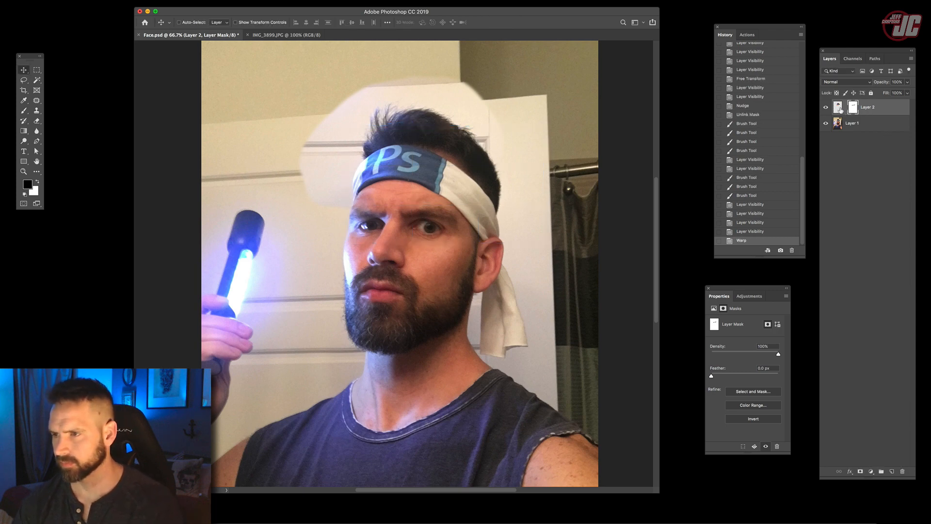
- Relink the mask to the headband layer and warp the layer's pixels, pulling the upper and left edges slightly outward
{"action": "left_click", "coordinate": [845, 107]}
{"action": "left_click", "coordinate": [838, 112]}
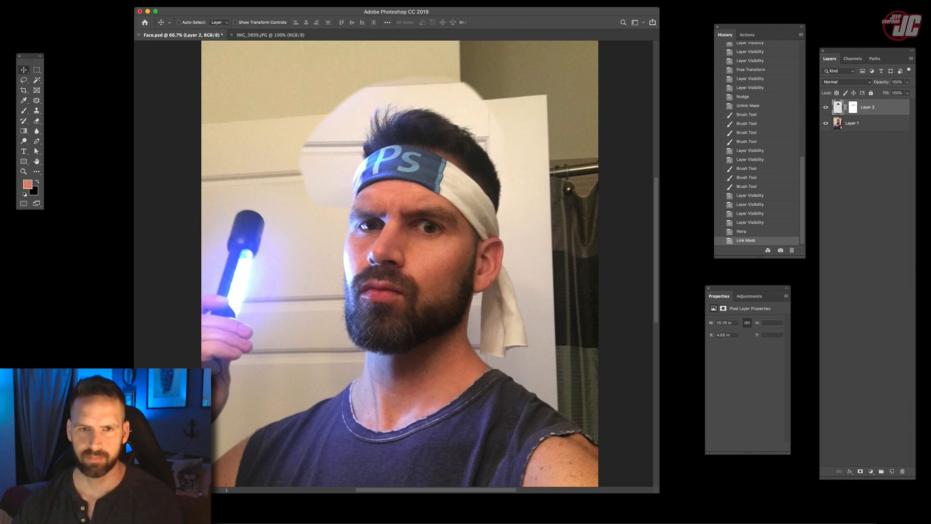
{"action": "left_click", "coordinate": [52, 1]}
{"action": "mouse_move", "coordinate": [96, 174]}
{"action": "left_click", "coordinate": [181, 224]}
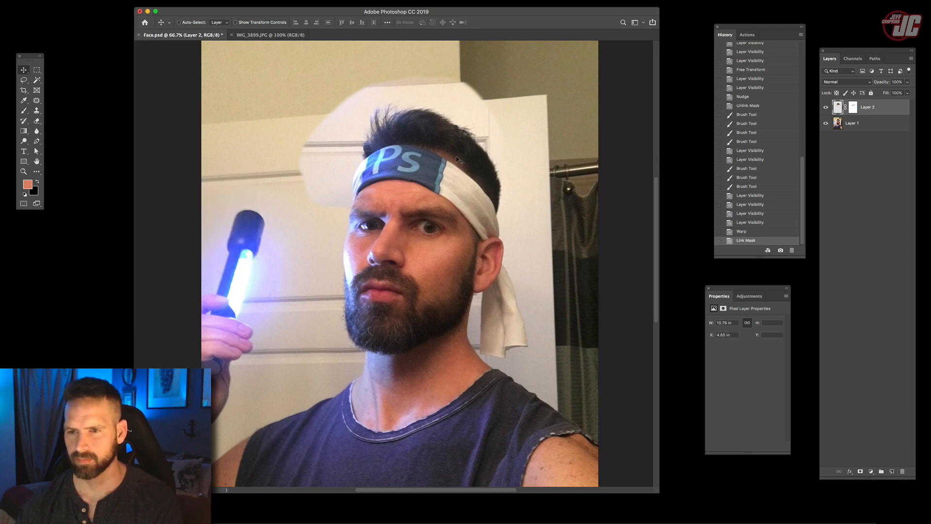
{"action": "left_click_drag", "start_coordinate": [366, 71], "coordinate": [357, 63]}
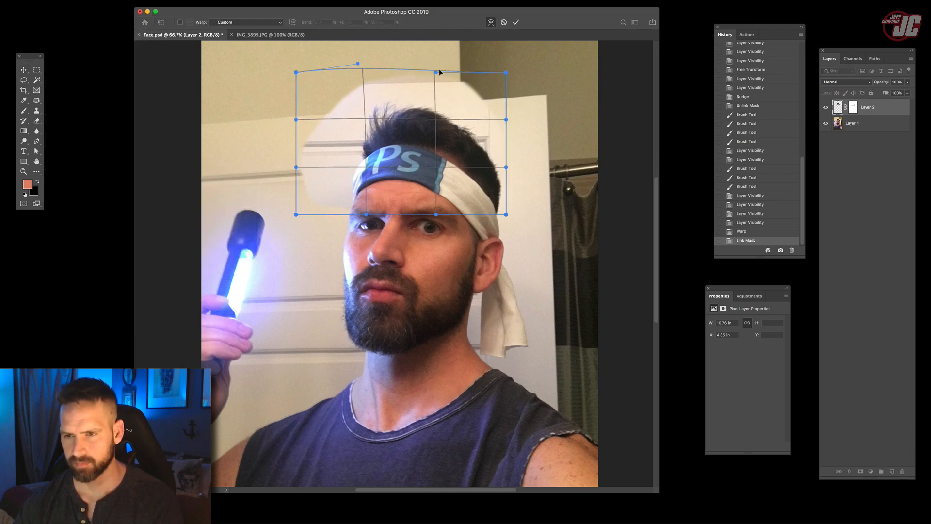
{"action": "left_click_drag", "start_coordinate": [439, 70], "coordinate": [439, 65]}
{"action": "left_click_drag", "start_coordinate": [295, 120], "coordinate": [287, 119]}
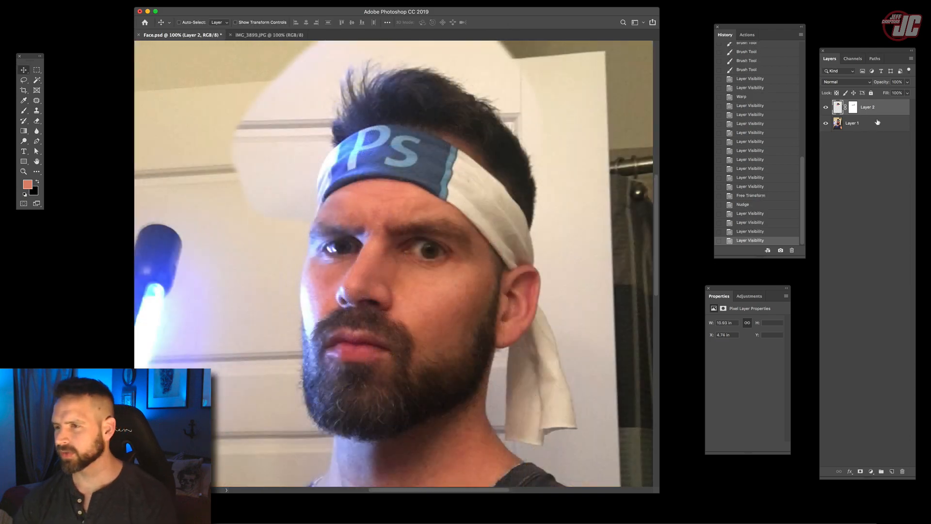
- Merge the headband and portrait layers into one layer, and create a new path named Path 1
{"action": "left_click", "coordinate": [877, 122], "text": "shift"}
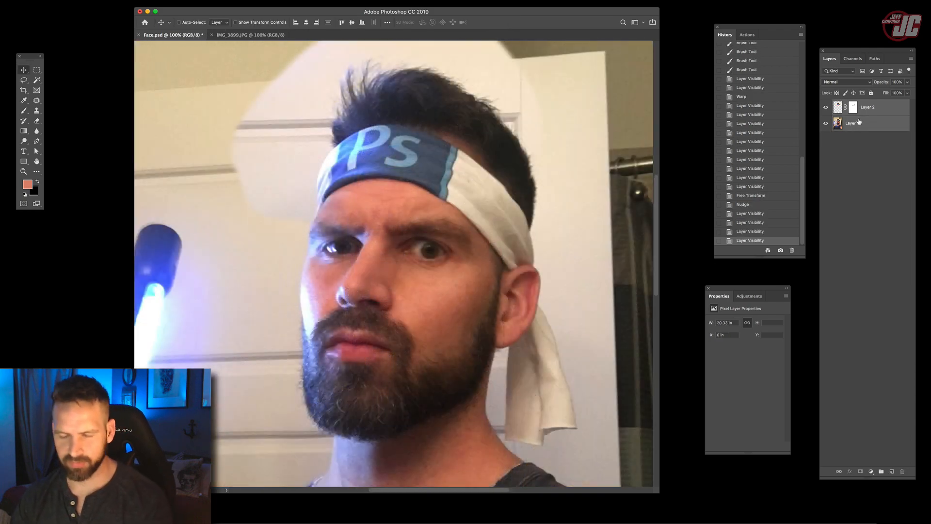
{"action": "key", "text": "super+e"}
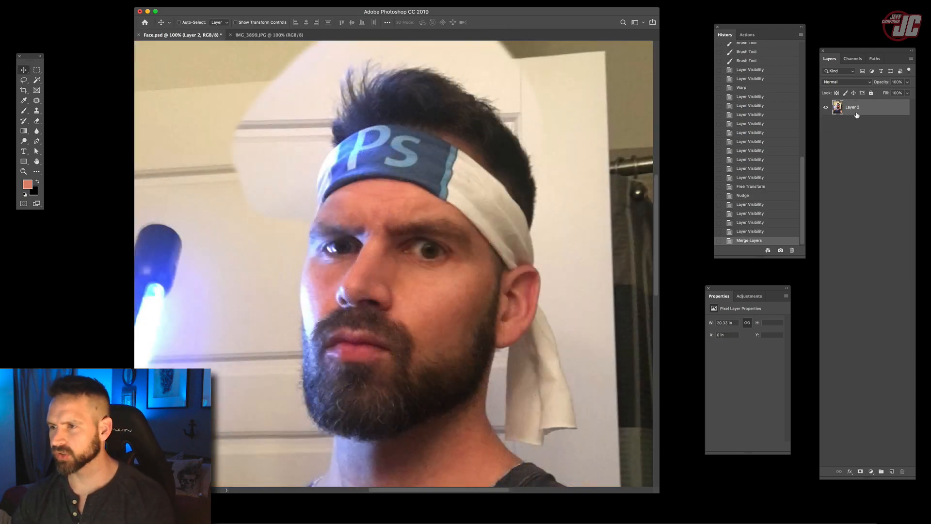
{"action": "left_click", "coordinate": [875, 59]}
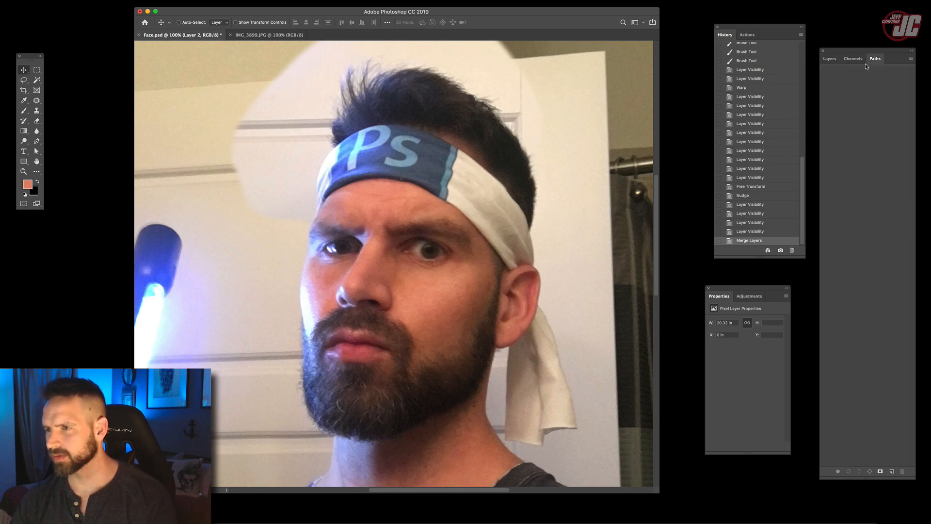
{"action": "left_click", "coordinate": [911, 63]}
{"action": "left_click", "coordinate": [836, 67]}
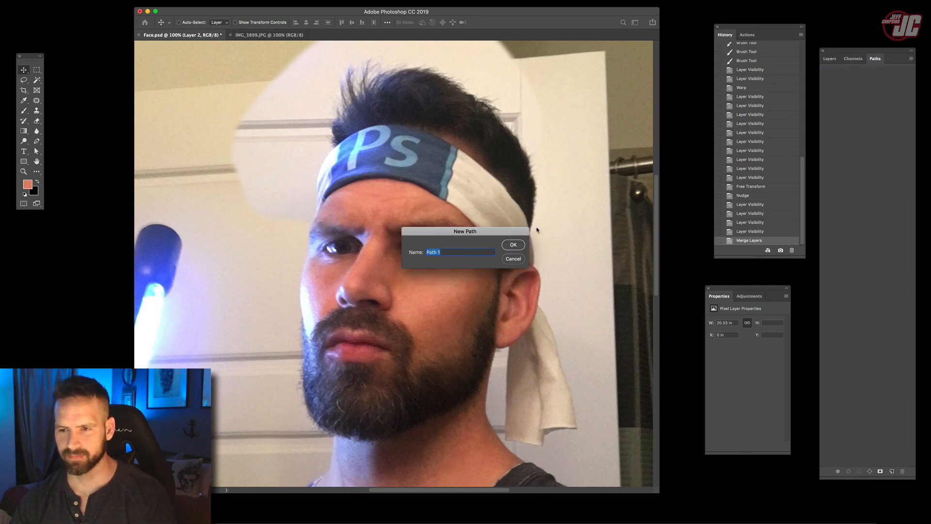
{"action": "left_click", "coordinate": [523, 251]}
- At 300% zoom, start tracing the head with the Pen tool, from the headband's left edge down to the forehead above the eyebrow
{"action": "left_click", "coordinate": [23, 172]}
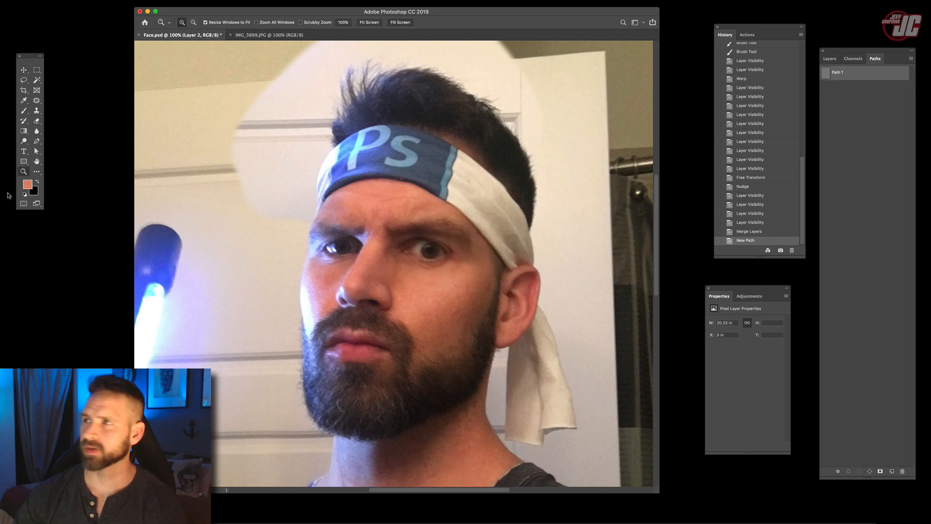
{"action": "left_click", "coordinate": [300, 255]}
{"action": "left_click", "coordinate": [331, 173]}
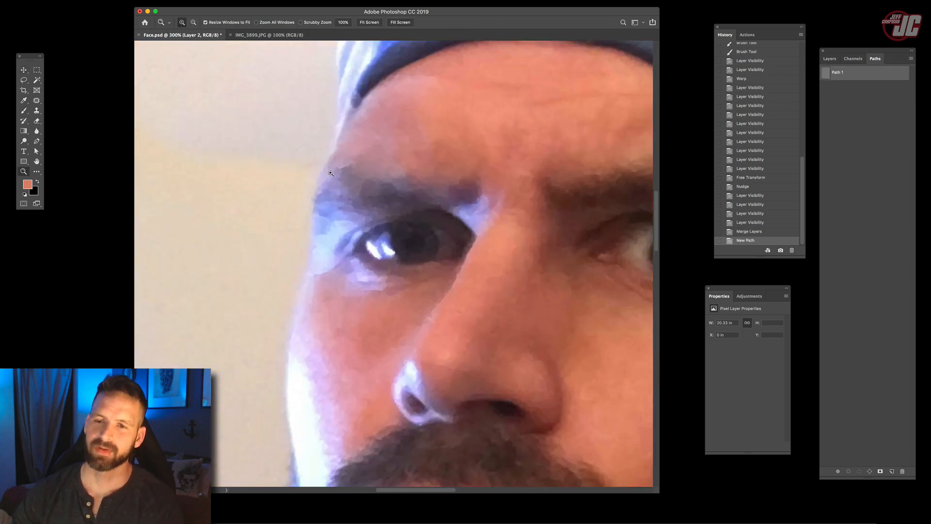
{"action": "left_click", "coordinate": [37, 142]}
{"action": "scroll", "coordinate": [380, 150], "scroll_direction": "up", "scroll_amount": 5}
{"action": "scroll", "coordinate": [380, 149], "scroll_direction": "left", "scroll_amount": 3}
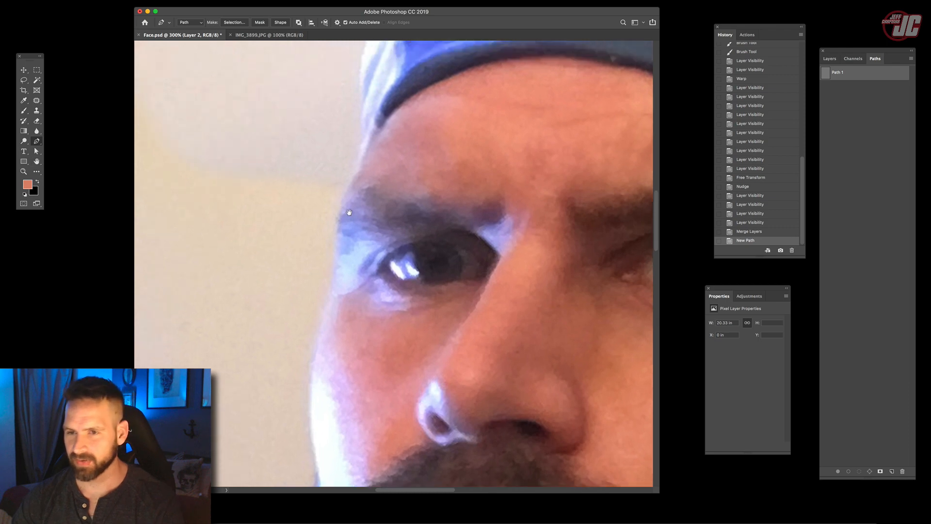
{"action": "left_click", "coordinate": [397, 104]}
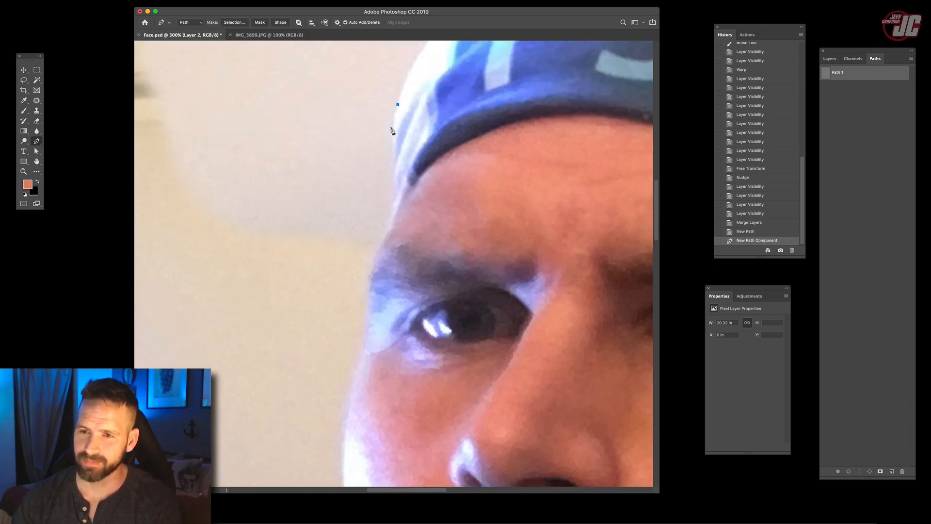
{"action": "left_click_drag", "start_coordinate": [394, 151], "coordinate": [393, 152]}
{"action": "left_click", "coordinate": [394, 161]}
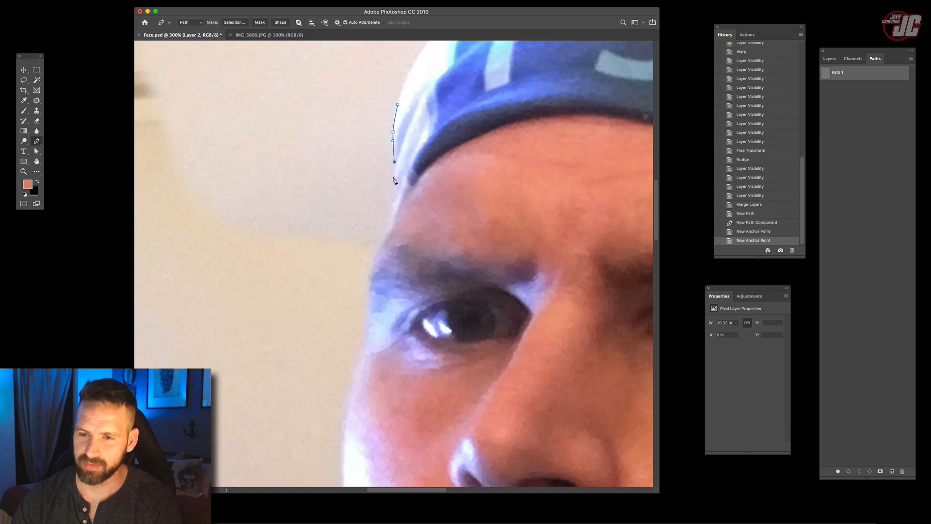
{"action": "left_click", "coordinate": [390, 236]}
- Continue the path around the face and hair, and close it with a curve along the headband's left edge
{"action": "scroll", "coordinate": [391, 235], "scroll_direction": "down", "scroll_amount": 5}
{"action": "scroll", "coordinate": [390, 236], "scroll_direction": "left", "scroll_amount": 1}
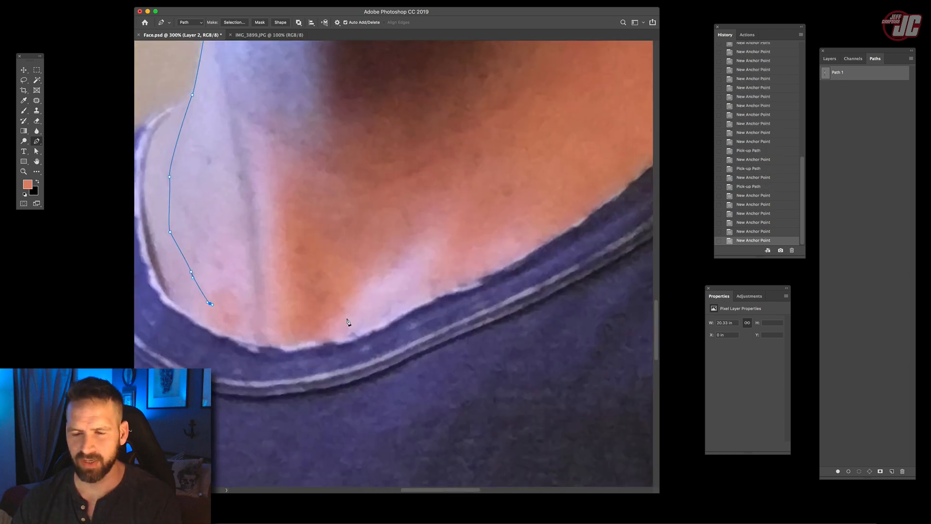
{"action": "left_click_drag", "start_coordinate": [347, 319], "coordinate": [419, 285]}
{"action": "left_click_drag", "start_coordinate": [408, 272], "coordinate": [243, 349]}
{"action": "left_click_drag", "start_coordinate": [431, 252], "coordinate": [478, 207]}
{"action": "left_click_drag", "start_coordinate": [448, 215], "coordinate": [245, 423]}
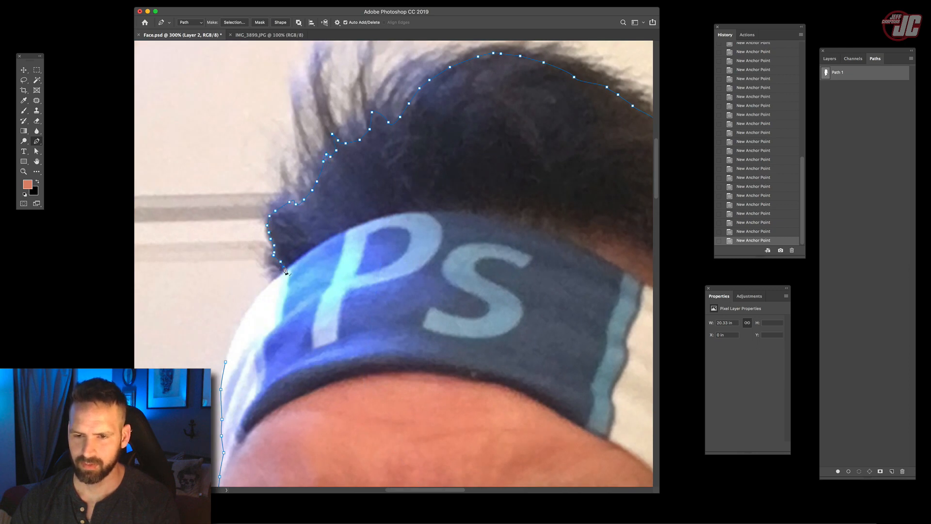
{"action": "left_click_drag", "start_coordinate": [285, 270], "coordinate": [370, 159]}
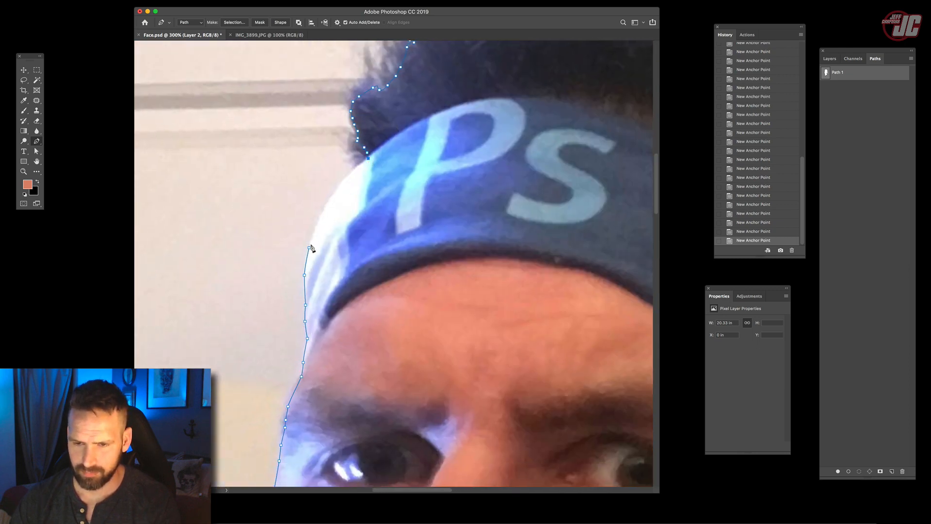
{"action": "left_click_drag", "start_coordinate": [310, 248], "coordinate": [295, 300]}
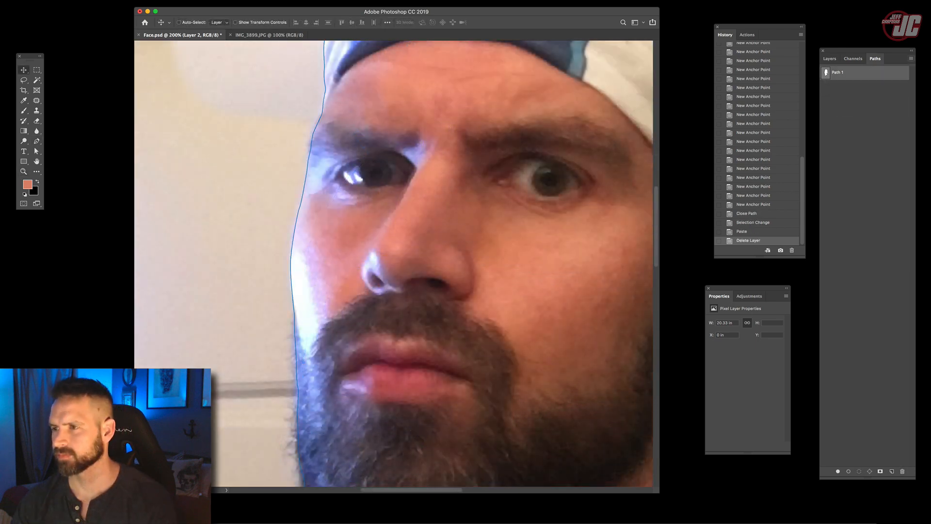
- Make a new anti-aliased selection from Path 1 with a feather radius of 1 pixel
{"action": "left_click", "coordinate": [911, 58]}
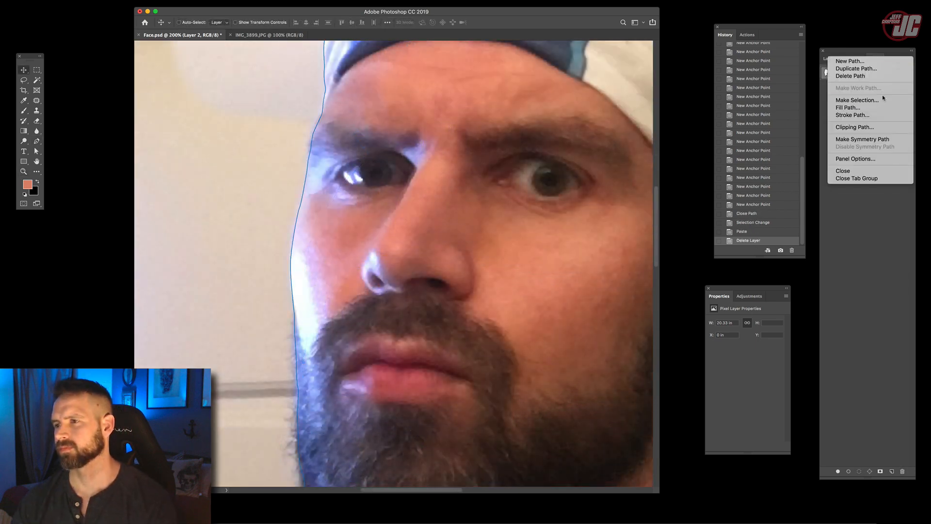
{"action": "left_click", "coordinate": [871, 100]}
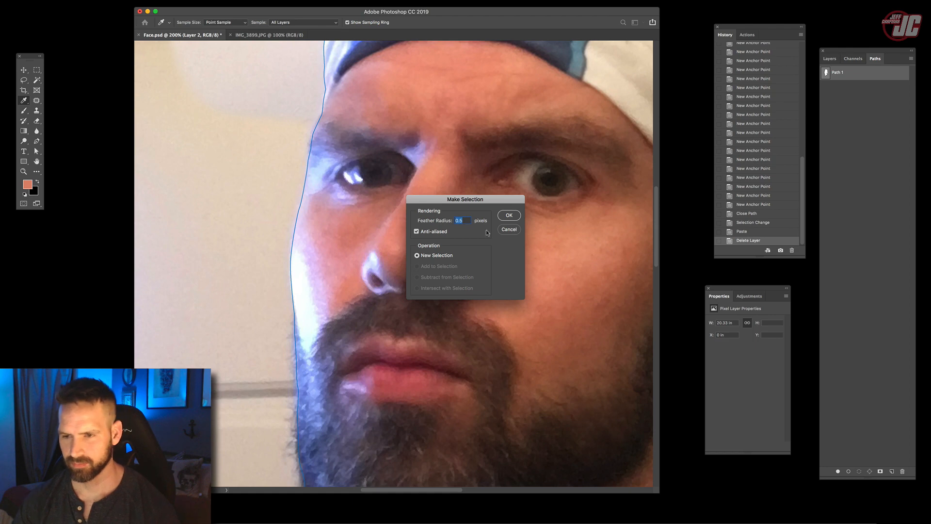
{"action": "type", "text": "1"}
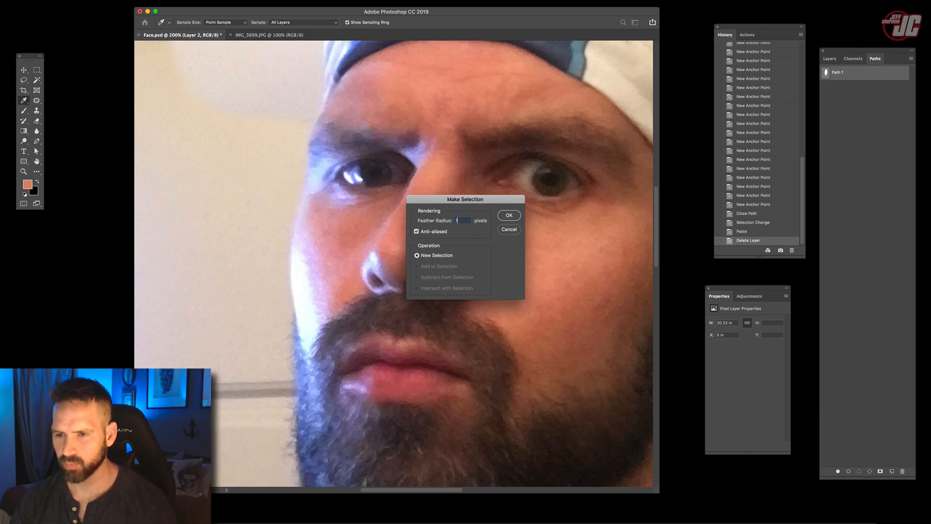
{"action": "key", "text": "Return"}
- Copy the selected head onto a new layer, and hide the full portrait layer and the cutout layer
{"action": "left_click", "coordinate": [829, 58]}
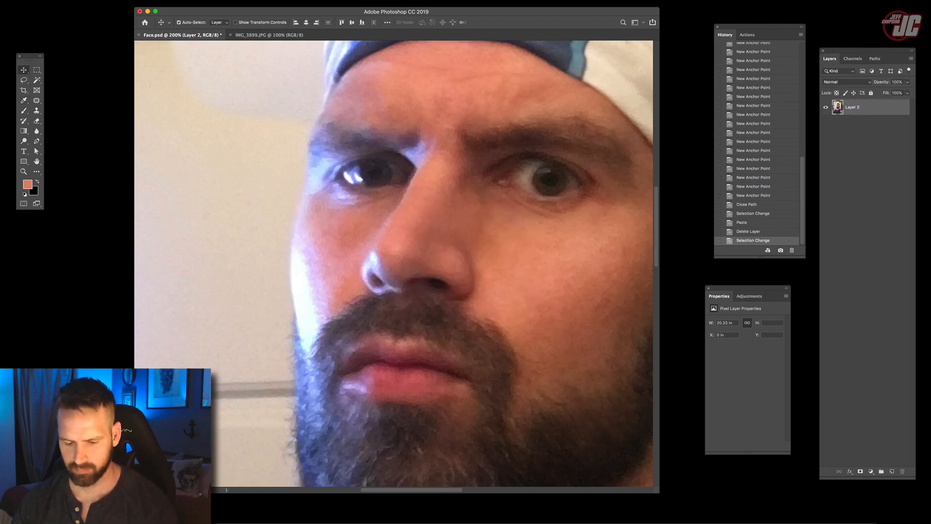
{"action": "key", "text": "super+v"}
{"action": "left_click", "coordinate": [825, 123]}
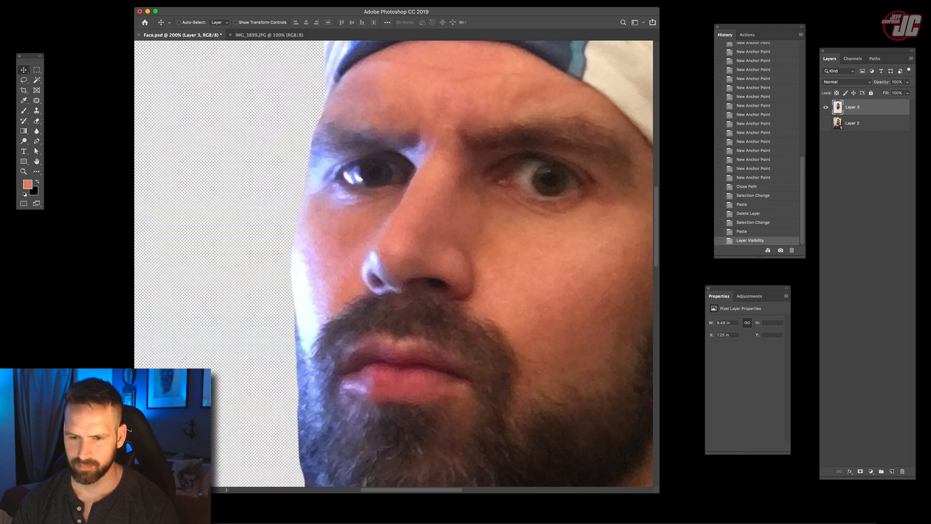
{"action": "left_click", "coordinate": [825, 107]}
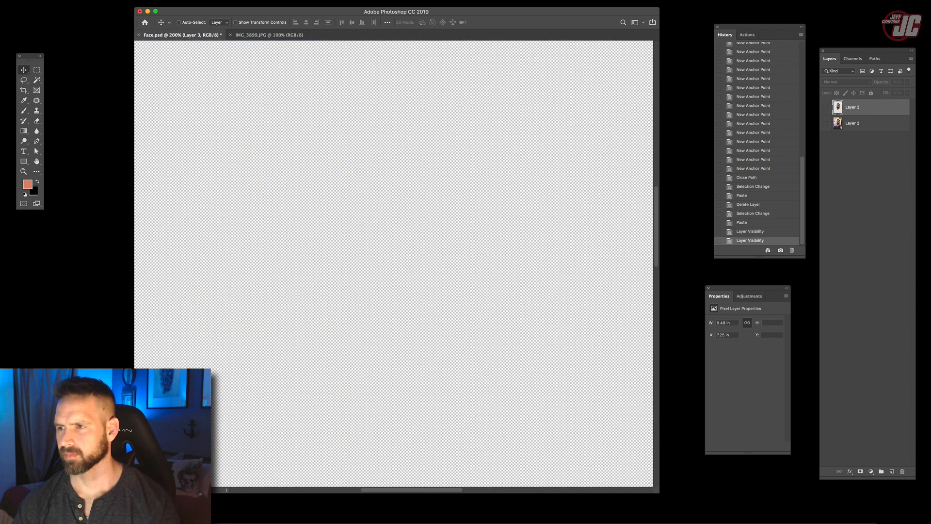
- Show both layers, and on Layer 2 lasso the hair with the headband's upper part plus the cheek and beard's left edge
{"action": "left_click", "coordinate": [825, 107]}
{"action": "left_click", "coordinate": [825, 123]}
{"action": "key", "text": "z"}
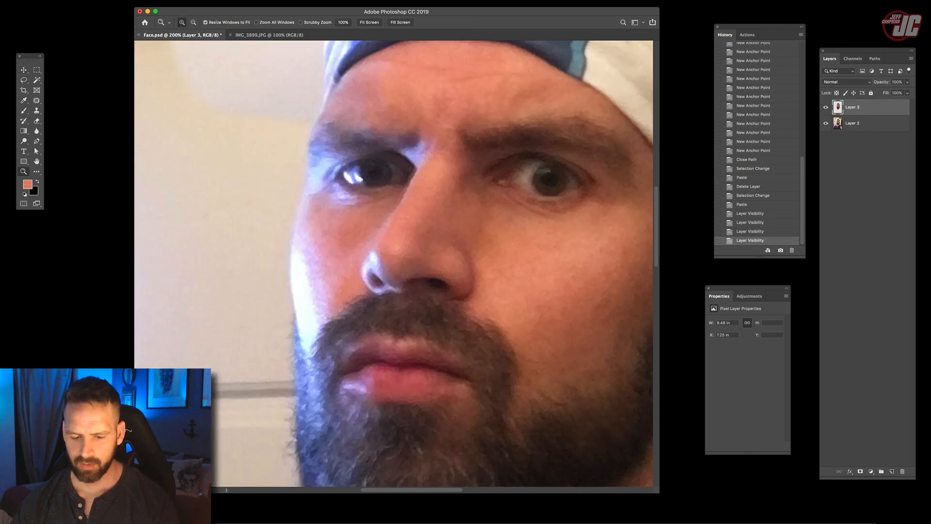
{"action": "left_click", "coordinate": [386, 206], "text": "alt"}
{"action": "left_click", "coordinate": [385, 207], "text": "alt"}
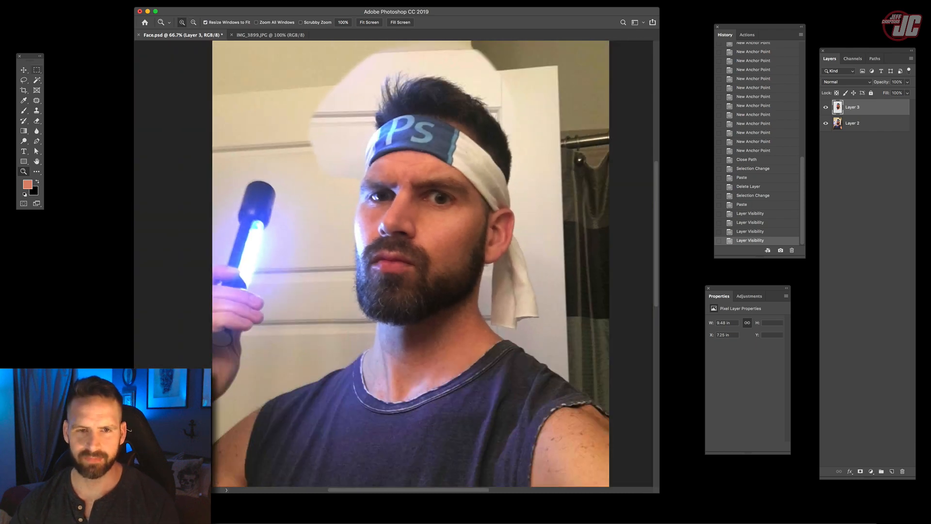
{"action": "key", "text": "l"}
{"action": "left_click_drag", "start_coordinate": [386, 207], "coordinate": [383, 254]}
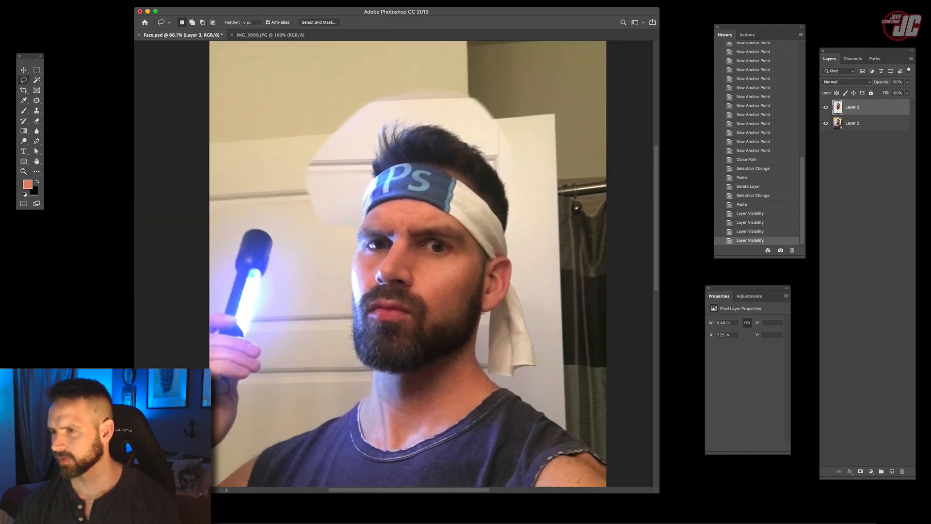
{"action": "left_click", "coordinate": [852, 123]}
{"action": "mouse_move", "coordinate": [501, 239]}
{"action": "left_mouse_down"}
{"action": "mouse_move", "coordinate": [520, 201]}
{"action": "mouse_move", "coordinate": [510, 166]}
{"action": "mouse_move", "coordinate": [483, 130]}
{"action": "mouse_move", "coordinate": [435, 110]}
{"action": "mouse_move", "coordinate": [391, 113]}
{"action": "mouse_move", "coordinate": [361, 182]}
{"action": "left_mouse_up"}
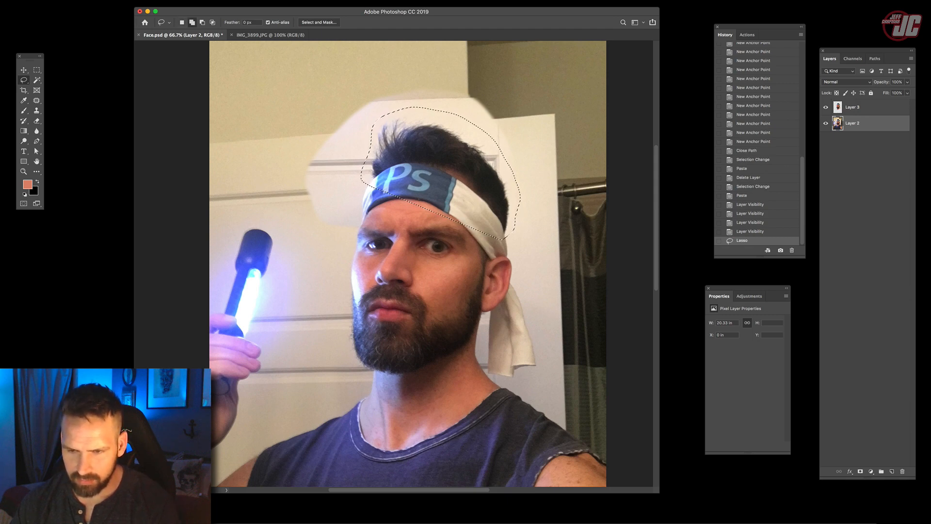
{"action": "left_click_drag", "start_coordinate": [359, 223], "coordinate": [346, 290]}
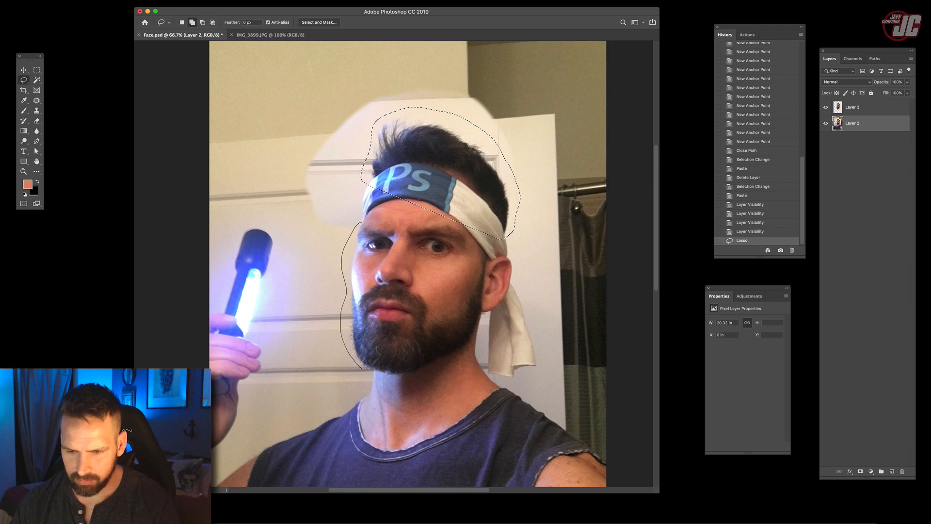
{"action": "mouse_move", "coordinate": [369, 372]}
{"action": "left_mouse_down"}
{"action": "mouse_move", "coordinate": [369, 245]}
{"action": "mouse_move", "coordinate": [360, 224]}
{"action": "left_mouse_up"}
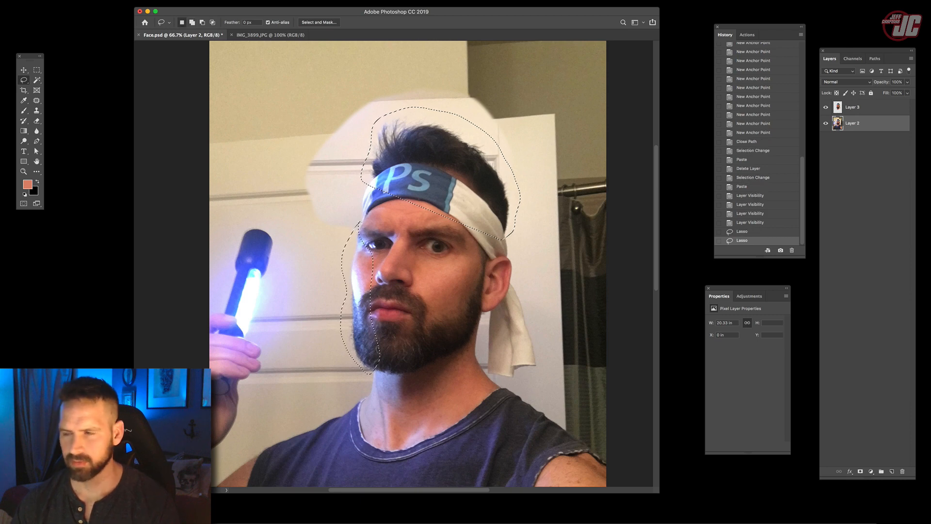
- Copy the lassoed hair and beard areas onto a new layer, and hide the full portrait and head cutout layers
{"action": "key", "text": "super+c"}
{"action": "key", "text": "super+v"}
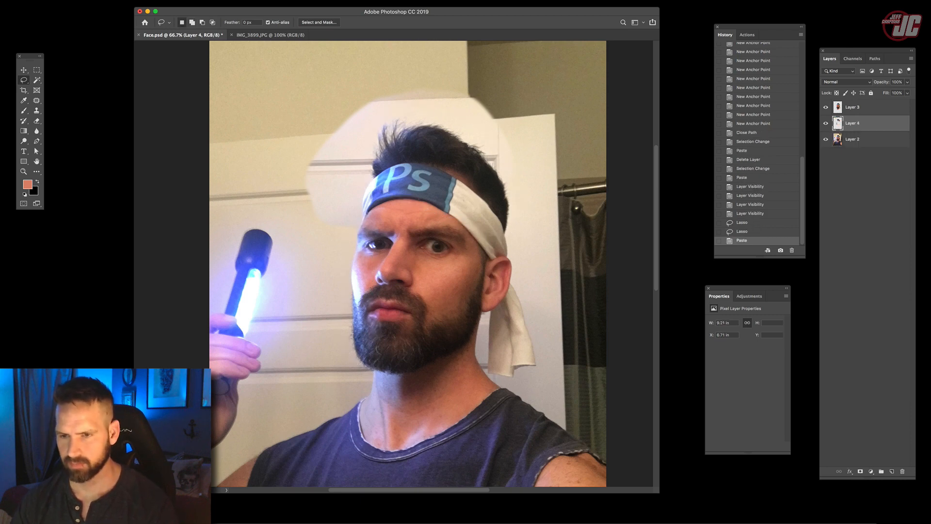
{"action": "left_click", "coordinate": [826, 139]}
{"action": "left_click", "coordinate": [825, 107]}
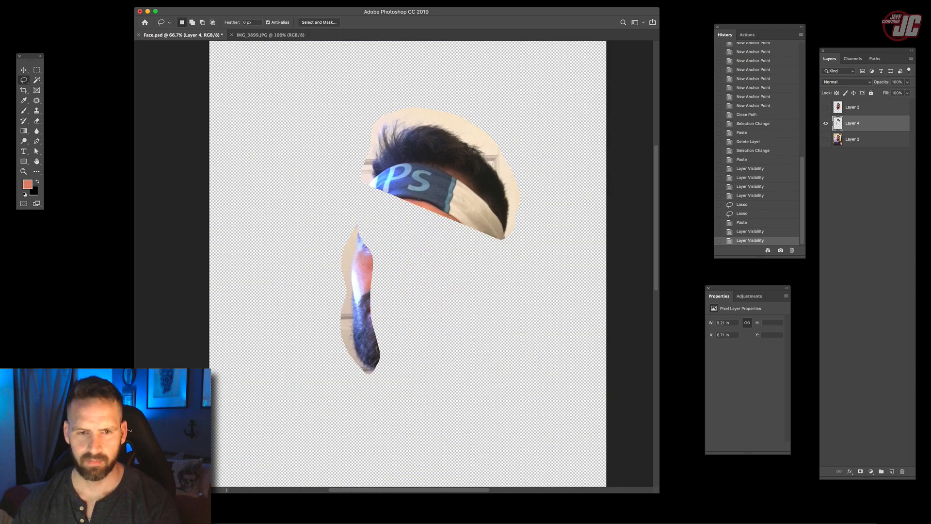
- At 100% zoom, compare the blue and red channels of the hair and beard pieces, and duplicate the Red channel
{"action": "left_click", "coordinate": [23, 172]}
{"action": "key", "text": "super+1"}
{"action": "key", "text": "v"}
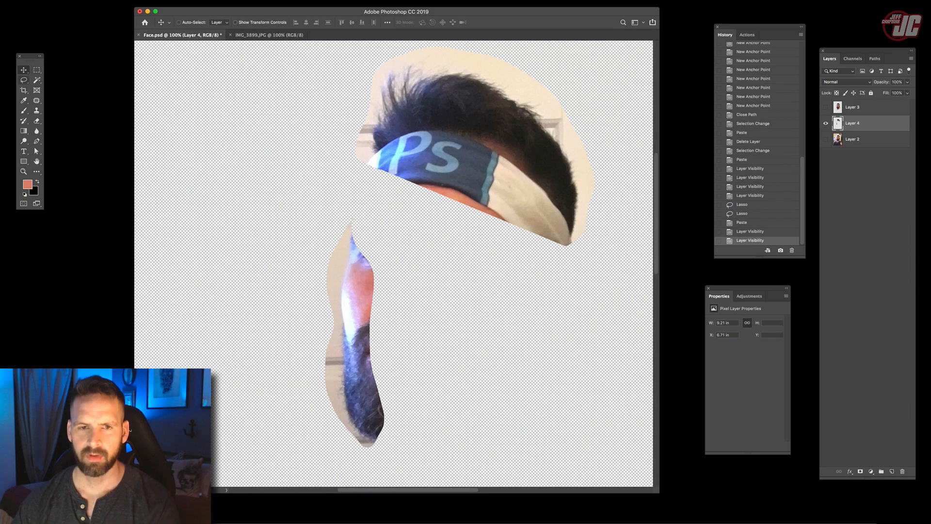
{"action": "left_click", "coordinate": [852, 58]}
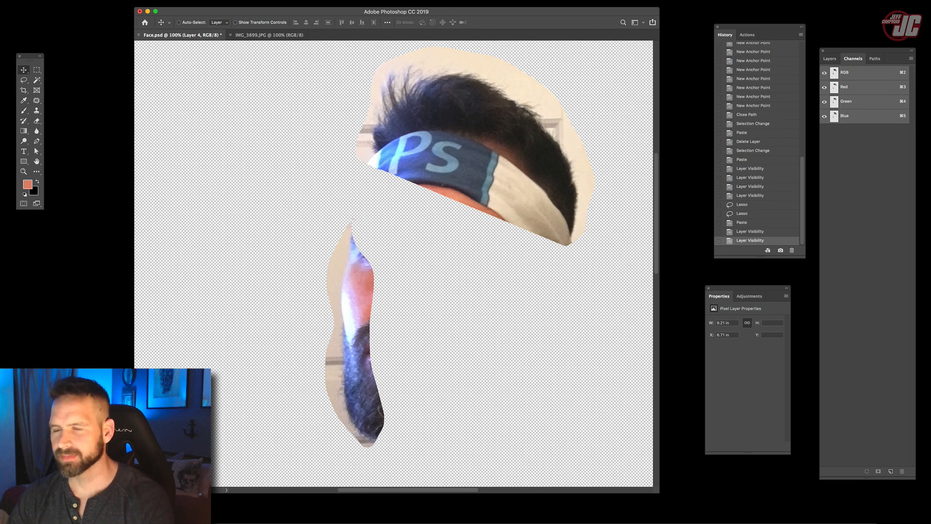
{"action": "key", "text": "super+5"}
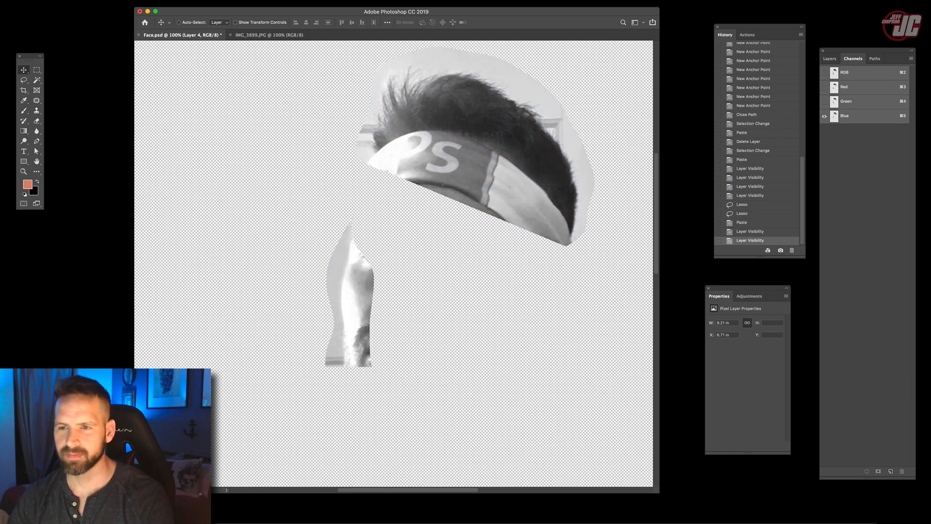
{"action": "key", "text": "super+3"}
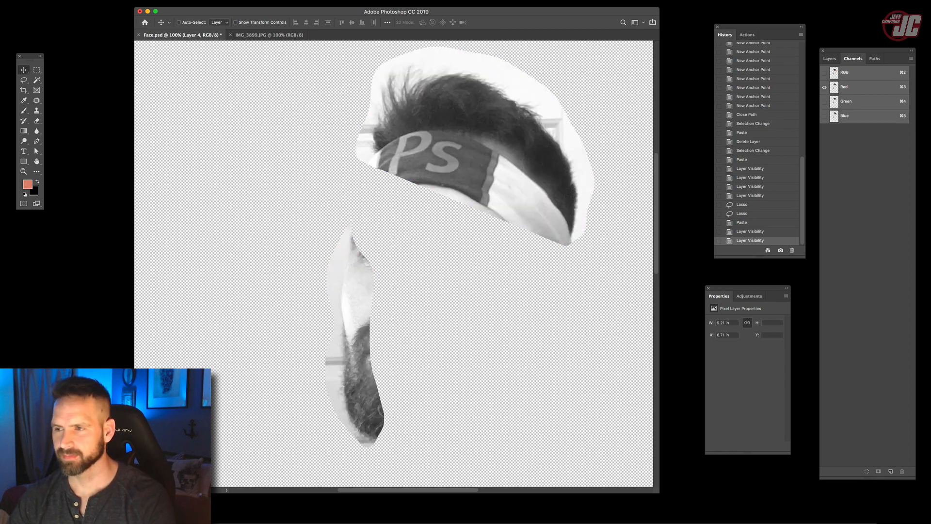
{"action": "left_click", "coordinate": [856, 87]}
{"action": "left_click_drag", "start_coordinate": [855, 87], "coordinate": [890, 471]}
- Apply Levels to the Red copy channel with input levels of 108, 1.00 and 228
{"action": "left_click", "coordinate": [73, 0]}
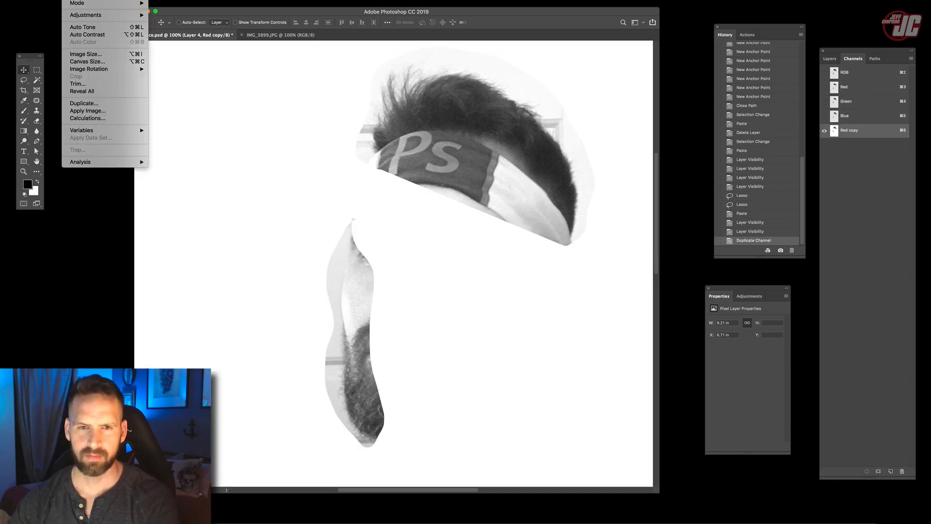
{"action": "mouse_move", "coordinate": [86, 16]}
{"action": "left_click", "coordinate": [170, 23]}
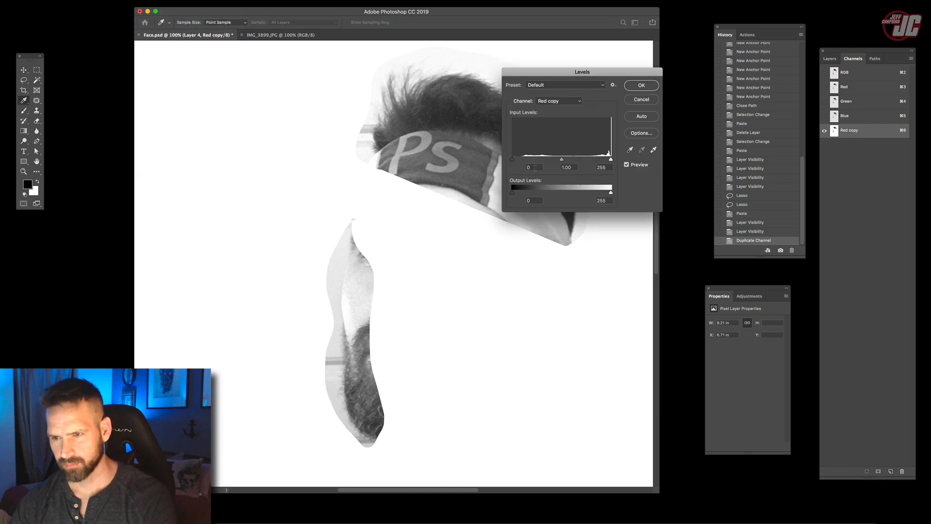
{"action": "left_click_drag", "start_coordinate": [519, 162], "coordinate": [539, 162]}
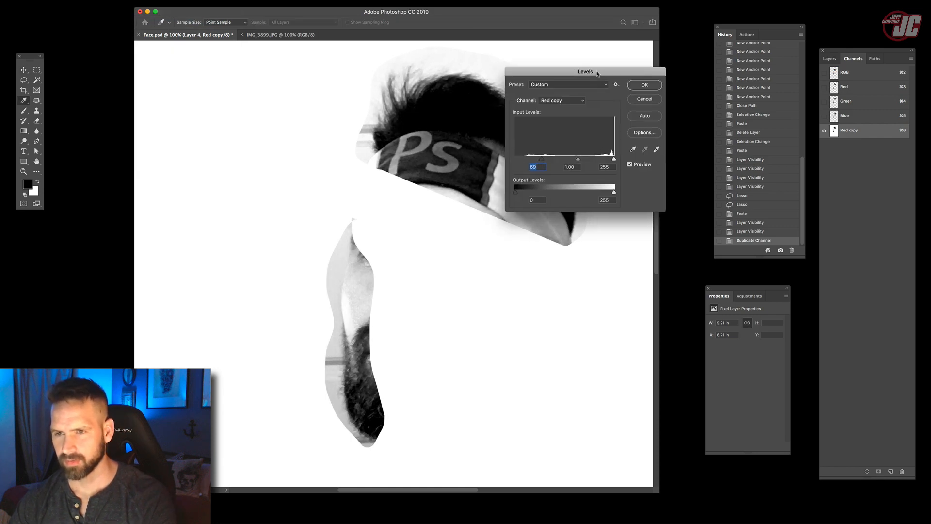
{"action": "left_click_drag", "start_coordinate": [581, 71], "coordinate": [621, 57]}
{"action": "left_click_drag", "start_coordinate": [650, 144], "coordinate": [639, 144]}
{"action": "left_click_drag", "start_coordinate": [577, 144], "coordinate": [593, 148]}
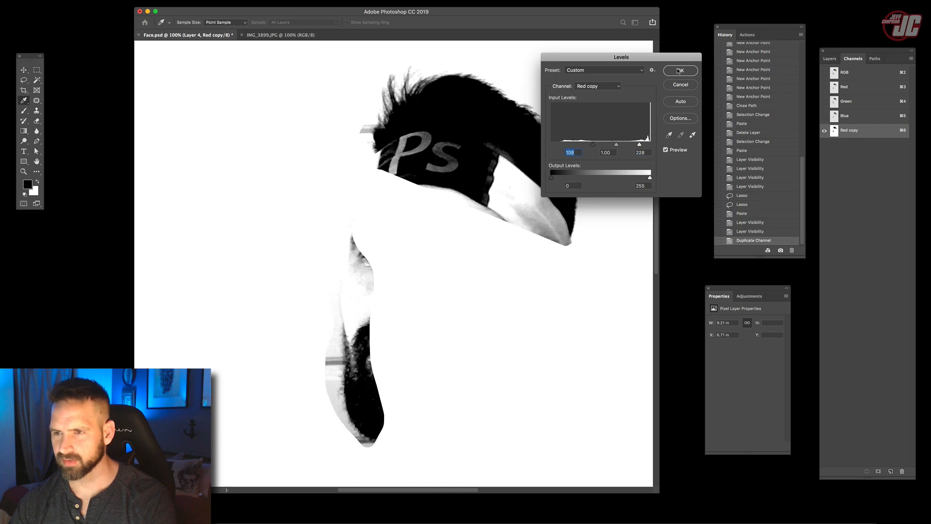
{"action": "left_click", "coordinate": [679, 70]}
- Whiten the door remnants around the hair using the Dodge tool with a 127 px brush, Highlights range and 19% exposure
{"action": "left_click", "coordinate": [23, 141]}
{"action": "right_click", "coordinate": [270, 144]}
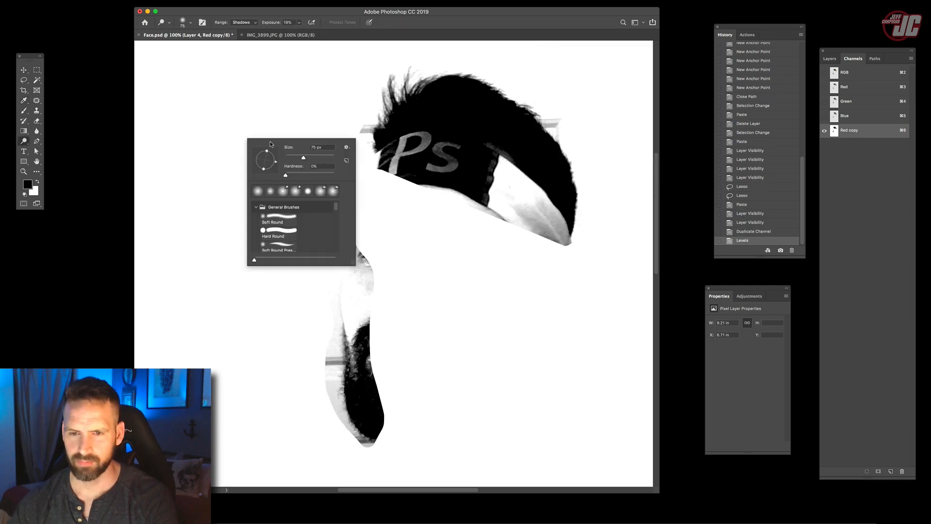
{"action": "left_click", "coordinate": [241, 23]}
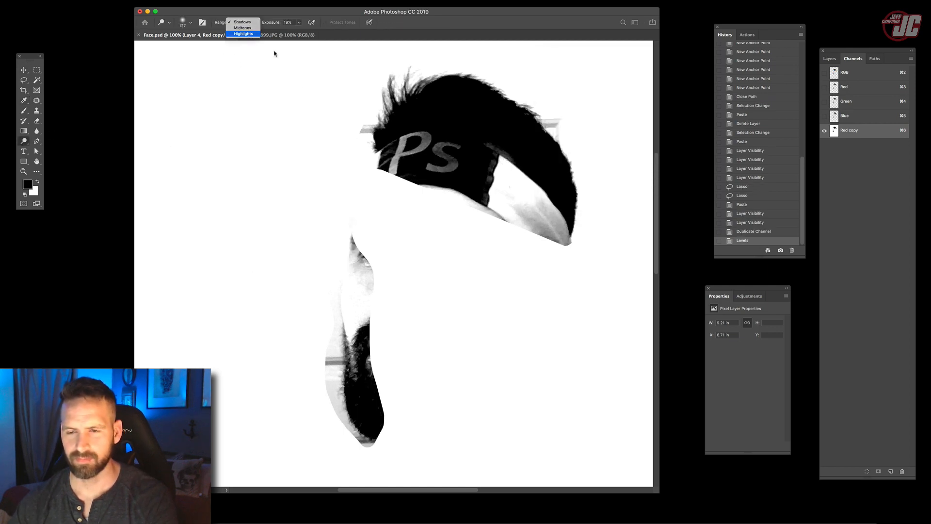
{"action": "key", "text": "Return"}
{"action": "mouse_move", "coordinate": [354, 149]}
{"action": "left_mouse_down"}
{"action": "mouse_move", "coordinate": [374, 109]}
{"action": "mouse_move", "coordinate": [369, 120]}
{"action": "left_mouse_up"}
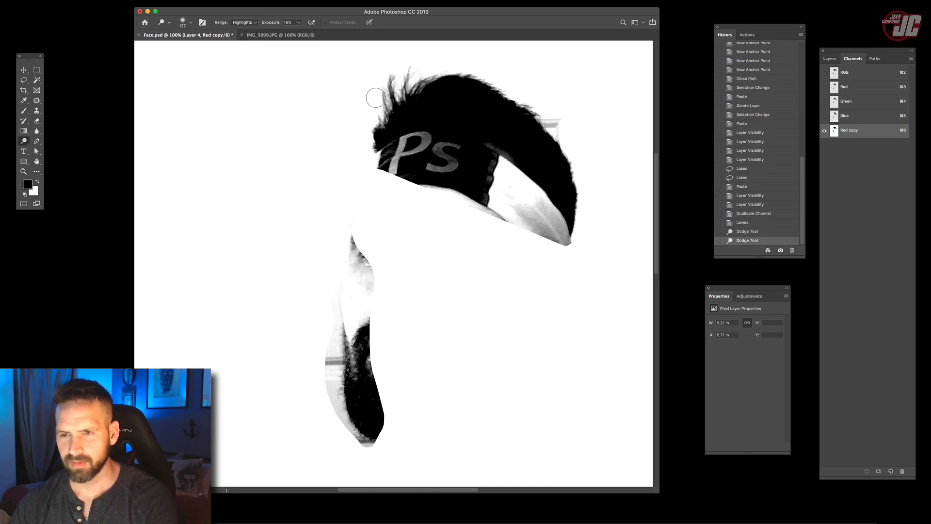
{"action": "left_click_drag", "start_coordinate": [580, 122], "coordinate": [563, 127]}
{"action": "mouse_move", "coordinate": [570, 136]}
{"action": "left_mouse_down"}
{"action": "mouse_move", "coordinate": [544, 111]}
{"action": "mouse_move", "coordinate": [564, 135]}
{"action": "left_mouse_up"}
{"action": "left_click_drag", "start_coordinate": [565, 135], "coordinate": [538, 59]}
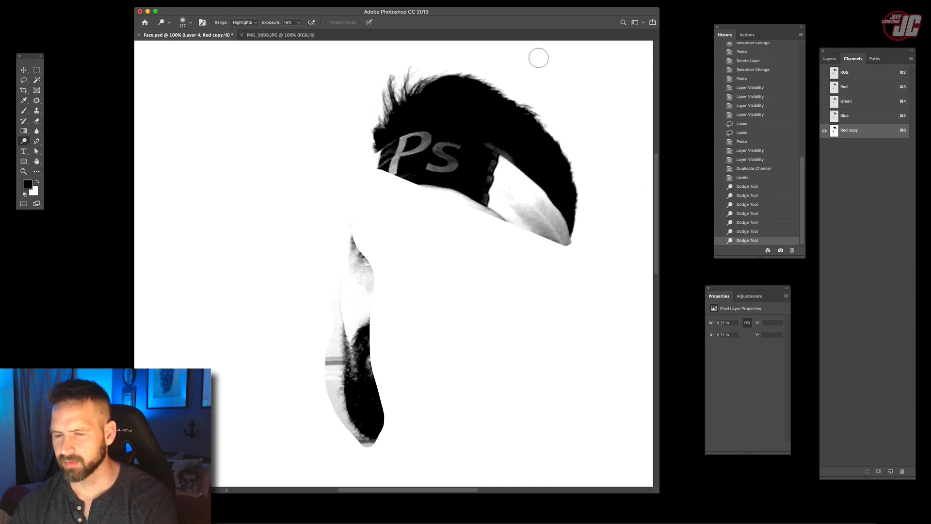
- Dodge the grey background remnants along the cheek and beard's outer edge to white
{"action": "left_click_drag", "start_coordinate": [331, 341], "coordinate": [335, 375]}
{"action": "left_click_drag", "start_coordinate": [335, 375], "coordinate": [322, 326]}
{"action": "mouse_move", "coordinate": [322, 326]}
{"action": "left_mouse_down"}
{"action": "mouse_move", "coordinate": [334, 395]}
{"action": "mouse_move", "coordinate": [358, 441]}
{"action": "mouse_move", "coordinate": [333, 373]}
{"action": "left_mouse_up"}
{"action": "left_click_drag", "start_coordinate": [358, 439], "coordinate": [369, 445]}
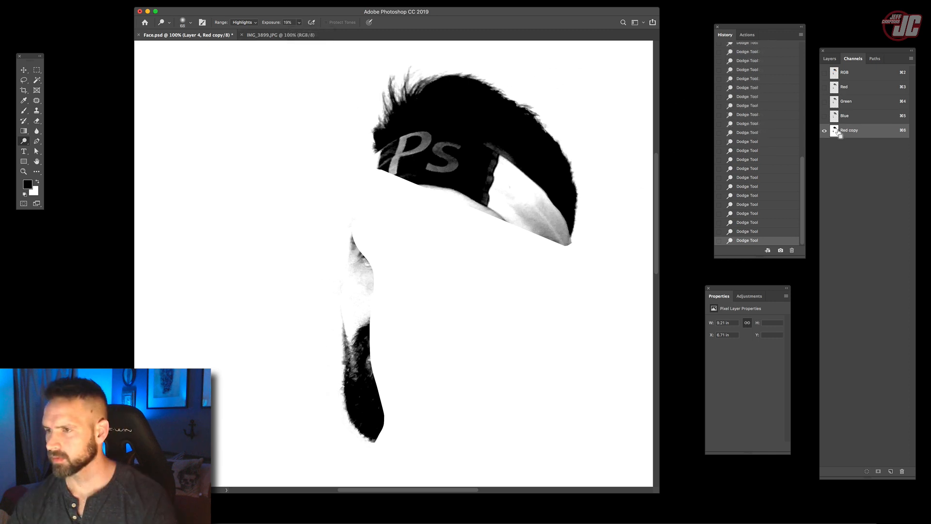
- Load the Red copy channel as a selection, invert it, paste the hair and beard from Layer 4 onto a new layer, and show the head cutout
{"action": "left_click", "coordinate": [834, 132], "text": "super"}
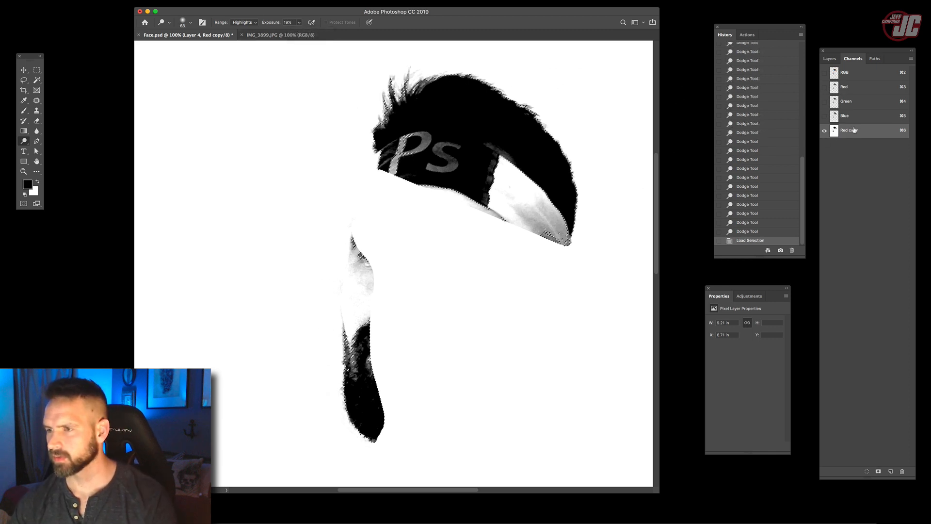
{"action": "left_click", "coordinate": [23, 70]}
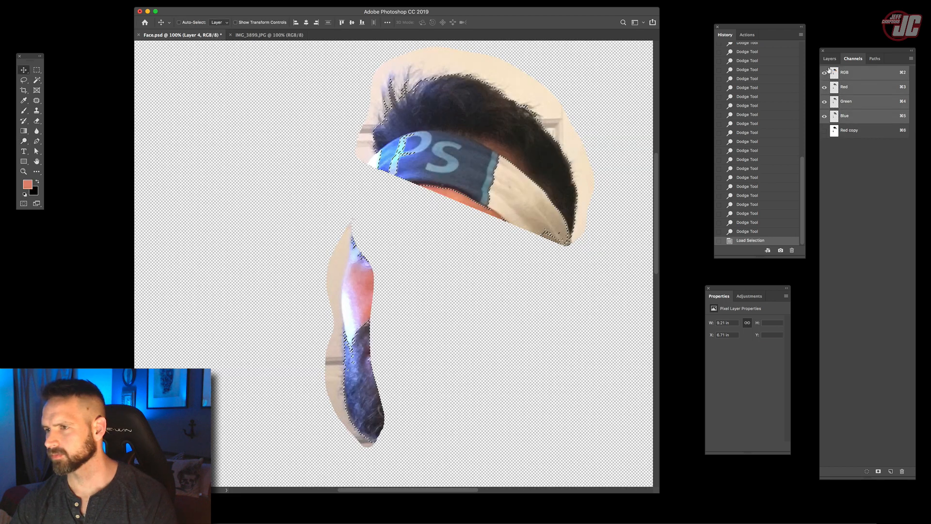
{"action": "left_click", "coordinate": [826, 107]}
{"action": "left_click", "coordinate": [826, 107]}
{"action": "left_click", "coordinate": [826, 109]}
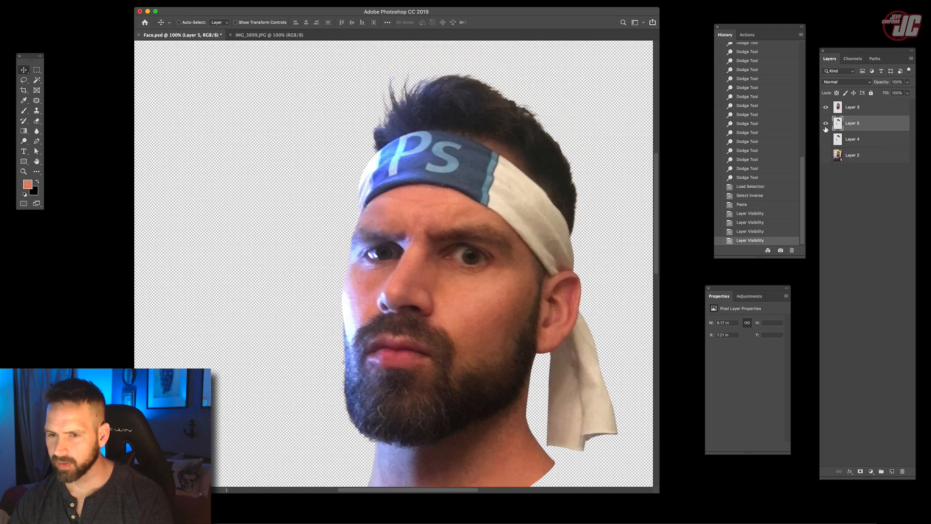
{"action": "left_click", "coordinate": [826, 124]}
{"action": "left_click", "coordinate": [826, 124]}
- Show Layer 4 and fill it with a muted blue foreground color as a backdrop behind the head
{"action": "left_click", "coordinate": [868, 136]}
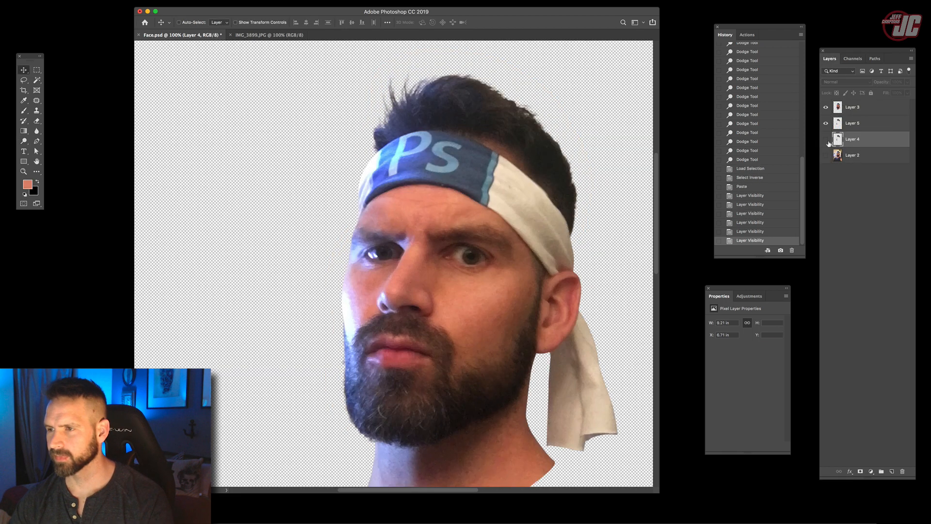
{"action": "left_click", "coordinate": [826, 139]}
{"action": "left_click", "coordinate": [26, 184]}
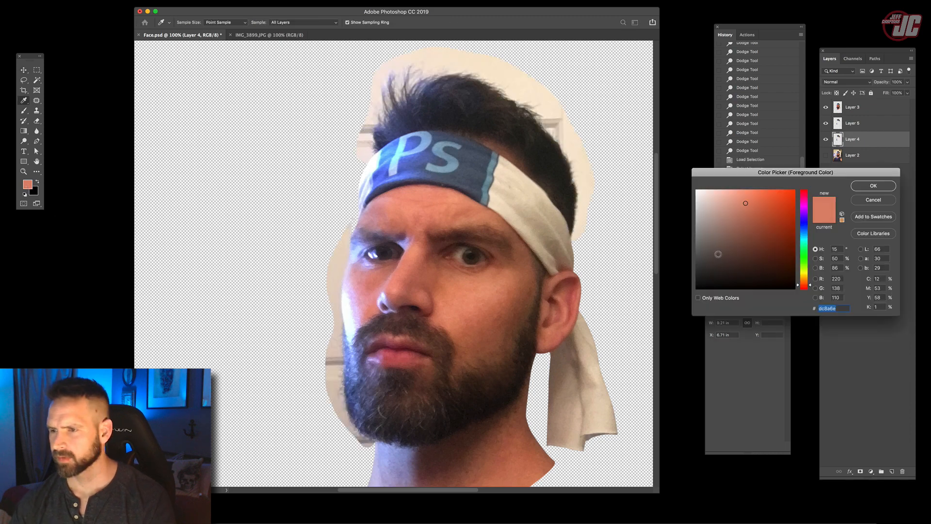
{"action": "left_click_drag", "start_coordinate": [806, 235], "coordinate": [806, 227]}
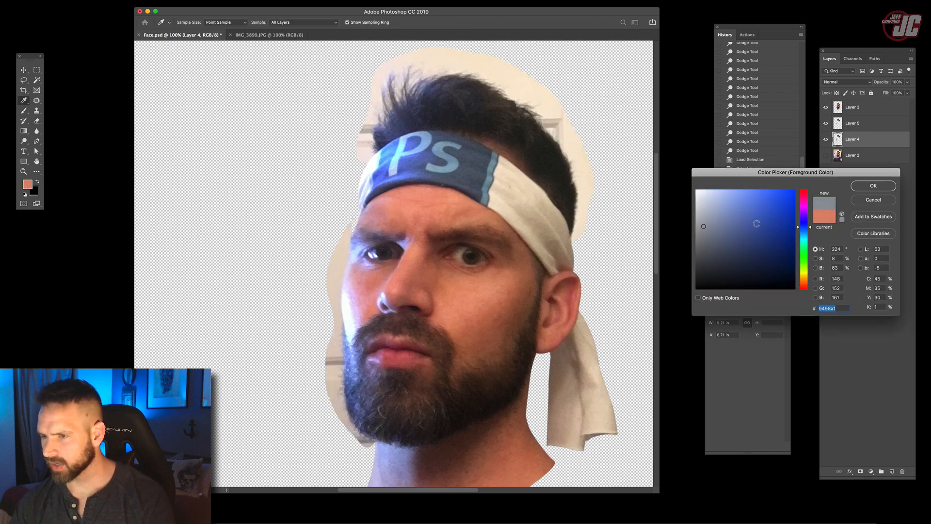
{"action": "left_click", "coordinate": [861, 185]}
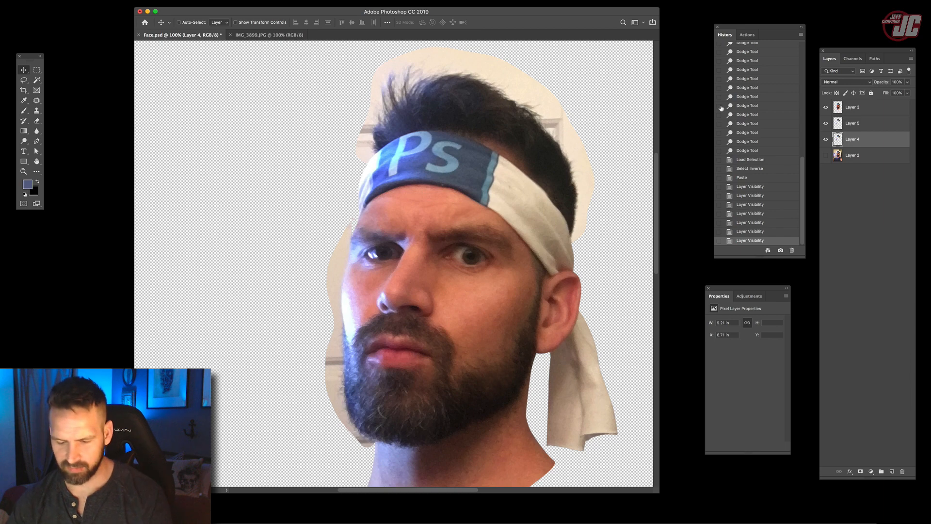
{"action": "key", "text": "alt+BackSpace"}
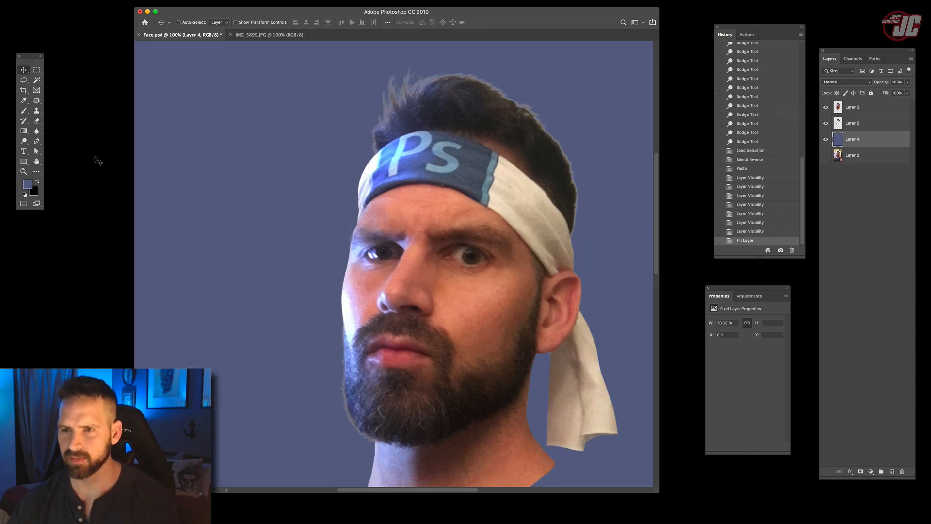
- Add a new layer above Layer 5, clip it to that layer, and set its blending mode to Darken
{"action": "key", "text": "z"}
{"action": "left_click", "coordinate": [390, 311]}
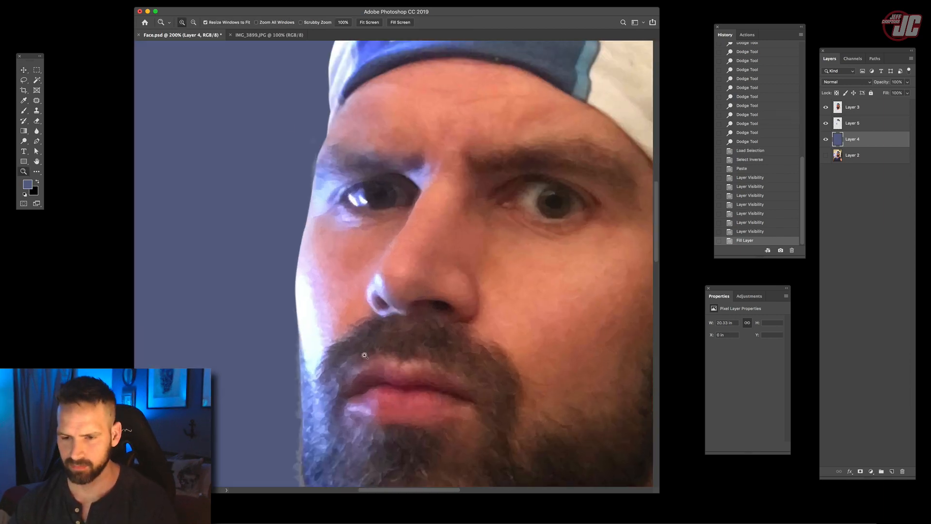
{"action": "scroll", "coordinate": [364, 355], "scroll_direction": "down", "scroll_amount": 5}
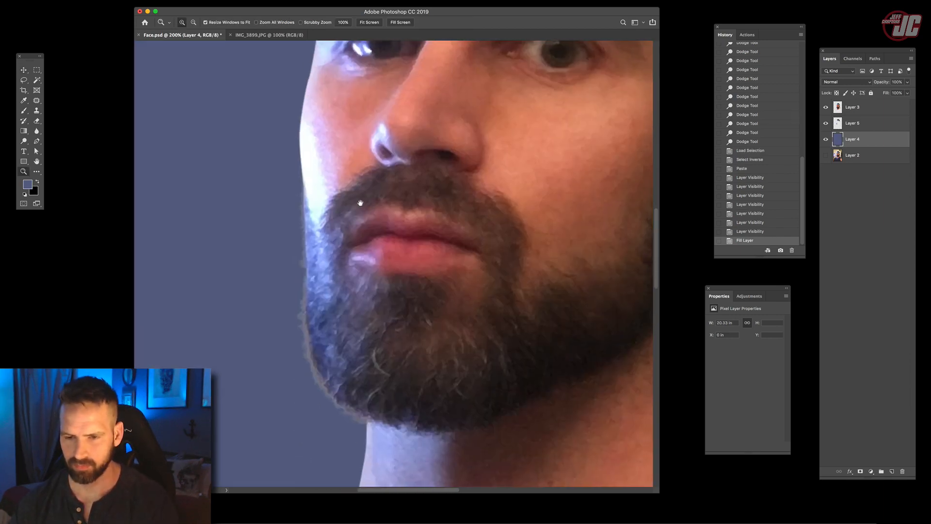
{"action": "left_click", "coordinate": [860, 131]}
{"action": "key", "text": "alt+shift+super+n"}
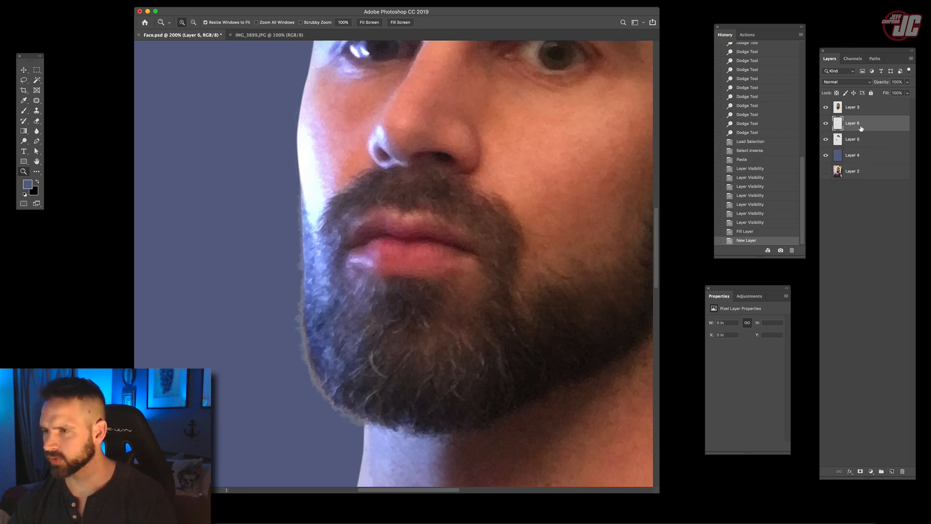
{"action": "right_click", "coordinate": [872, 119]}
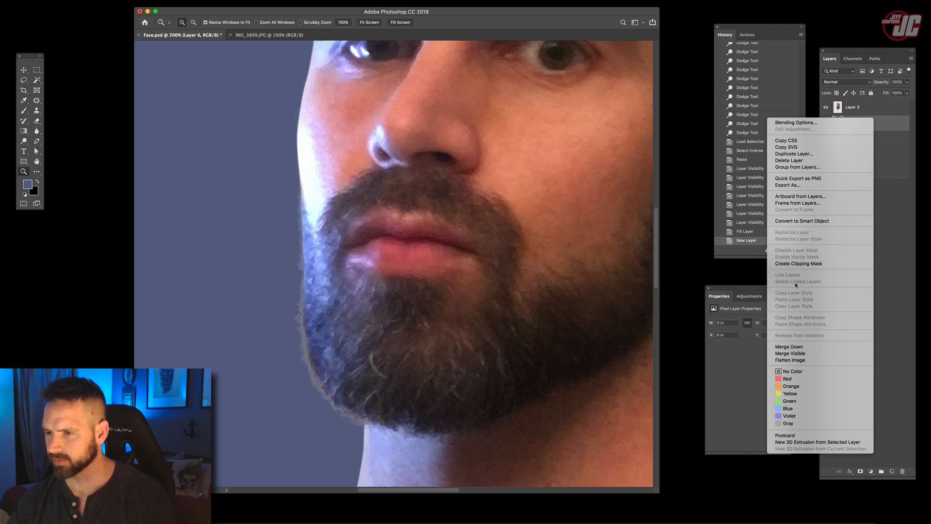
{"action": "left_click", "coordinate": [798, 263]}
{"action": "left_click", "coordinate": [846, 82]}
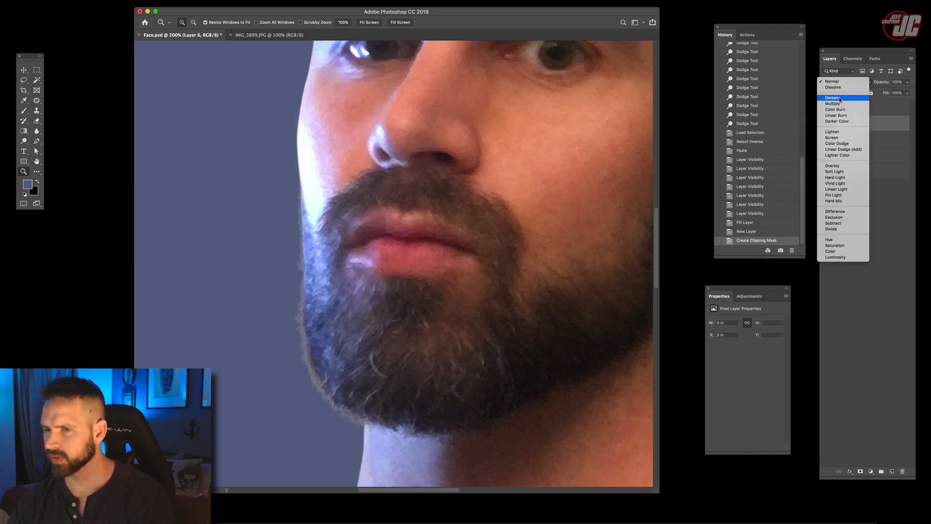
{"action": "left_click", "coordinate": [839, 98]}
- Paint over the grey fringe along the beard's outer edge on Layer 6 with a 71 px soft brush in a sampled blue
{"action": "left_click", "coordinate": [23, 100]}
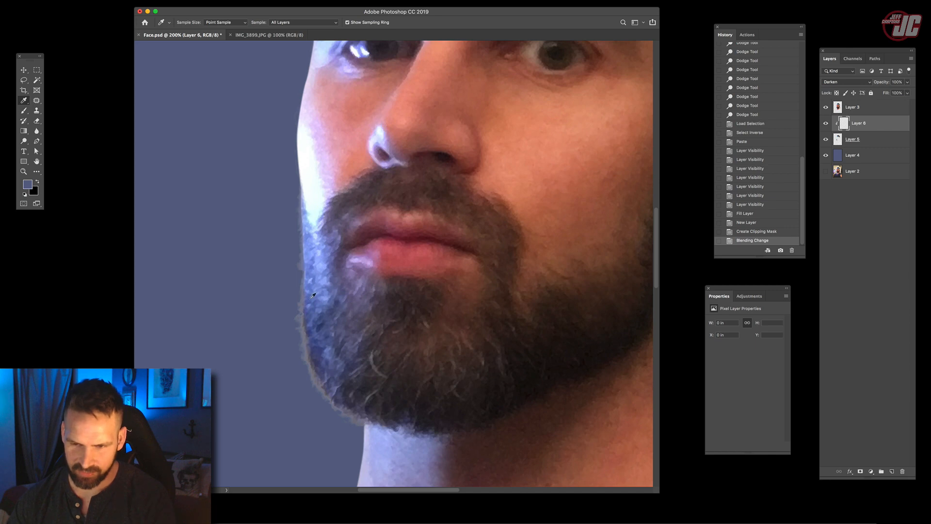
{"action": "key", "text": "b"}
{"action": "right_click", "coordinate": [332, 203]}
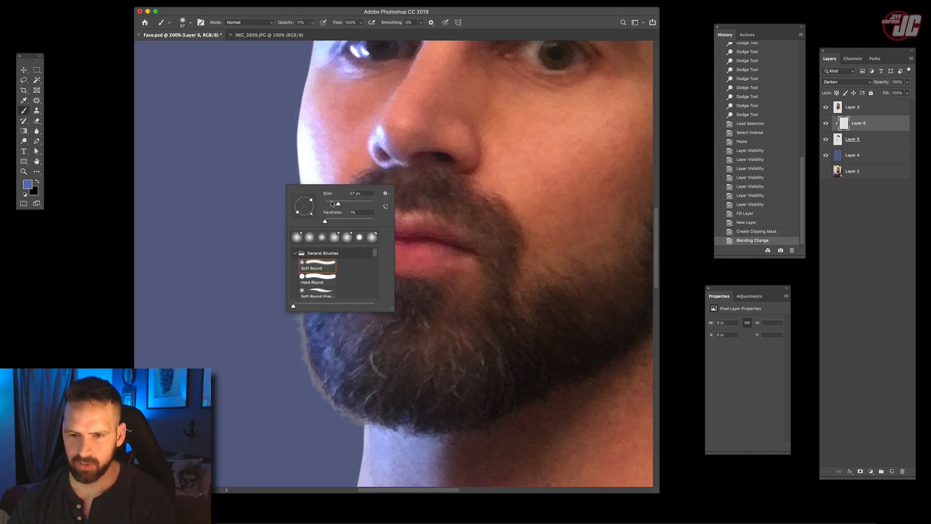
{"action": "left_click_drag", "start_coordinate": [332, 204], "coordinate": [335, 203]}
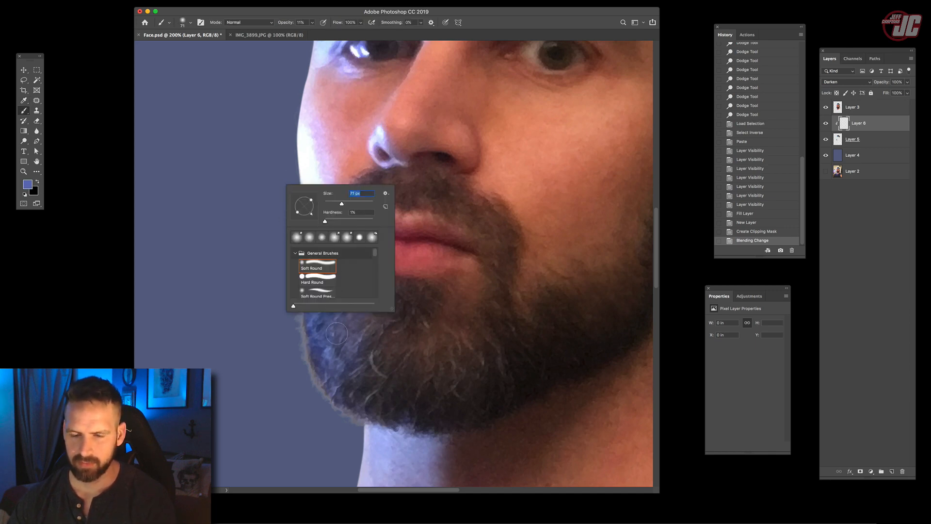
{"action": "left_click", "coordinate": [323, 321], "text": "alt"}
{"action": "left_click_drag", "start_coordinate": [302, 315], "coordinate": [318, 382]}
{"action": "mouse_move", "coordinate": [318, 383]}
{"action": "left_mouse_down"}
{"action": "mouse_move", "coordinate": [305, 329]}
{"action": "mouse_move", "coordinate": [312, 369]}
{"action": "left_mouse_up"}
- Raise the brush opacity to 58% and paint over the remaining light fringe along the beard, cheek and front hair strands
{"action": "left_click_drag", "start_coordinate": [285, 23], "coordinate": [307, 25]}
{"action": "mouse_move", "coordinate": [297, 310]}
{"action": "left_mouse_down"}
{"action": "mouse_move", "coordinate": [300, 336]}
{"action": "mouse_move", "coordinate": [297, 303]}
{"action": "left_mouse_up"}
{"action": "mouse_move", "coordinate": [297, 301]}
{"action": "left_mouse_down"}
{"action": "mouse_move", "coordinate": [306, 230]}
{"action": "mouse_move", "coordinate": [308, 269]}
{"action": "left_mouse_up"}
{"action": "left_click", "coordinate": [311, 249], "text": "alt"}
{"action": "left_click_drag", "start_coordinate": [307, 272], "coordinate": [307, 301]}
{"action": "left_click", "coordinate": [307, 309], "text": "alt"}
{"action": "left_click_drag", "start_coordinate": [313, 347], "coordinate": [316, 361]}
{"action": "left_click_drag", "start_coordinate": [316, 361], "coordinate": [320, 374]}
{"action": "left_click_drag", "start_coordinate": [321, 374], "coordinate": [325, 385]}
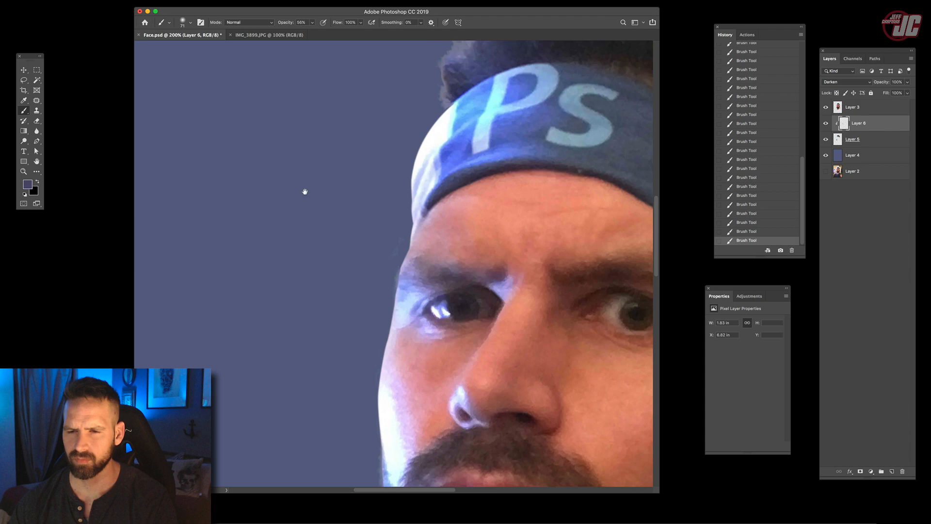
{"action": "left_click_drag", "start_coordinate": [305, 191], "coordinate": [301, 239]}
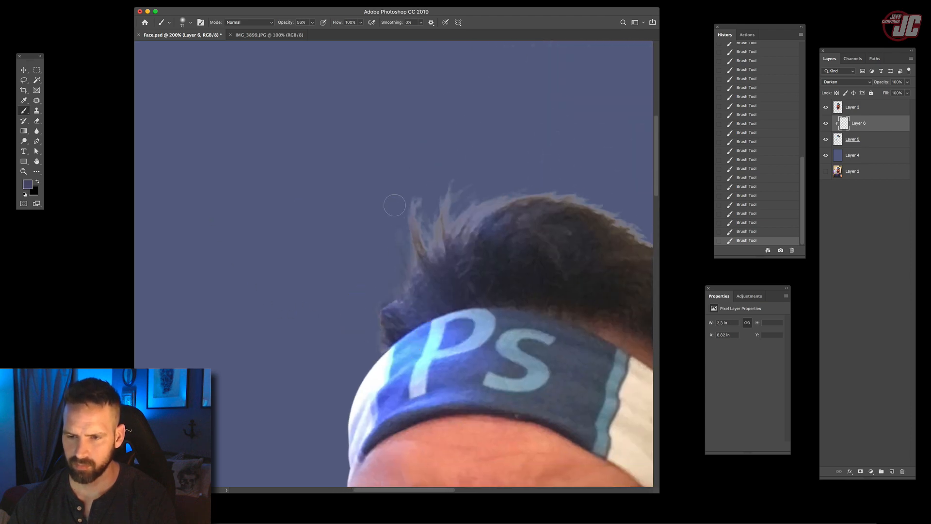
{"action": "mouse_move", "coordinate": [395, 205]}
{"action": "left_mouse_down"}
{"action": "mouse_move", "coordinate": [416, 268]}
{"action": "mouse_move", "coordinate": [494, 199]}
{"action": "left_mouse_up"}
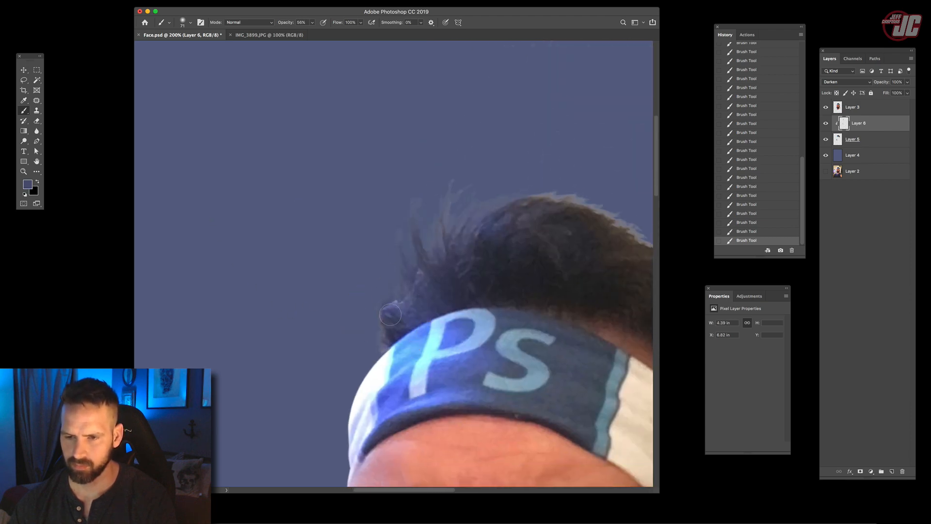
- Add a layer mask to Layer 3 and paint it black with a 54 px soft brush along the beard, cheek and hair edges
{"action": "scroll", "coordinate": [419, 298], "scroll_direction": "down", "scroll_amount": 5}
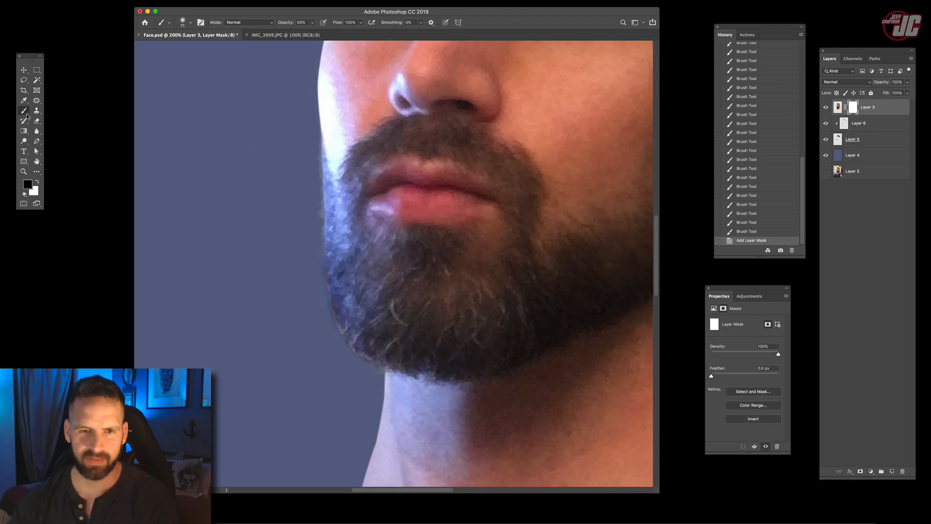
{"action": "right_click", "coordinate": [272, 170]}
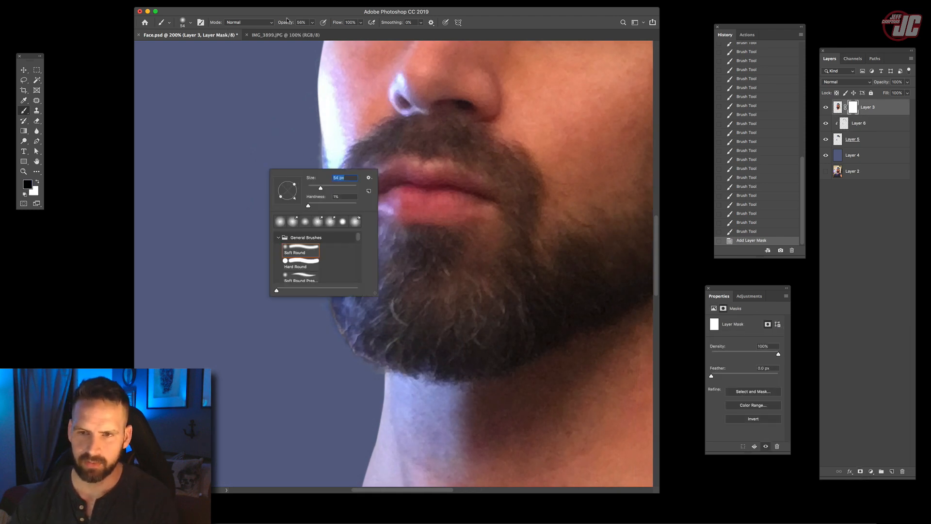
{"action": "left_click", "coordinate": [274, 100]}
{"action": "left_click_drag", "start_coordinate": [314, 214], "coordinate": [315, 204]}
{"action": "left_click_drag", "start_coordinate": [315, 203], "coordinate": [316, 195]}
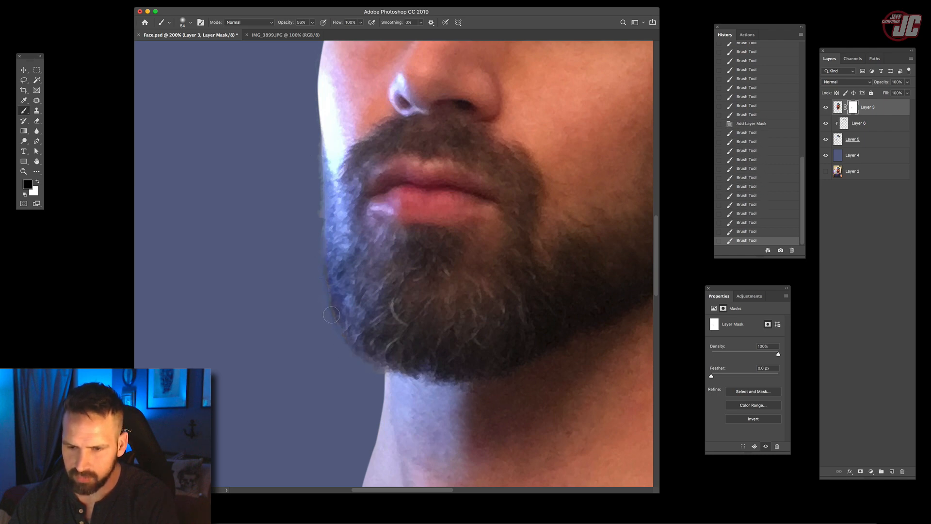
{"action": "left_click_drag", "start_coordinate": [303, 169], "coordinate": [290, 291]}
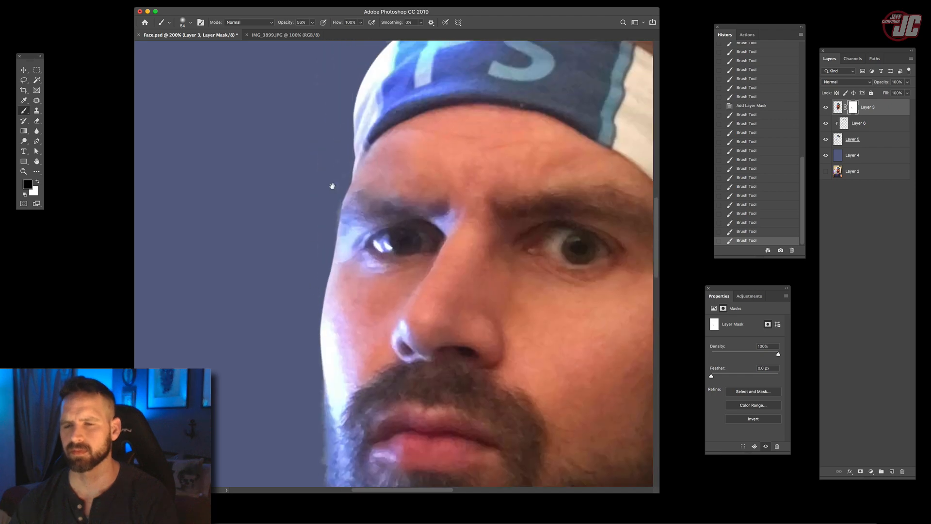
{"action": "left_click_drag", "start_coordinate": [332, 186], "coordinate": [278, 279]}
{"action": "left_click_drag", "start_coordinate": [330, 179], "coordinate": [289, 269]}
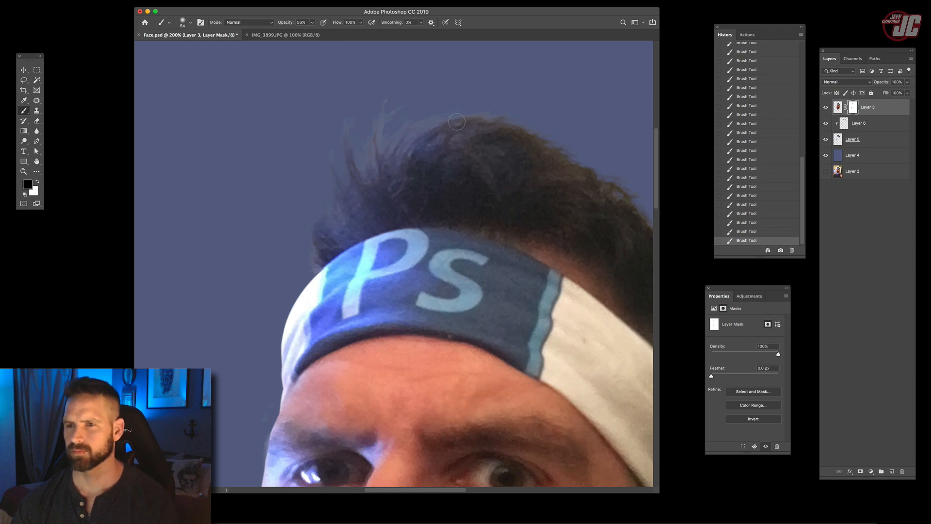
{"action": "left_click_drag", "start_coordinate": [530, 128], "coordinate": [406, 87]}
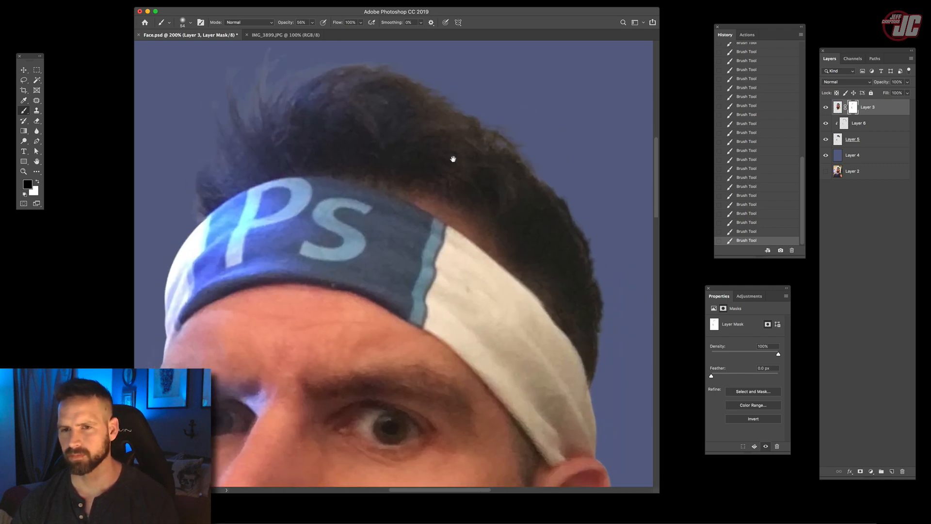
{"action": "left_click_drag", "start_coordinate": [295, 164], "coordinate": [441, 156]}
- Merge Layer 3, Layer 6 and Layer 5 into a single head layer
{"action": "key", "text": "z"}
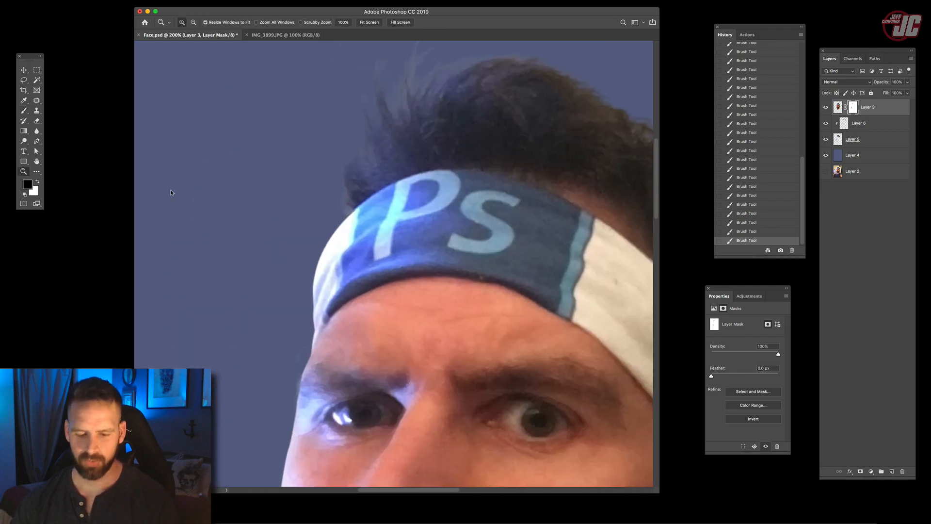
{"action": "left_click", "coordinate": [379, 269], "text": "alt"}
{"action": "left_click", "coordinate": [379, 269], "text": "alt"}
{"action": "left_click", "coordinate": [386, 276], "text": "alt"}
{"action": "left_click", "coordinate": [390, 318]}
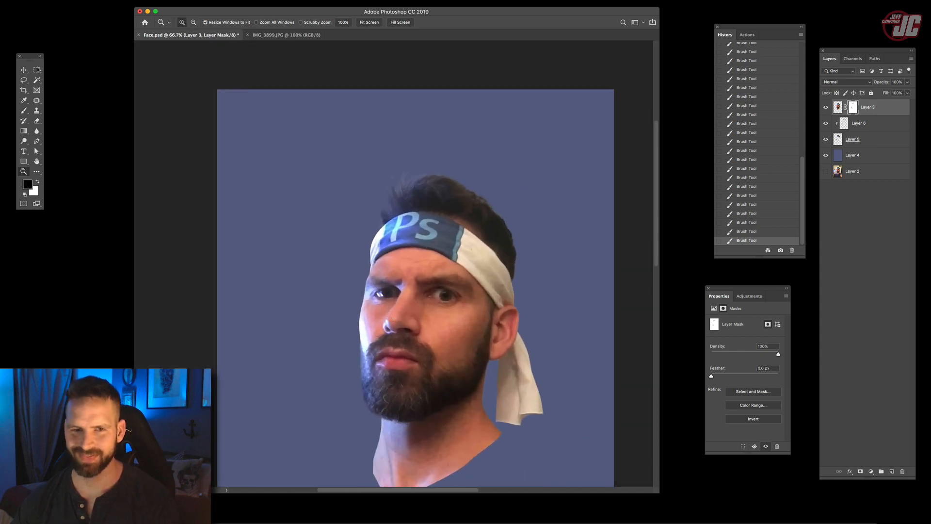
{"action": "left_click", "coordinate": [24, 69]}
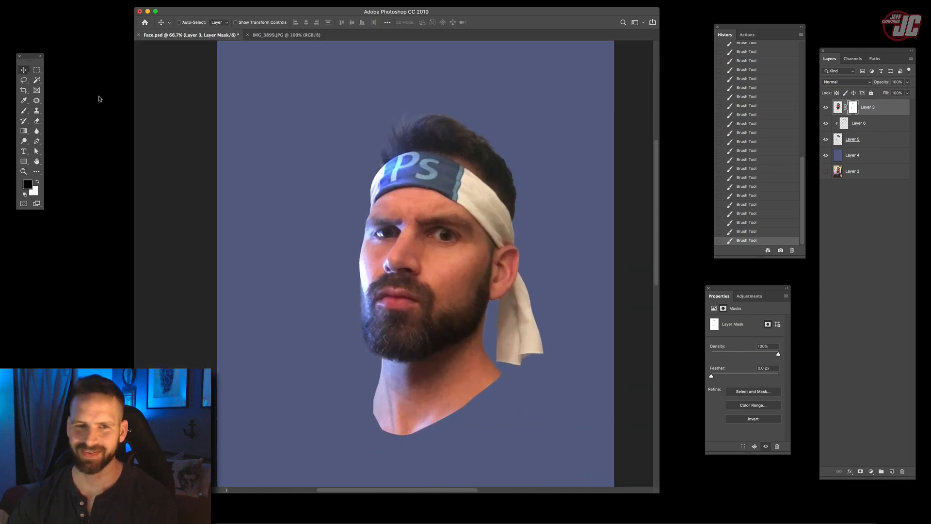
{"action": "left_click", "coordinate": [877, 143], "text": "shift"}
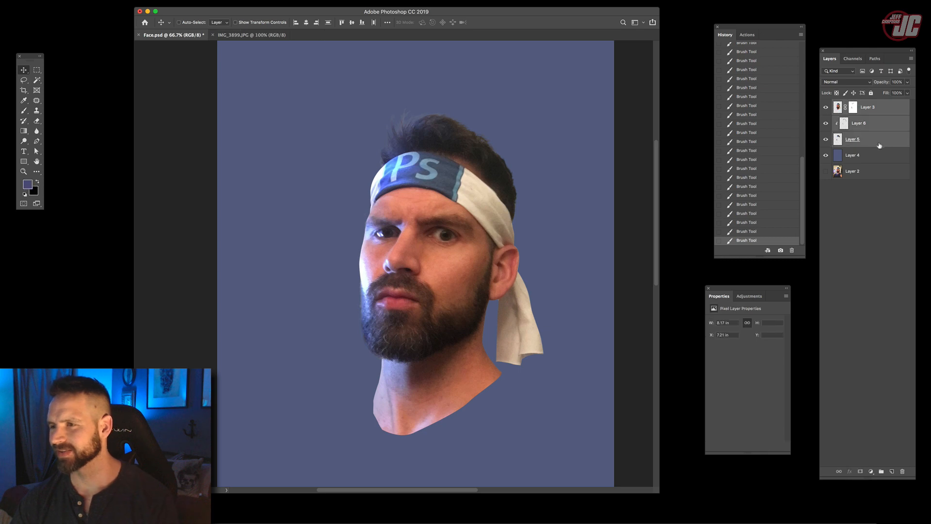
{"action": "key", "text": "super+e"}
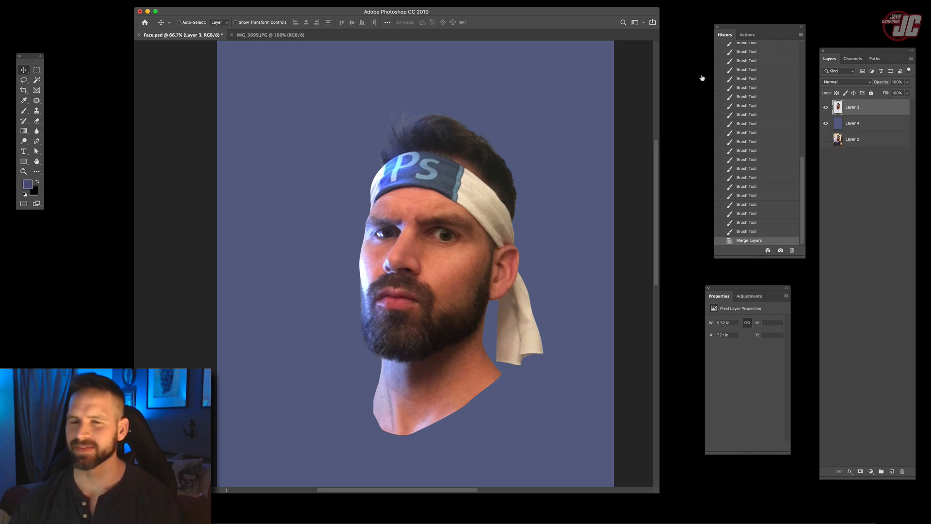
- Set up a new document named PS_Warrior, 13.5 inches wide and 20 inches high
{"action": "left_click", "coordinate": [37, 1]}
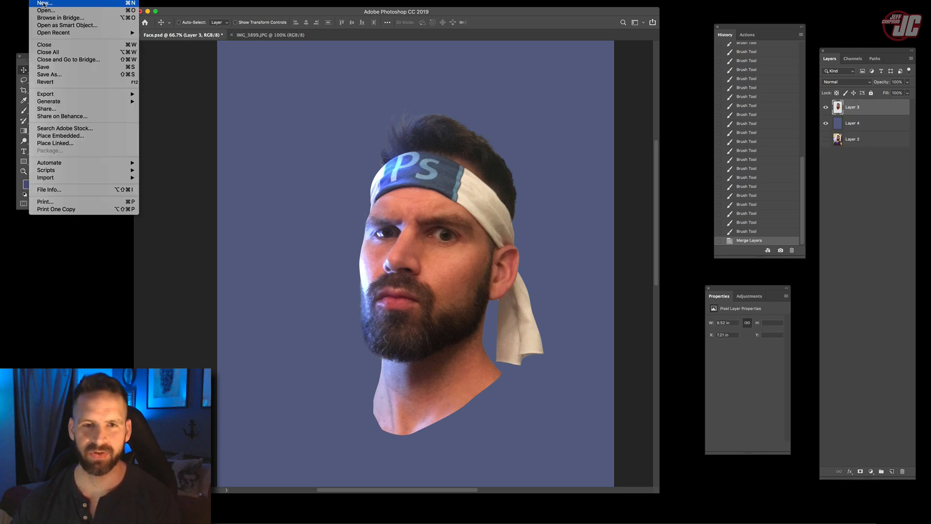
{"action": "left_click", "coordinate": [42, 4]}
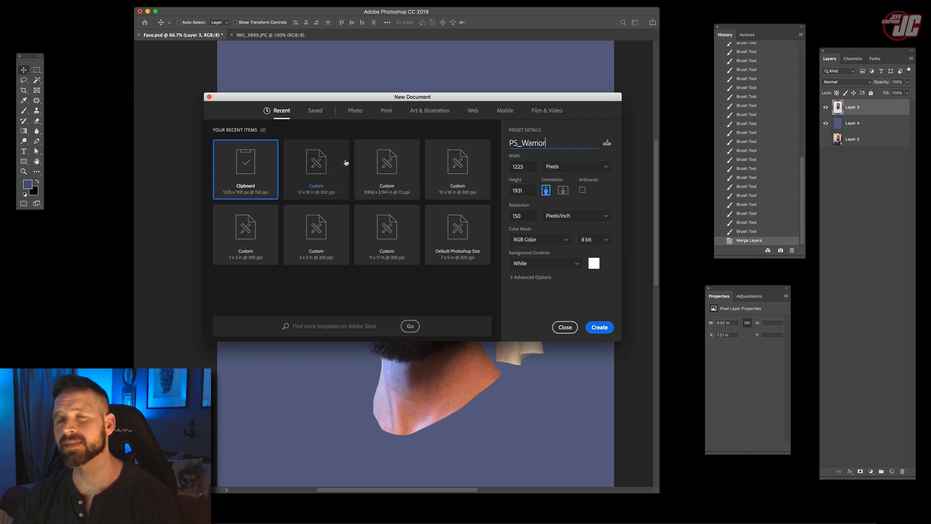
{"action": "left_click", "coordinate": [587, 168]}
{"action": "left_click", "coordinate": [584, 179]}
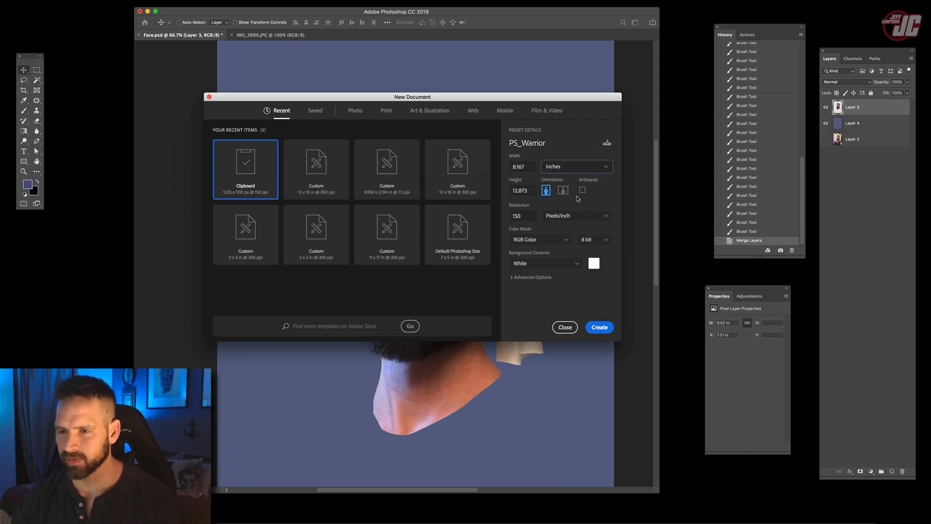
{"action": "left_click", "coordinate": [530, 169]}
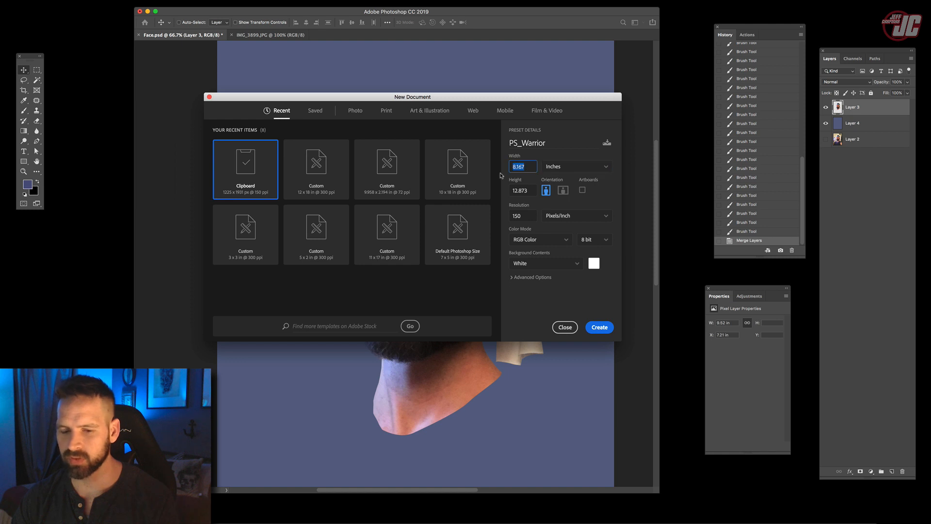
{"action": "type", "text": "13.5"}
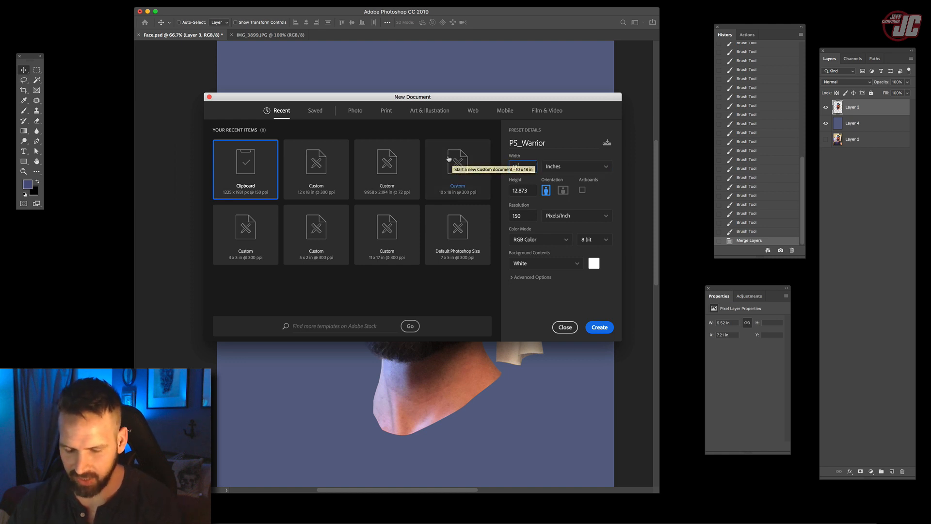
{"action": "left_click", "coordinate": [531, 191]}
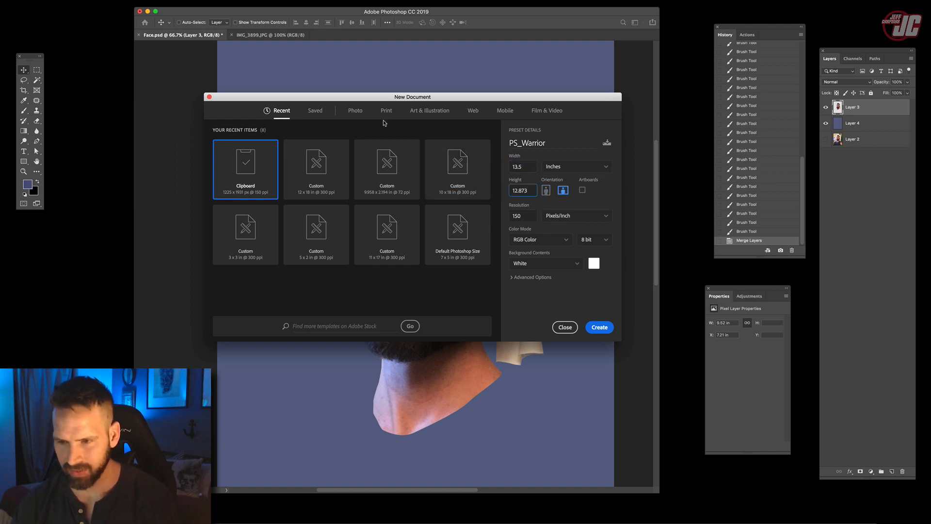
{"action": "double_click", "coordinate": [529, 191]}
{"action": "type", "text": "2"}
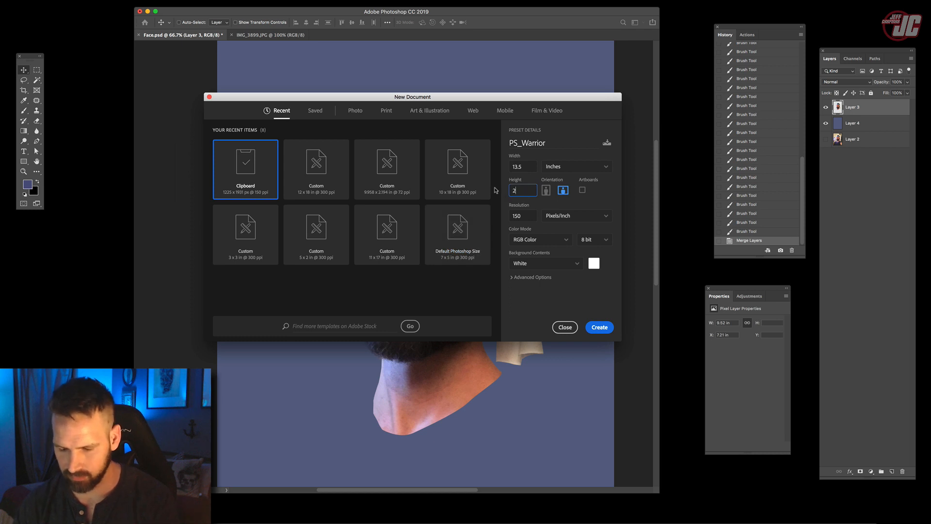
{"action": "type", "text": "0"}
- Set the new document's resolution to 200 pixels/inch and create it
{"action": "left_click", "coordinate": [529, 217]}
{"action": "type", "text": "200"}
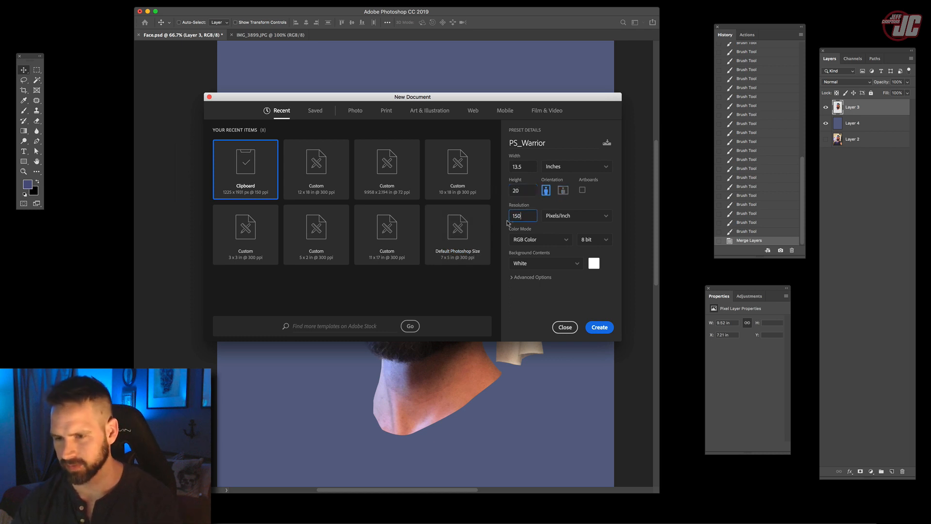
{"action": "key", "text": "BackSpace"}
{"action": "key", "text": "BackSpace"}
{"action": "key", "text": "BackSpace"}
{"action": "key", "text": "BackSpace"}
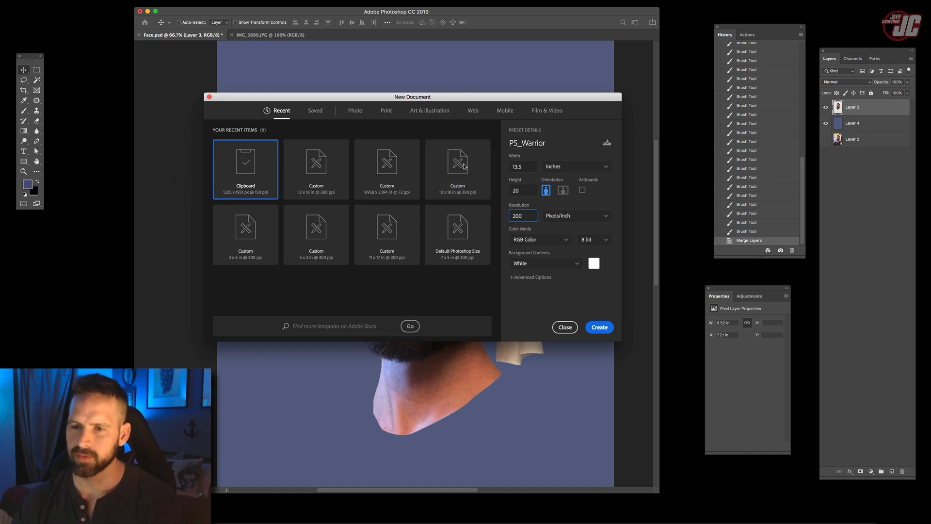
{"action": "left_click", "coordinate": [593, 328]}
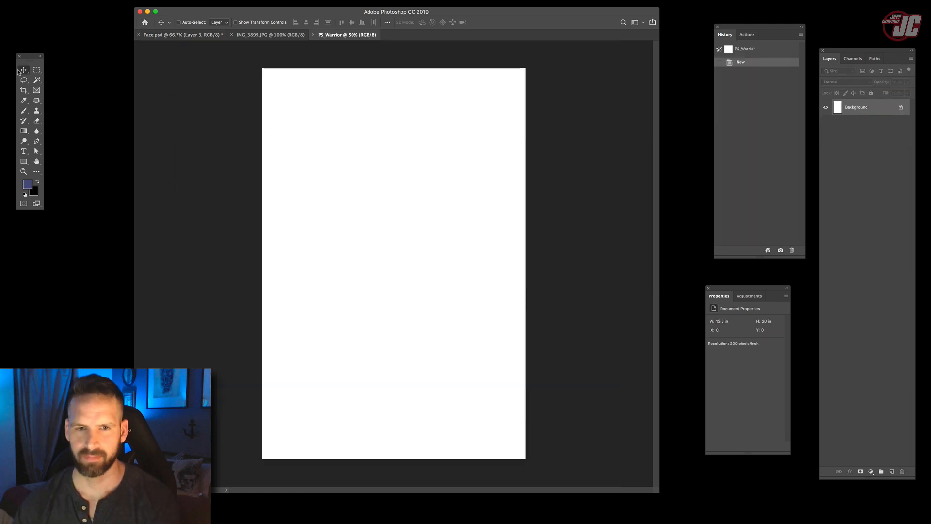
- Bring the merged head layer from Face.psd into PS_Warrior, scaled down to about 2 inches wide and named Head
{"action": "left_click_drag", "start_coordinate": [209, 35], "coordinate": [524, 111]}
{"action": "left_click_drag", "start_coordinate": [851, 110], "coordinate": [439, 209]}
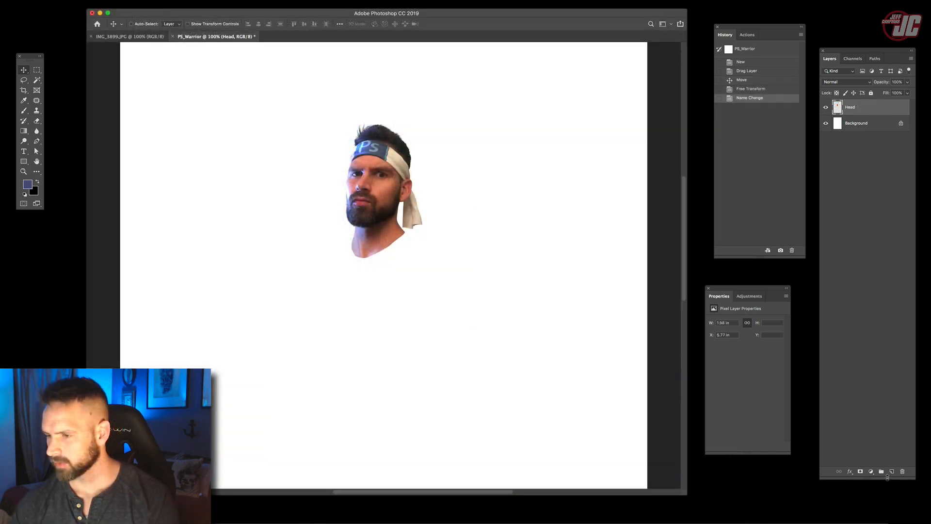
- Add a new layer between Head and Background and choose a muted slate blue as the foreground color
{"action": "left_click_drag", "start_coordinate": [868, 110], "coordinate": [851, 133]}
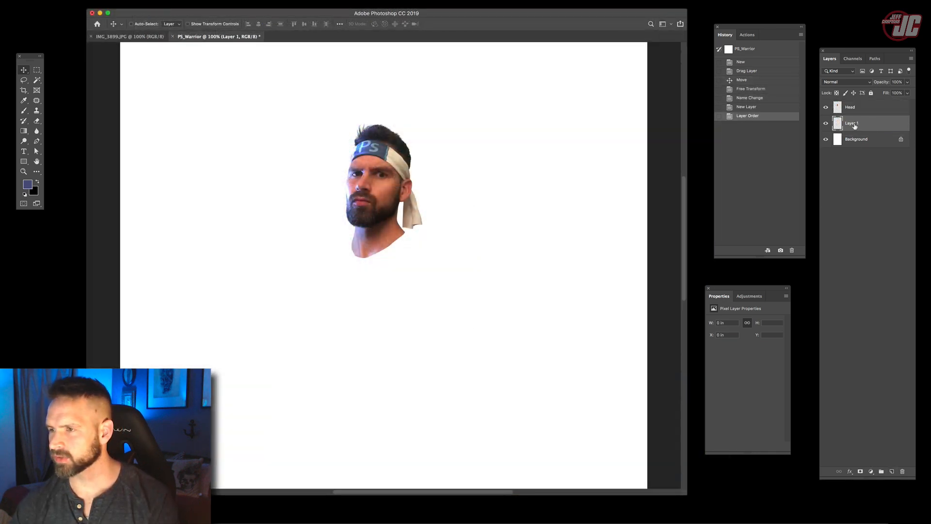
{"action": "left_click", "coordinate": [27, 185]}
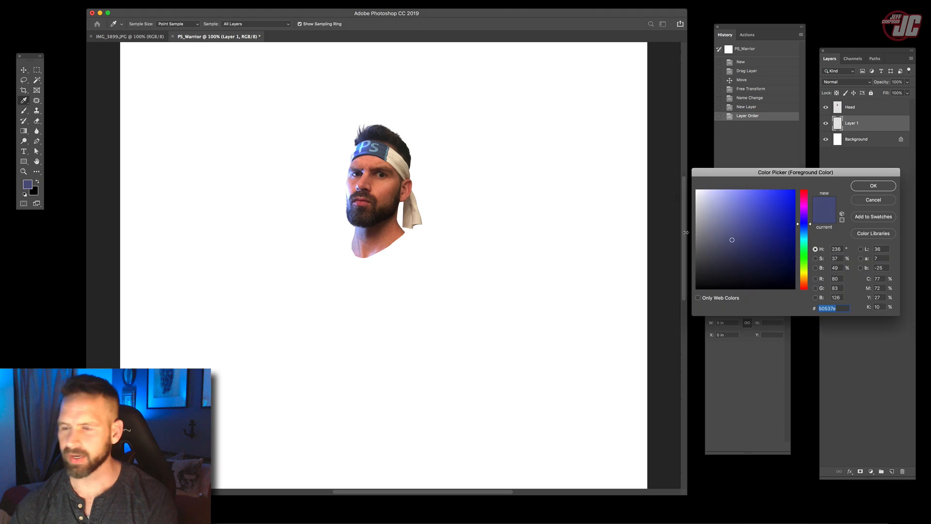
{"action": "left_click", "coordinate": [715, 232]}
{"action": "left_click", "coordinate": [717, 220]}
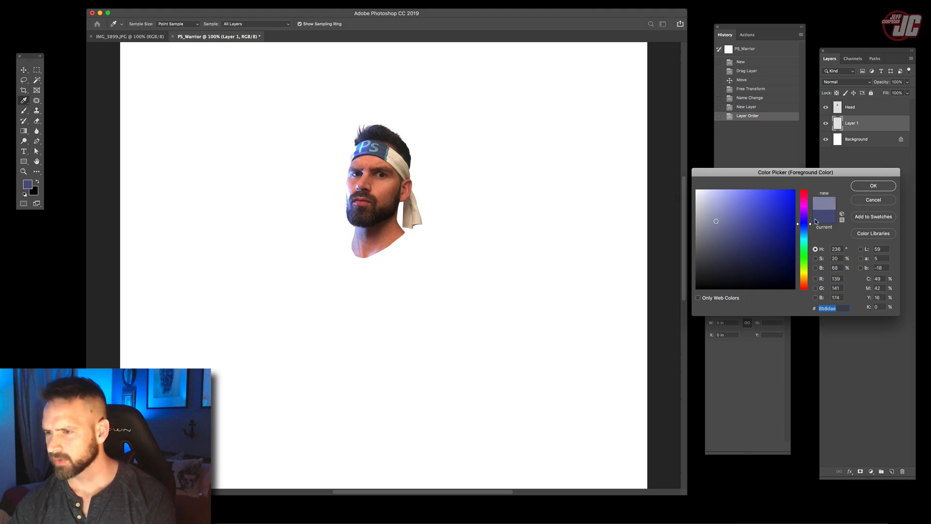
{"action": "left_click", "coordinate": [802, 231]}
{"action": "left_click", "coordinate": [727, 237]}
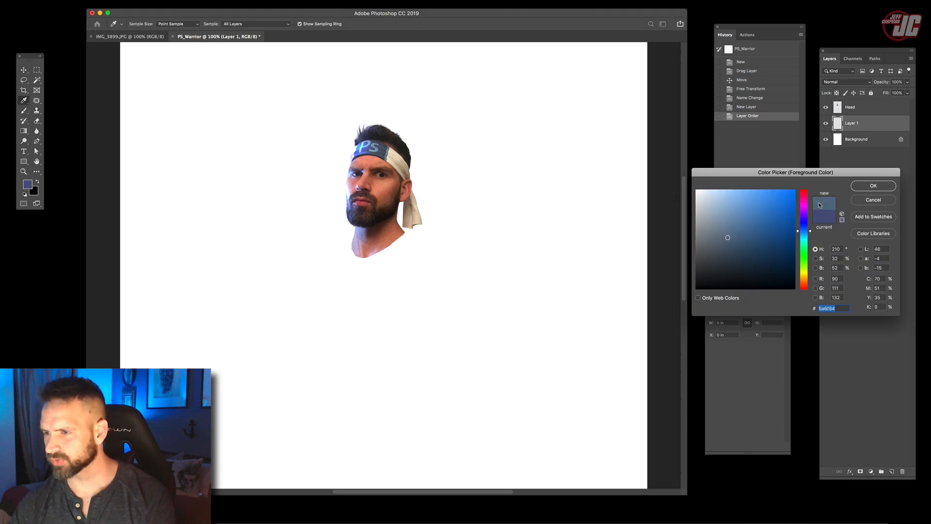
{"action": "left_click", "coordinate": [802, 226]}
{"action": "left_click", "coordinate": [872, 185]}
{"action": "key", "text": "v"}
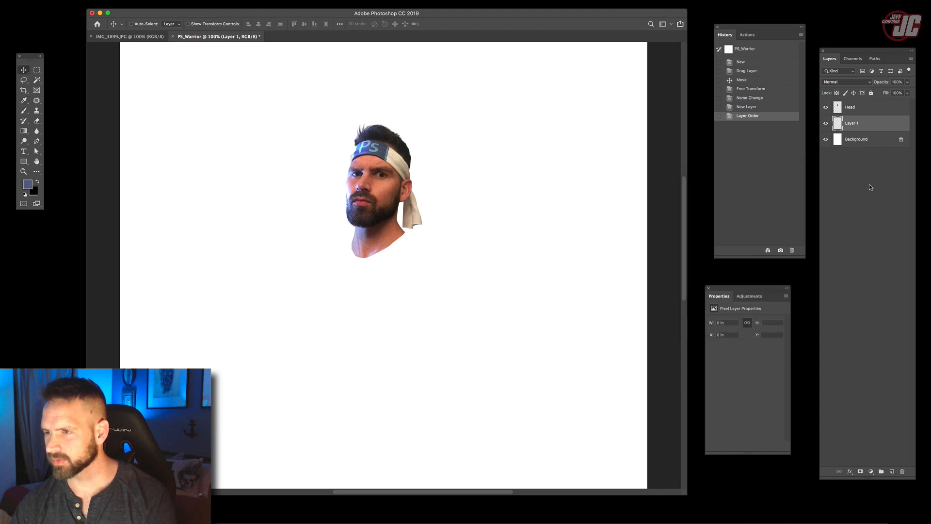
- Fill Layer 1 with the slate-blue foreground color and delete the white Background layer
{"action": "key", "text": "alt+BackSpace"}
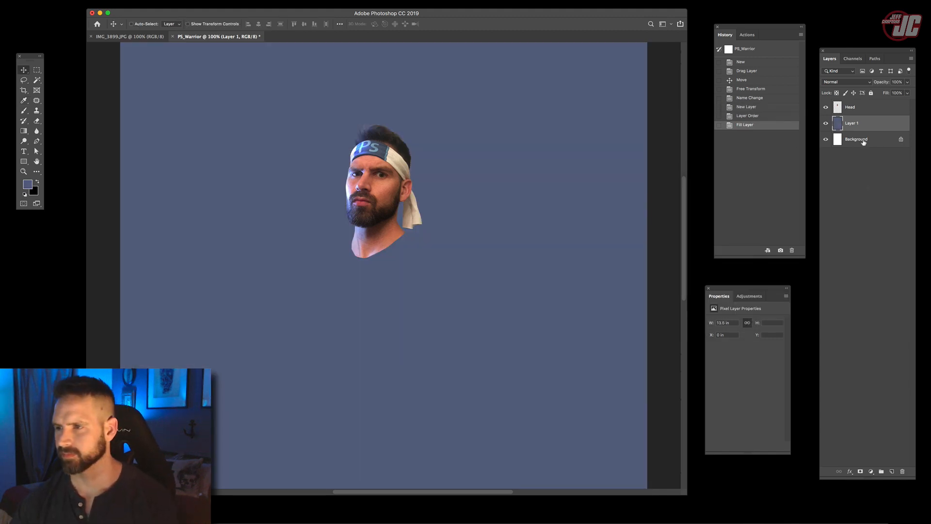
{"action": "left_click_drag", "start_coordinate": [863, 142], "coordinate": [902, 471]}
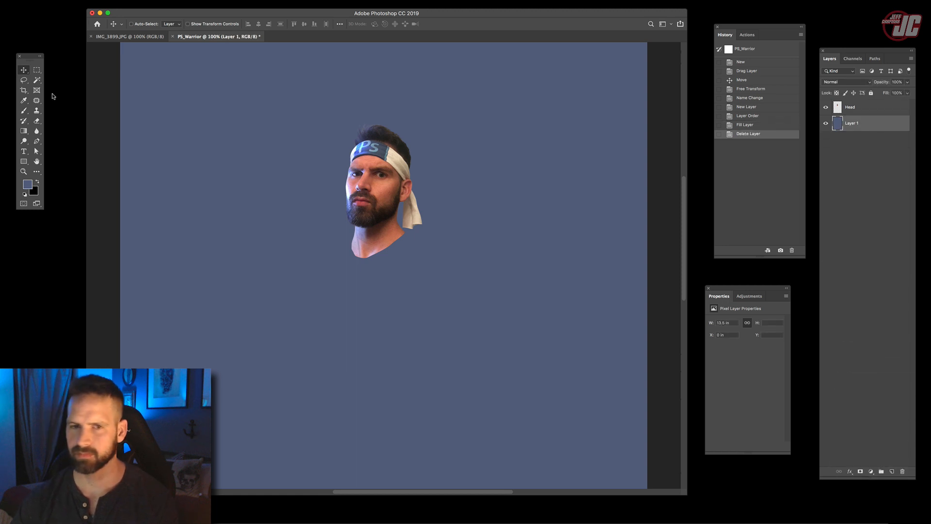
{"action": "left_click", "coordinate": [23, 171]}
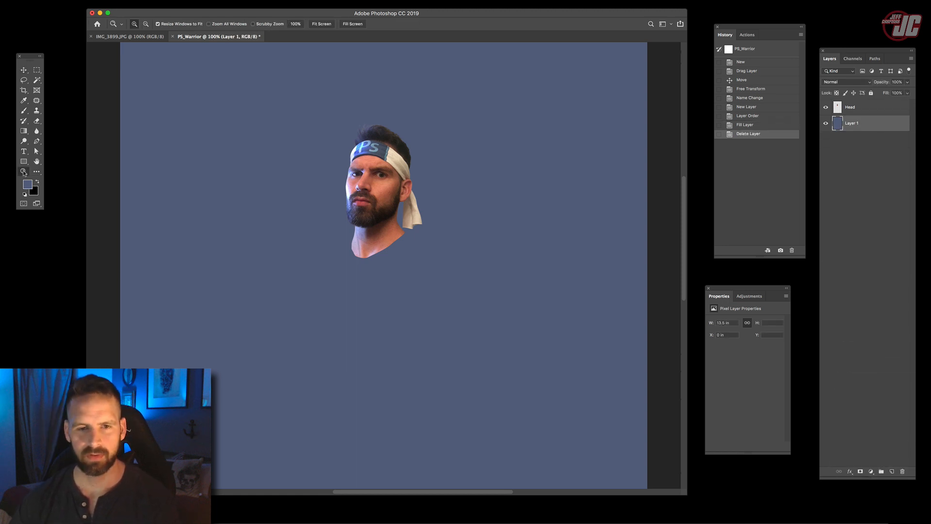
{"action": "left_click", "coordinate": [345, 243], "text": "alt"}
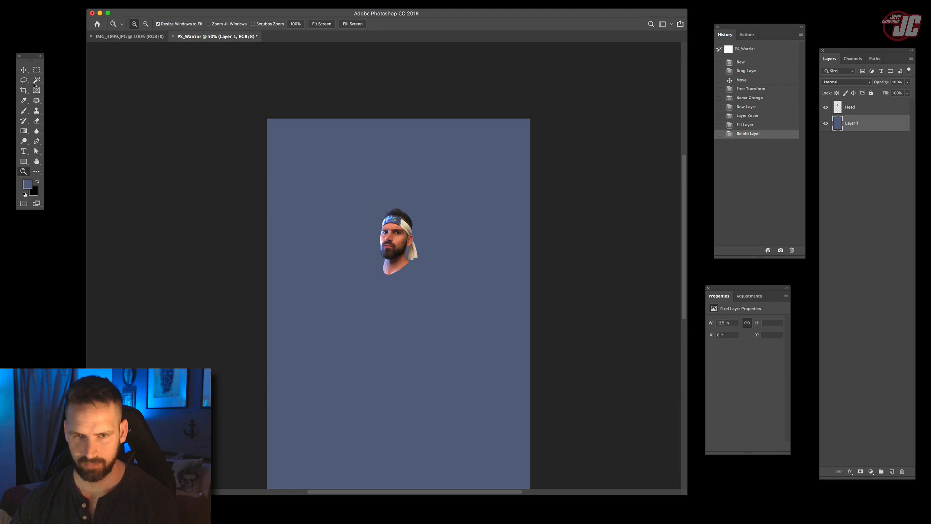
{"action": "left_click", "coordinate": [23, 70]}
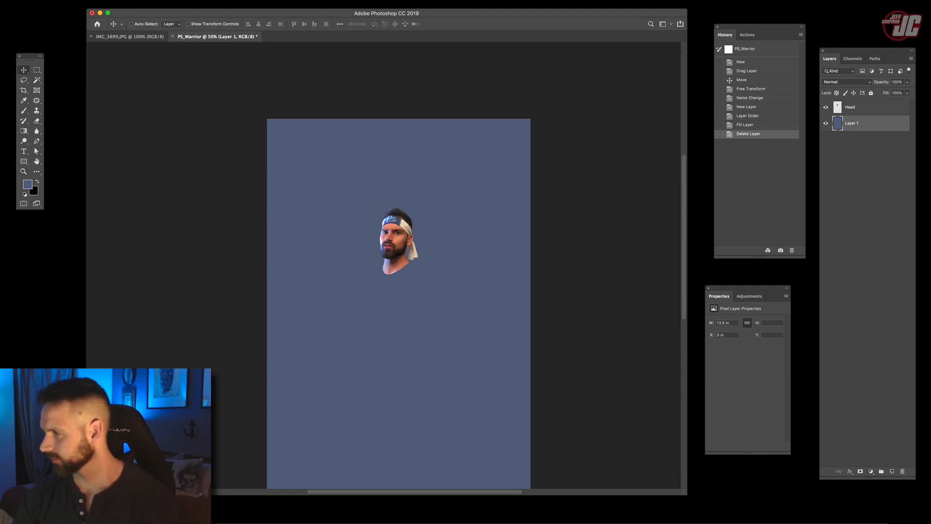
{"action": "key", "text": "Tab"}
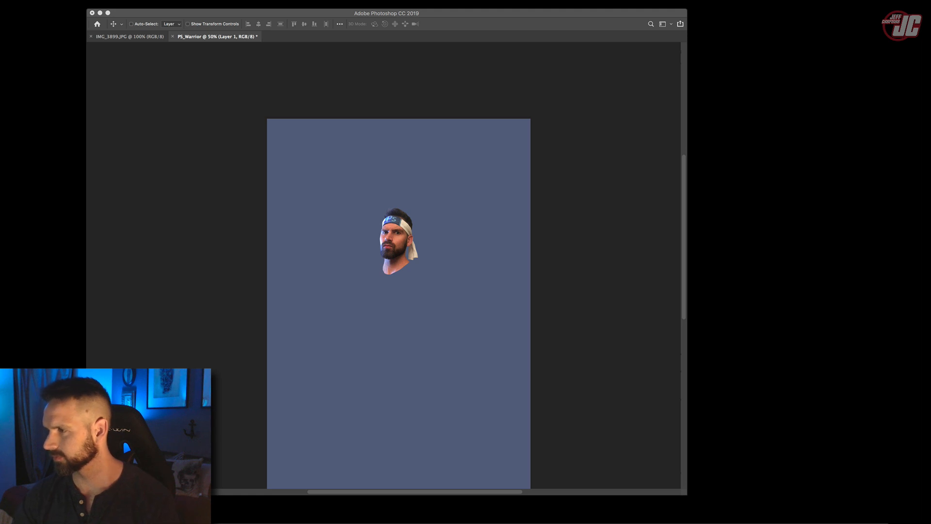
{"action": "key", "text": "Tab"}
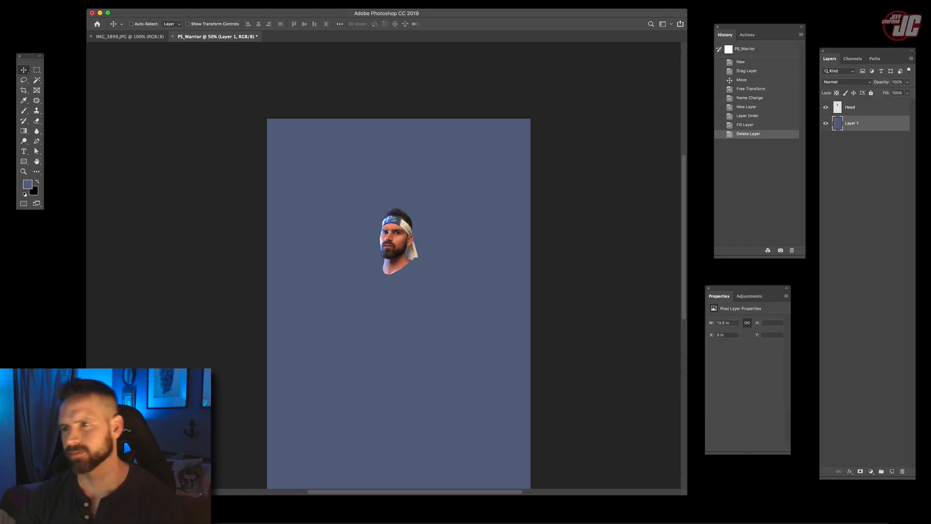
- Start a Pen tool path below the armpit of the raised arm and trace down the torso's outer edge
{"action": "left_click", "coordinate": [25, 171]}
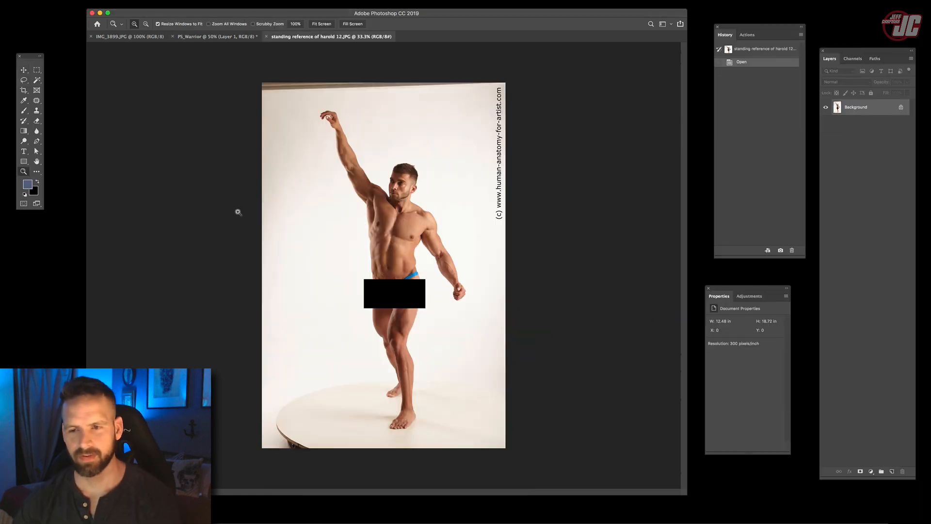
{"action": "left_click", "coordinate": [415, 265]}
{"action": "left_click_drag", "start_coordinate": [412, 246], "coordinate": [404, 287]}
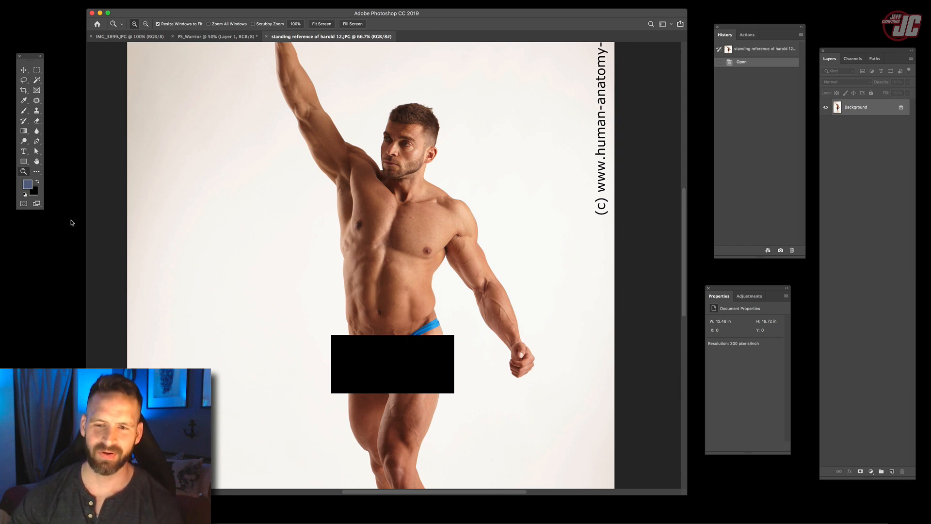
{"action": "left_click", "coordinate": [378, 210]}
{"action": "left_click", "coordinate": [380, 209]}
{"action": "left_click", "coordinate": [380, 209]}
{"action": "left_click_drag", "start_coordinate": [227, 167], "coordinate": [325, 252]}
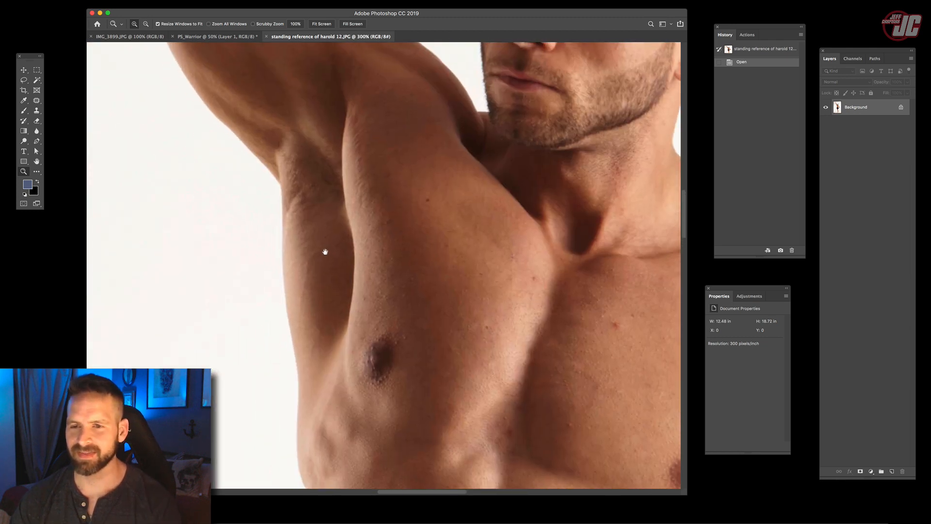
{"action": "left_click", "coordinate": [299, 222]}
{"action": "left_click", "coordinate": [299, 221]}
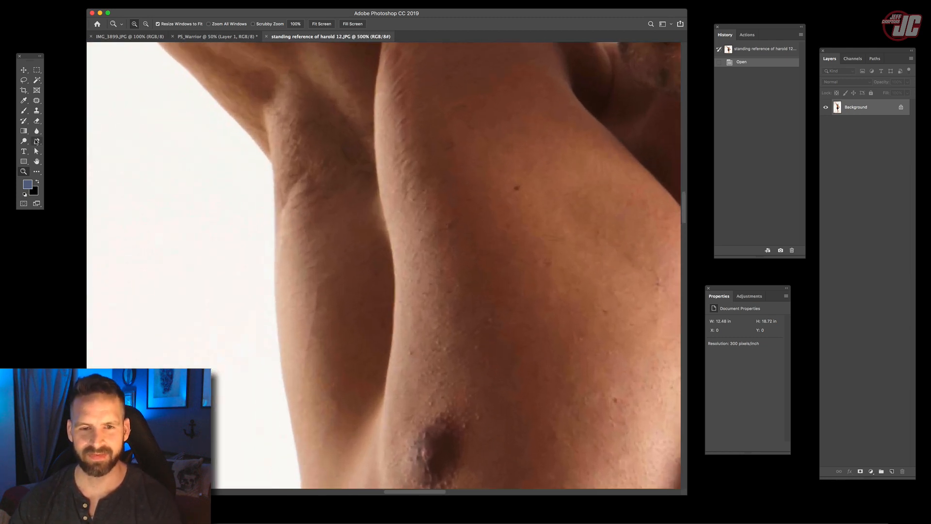
{"action": "left_click", "coordinate": [36, 141]}
{"action": "scroll", "coordinate": [259, 150], "scroll_direction": "down", "scroll_amount": 2}
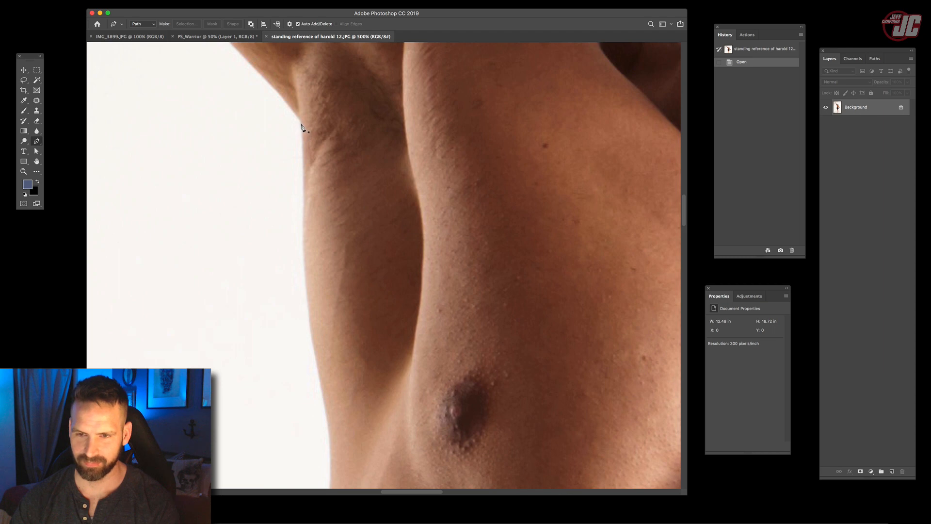
{"action": "left_click", "coordinate": [301, 218]}
{"action": "left_click", "coordinate": [300, 249]}
{"action": "left_click_drag", "start_coordinate": [313, 272], "coordinate": [312, 165]}
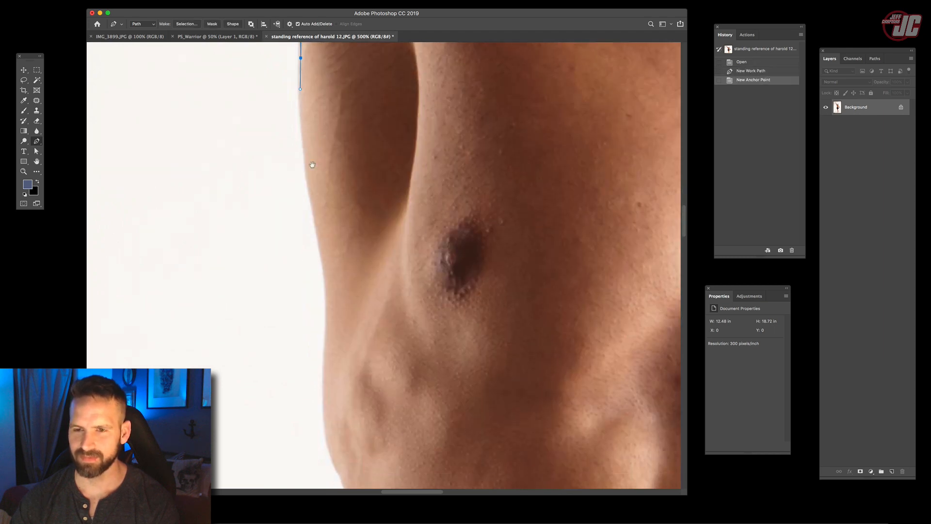
{"action": "left_click", "coordinate": [312, 216]}
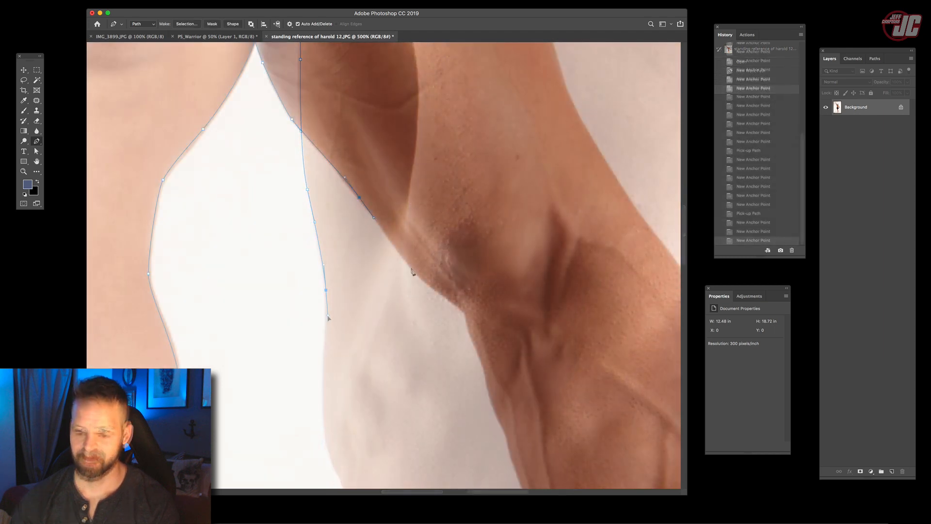
- Continue the path along the inner edge of the lowered arm, past the elbow and onto the forearm
{"action": "left_click_drag", "start_coordinate": [411, 267], "coordinate": [417, 276]}
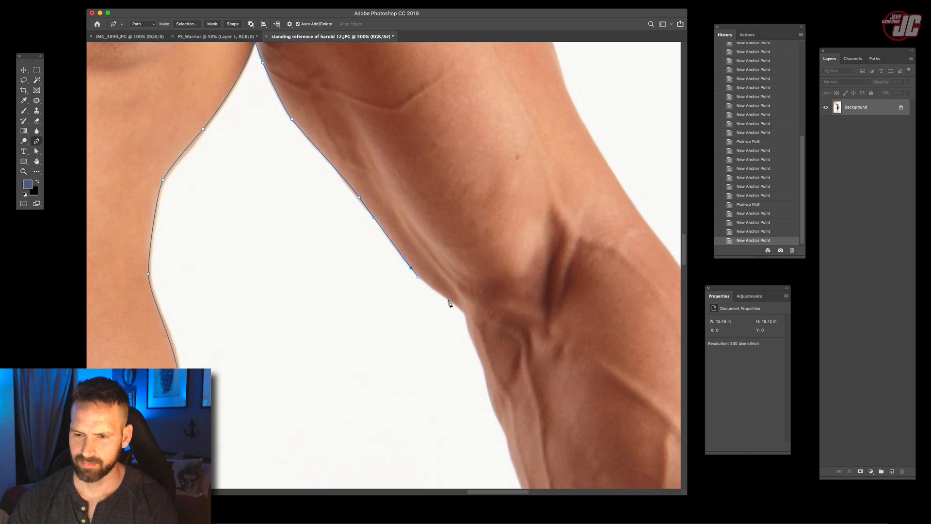
{"action": "left_click", "coordinate": [447, 299]}
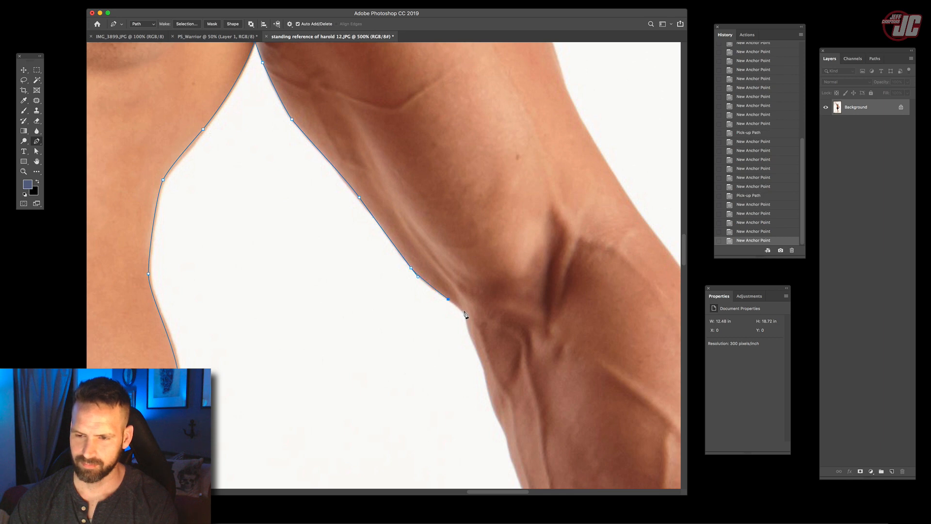
{"action": "left_click", "coordinate": [465, 311]}
{"action": "left_click_drag", "start_coordinate": [463, 313], "coordinate": [368, 162]}
{"action": "left_click", "coordinate": [375, 183]}
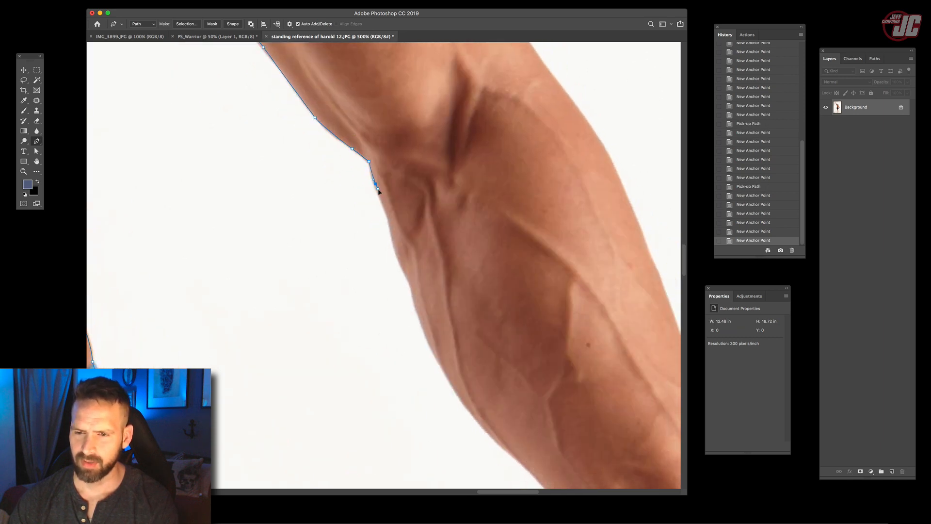
{"action": "left_click_drag", "start_coordinate": [389, 224], "coordinate": [392, 232]}
{"action": "left_click", "coordinate": [401, 265]}
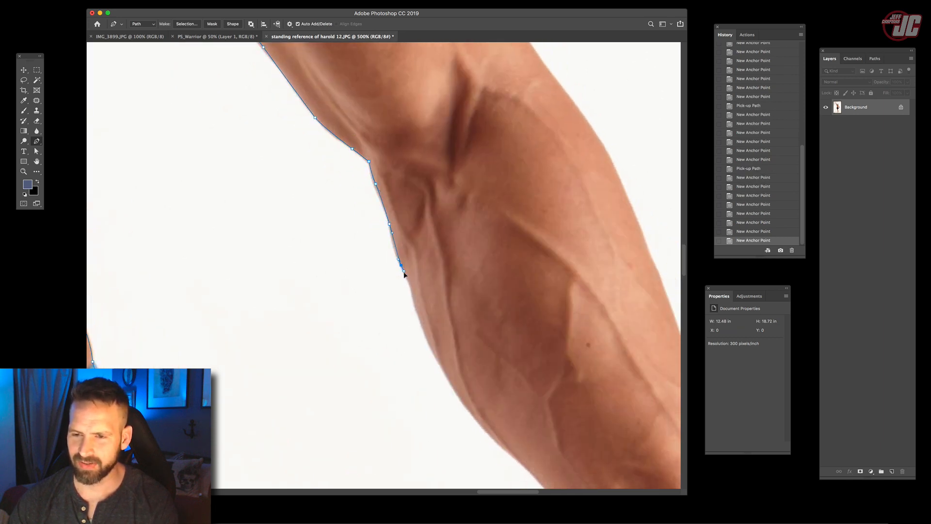
{"action": "left_click_drag", "start_coordinate": [412, 288], "coordinate": [368, 228]}
{"action": "left_click_drag", "start_coordinate": [394, 196], "coordinate": [380, 297]}
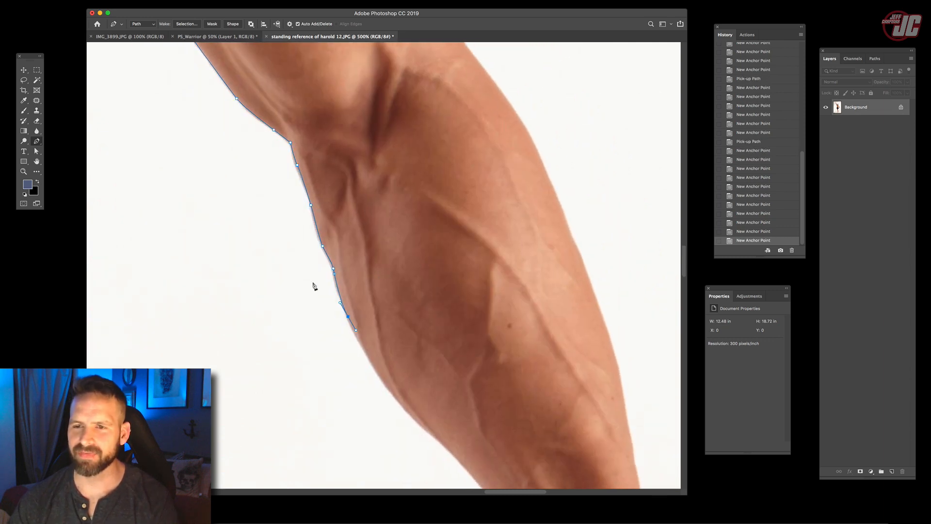
- Take the path across the lowered forearm and trace the arm's outer edge back up over the shoulder to the neck
{"action": "left_click_drag", "start_coordinate": [538, 321], "coordinate": [397, 243]}
{"action": "left_click", "coordinate": [419, 264]}
{"action": "left_click", "coordinate": [439, 255]}
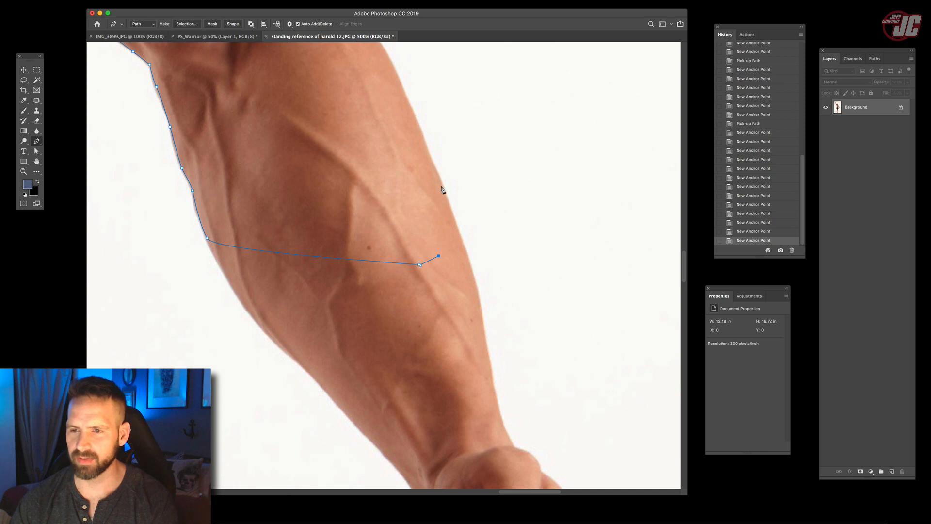
{"action": "left_click_drag", "start_coordinate": [441, 185], "coordinate": [427, 154]}
{"action": "left_click_drag", "start_coordinate": [406, 239], "coordinate": [399, 375]}
{"action": "left_click", "coordinate": [383, 199]}
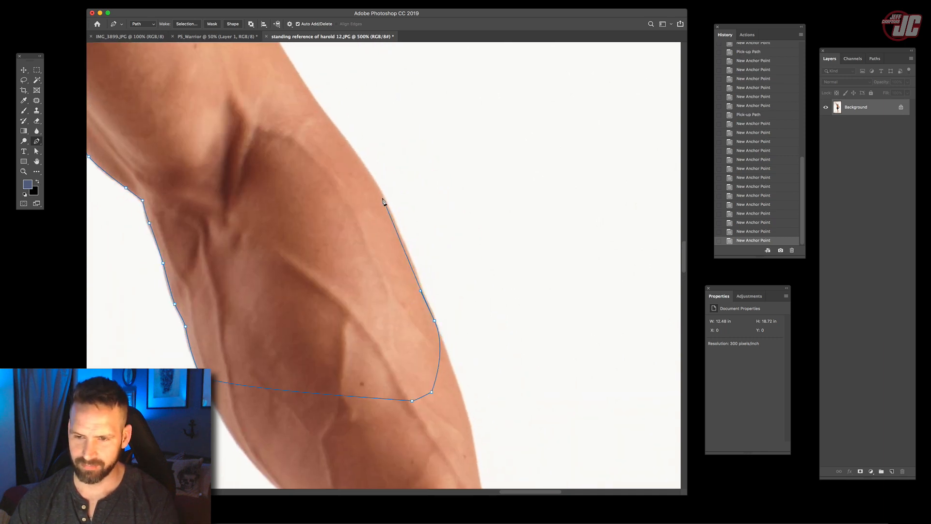
{"action": "left_click_drag", "start_coordinate": [341, 135], "coordinate": [320, 109]}
{"action": "left_click_drag", "start_coordinate": [337, 176], "coordinate": [354, 240]}
{"action": "left_click_drag", "start_coordinate": [320, 172], "coordinate": [312, 148]}
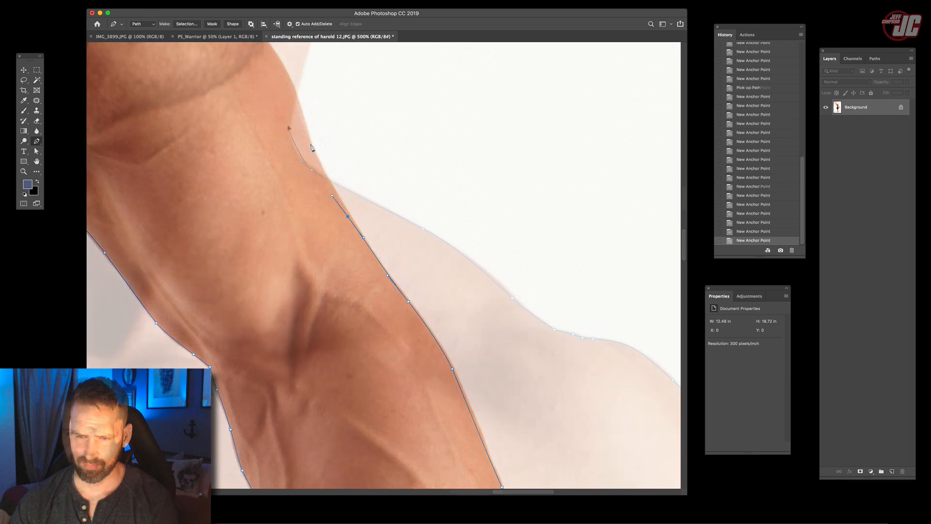
{"action": "left_click_drag", "start_coordinate": [289, 128], "coordinate": [289, 111]}
{"action": "left_click_drag", "start_coordinate": [296, 113], "coordinate": [310, 262]}
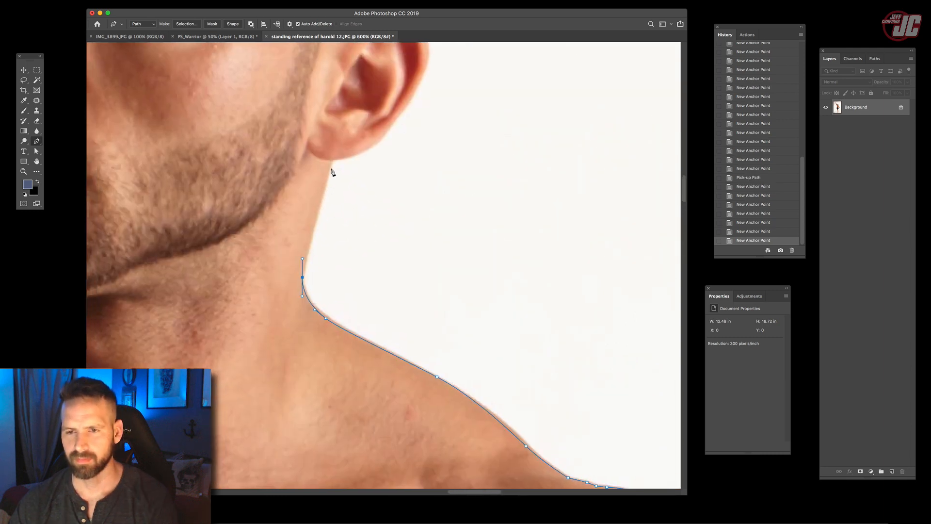
{"action": "left_click", "coordinate": [330, 162]}
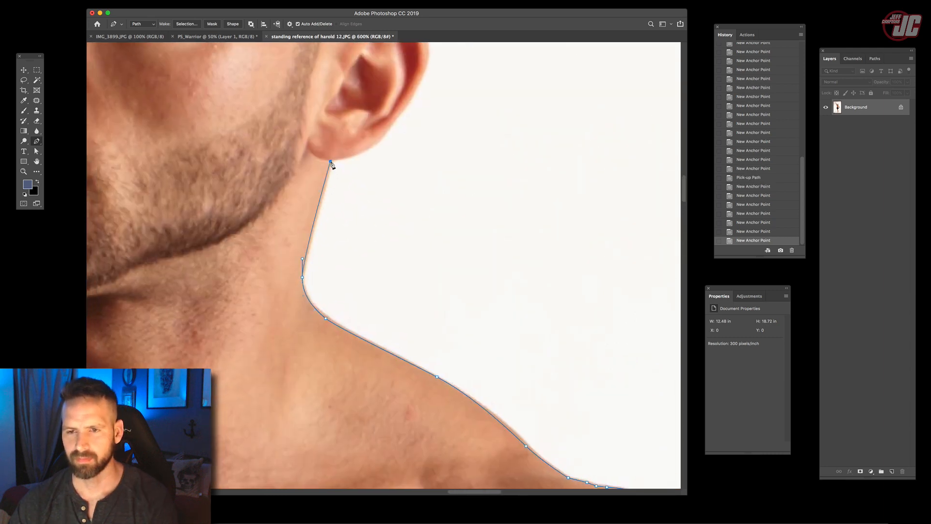
{"action": "left_click", "coordinate": [341, 155]}
{"action": "left_click_drag", "start_coordinate": [376, 143], "coordinate": [388, 133]}
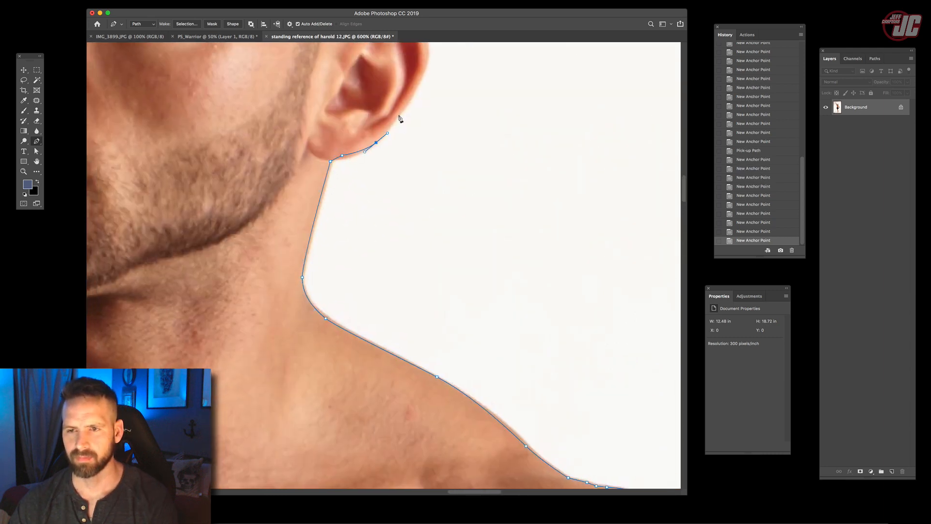
{"action": "left_click", "coordinate": [399, 115]}
{"action": "scroll", "coordinate": [395, 155], "scroll_direction": "up", "scroll_amount": 3}
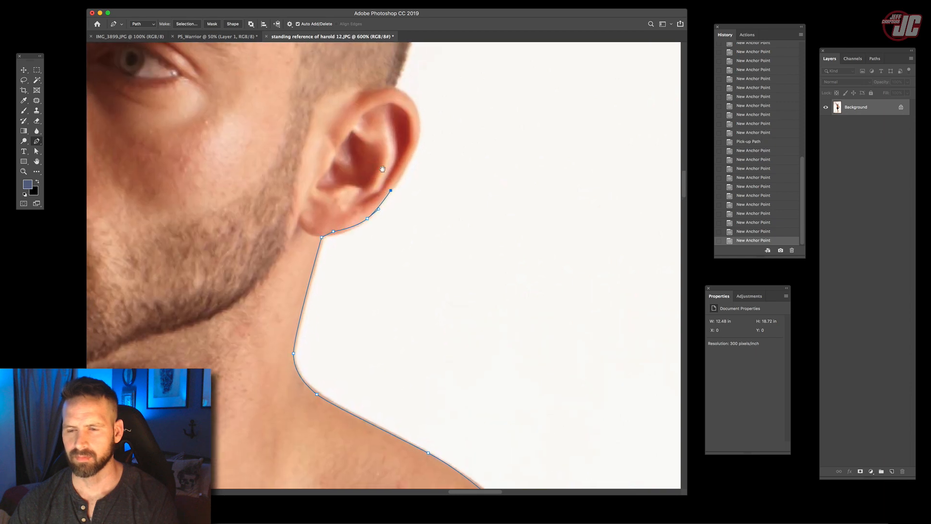
{"action": "left_click", "coordinate": [753, 205]}
- Run the path up the neck, straight across the face below eye level, and down the cheek and beard to the raised shoulder
{"action": "left_click_drag", "start_coordinate": [326, 234], "coordinate": [333, 207]}
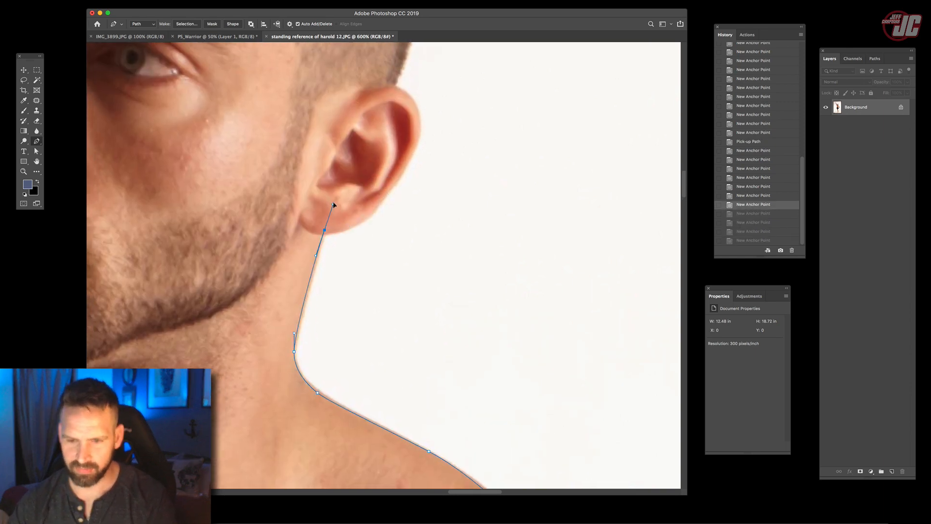
{"action": "left_click", "coordinate": [369, 117]}
{"action": "left_click_drag", "start_coordinate": [193, 57], "coordinate": [581, 122]}
{"action": "left_click", "coordinate": [354, 115]}
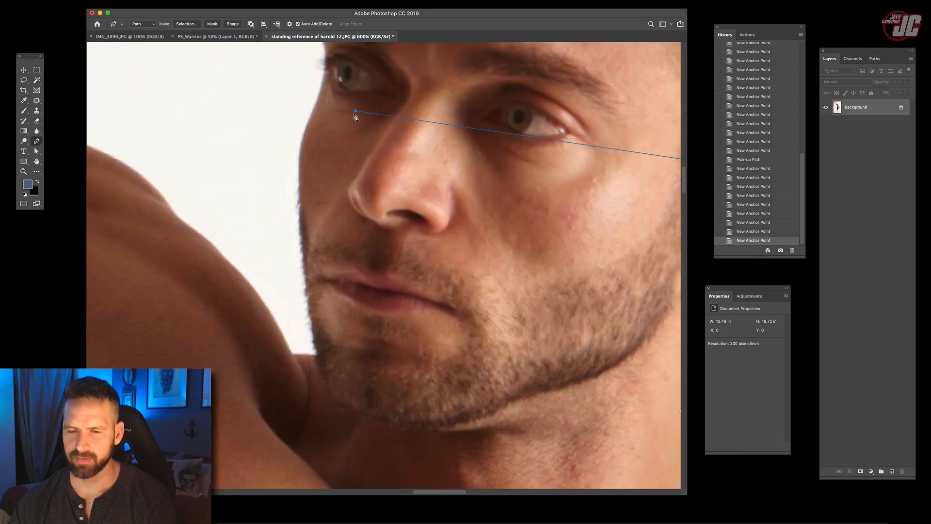
{"action": "left_click", "coordinate": [315, 164]}
{"action": "left_click", "coordinate": [317, 213]}
{"action": "left_click_drag", "start_coordinate": [324, 276], "coordinate": [331, 142]}
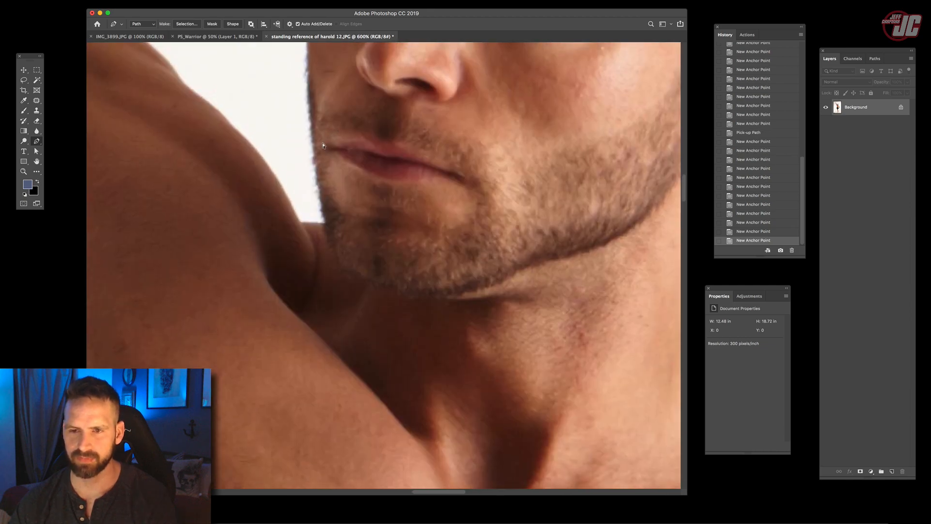
{"action": "left_click", "coordinate": [323, 204]}
{"action": "left_click", "coordinate": [328, 224]}
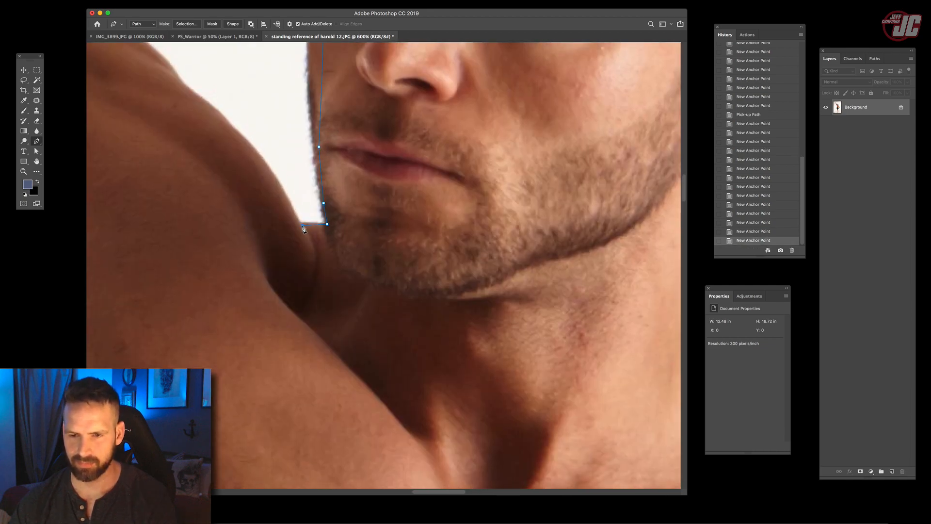
{"action": "left_click", "coordinate": [303, 225]}
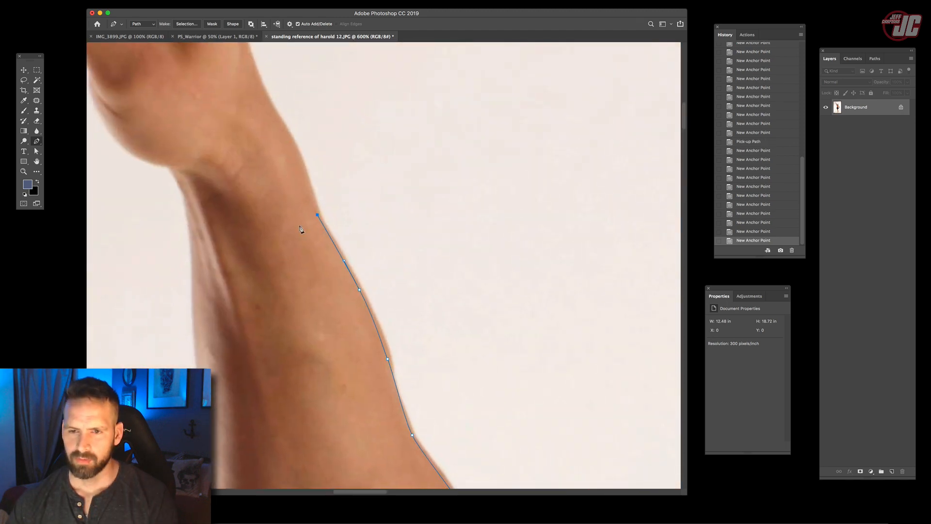
- Trace down the outer edge of the raised arm from the wrist and close the path at the armpit
{"action": "left_click_drag", "start_coordinate": [256, 245], "coordinate": [368, 137]}
{"action": "left_click_drag", "start_coordinate": [303, 158], "coordinate": [307, 227]}
{"action": "left_click_drag", "start_coordinate": [312, 282], "coordinate": [313, 154]}
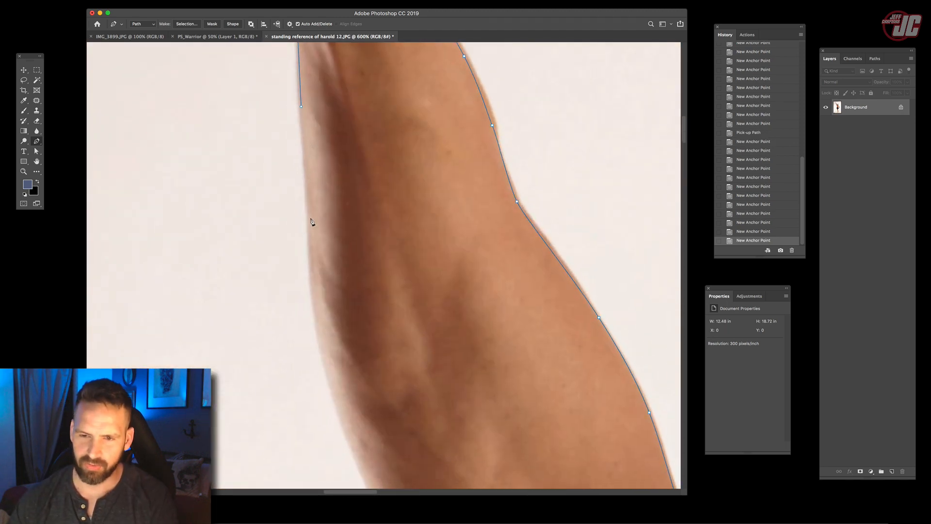
{"action": "left_click_drag", "start_coordinate": [315, 204], "coordinate": [331, 218]}
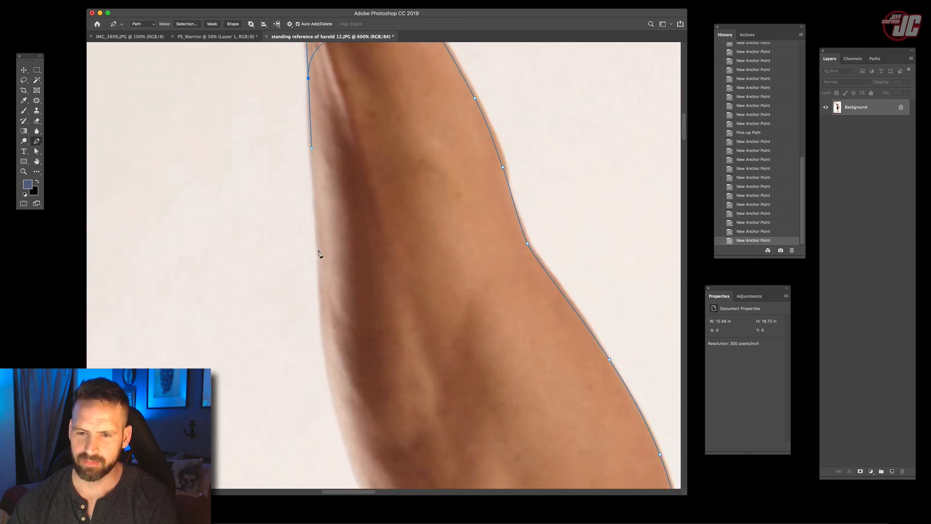
{"action": "left_click_drag", "start_coordinate": [319, 254], "coordinate": [322, 282]}
{"action": "left_click_drag", "start_coordinate": [321, 282], "coordinate": [314, 181]}
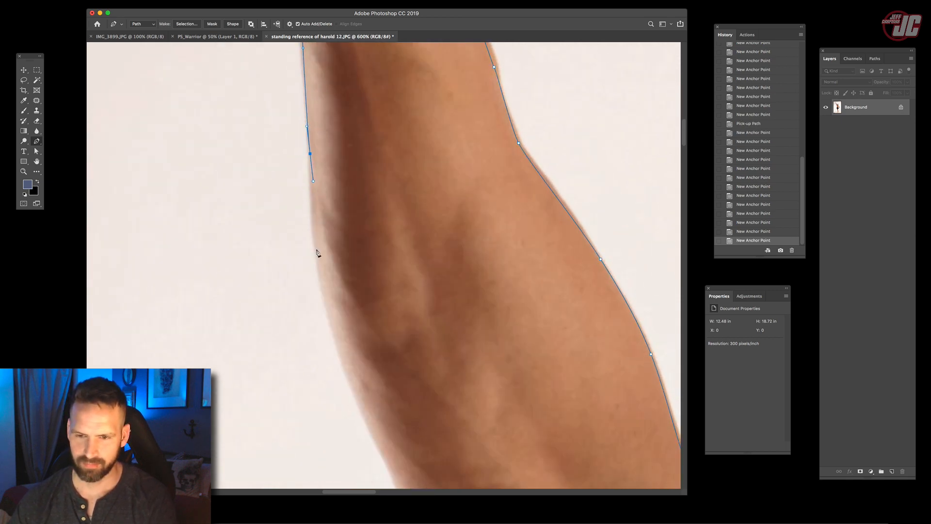
{"action": "left_click_drag", "start_coordinate": [316, 251], "coordinate": [320, 280]}
{"action": "left_click_drag", "start_coordinate": [328, 284], "coordinate": [307, 170]}
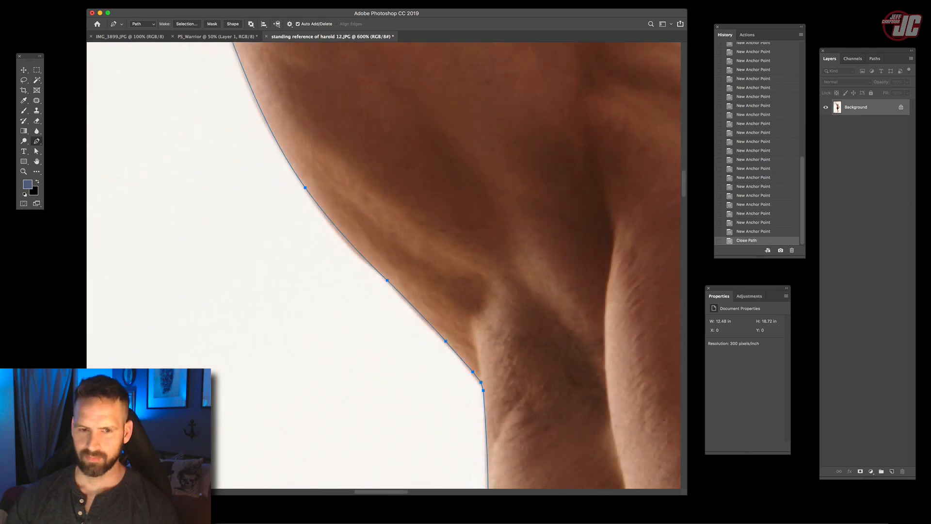
- Convert the closed body path in the standing reference photo into a selection
{"action": "left_click", "coordinate": [24, 171]}
{"action": "left_click", "coordinate": [429, 236], "text": "alt"}
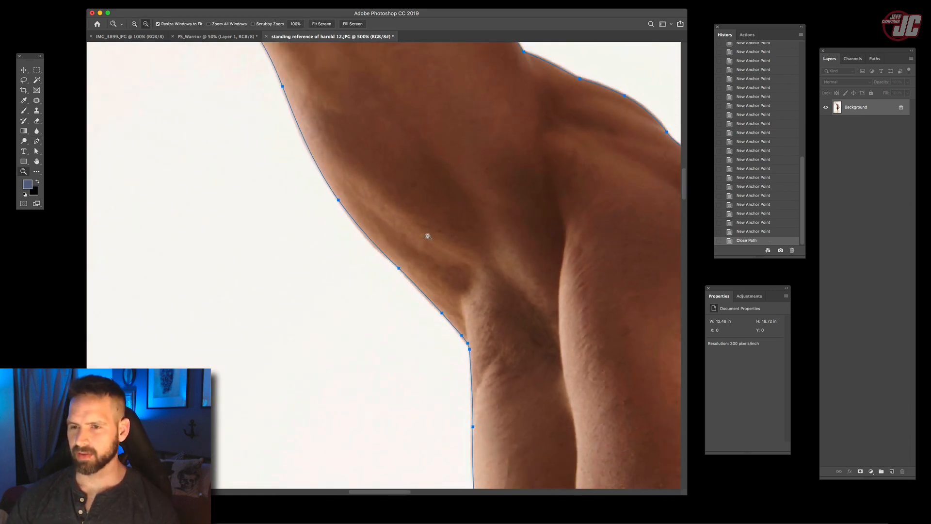
{"action": "left_click", "coordinate": [430, 237], "text": "alt"}
{"action": "left_click", "coordinate": [430, 238], "text": "alt"}
{"action": "left_click", "coordinate": [430, 238], "text": "alt"}
{"action": "left_click_drag", "start_coordinate": [501, 295], "coordinate": [410, 281]}
{"action": "left_click", "coordinate": [409, 281]}
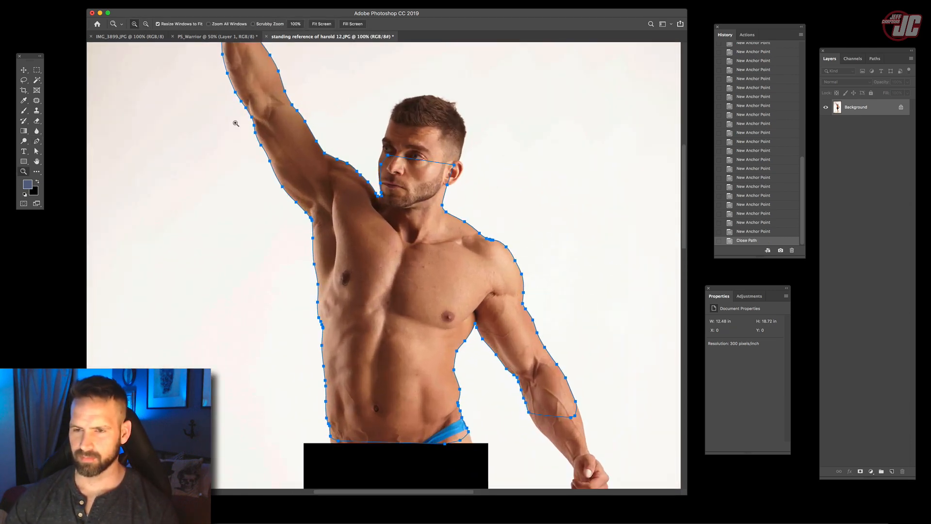
{"action": "left_click", "coordinate": [23, 71]}
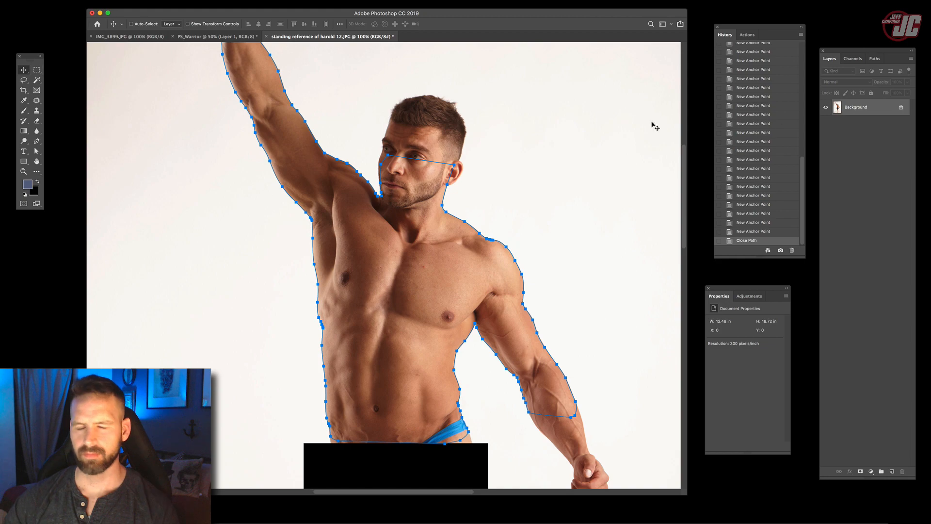
{"action": "left_click", "coordinate": [874, 58]}
{"action": "left_click", "coordinate": [911, 58]}
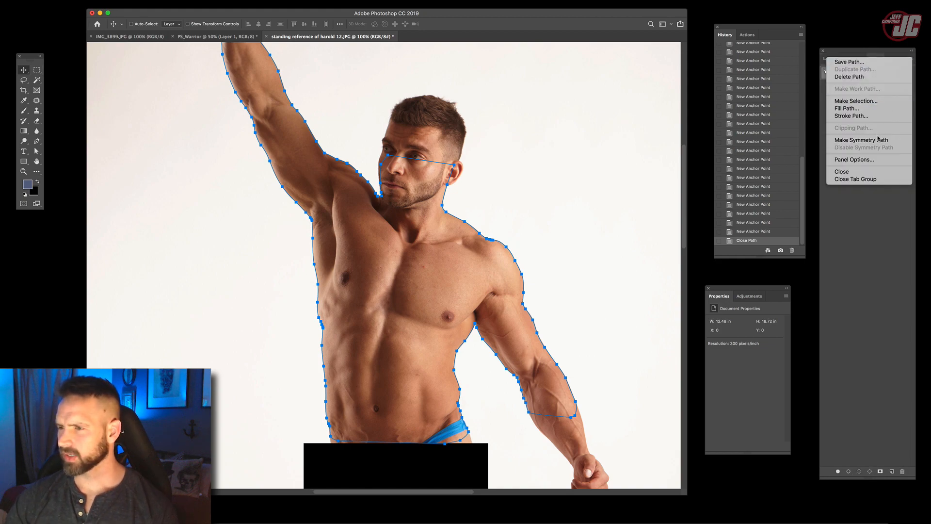
{"action": "left_click", "coordinate": [868, 101]}
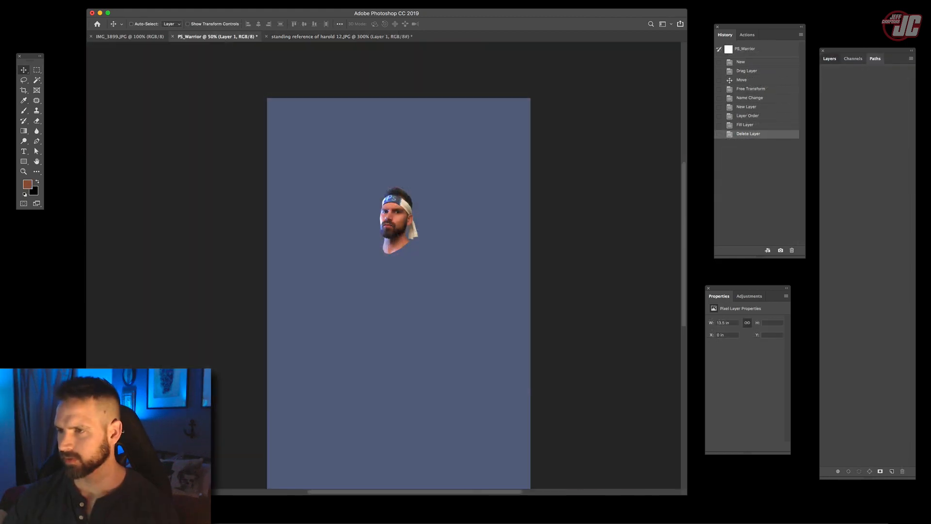
{"action": "left_click", "coordinate": [829, 58]}
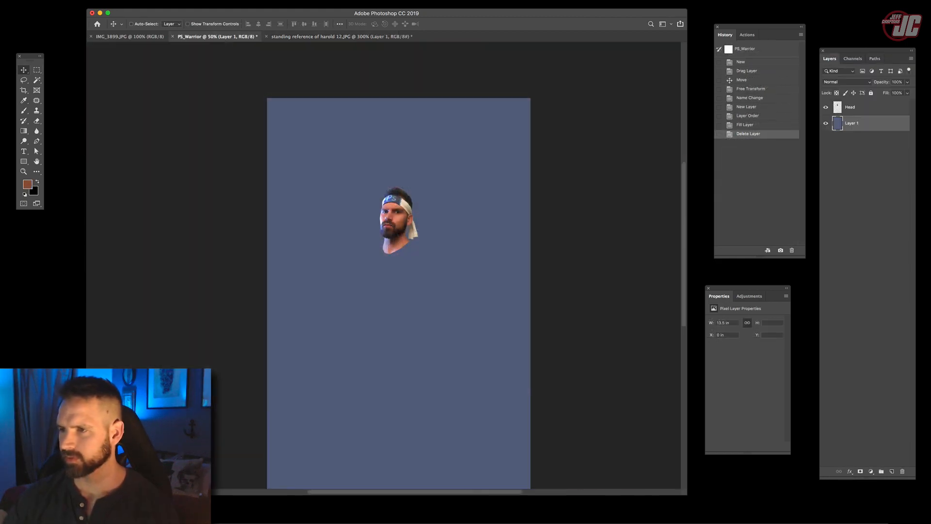
- Paste the cut-out body beneath the Head layer, scale it down to about 83.5%, and position its neck under the head
{"action": "key", "text": "super+v"}
{"action": "key", "text": "super+t"}
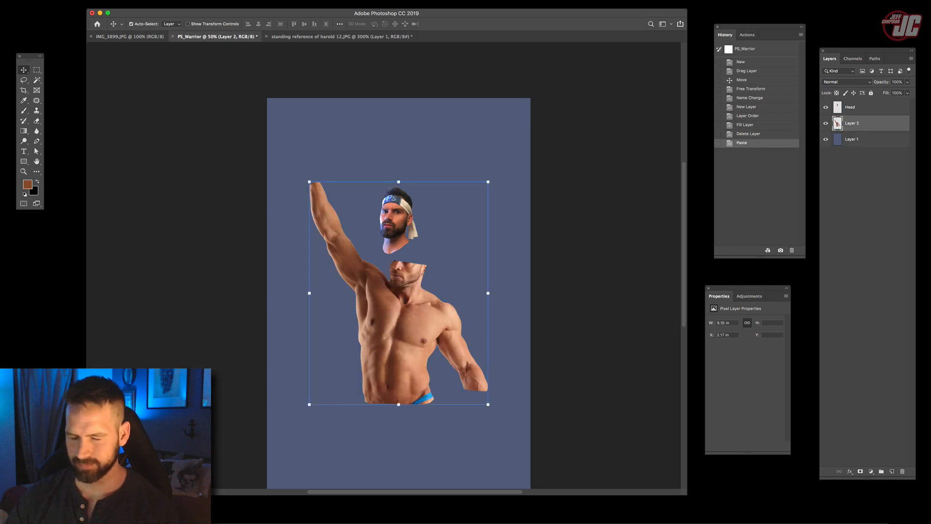
{"action": "left_click_drag", "start_coordinate": [488, 405], "coordinate": [458, 368]}
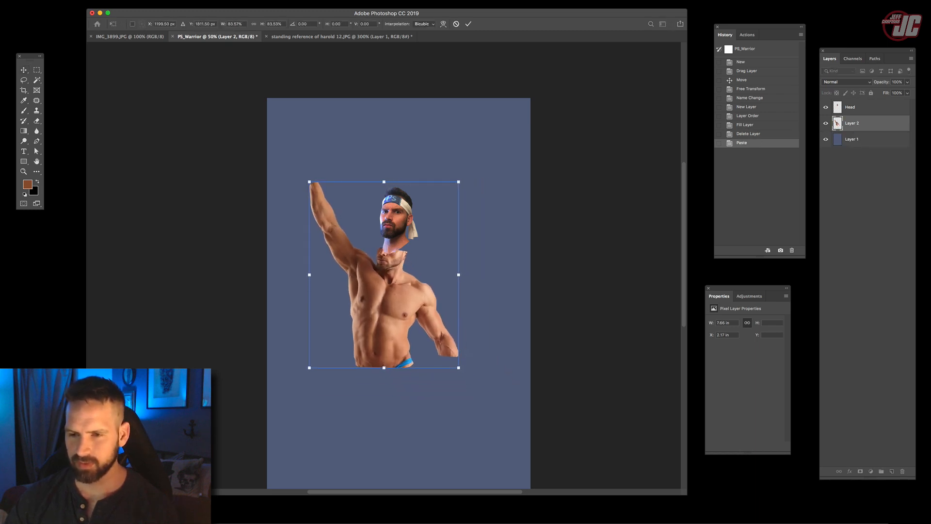
{"action": "left_click_drag", "start_coordinate": [413, 318], "coordinate": [422, 303]}
{"action": "key", "text": "Return"}
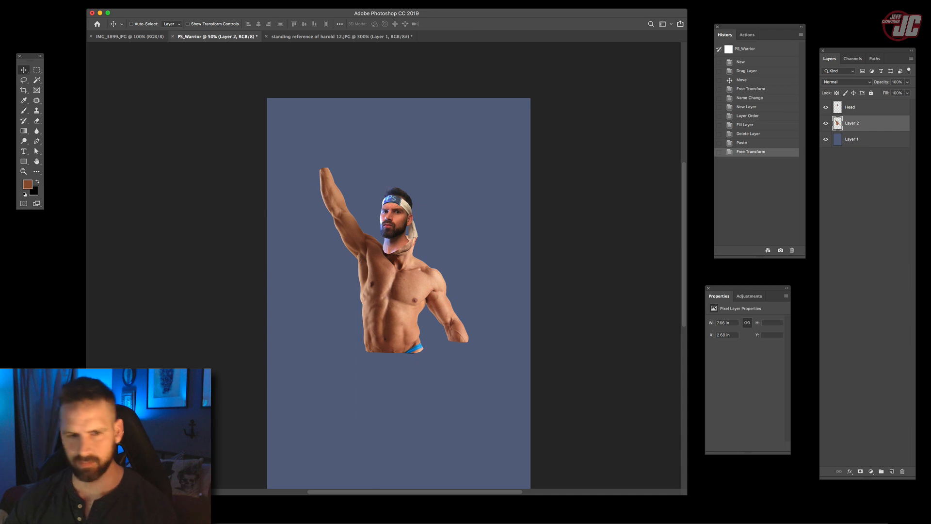
- Move the Head layer down onto the body's neck, then enlarge and slightly rotate it to fit the shoulders
{"action": "left_click", "coordinate": [23, 171]}
{"action": "left_click", "coordinate": [401, 280]}
{"action": "left_click", "coordinate": [402, 280]}
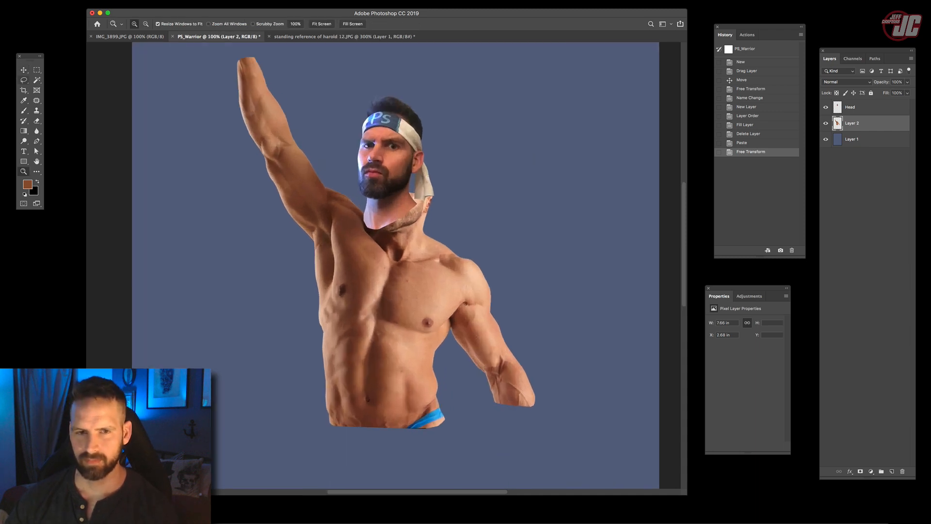
{"action": "key", "text": "v"}
{"action": "left_click", "coordinate": [863, 107]}
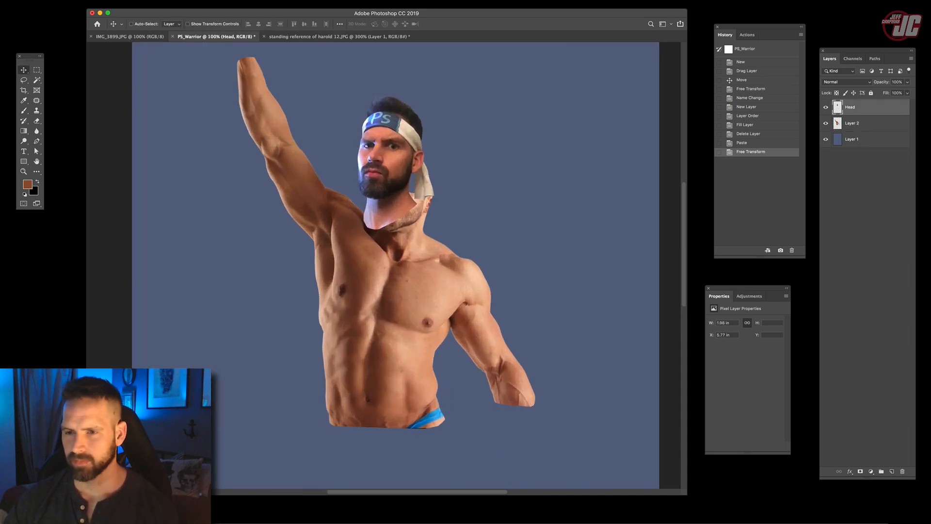
{"action": "left_click_drag", "start_coordinate": [419, 135], "coordinate": [429, 159]}
{"action": "key", "text": "super+t"}
{"action": "left_click_drag", "start_coordinate": [440, 123], "coordinate": [477, 98]}
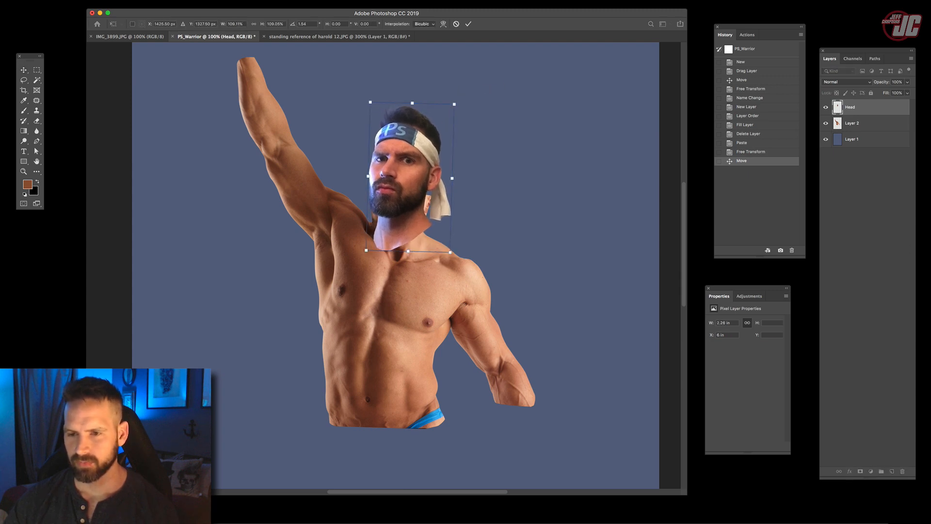
{"action": "left_click_drag", "start_coordinate": [411, 180], "coordinate": [419, 186]}
{"action": "key", "text": "Return"}
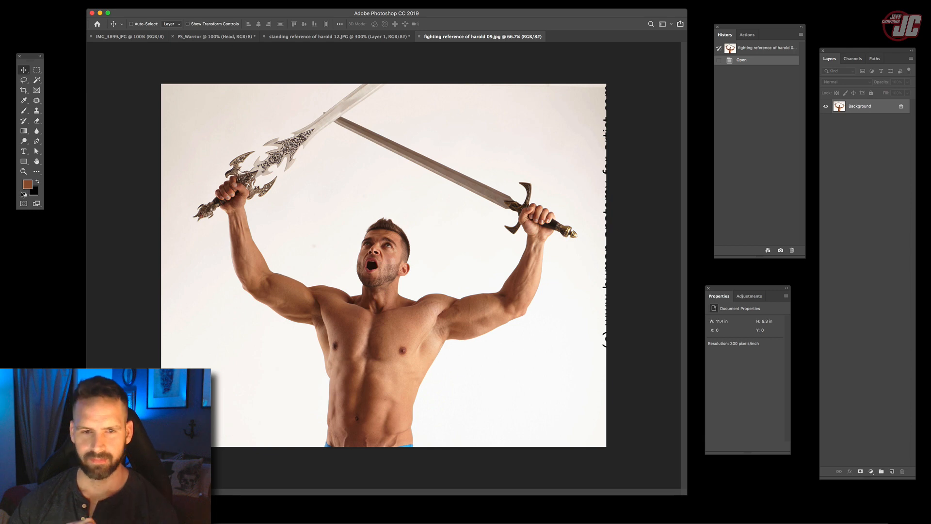
- In the fighting reference photo, start a pen path where the heel of the sword-gripping hand meets the grip and trace it to the wrist
{"action": "left_click", "coordinate": [24, 171]}
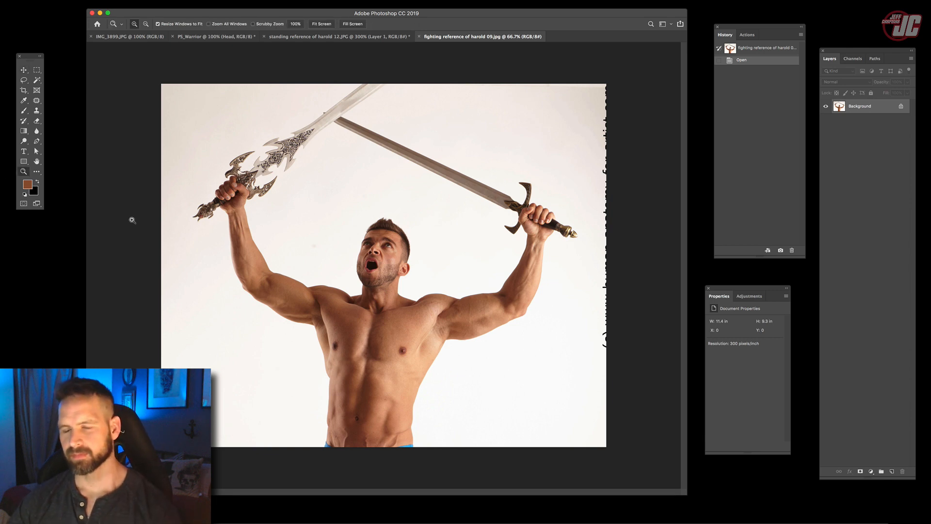
{"action": "left_click", "coordinate": [231, 214]}
{"action": "left_click", "coordinate": [205, 198]}
{"action": "left_click", "coordinate": [206, 198]}
{"action": "left_click_drag", "start_coordinate": [170, 212], "coordinate": [355, 262]}
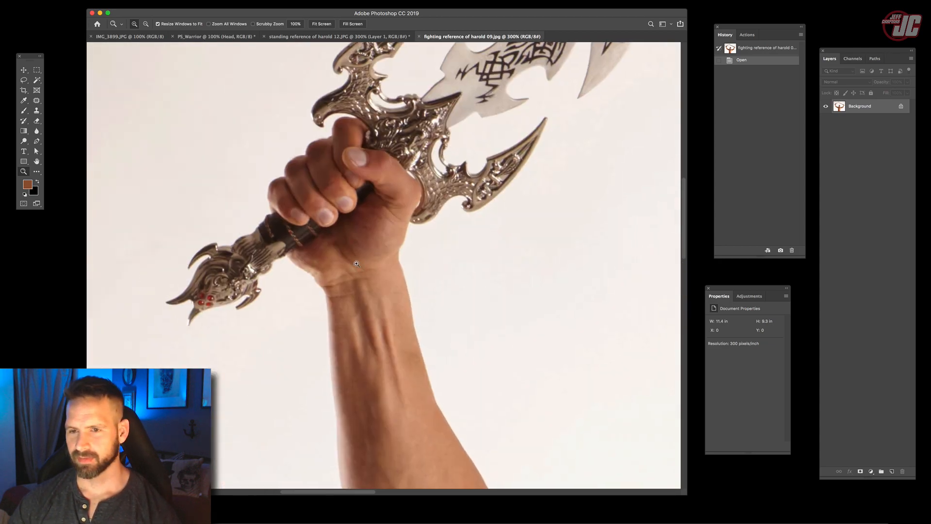
{"action": "left_click", "coordinate": [356, 263]}
{"action": "left_click", "coordinate": [356, 263]}
{"action": "key", "text": "p"}
{"action": "left_click", "coordinate": [264, 170]}
{"action": "left_click", "coordinate": [287, 198]}
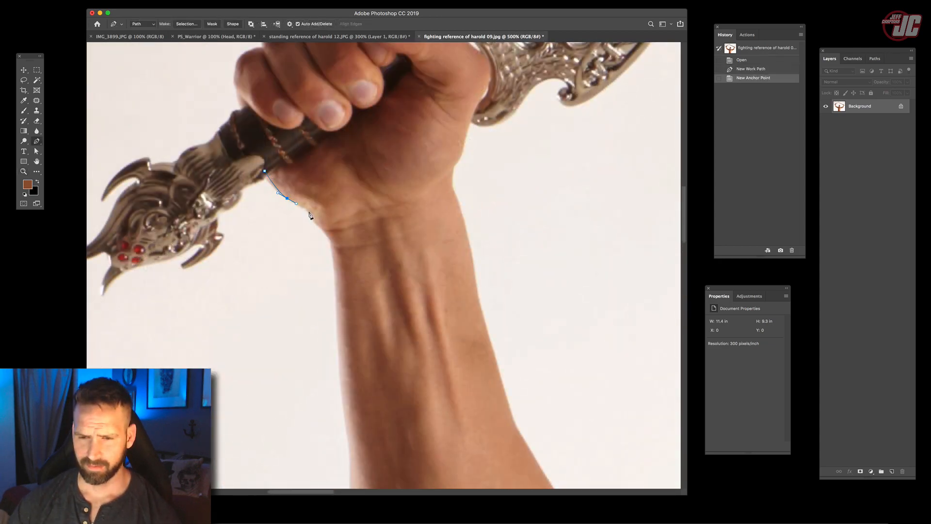
{"action": "left_click", "coordinate": [309, 209]}
{"action": "left_click", "coordinate": [314, 215]}
{"action": "left_click_drag", "start_coordinate": [317, 224], "coordinate": [322, 227]}
{"action": "left_click", "coordinate": [331, 242]}
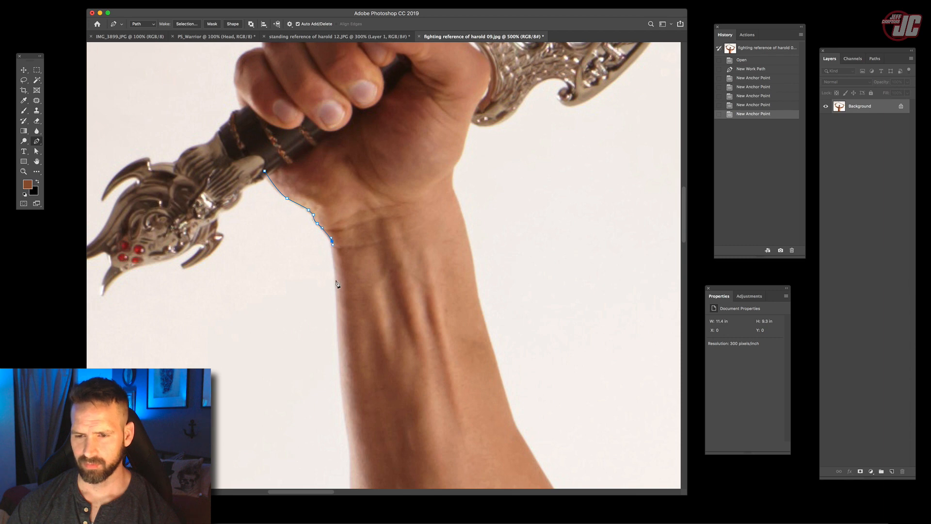
- Continue the path from the wrist down the outer edge of the raised forearm
{"action": "left_click", "coordinate": [335, 276]}
{"action": "scroll", "coordinate": [341, 199], "scroll_direction": "down", "scroll_amount": 5}
{"action": "left_click_drag", "start_coordinate": [342, 197], "coordinate": [344, 235]}
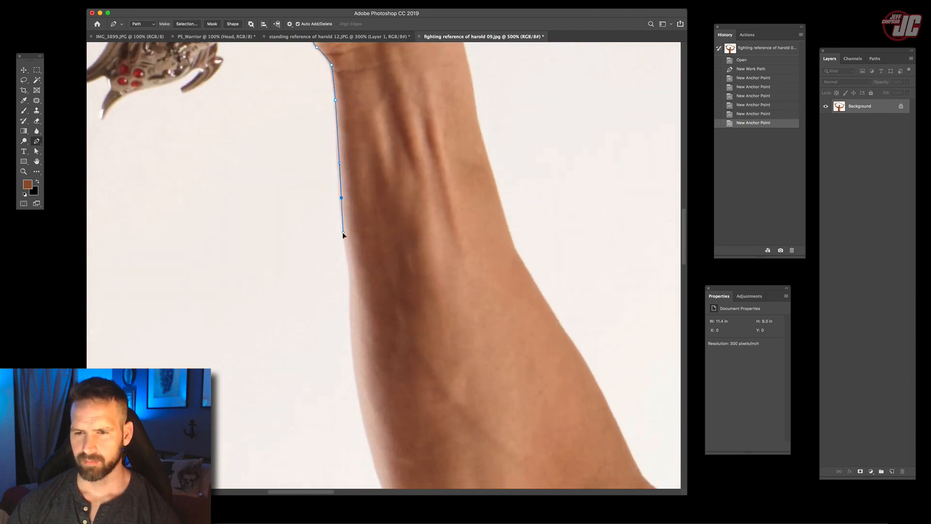
{"action": "left_click_drag", "start_coordinate": [350, 301], "coordinate": [350, 315]}
{"action": "scroll", "coordinate": [349, 311], "scroll_direction": "down", "scroll_amount": 5}
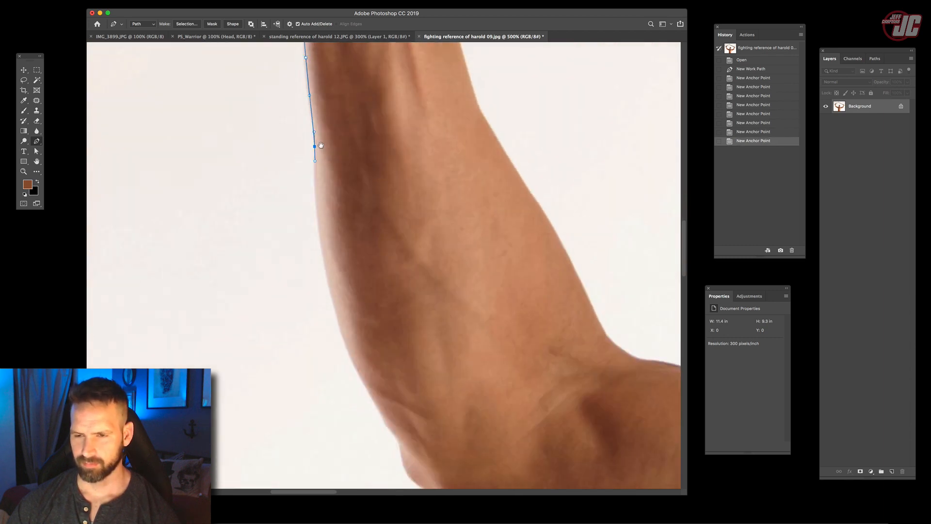
{"action": "left_click_drag", "start_coordinate": [329, 245], "coordinate": [338, 290]}
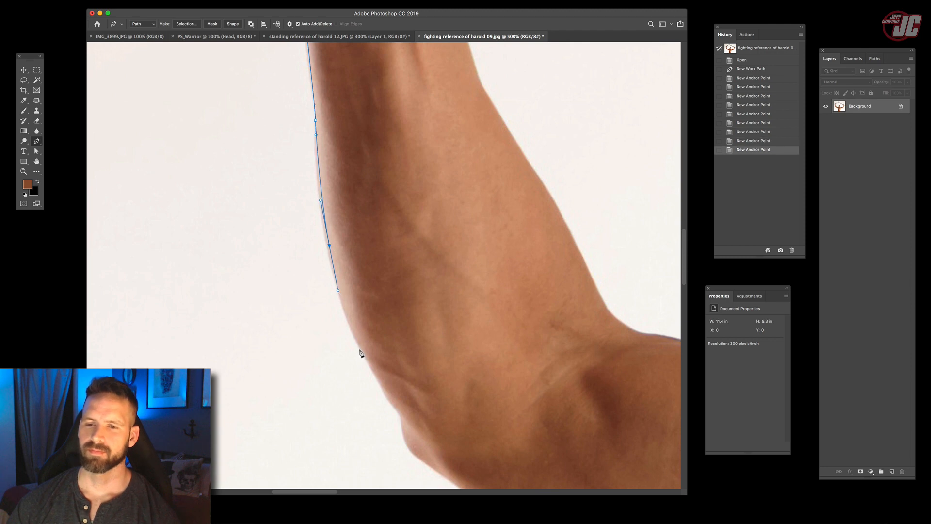
- Extend the path toward the elbow and take it across the forearm to the opposite edge
{"action": "left_click_drag", "start_coordinate": [361, 351], "coordinate": [365, 358]}
{"action": "left_click_drag", "start_coordinate": [353, 311], "coordinate": [357, 312]}
{"action": "left_click_drag", "start_coordinate": [380, 324], "coordinate": [419, 313]}
{"action": "left_click_drag", "start_coordinate": [464, 297], "coordinate": [473, 291]}
{"action": "left_click_drag", "start_coordinate": [488, 278], "coordinate": [331, 333]}
- Trace back up the forearm's inner edge and around the thumb and fingers of the fist, closing the path
{"action": "left_click_drag", "start_coordinate": [319, 219], "coordinate": [307, 201]}
{"action": "scroll", "coordinate": [327, 255], "scroll_direction": "up", "scroll_amount": 5}
{"action": "scroll", "coordinate": [328, 256], "scroll_direction": "left", "scroll_amount": 3}
{"action": "left_click_drag", "start_coordinate": [321, 239], "coordinate": [309, 221]}
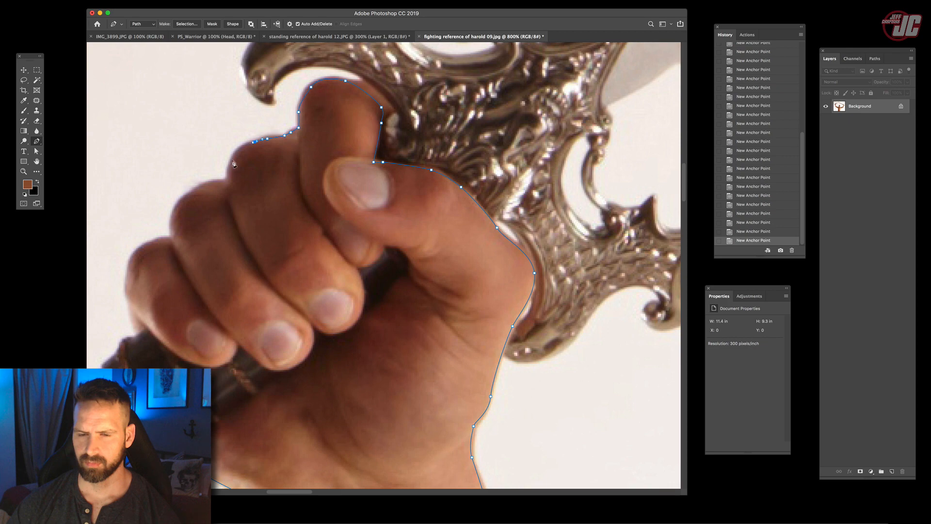
{"action": "left_click_drag", "start_coordinate": [232, 189], "coordinate": [388, 114]}
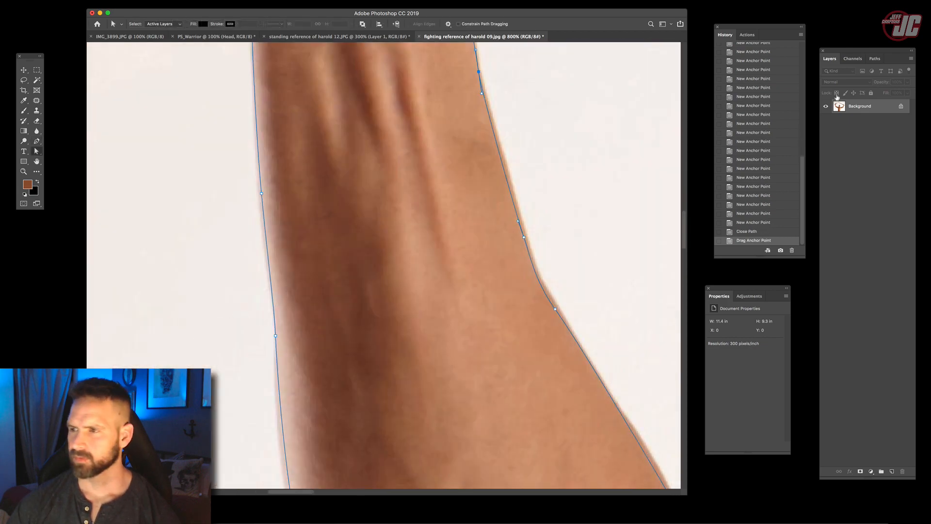
- Convert the closed forearm and fist path into a selection
{"action": "left_click", "coordinate": [875, 59]}
{"action": "left_click", "coordinate": [911, 59]}
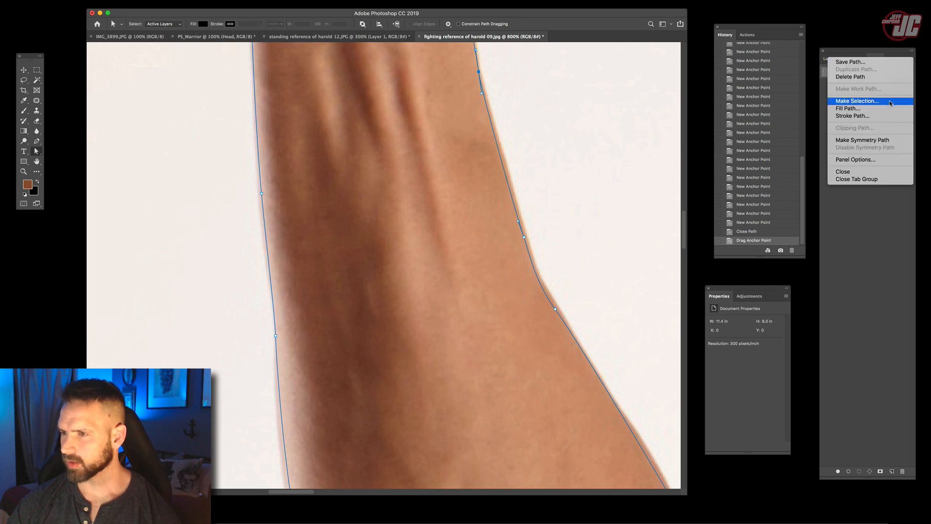
{"action": "left_click", "coordinate": [890, 104]}
{"action": "left_click", "coordinate": [509, 215]}
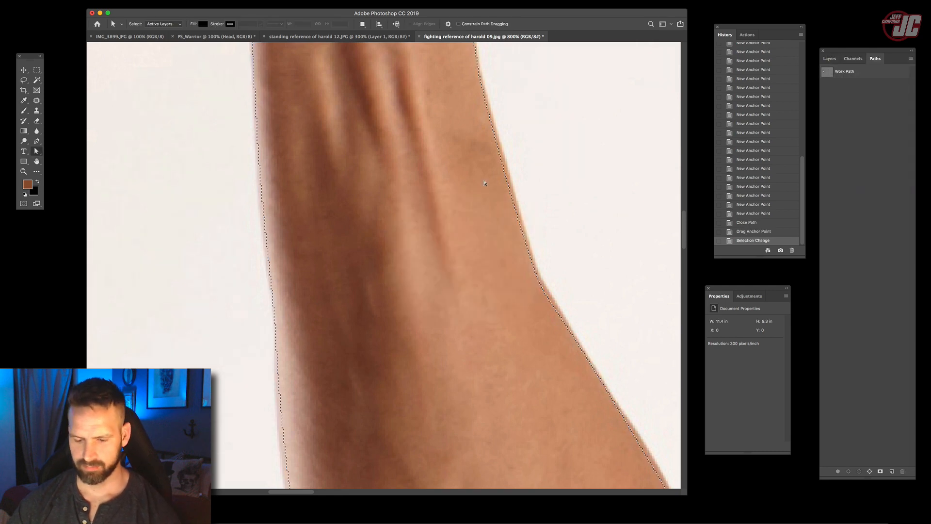
- Paste the copied forearm and fist into PS_Warrior above Layer 2 and fit it over the raised arm
{"action": "left_click", "coordinate": [130, 37]}
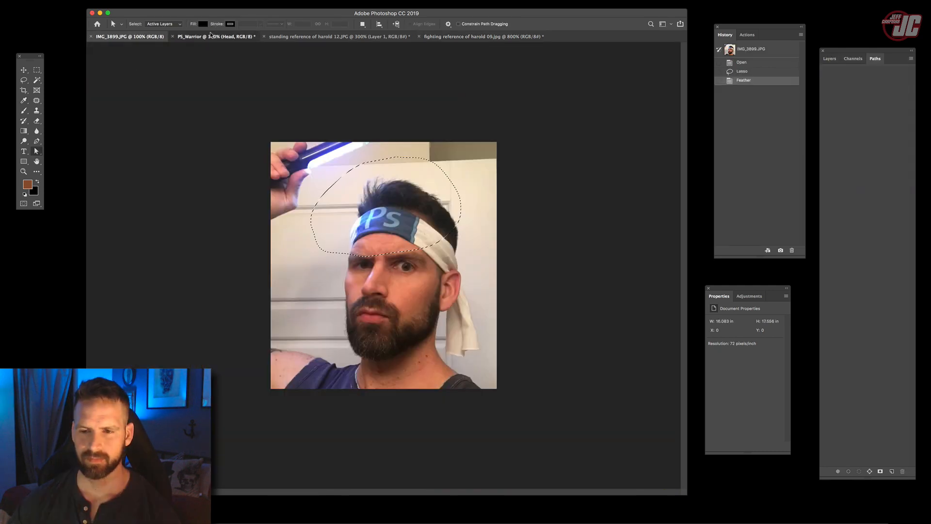
{"action": "left_click", "coordinate": [210, 34]}
{"action": "key", "text": "v"}
{"action": "left_click", "coordinate": [829, 59]}
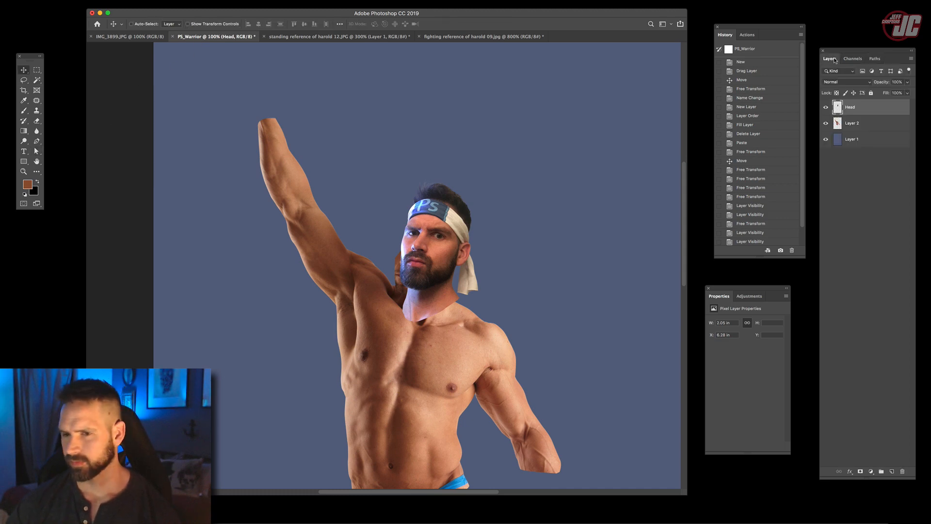
{"action": "left_click", "coordinate": [858, 123]}
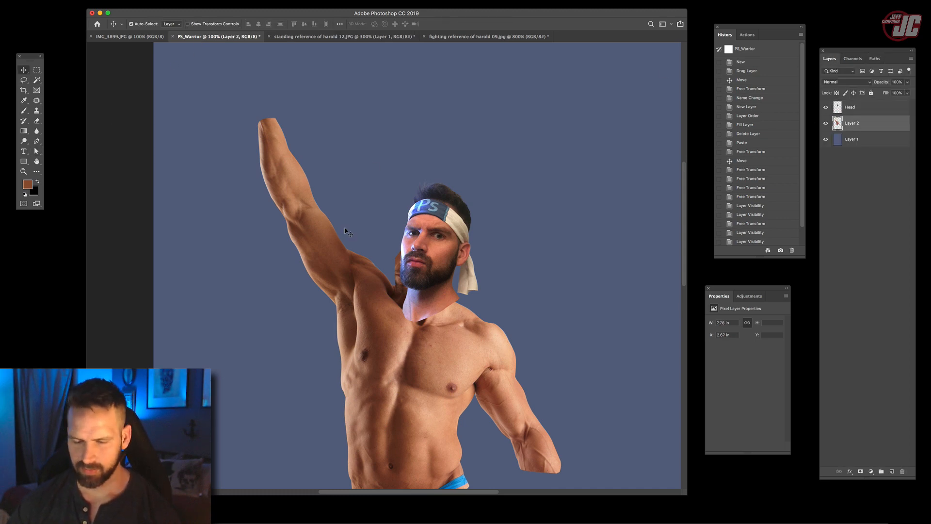
{"action": "key", "text": "super+v"}
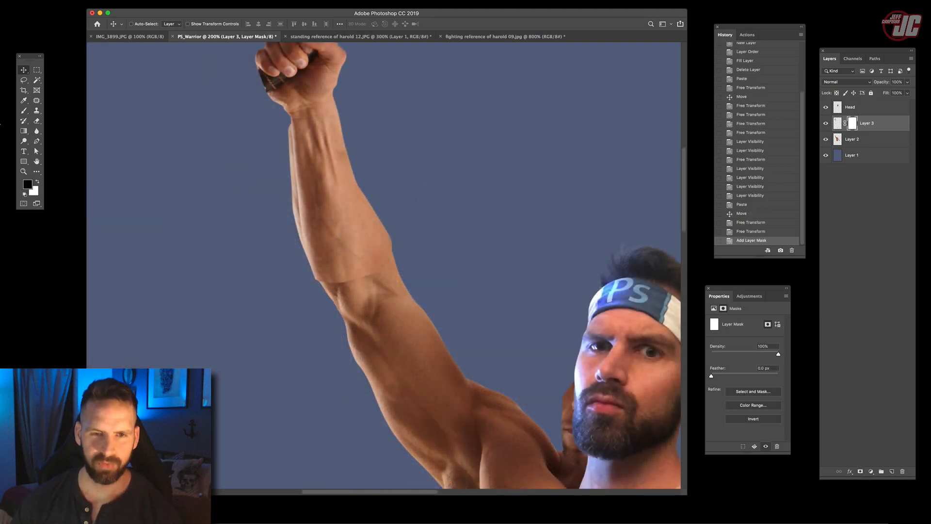
- Paint black on Layer 3's mask along the cut edge of the pasted forearm to blend it into the elbow
{"action": "left_click", "coordinate": [22, 112]}
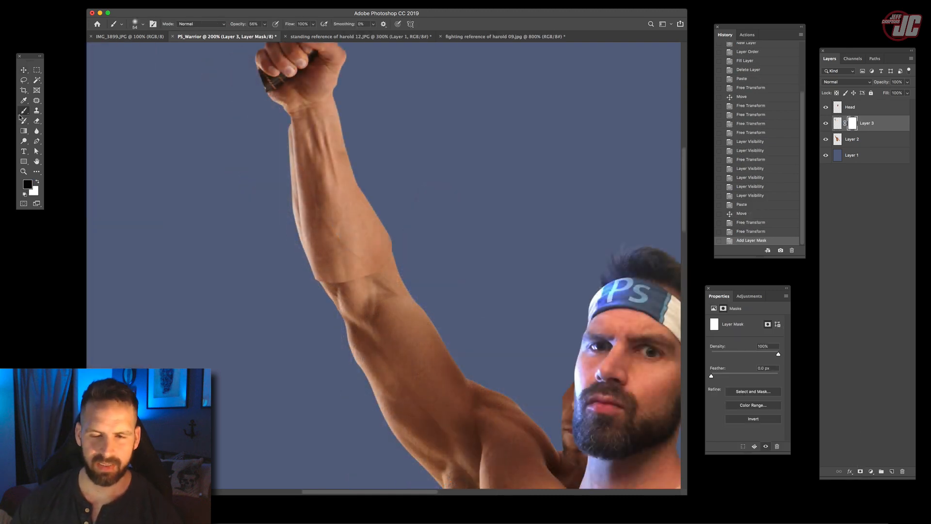
{"action": "right_click", "coordinate": [367, 254]}
{"action": "left_click_drag", "start_coordinate": [418, 272], "coordinate": [424, 272]}
{"action": "mouse_move", "coordinate": [329, 281]}
{"action": "left_mouse_down"}
{"action": "mouse_move", "coordinate": [383, 277]}
{"action": "mouse_move", "coordinate": [340, 287]}
{"action": "left_mouse_up"}
{"action": "left_click_drag", "start_coordinate": [340, 284], "coordinate": [378, 279]}
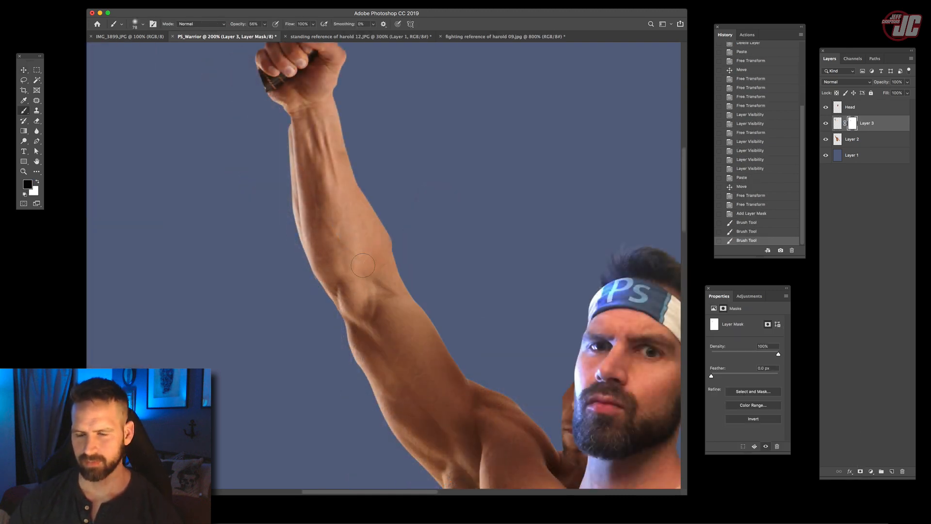
- Enlarge the brush to 252 px and dab black on Layer 3's mask around the elbow to soften the transition
{"action": "right_click", "coordinate": [367, 264]}
{"action": "left_click", "coordinate": [442, 282]}
{"action": "left_click", "coordinate": [423, 247]}
{"action": "left_click", "coordinate": [412, 271]}
{"action": "left_click", "coordinate": [344, 310]}
{"action": "left_click", "coordinate": [328, 291]}
{"action": "left_click", "coordinate": [339, 315]}
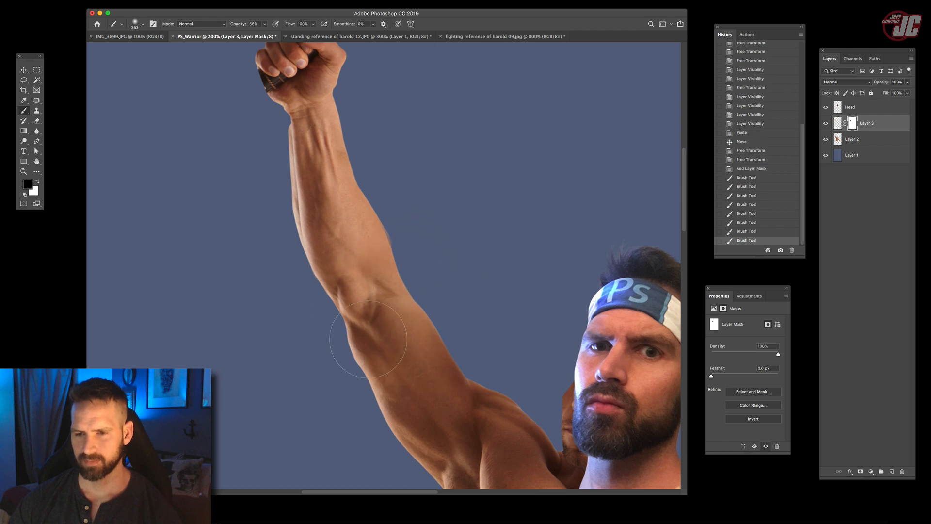
{"action": "left_click", "coordinate": [330, 300]}
- Examine the join between the pasted forearm and the original arm up close, and make the body layer, Layer 2, active
{"action": "key", "text": "z"}
{"action": "left_click", "coordinate": [401, 270], "text": "alt"}
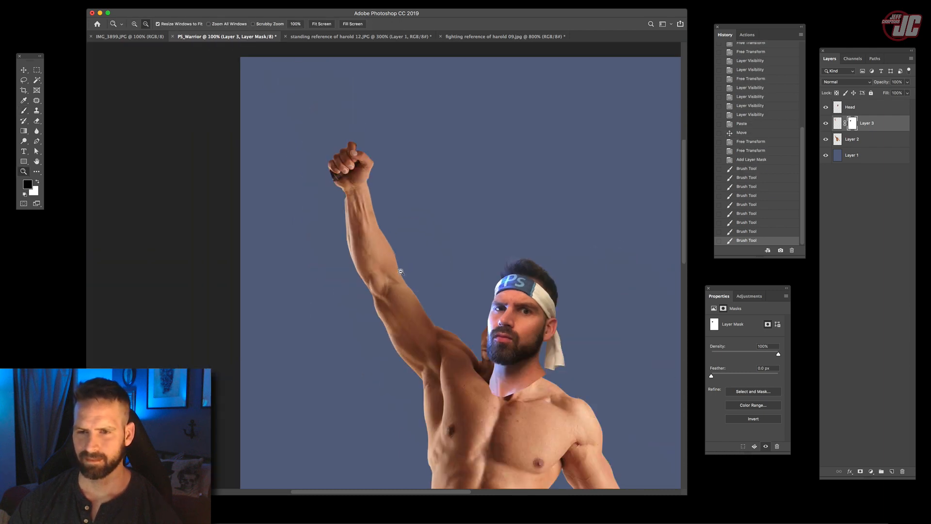
{"action": "left_click", "coordinate": [444, 344], "text": "alt"}
{"action": "left_click", "coordinate": [408, 280]}
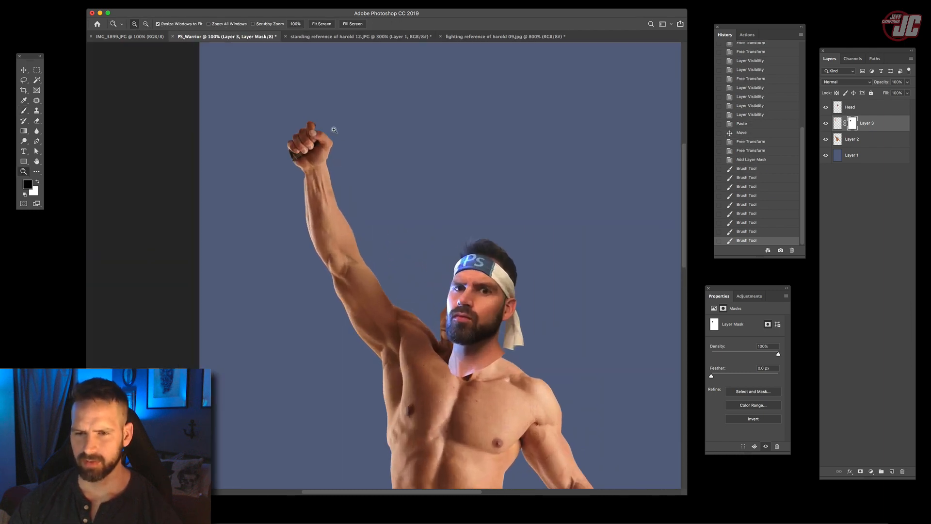
{"action": "left_click", "coordinate": [334, 130]}
{"action": "left_click", "coordinate": [364, 189]}
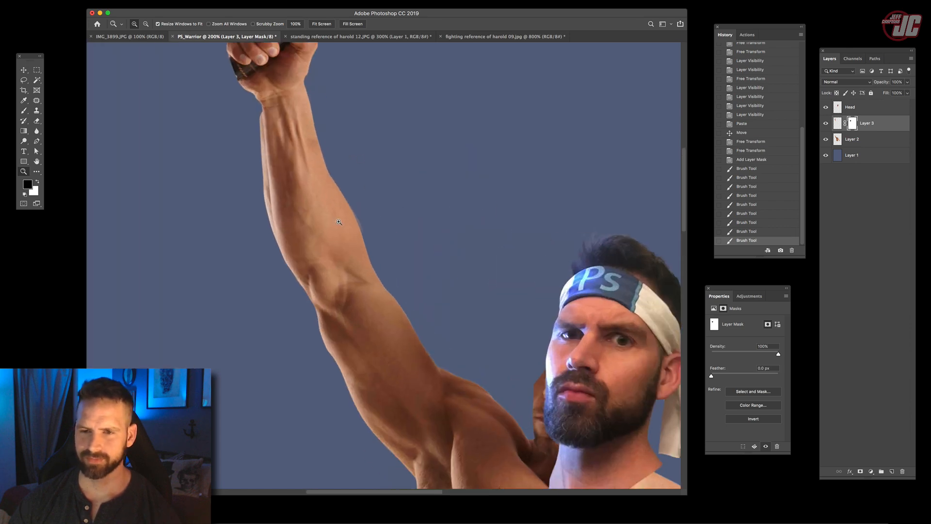
{"action": "left_click", "coordinate": [271, 169]}
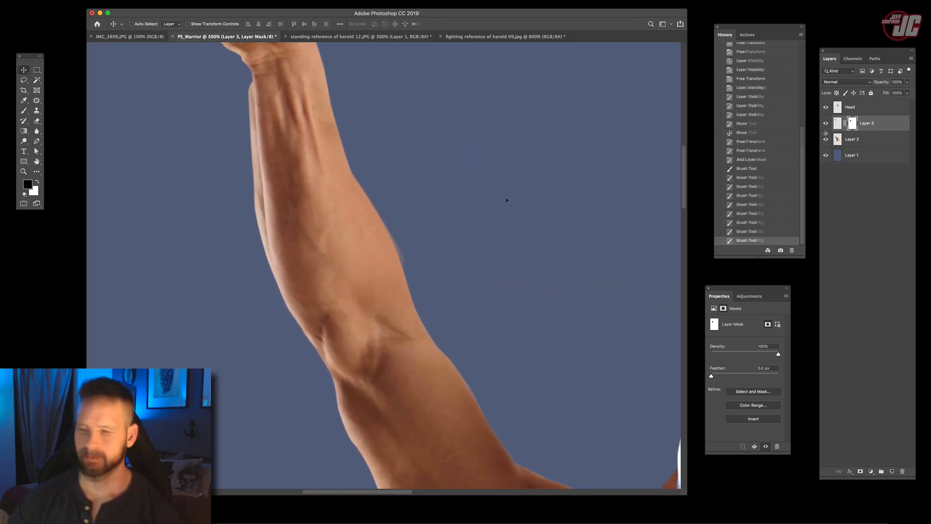
{"action": "key", "text": "alt+["}
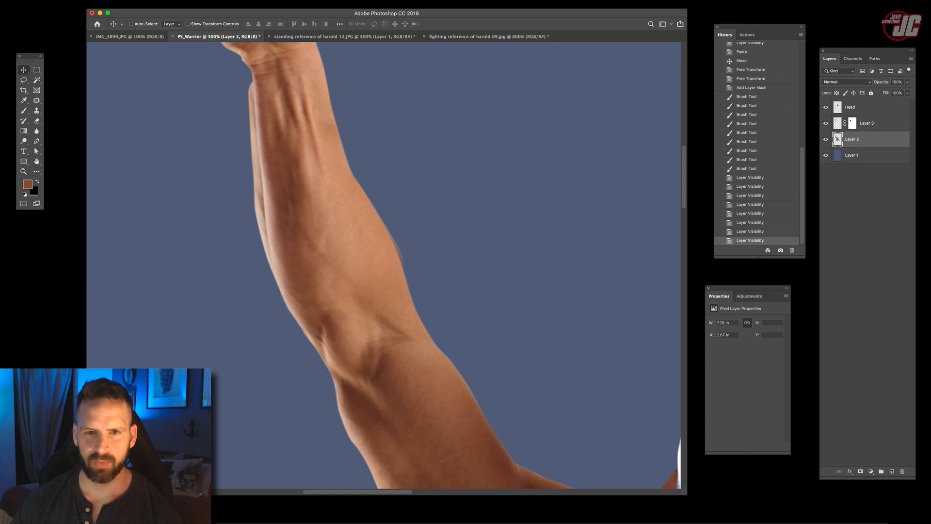
- Open the Liquify filter on Layer 2 and display the Layer 3 backdrop in front of it
{"action": "left_click", "coordinate": [158, 1]}
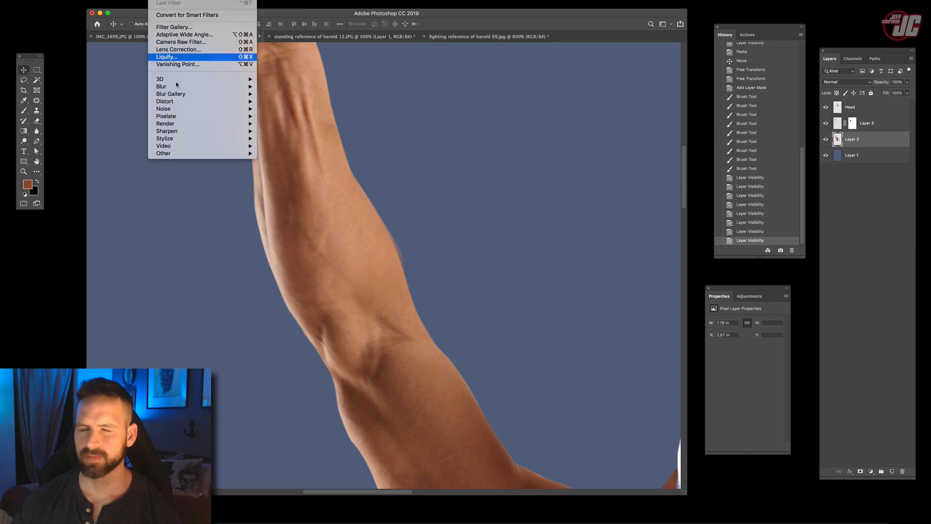
{"action": "left_click", "coordinate": [171, 57]}
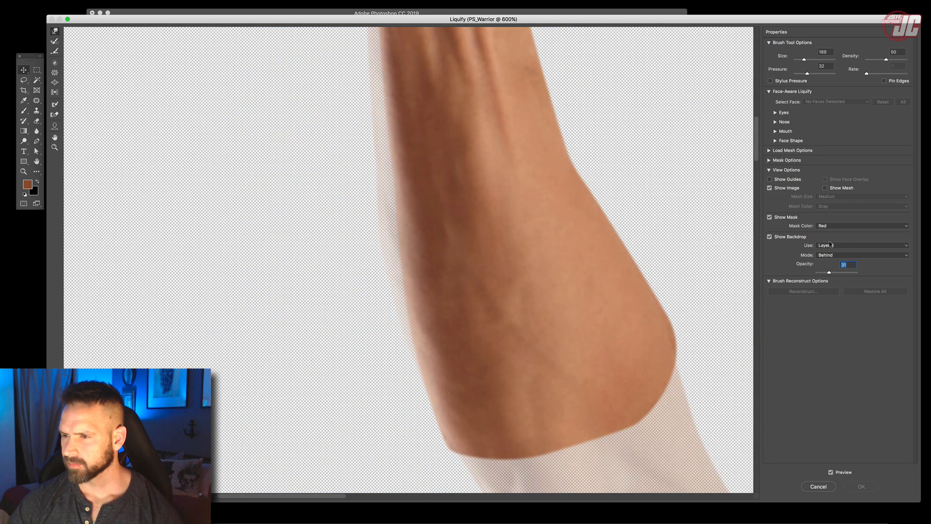
{"action": "left_click", "coordinate": [830, 255]}
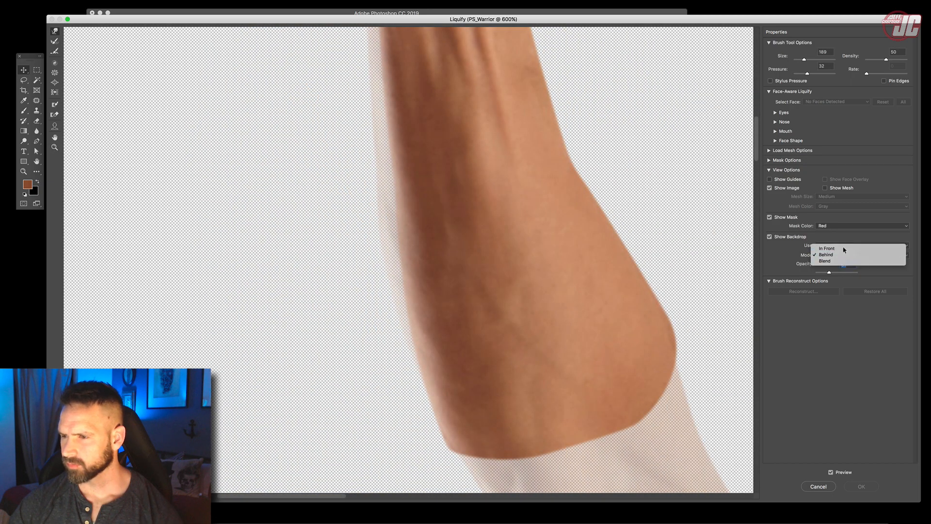
{"action": "left_click", "coordinate": [831, 246]}
- Push the edges of Layer 2's original forearm inward so they hide behind the pasted forearm, and apply the Liquify changes
{"action": "mouse_move", "coordinate": [354, 314]}
{"action": "left_mouse_down"}
{"action": "mouse_move", "coordinate": [337, 253]}
{"action": "mouse_move", "coordinate": [395, 266]}
{"action": "mouse_move", "coordinate": [378, 239]}
{"action": "mouse_move", "coordinate": [376, 289]}
{"action": "left_mouse_up"}
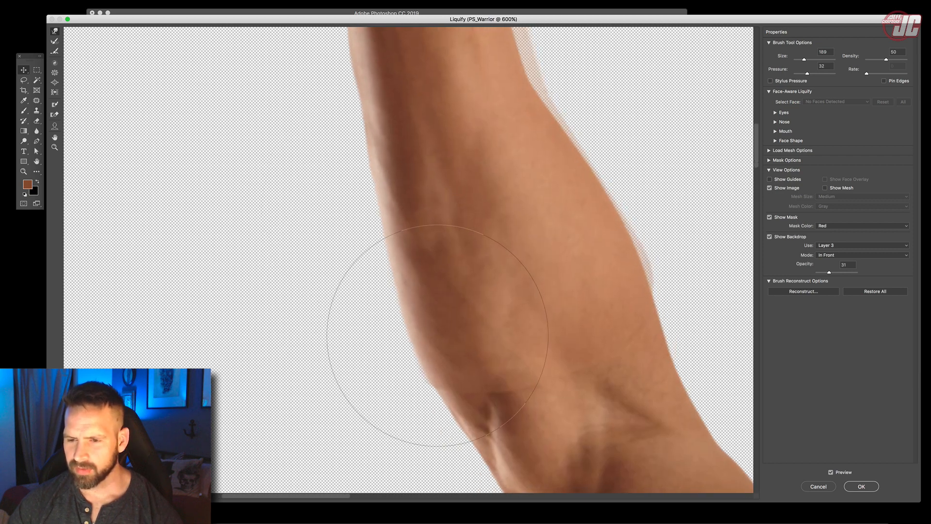
{"action": "left_click_drag", "start_coordinate": [419, 237], "coordinate": [475, 357]}
{"action": "mouse_move", "coordinate": [387, 233]}
{"action": "left_mouse_down"}
{"action": "mouse_move", "coordinate": [395, 167]}
{"action": "mouse_move", "coordinate": [403, 170]}
{"action": "left_mouse_up"}
{"action": "left_click_drag", "start_coordinate": [487, 183], "coordinate": [414, 219]}
{"action": "mouse_move", "coordinate": [516, 106]}
{"action": "left_mouse_down"}
{"action": "mouse_move", "coordinate": [485, 129]}
{"action": "mouse_move", "coordinate": [506, 229]}
{"action": "mouse_move", "coordinate": [541, 279]}
{"action": "left_mouse_up"}
{"action": "left_click_drag", "start_coordinate": [538, 297], "coordinate": [461, 178]}
{"action": "mouse_move", "coordinate": [522, 247]}
{"action": "left_mouse_down"}
{"action": "mouse_move", "coordinate": [537, 255]}
{"action": "mouse_move", "coordinate": [536, 309]}
{"action": "mouse_move", "coordinate": [562, 293]}
{"action": "mouse_move", "coordinate": [563, 310]}
{"action": "left_mouse_up"}
{"action": "left_click_drag", "start_coordinate": [555, 228], "coordinate": [540, 226]}
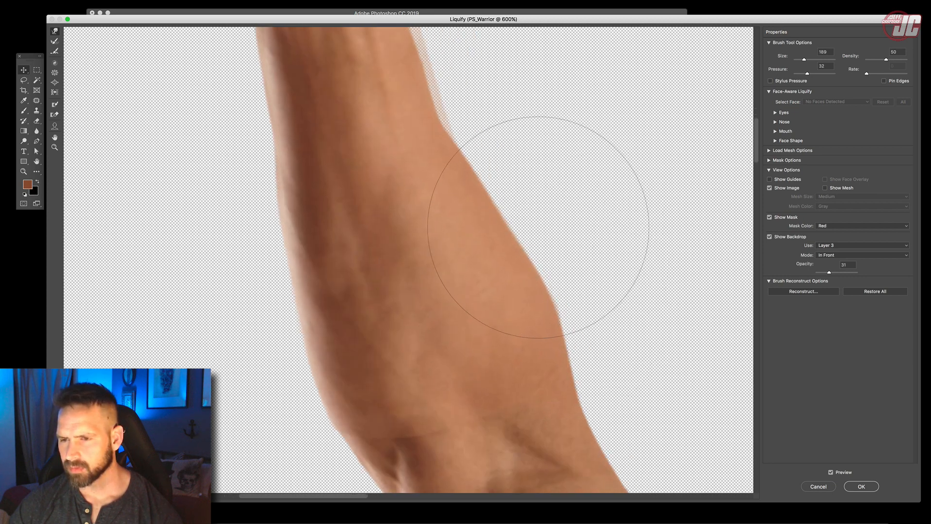
{"action": "scroll", "coordinate": [428, 172], "scroll_direction": "up", "scroll_amount": 2}
{"action": "left_click_drag", "start_coordinate": [411, 144], "coordinate": [457, 71]}
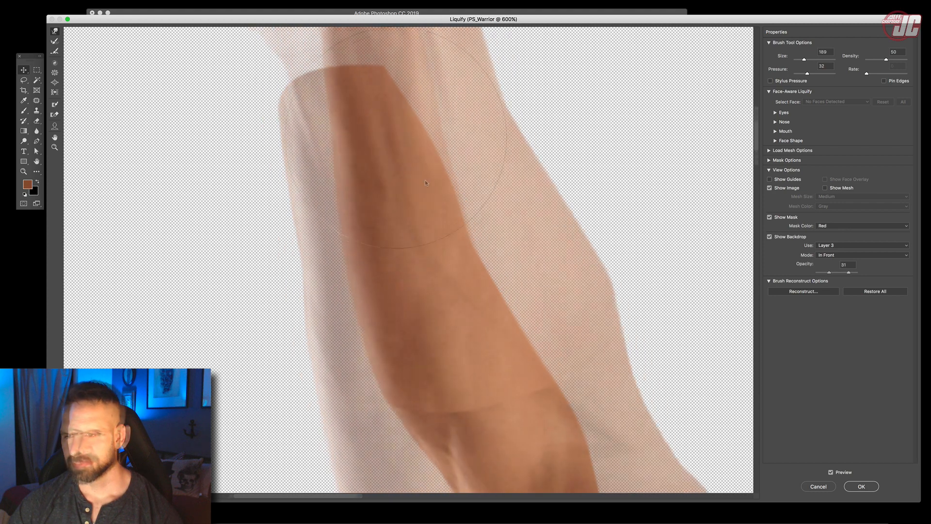
{"action": "left_click_drag", "start_coordinate": [829, 272], "coordinate": [848, 273]}
{"action": "left_click", "coordinate": [861, 485]}
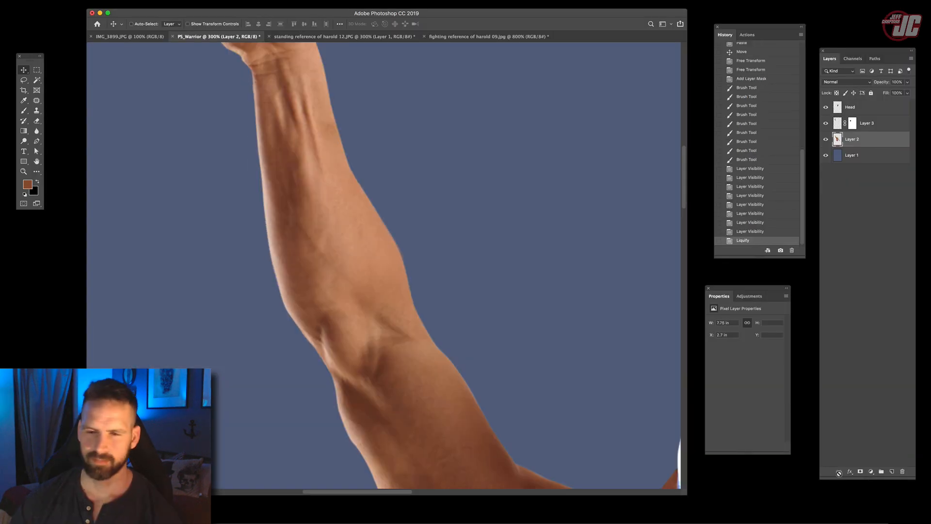
- Examine the reshaped arm with Layer 2 hidden and shown, and check the original neck with the Head layer hidden
{"action": "left_click_drag", "start_coordinate": [334, 267], "coordinate": [337, 243]}
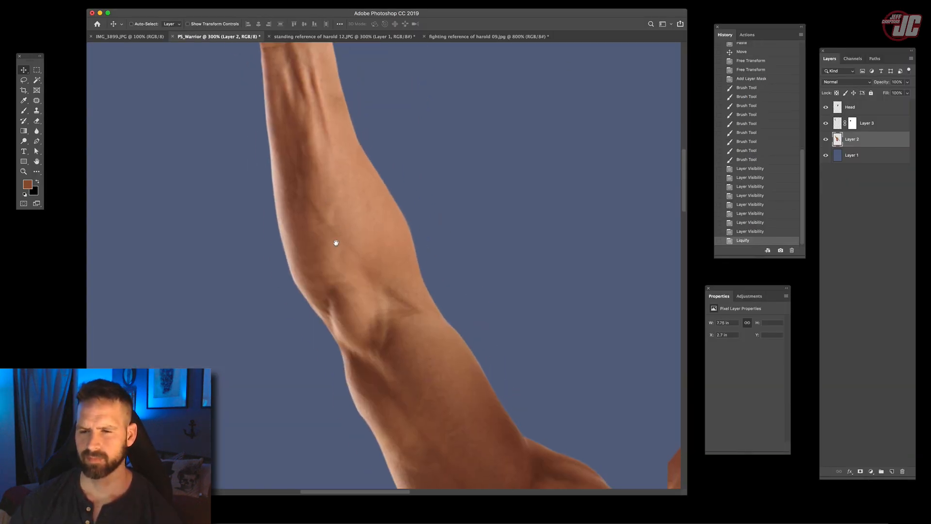
{"action": "left_click", "coordinate": [827, 140]}
{"action": "left_click", "coordinate": [826, 139]}
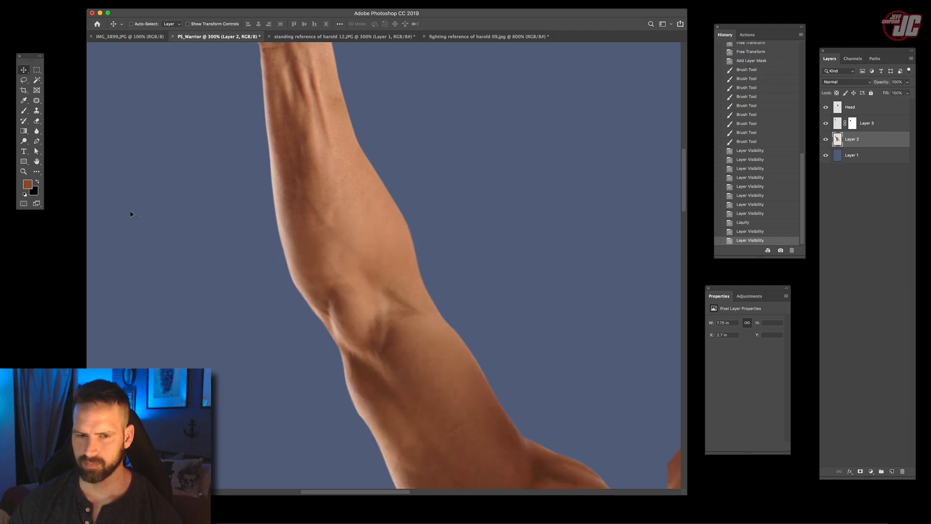
{"action": "left_click", "coordinate": [26, 172]}
{"action": "left_click", "coordinate": [441, 283], "text": "alt"}
{"action": "left_click", "coordinate": [439, 278], "text": "alt"}
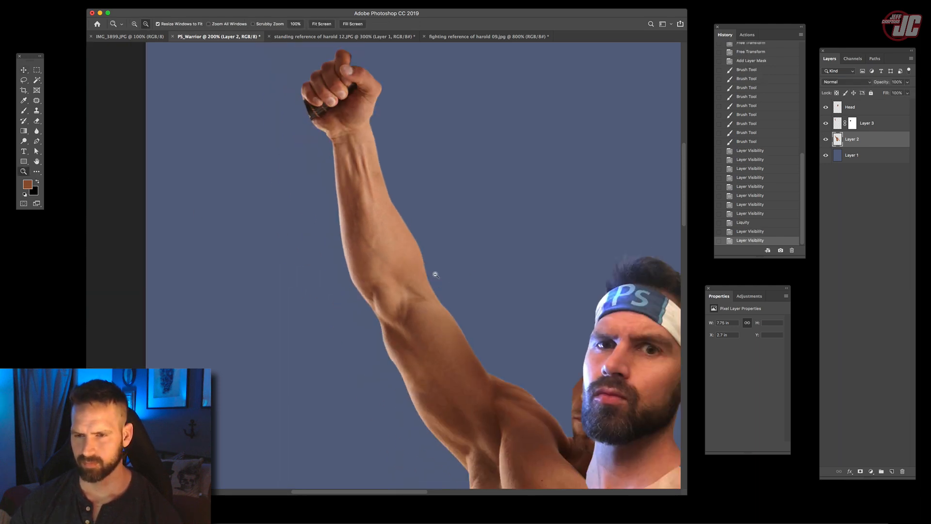
{"action": "left_click", "coordinate": [435, 273], "text": "alt"}
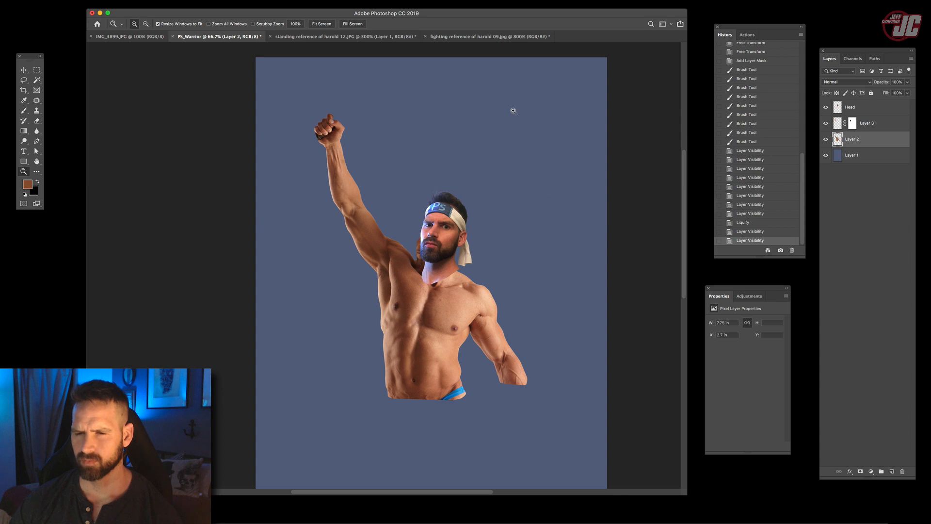
{"action": "left_click", "coordinate": [414, 254]}
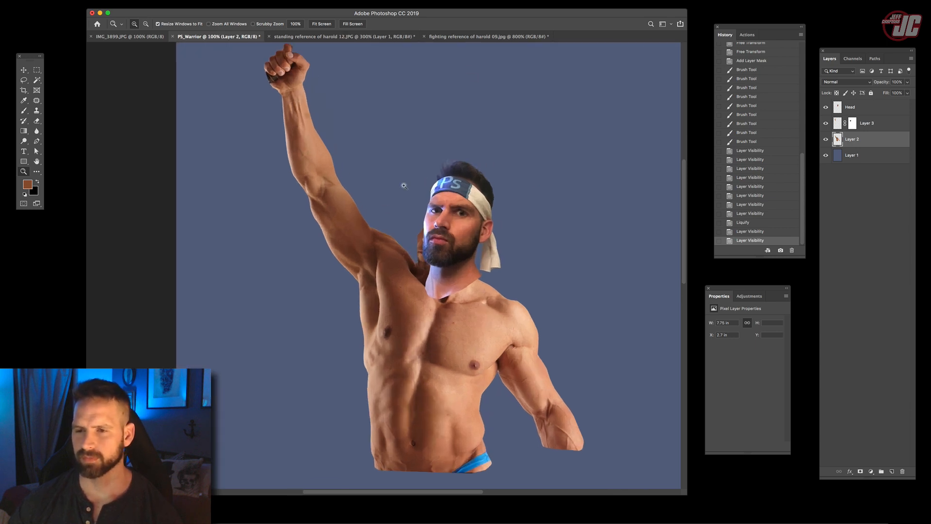
{"action": "left_click", "coordinate": [434, 250]}
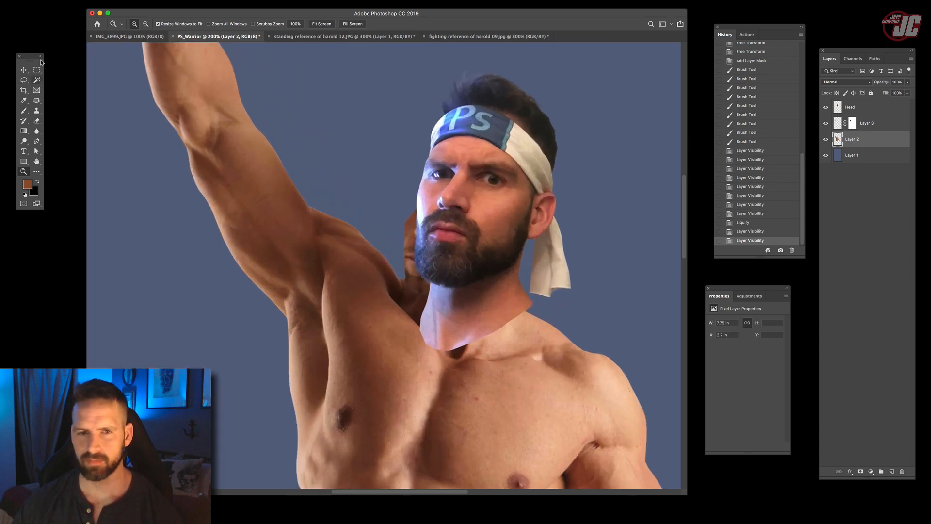
{"action": "key", "text": "v"}
{"action": "left_click_drag", "start_coordinate": [497, 283], "coordinate": [459, 237]}
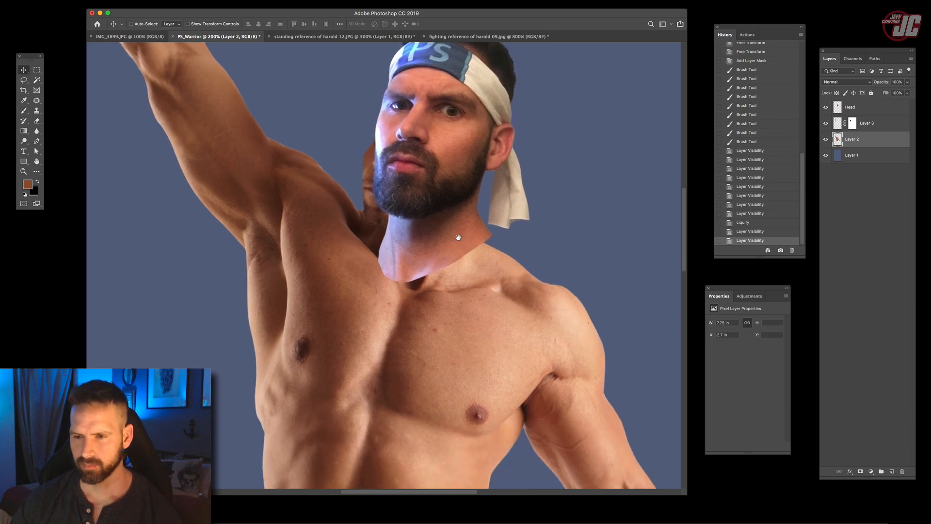
{"action": "left_click", "coordinate": [826, 107]}
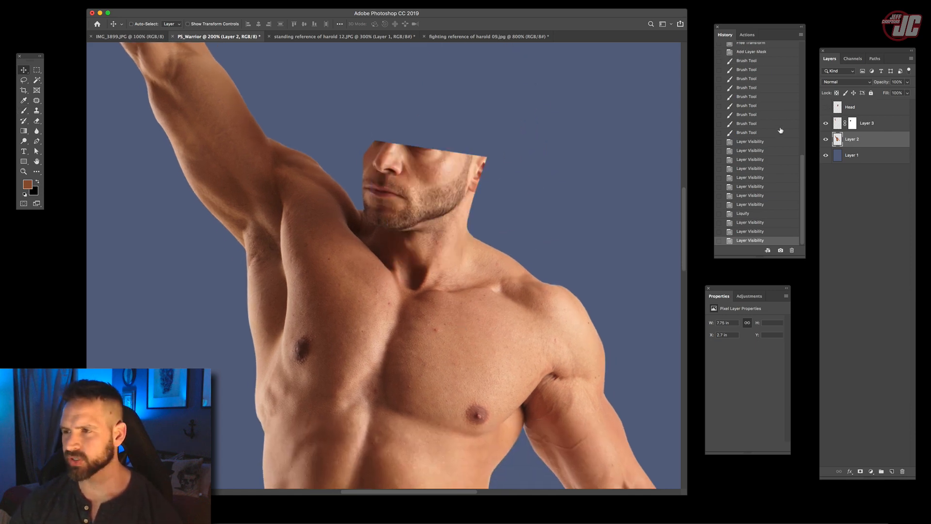
{"action": "left_click", "coordinate": [826, 107]}
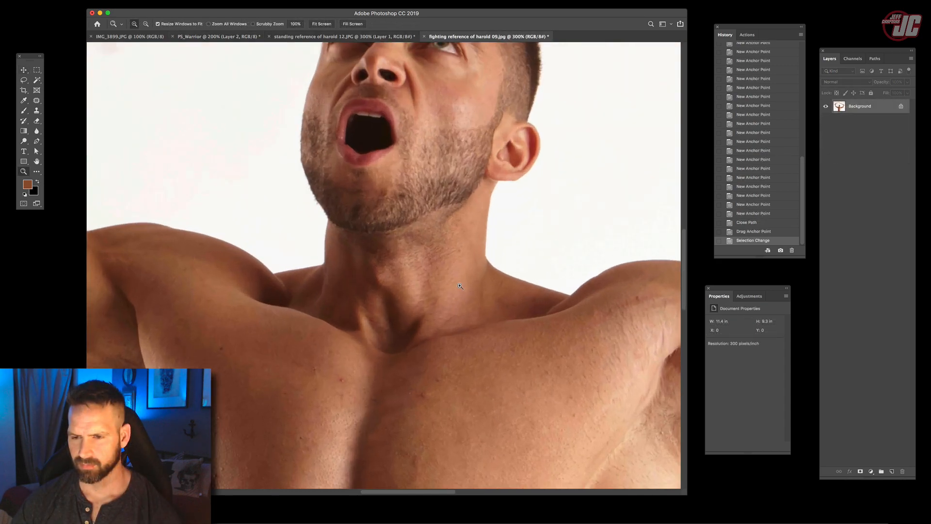
- Deselect in fighting reference of harold 09.jpg and trace a closed Pen path around the neck, shoulder line and upper chest
{"action": "key", "text": "super+d"}
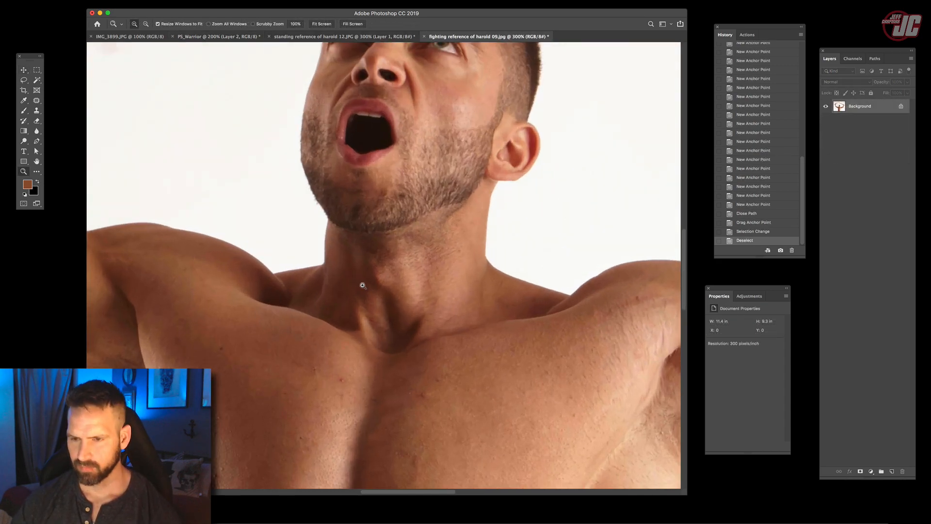
{"action": "left_click", "coordinate": [334, 287]}
{"action": "left_click", "coordinate": [37, 141]}
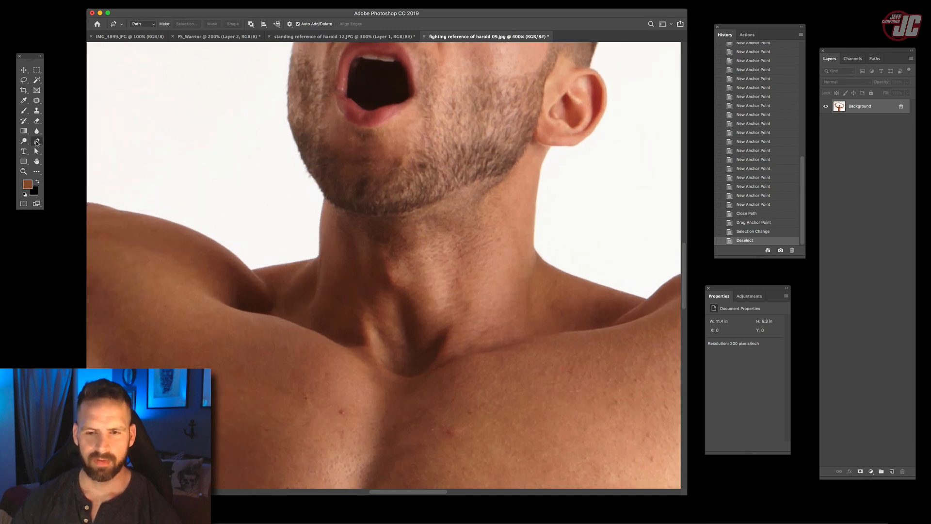
{"action": "left_click_drag", "start_coordinate": [282, 246], "coordinate": [342, 200]}
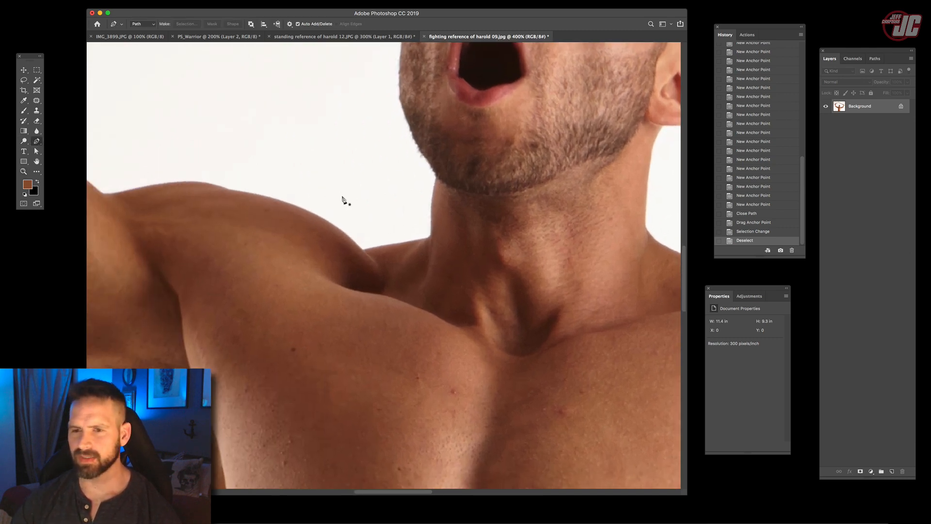
{"action": "left_click", "coordinate": [267, 197]}
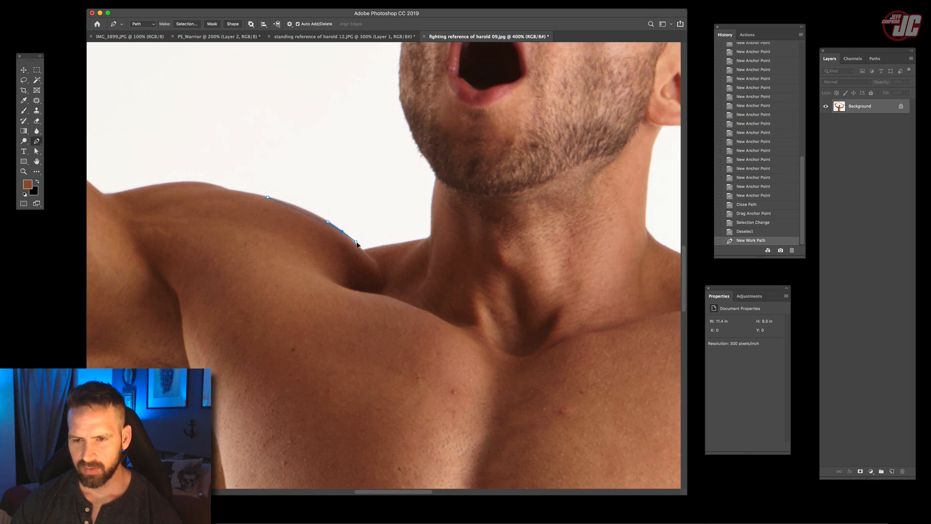
{"action": "left_click_drag", "start_coordinate": [364, 253], "coordinate": [364, 250]}
{"action": "left_click", "coordinate": [363, 250]}
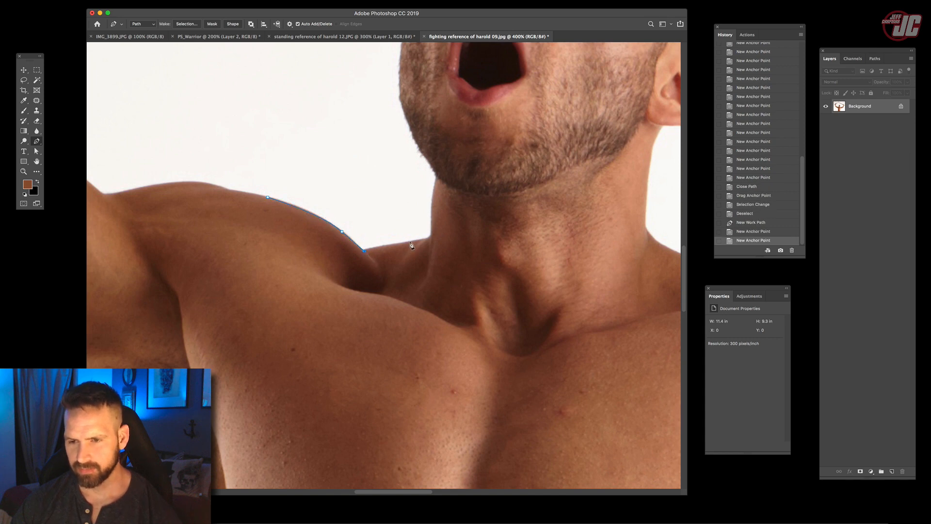
{"action": "left_click", "coordinate": [420, 241]}
{"action": "left_click", "coordinate": [432, 231]}
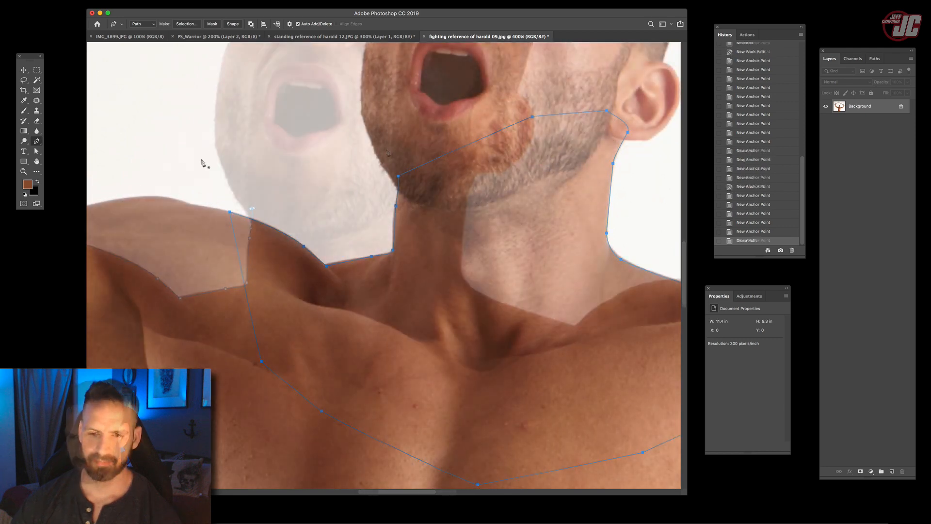
- Turn the neck and chest work path into a new selection with a 0.7 pixel feather
{"action": "left_click", "coordinate": [24, 70]}
{"action": "left_click", "coordinate": [875, 59]}
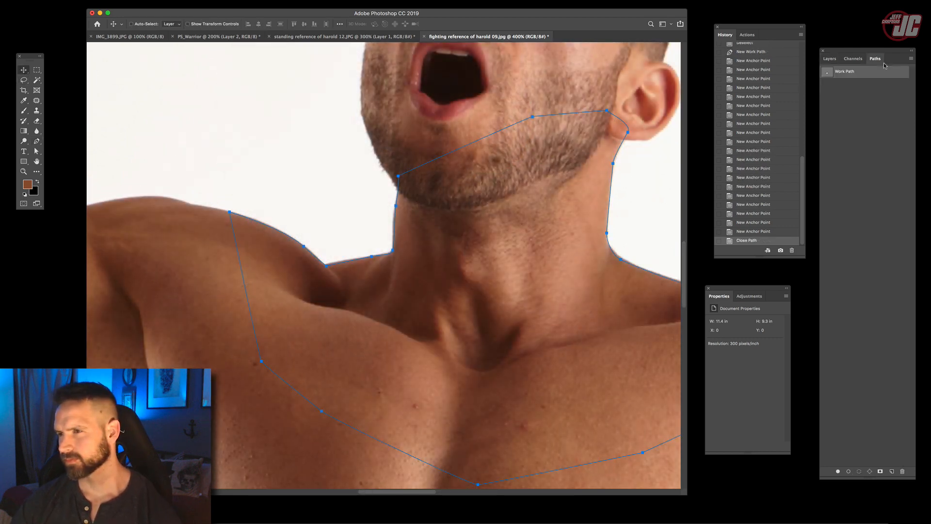
{"action": "right_click", "coordinate": [907, 71]}
{"action": "left_click", "coordinate": [878, 104]}
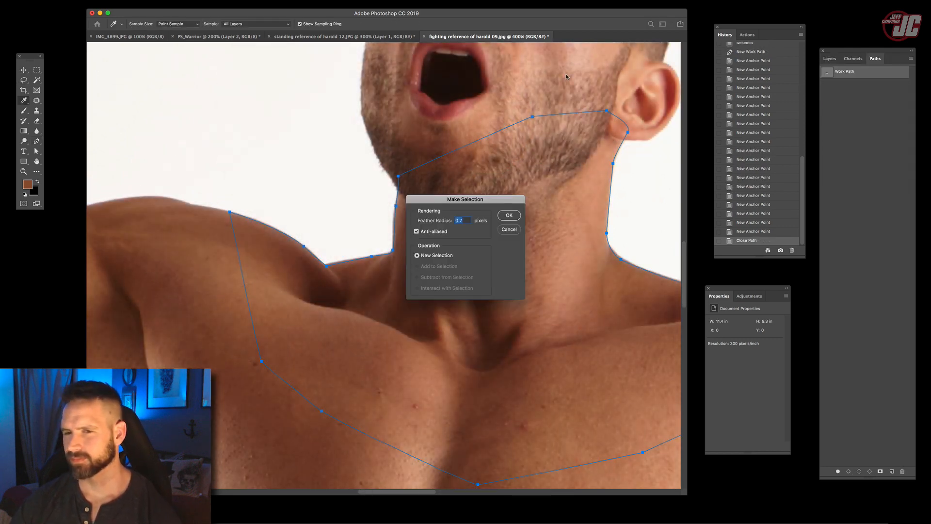
{"action": "key", "text": "Return"}
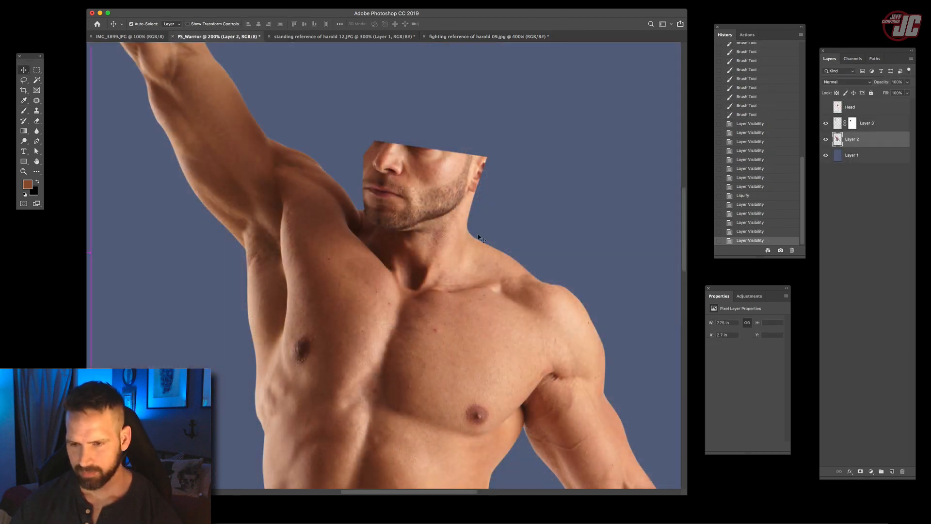
- Paste the copied neck and upper chest into PS_Warrior above Layer 2 and transform the piece to fit the body
{"action": "key", "text": "super+v"}
{"action": "left_click_drag", "start_coordinate": [459, 301], "coordinate": [493, 208]}
{"action": "key", "text": "super+t"}
{"action": "left_click_drag", "start_coordinate": [547, 146], "coordinate": [523, 166]}
{"action": "key", "text": "Return"}
{"action": "key", "text": "super+t"}
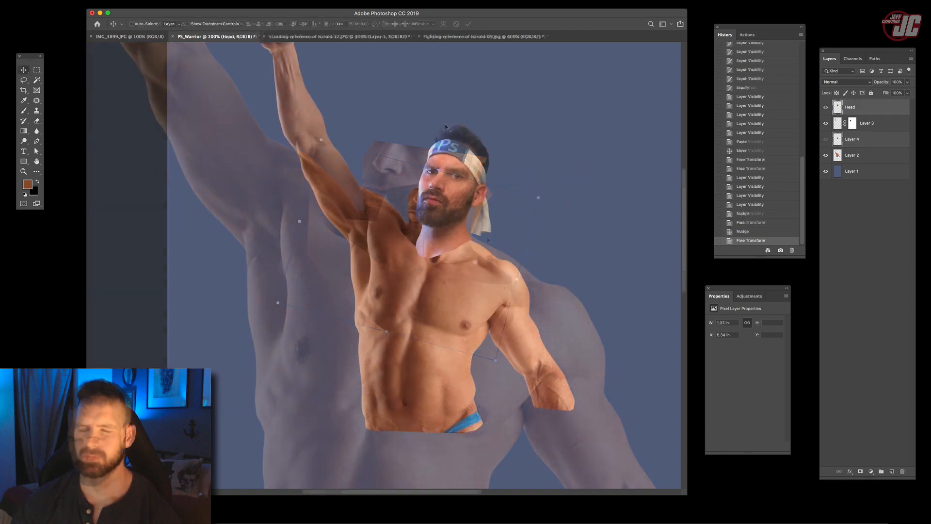
- Add a layer mask to the Head layer and paint black along the neck's raised-arm side with an 81 px soft brush
{"action": "key", "text": "z"}
{"action": "left_click", "coordinate": [444, 243]}
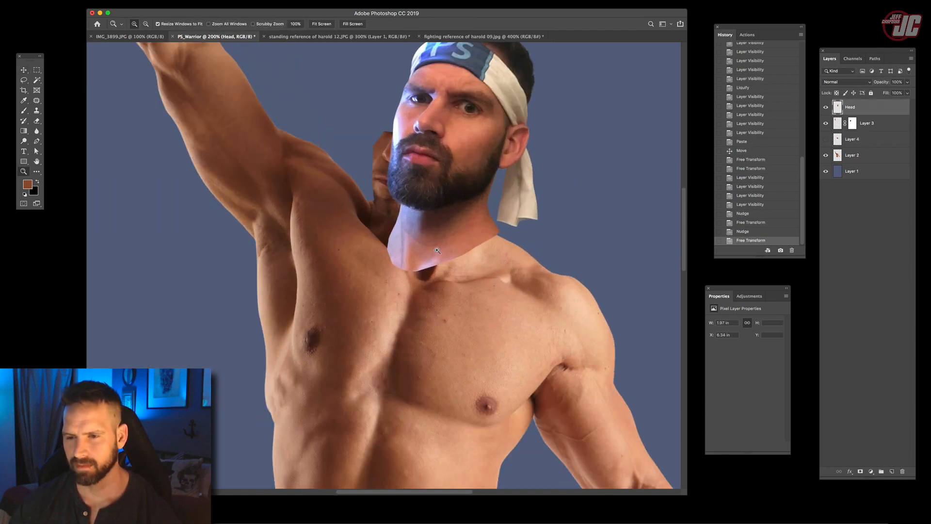
{"action": "key", "text": "d"}
{"action": "left_click", "coordinate": [858, 471]}
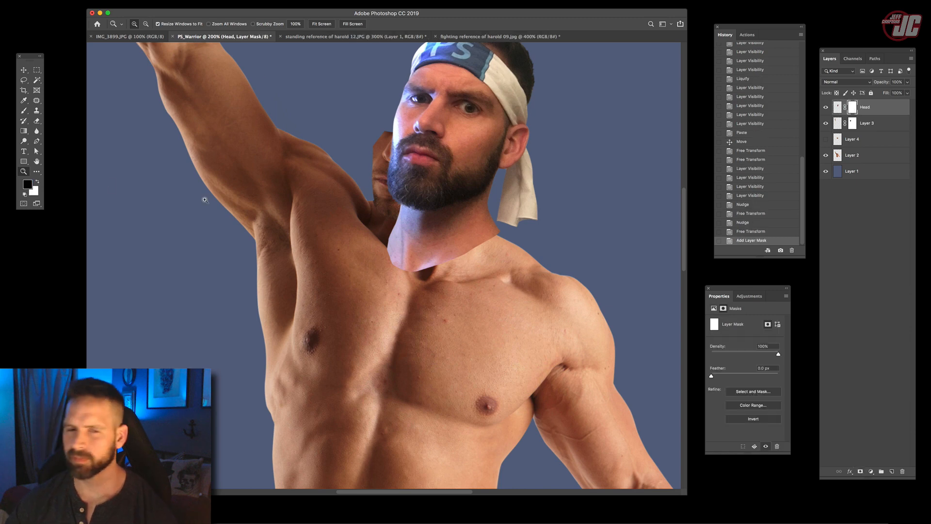
{"action": "left_click", "coordinate": [24, 111]}
{"action": "right_click", "coordinate": [399, 266]}
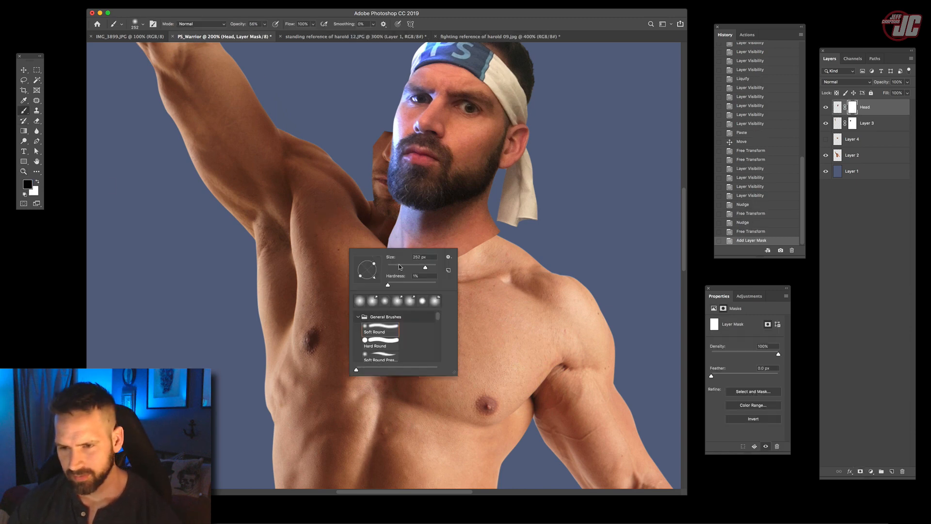
{"action": "left_click_drag", "start_coordinate": [353, 238], "coordinate": [384, 259]}
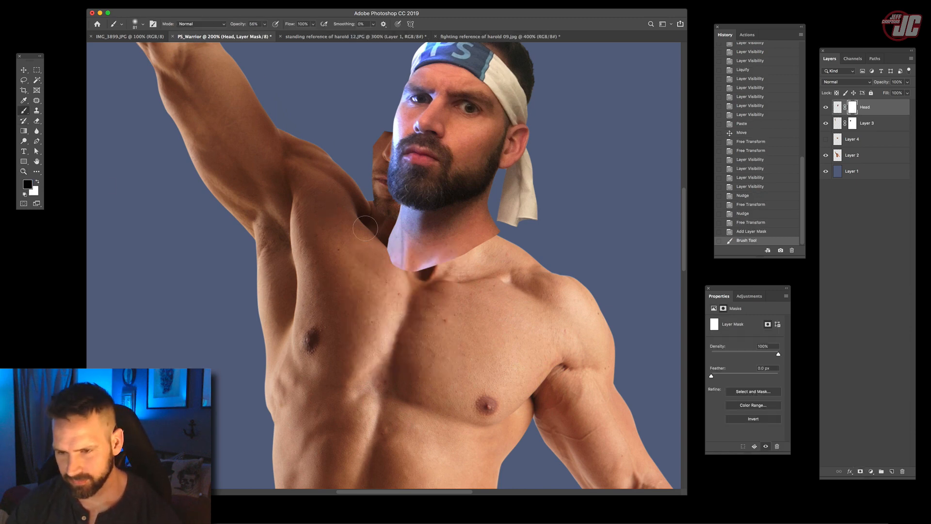
{"action": "left_click_drag", "start_coordinate": [366, 224], "coordinate": [387, 261]}
{"action": "left_click_drag", "start_coordinate": [372, 224], "coordinate": [386, 255]}
{"action": "left_click_drag", "start_coordinate": [373, 227], "coordinate": [391, 264]}
- Lower the brush opacity to 30% and paint black on the Head mask to fade the neck's side and lower edge
{"action": "left_click", "coordinate": [265, 23]}
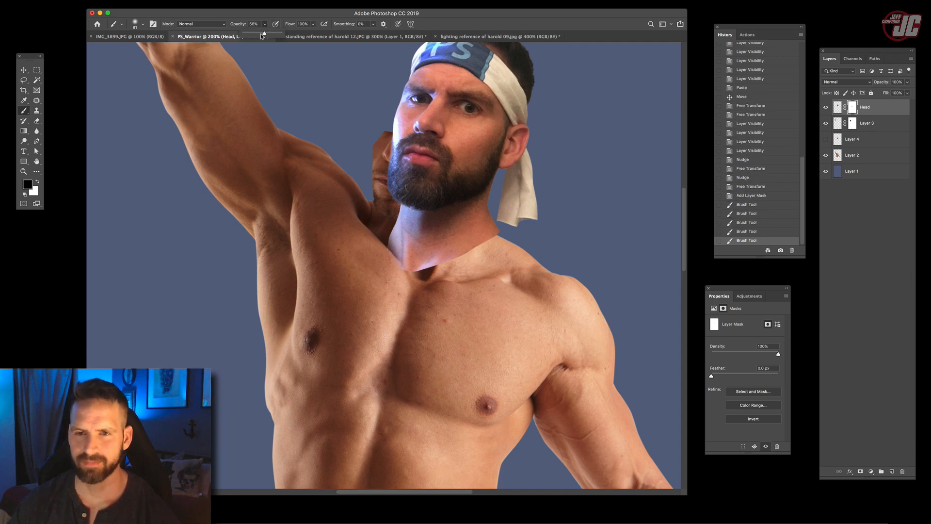
{"action": "left_click_drag", "start_coordinate": [376, 227], "coordinate": [386, 254]}
{"action": "left_click_drag", "start_coordinate": [378, 228], "coordinate": [392, 260]}
{"action": "left_click_drag", "start_coordinate": [377, 232], "coordinate": [390, 258]}
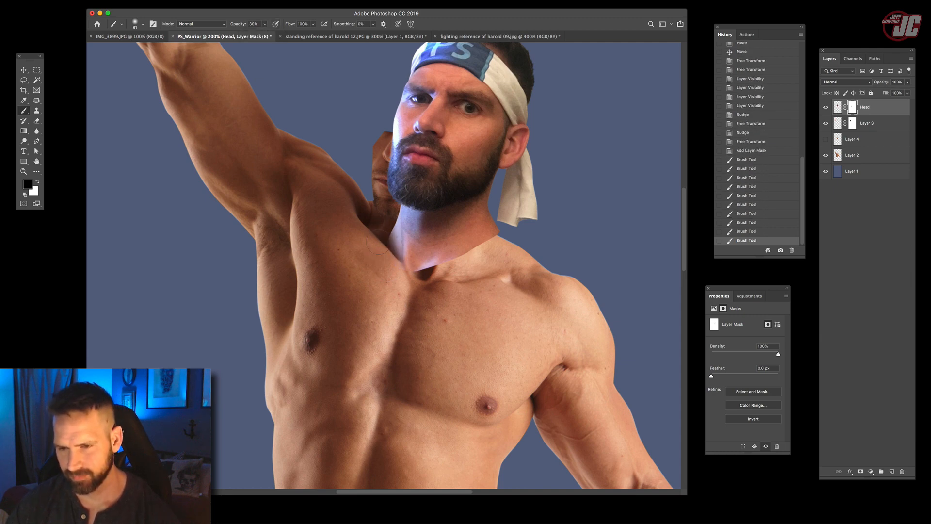
{"action": "left_click_drag", "start_coordinate": [396, 221], "coordinate": [406, 251]}
{"action": "mouse_move", "coordinate": [391, 215]}
{"action": "left_mouse_down"}
{"action": "mouse_move", "coordinate": [409, 258]}
{"action": "mouse_move", "coordinate": [442, 269]}
{"action": "left_mouse_up"}
{"action": "mouse_move", "coordinate": [418, 256]}
{"action": "left_mouse_down"}
{"action": "mouse_move", "coordinate": [446, 275]}
{"action": "mouse_move", "coordinate": [427, 264]}
{"action": "left_mouse_up"}
{"action": "left_click_drag", "start_coordinate": [382, 232], "coordinate": [398, 260]}
{"action": "mouse_move", "coordinate": [388, 225]}
{"action": "left_mouse_down"}
{"action": "mouse_move", "coordinate": [401, 257]}
{"action": "mouse_move", "coordinate": [388, 209]}
{"action": "left_mouse_up"}
- Refine the Head mask with a 31 px brush at the neck's side and a 108 px brush at the throat hollow
{"action": "right_click", "coordinate": [391, 242]}
{"action": "left_click", "coordinate": [441, 266]}
{"action": "left_click", "coordinate": [394, 244]}
{"action": "left_click_drag", "start_coordinate": [393, 241], "coordinate": [387, 229]}
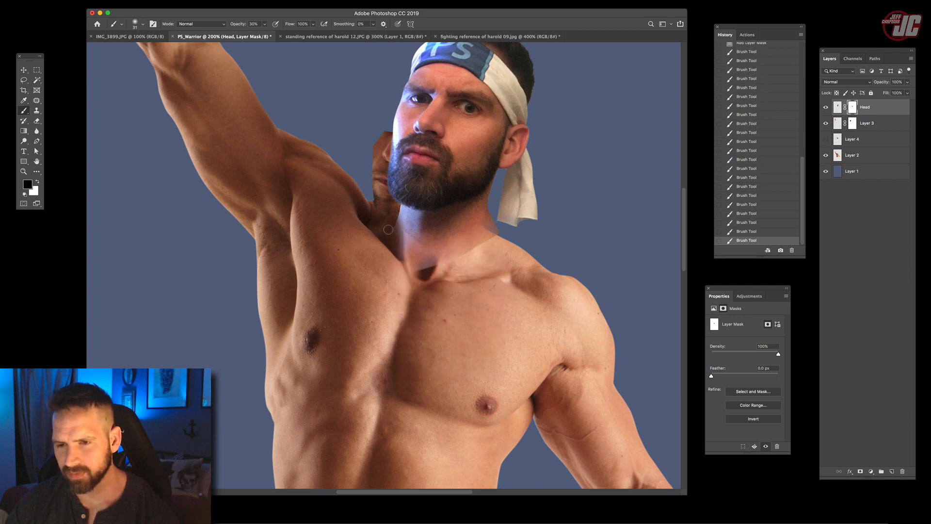
{"action": "right_click", "coordinate": [419, 272]}
{"action": "left_click", "coordinate": [482, 280]}
{"action": "left_click_drag", "start_coordinate": [425, 266], "coordinate": [444, 272]}
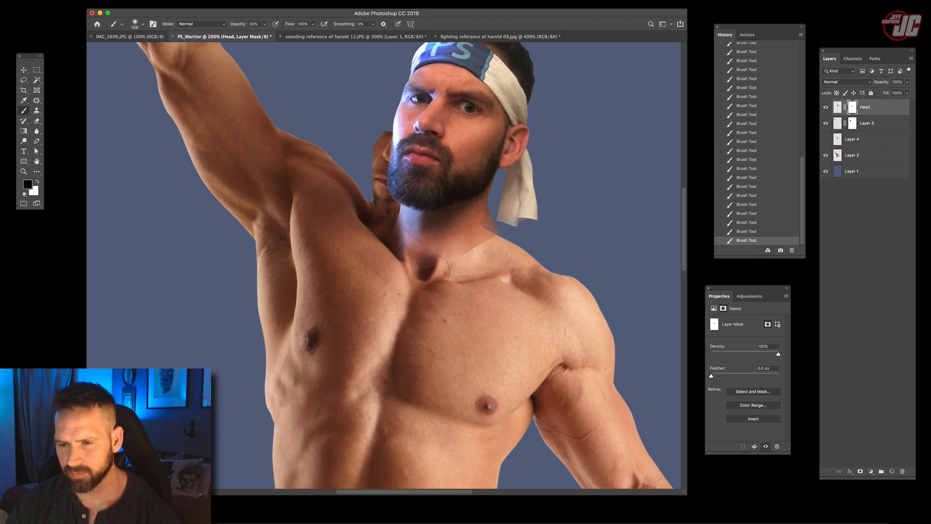
- Show the pasted neck and chest piece, Layer 4, and make it the active layer for moving
{"action": "key", "text": "x"}
{"action": "key", "text": "v"}
{"action": "left_click", "coordinate": [826, 139]}
{"action": "left_click", "coordinate": [847, 140]}
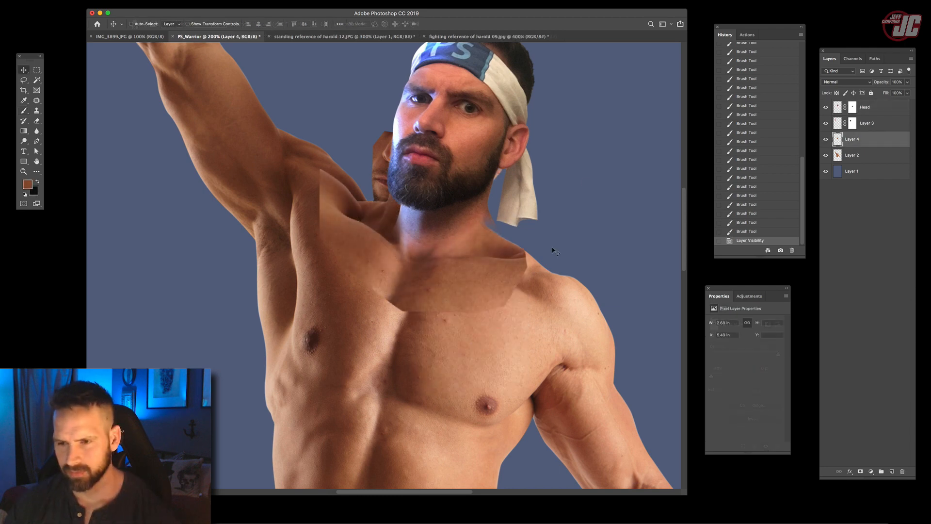
- Move Layer 4 down toward the collarbones and warp its upper corners and shoulder edge to follow the body's contours
{"action": "left_click_drag", "start_coordinate": [493, 269], "coordinate": [480, 236]}
{"action": "left_click", "coordinate": [73, 1]}
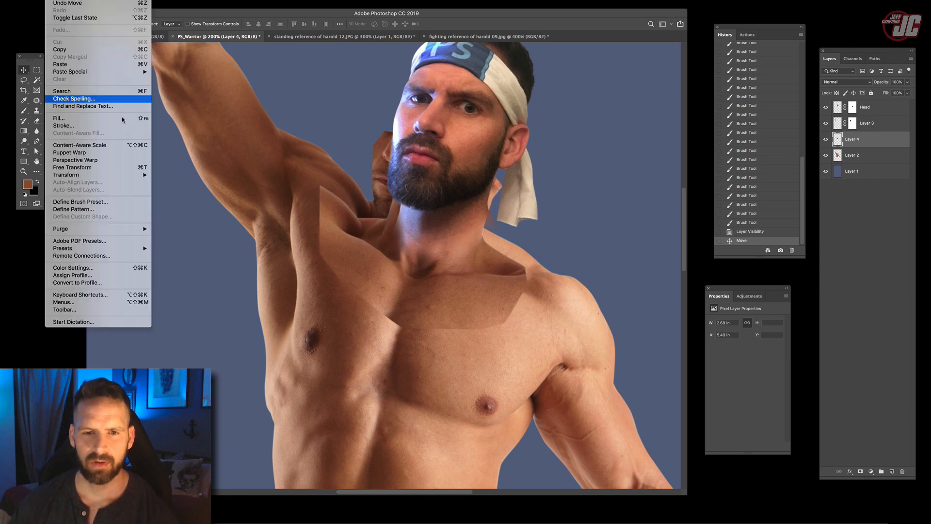
{"action": "mouse_move", "coordinate": [113, 176]}
{"action": "left_click", "coordinate": [192, 223]}
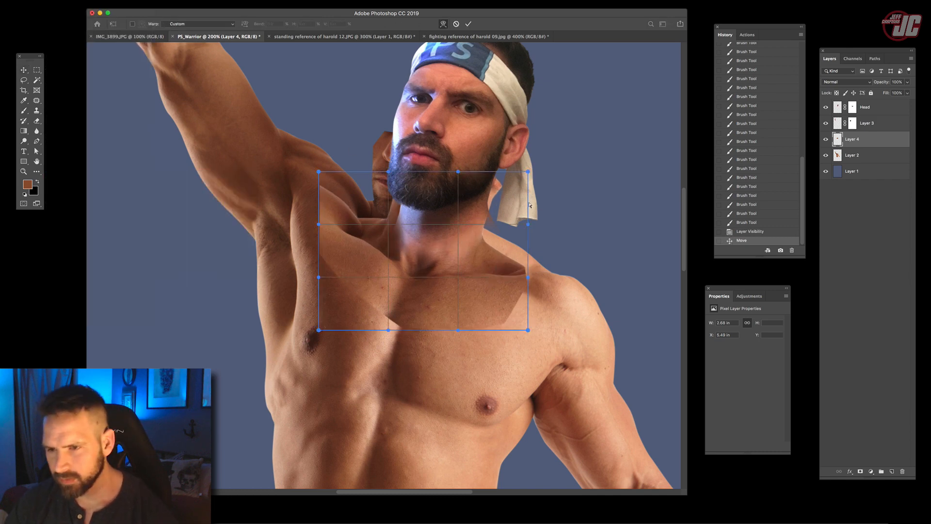
{"action": "left_click_drag", "start_coordinate": [517, 283], "coordinate": [527, 254]}
{"action": "left_click_drag", "start_coordinate": [505, 156], "coordinate": [500, 136]}
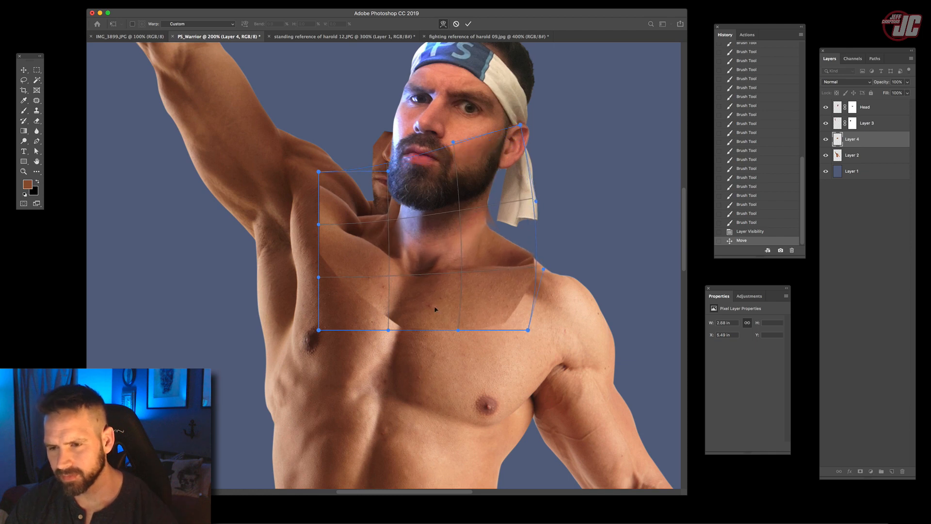
{"action": "left_click_drag", "start_coordinate": [338, 186], "coordinate": [346, 154]}
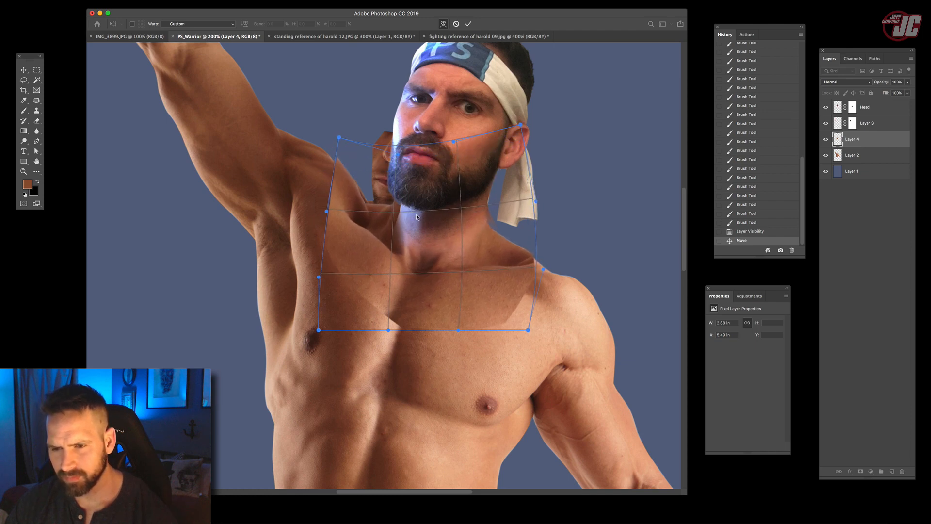
{"action": "left_click_drag", "start_coordinate": [416, 216], "coordinate": [422, 219]}
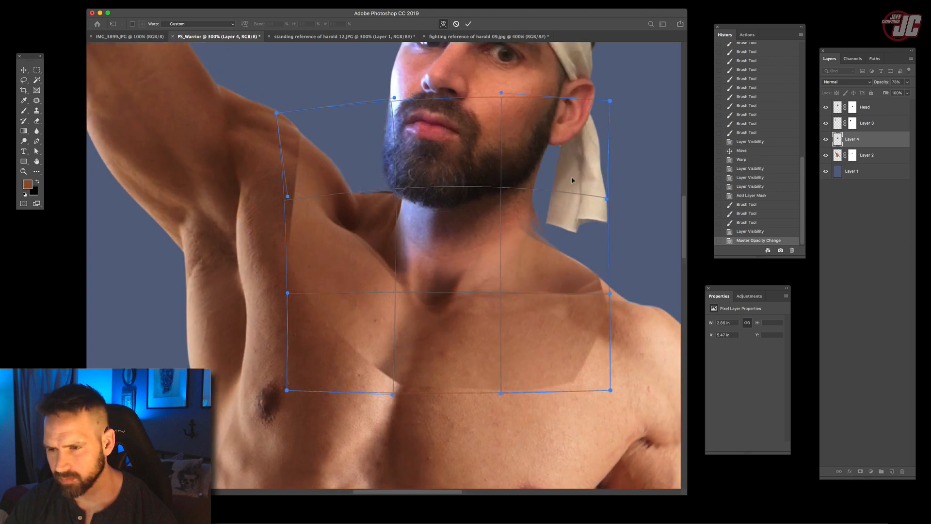
- Warp the semi-transparent Layer 4 again, stretching its chest area and lower edge down over the body's chest
{"action": "mouse_move", "coordinate": [607, 297]}
{"action": "left_mouse_down"}
{"action": "mouse_move", "coordinate": [611, 315]}
{"action": "mouse_move", "coordinate": [607, 303]}
{"action": "left_mouse_up"}
{"action": "left_click_drag", "start_coordinate": [479, 341], "coordinate": [482, 357]}
{"action": "left_click_drag", "start_coordinate": [541, 347], "coordinate": [541, 359]}
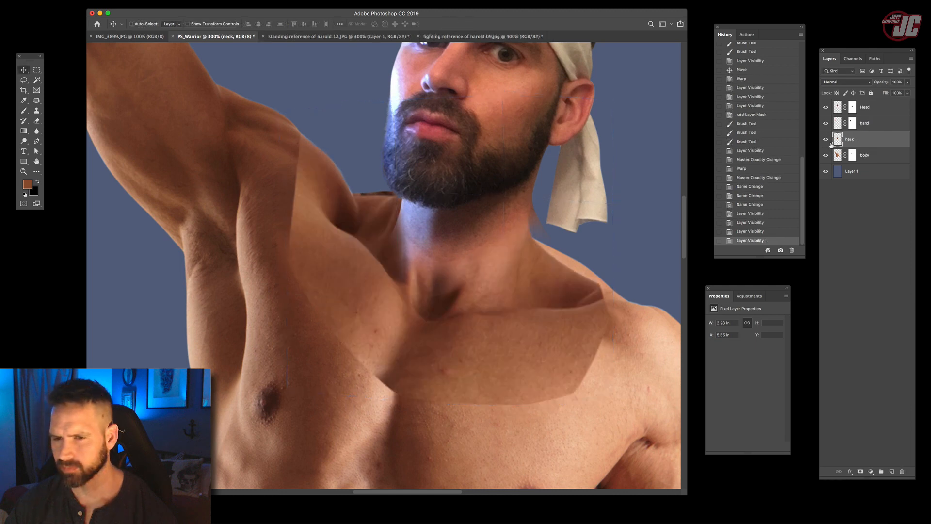
- Liquify the neck layer with a lowered backdrop opacity so its shoulder edge lines up with the body's outline
{"action": "left_click", "coordinate": [157, 1]}
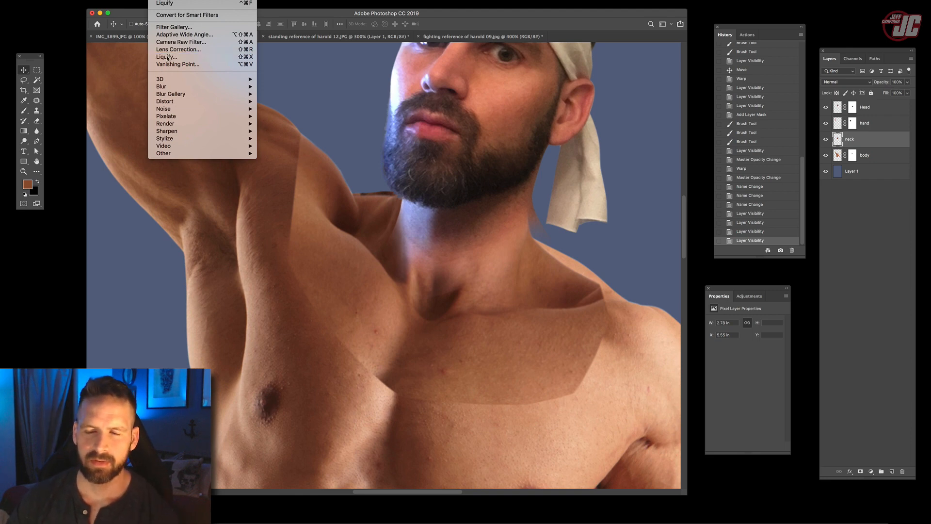
{"action": "left_click", "coordinate": [264, 108]}
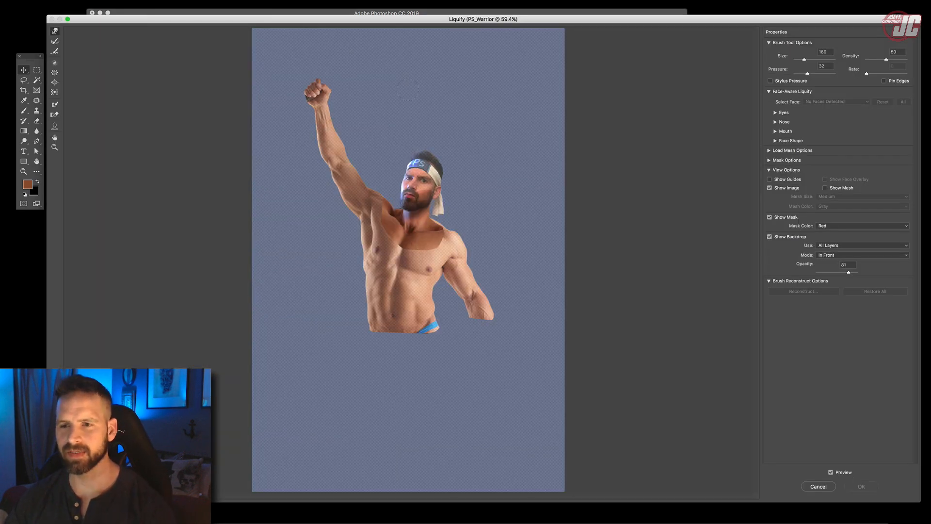
{"action": "left_click", "coordinate": [54, 148]}
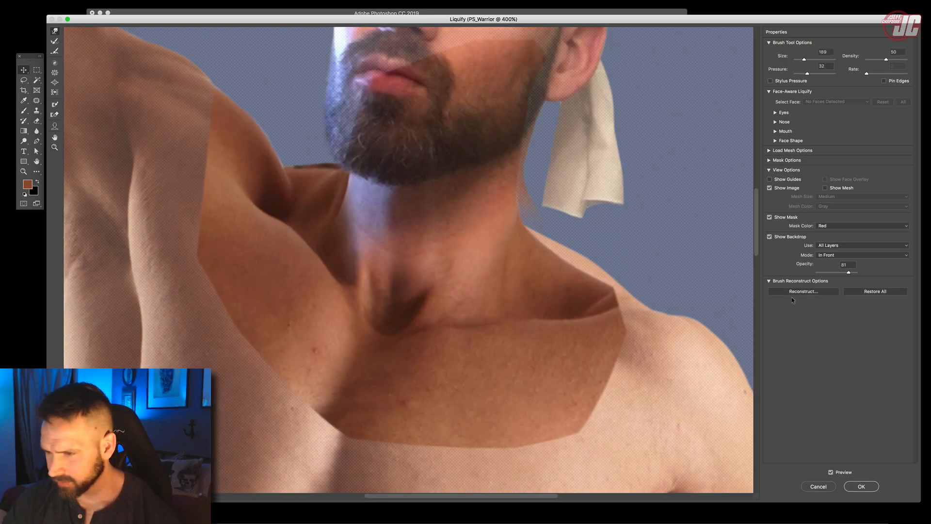
{"action": "left_click_drag", "start_coordinate": [844, 273], "coordinate": [837, 272]}
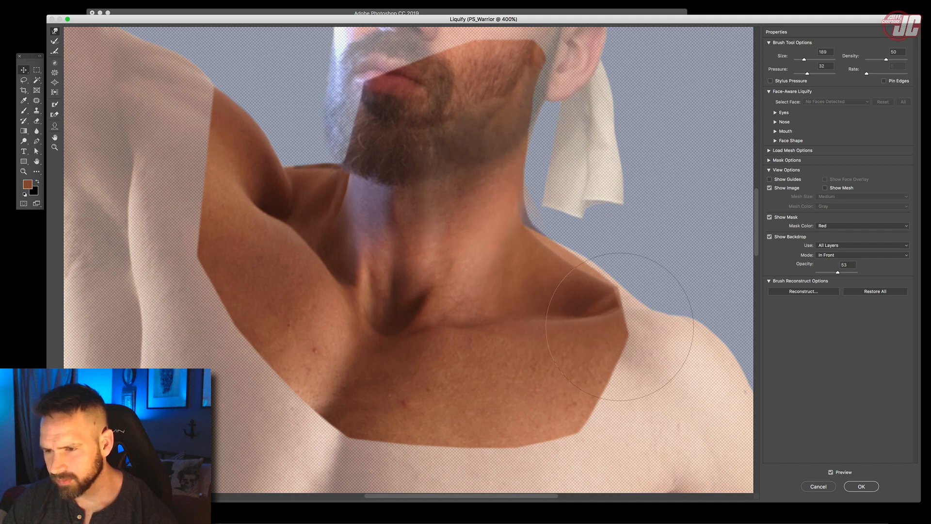
{"action": "mouse_move", "coordinate": [838, 272]}
{"action": "left_mouse_down"}
{"action": "mouse_move", "coordinate": [824, 272]}
{"action": "mouse_move", "coordinate": [858, 271]}
{"action": "mouse_move", "coordinate": [816, 273]}
{"action": "mouse_move", "coordinate": [858, 271]}
{"action": "mouse_move", "coordinate": [835, 272]}
{"action": "left_mouse_up"}
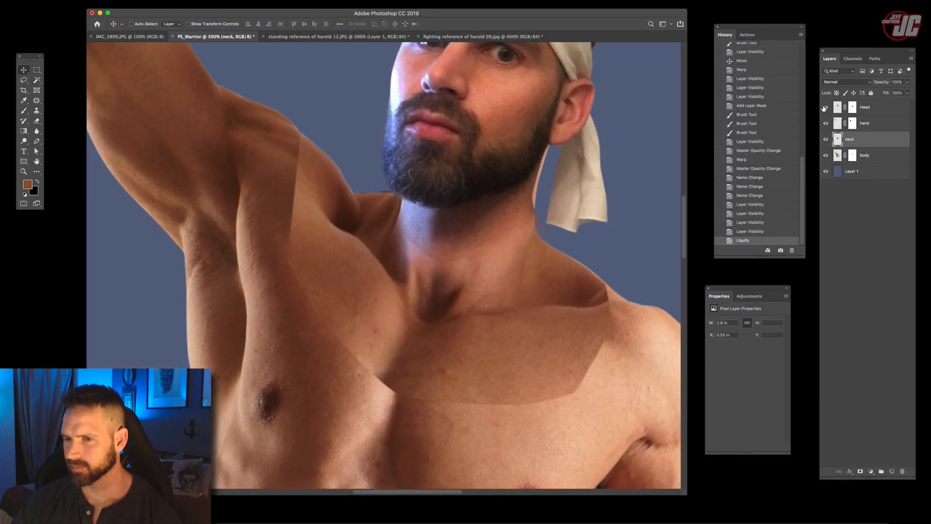
- Check the reshaped neck with the Head layer hidden and shown, and within the whole figure
{"action": "left_click", "coordinate": [825, 107]}
{"action": "left_click", "coordinate": [826, 107]}
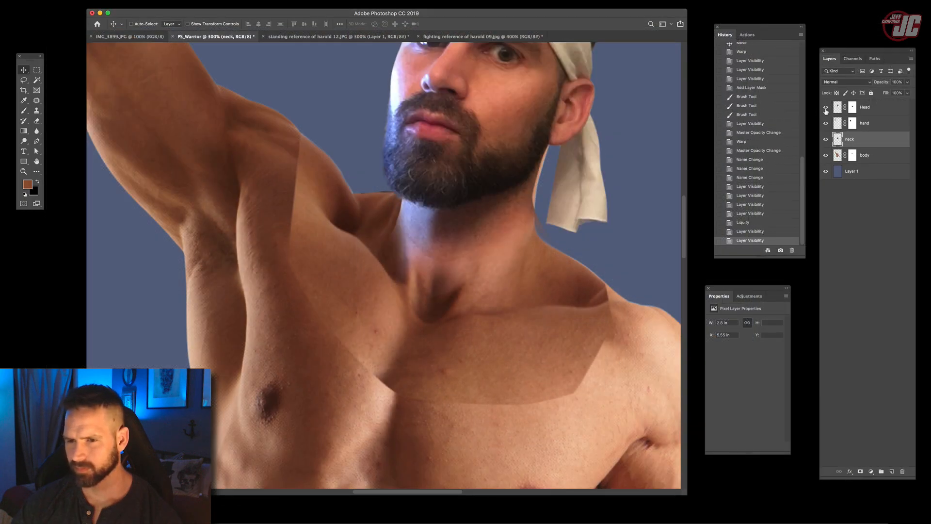
{"action": "left_click", "coordinate": [825, 107]}
{"action": "left_click", "coordinate": [825, 107]}
{"action": "key", "text": "z"}
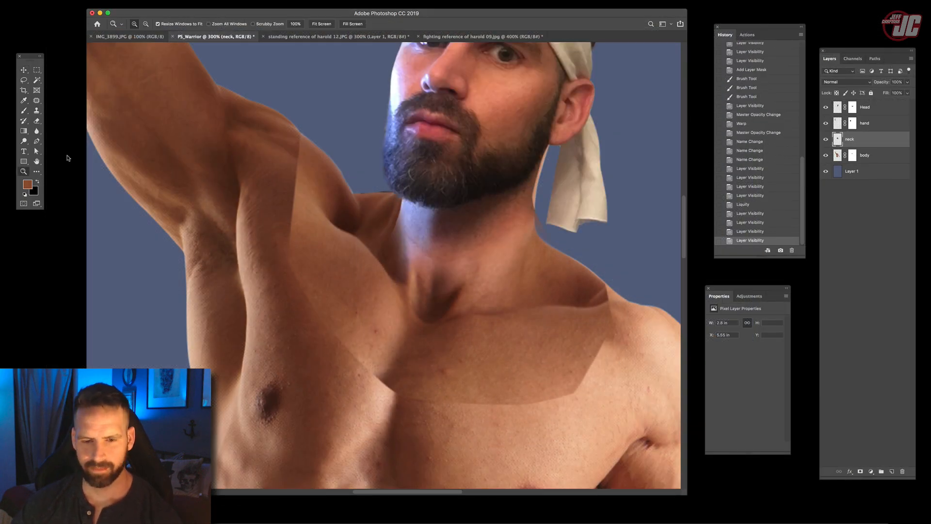
{"action": "left_click", "coordinate": [433, 265], "text": "alt"}
{"action": "left_click", "coordinate": [443, 322], "text": "alt"}
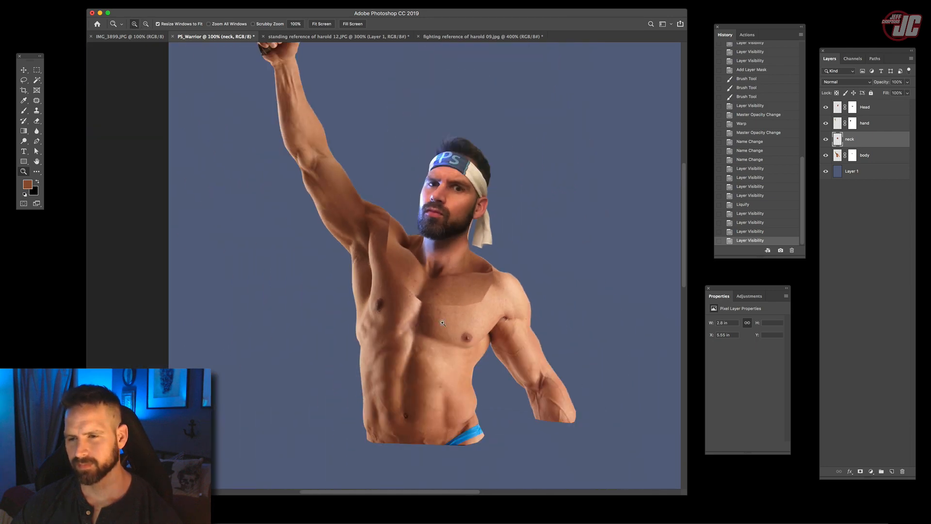
- Add a layer mask to the neck layer and paint black along its raised-arm-side edge with a soft brush at 43% opacity
{"action": "left_click", "coordinate": [447, 254]}
{"action": "left_click", "coordinate": [447, 253]}
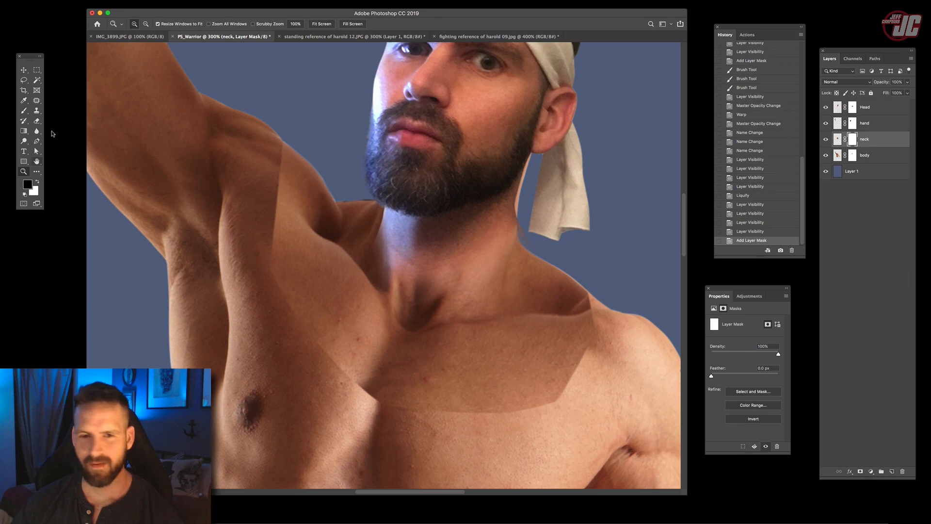
{"action": "left_click", "coordinate": [24, 110]}
{"action": "right_click", "coordinate": [266, 171]}
{"action": "mouse_move", "coordinate": [312, 185]}
{"action": "left_mouse_down"}
{"action": "mouse_move", "coordinate": [321, 187]}
{"action": "mouse_move", "coordinate": [274, 191]}
{"action": "left_mouse_up"}
{"action": "left_click_drag", "start_coordinate": [280, 142], "coordinate": [287, 221]}
{"action": "left_click_drag", "start_coordinate": [286, 214], "coordinate": [284, 165]}
{"action": "left_click_drag", "start_coordinate": [265, 25], "coordinate": [244, 34]}
- Mask away the neck layer's remaining hard edges across the chest and collarbones with resized soft brushes, undoing the stroke at the throat hollow
{"action": "right_click", "coordinate": [291, 141]}
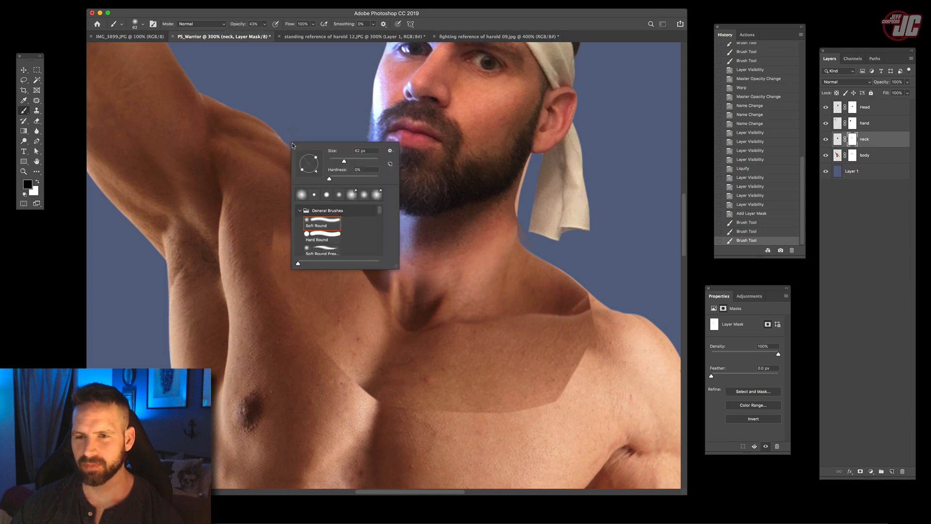
{"action": "left_click_drag", "start_coordinate": [344, 162], "coordinate": [350, 162]}
{"action": "left_click_drag", "start_coordinate": [298, 192], "coordinate": [308, 204]}
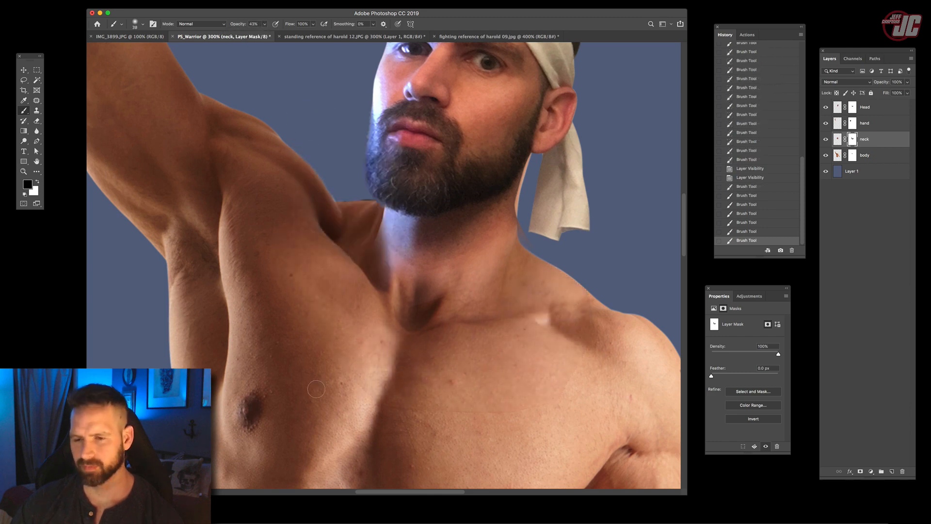
{"action": "left_click_drag", "start_coordinate": [385, 311], "coordinate": [406, 339]}
{"action": "key", "text": "ctrl+z"}
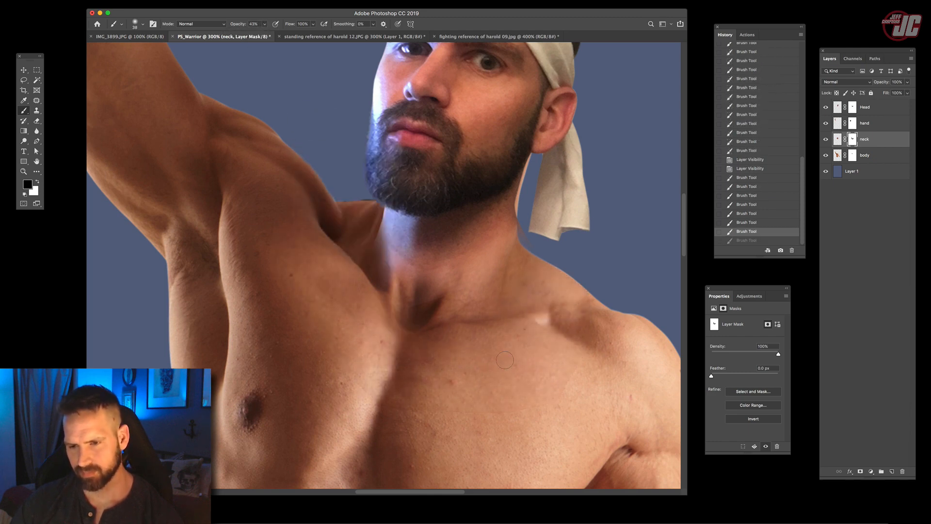
{"action": "right_click", "coordinate": [543, 371]}
{"action": "key", "text": "Return"}
{"action": "left_click_drag", "start_coordinate": [491, 354], "coordinate": [485, 301]}
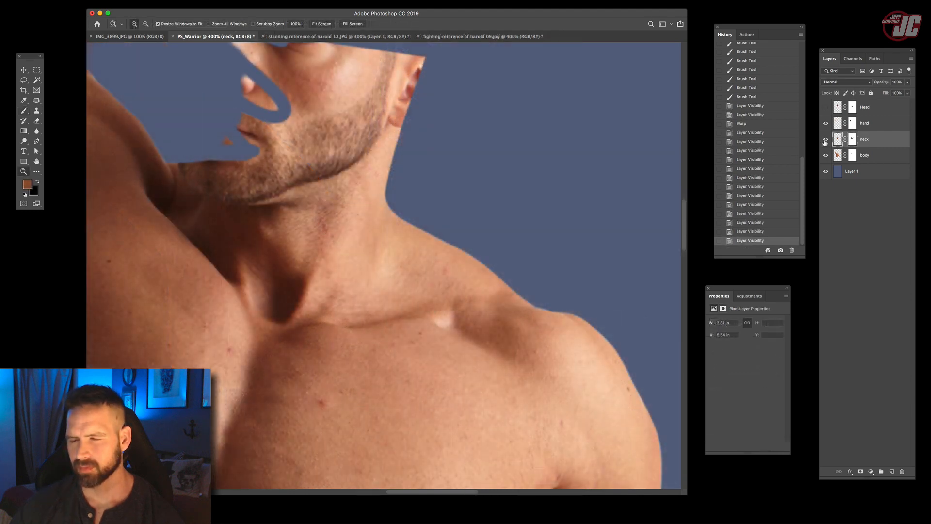
- Hide the neck layer and lasso the body's original neck side and shoulder slope beneath it
{"action": "left_click", "coordinate": [825, 140]}
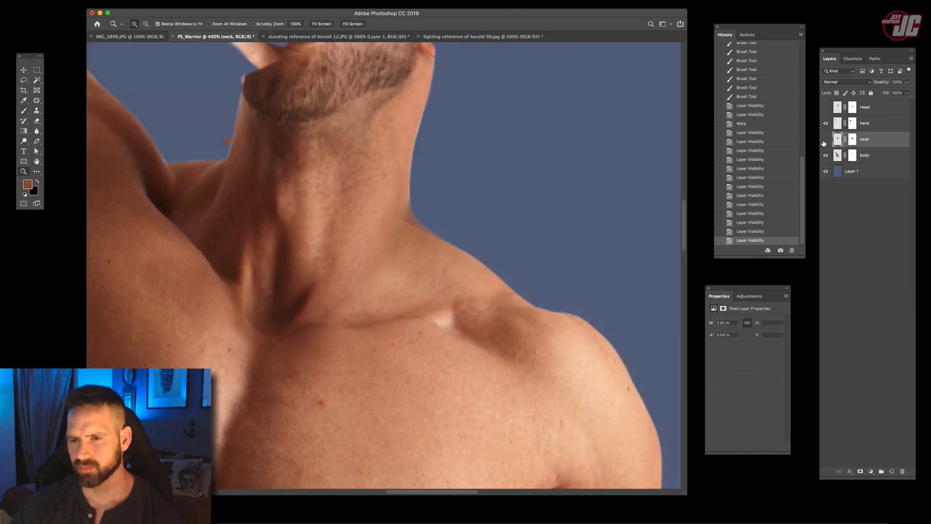
{"action": "left_click", "coordinate": [824, 142]}
{"action": "left_click", "coordinate": [824, 140]}
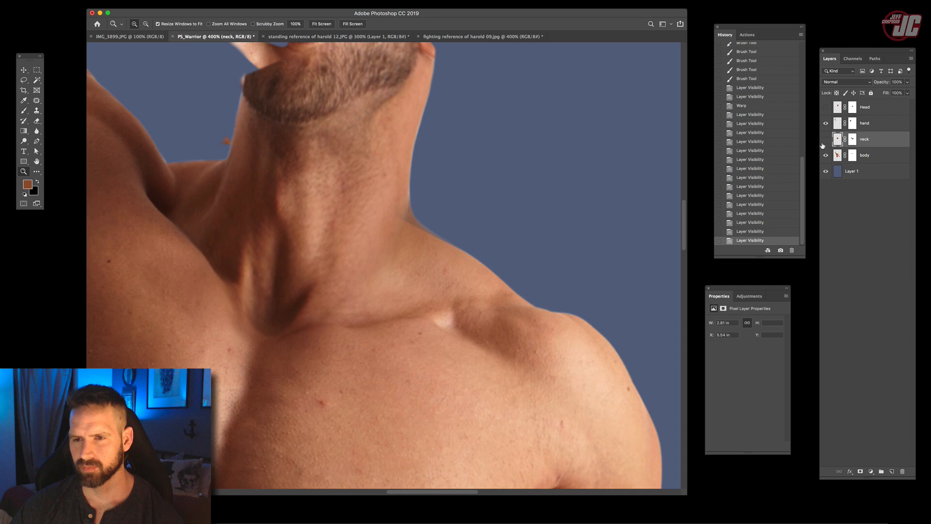
{"action": "left_click", "coordinate": [824, 140]}
{"action": "left_click", "coordinate": [24, 80]}
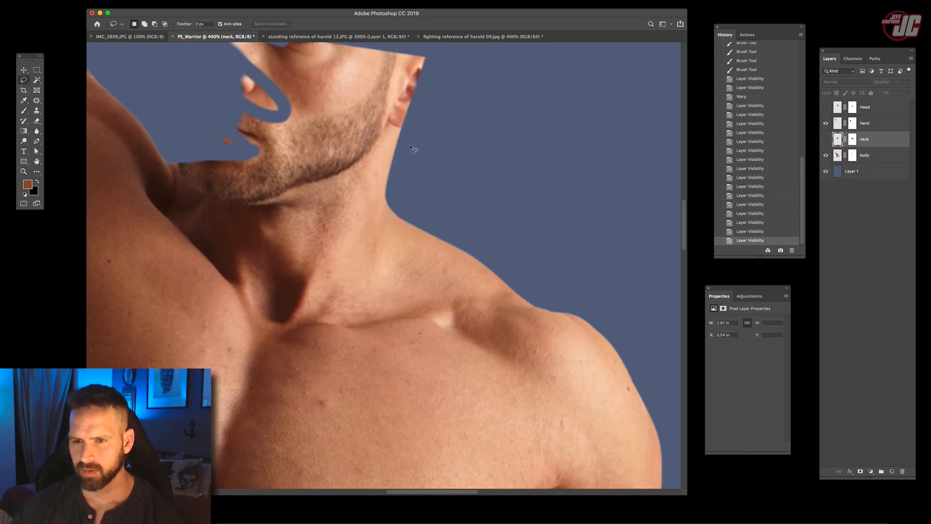
{"action": "mouse_move", "coordinate": [406, 146]}
{"action": "left_mouse_down"}
{"action": "mouse_move", "coordinate": [346, 103]}
{"action": "mouse_move", "coordinate": [273, 230]}
{"action": "mouse_move", "coordinate": [312, 289]}
{"action": "mouse_move", "coordinate": [499, 272]}
{"action": "mouse_move", "coordinate": [428, 126]}
{"action": "left_mouse_up"}
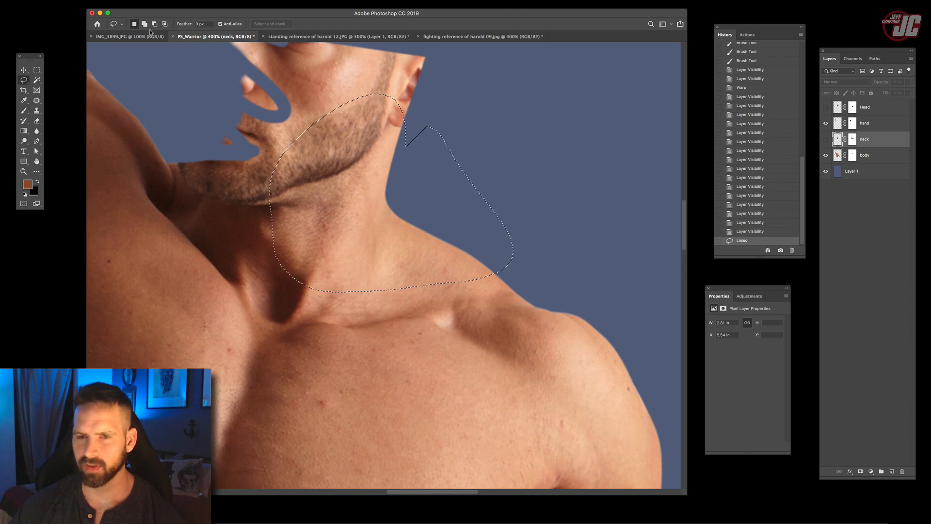
{"action": "key", "text": "v"}
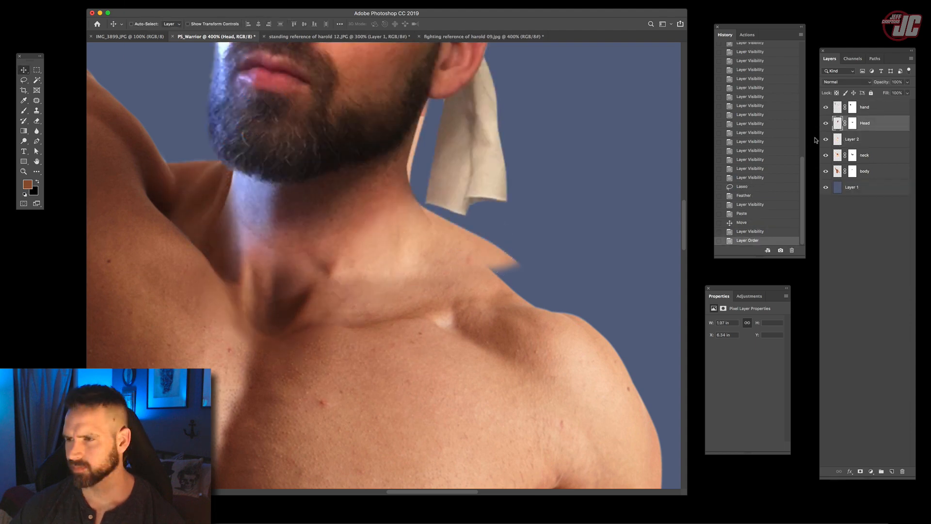
- Show the pasted neck patch, Layer 2, position it beside the neck, and warp it to follow the shoulder slope
{"action": "left_click", "coordinate": [826, 140]}
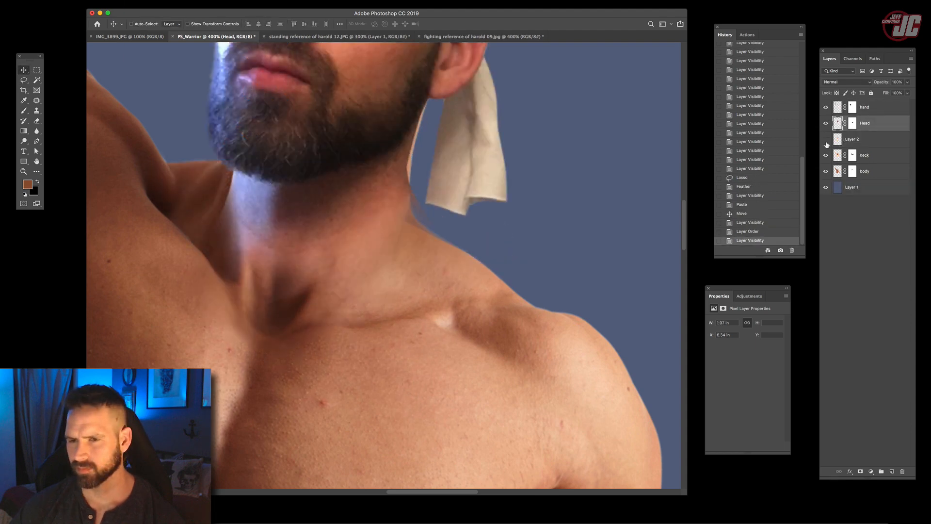
{"action": "left_click", "coordinate": [827, 141]}
{"action": "left_click", "coordinate": [853, 140]}
{"action": "left_click_drag", "start_coordinate": [413, 170], "coordinate": [410, 165]}
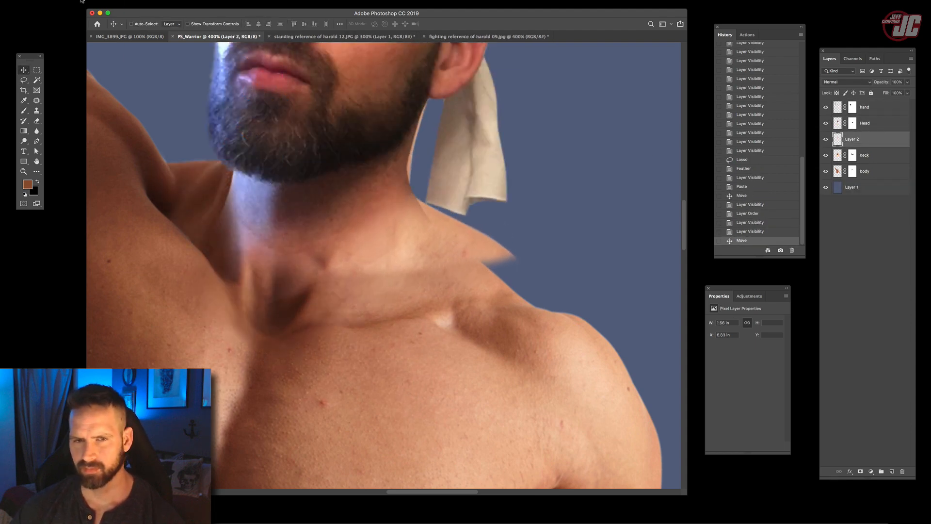
{"action": "left_click", "coordinate": [82, 1]}
{"action": "mouse_move", "coordinate": [103, 173]}
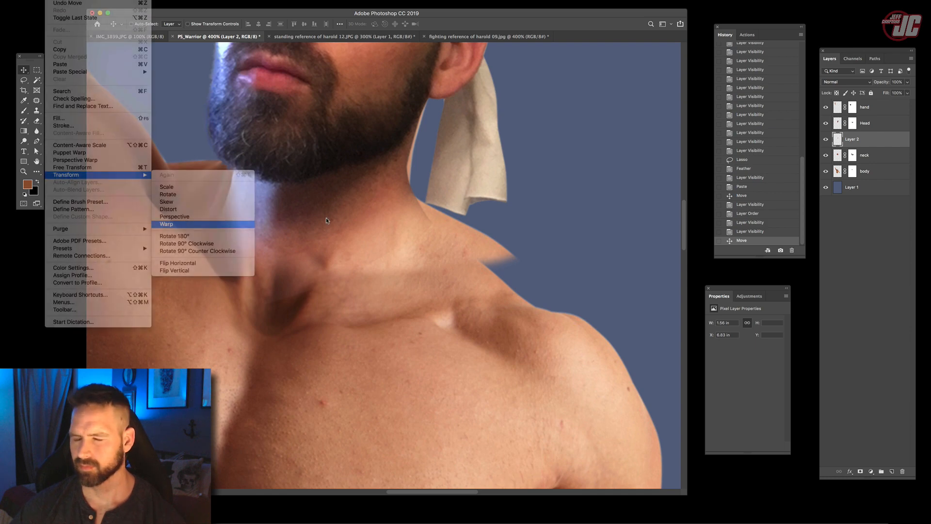
{"action": "left_click_drag", "start_coordinate": [497, 263], "coordinate": [492, 299]}
{"action": "mouse_move", "coordinate": [297, 273]}
{"action": "left_mouse_down"}
{"action": "mouse_move", "coordinate": [293, 294]}
{"action": "mouse_move", "coordinate": [292, 265]}
{"action": "left_mouse_up"}
{"action": "left_click_drag", "start_coordinate": [367, 141], "coordinate": [373, 128]}
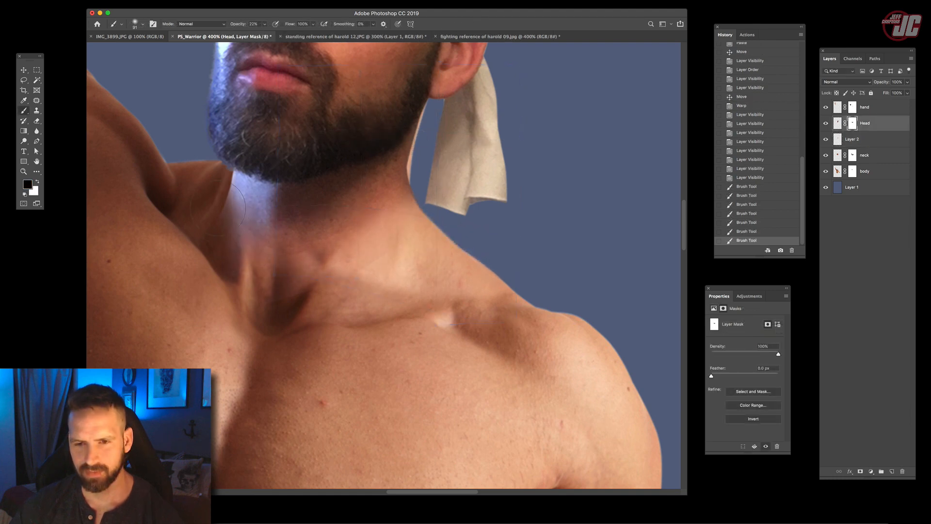
- Paint black on the Head mask at 22% opacity with resized soft brushes to blend the neck's raised-arm side below the beard
{"action": "mouse_move", "coordinate": [343, 236]}
{"action": "left_mouse_down"}
{"action": "mouse_move", "coordinate": [390, 286]}
{"action": "mouse_move", "coordinate": [373, 279]}
{"action": "left_mouse_up"}
{"action": "left_click_drag", "start_coordinate": [319, 269], "coordinate": [409, 290]}
{"action": "right_click", "coordinate": [414, 272]}
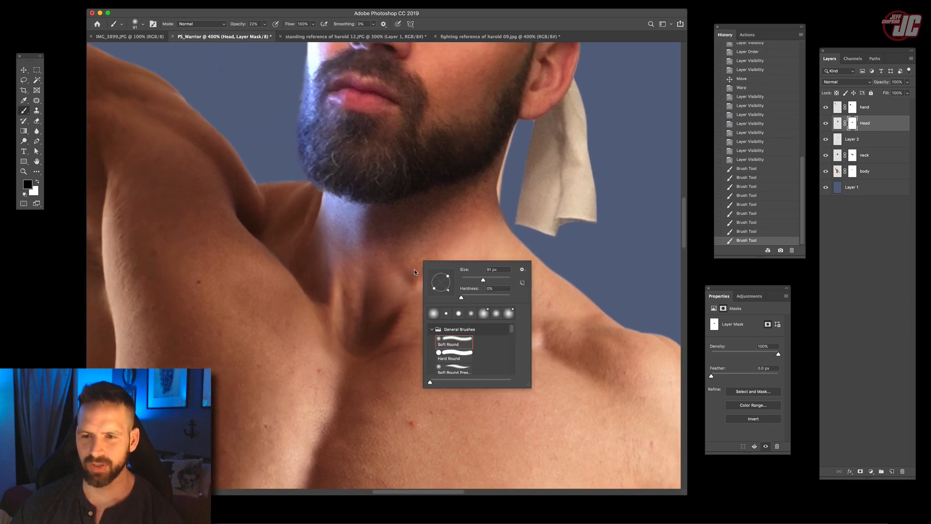
{"action": "left_click", "coordinate": [469, 280]}
{"action": "mouse_move", "coordinate": [309, 236]}
{"action": "left_mouse_down"}
{"action": "mouse_move", "coordinate": [318, 199]}
{"action": "mouse_move", "coordinate": [313, 233]}
{"action": "mouse_move", "coordinate": [320, 213]}
{"action": "left_mouse_up"}
{"action": "right_click", "coordinate": [318, 208]}
{"action": "left_click", "coordinate": [362, 232]}
{"action": "left_click_drag", "start_coordinate": [322, 201], "coordinate": [320, 214]}
{"action": "left_click_drag", "start_coordinate": [322, 199], "coordinate": [319, 214]}
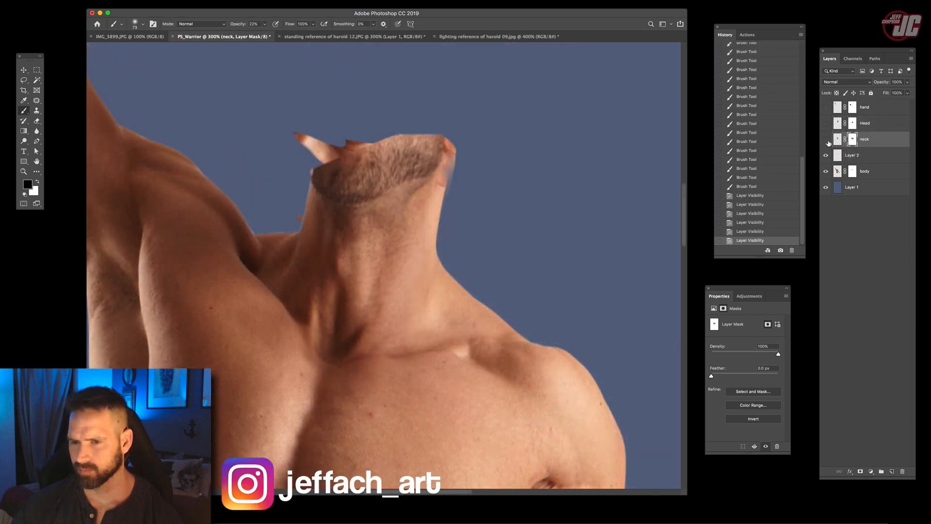
- Compare the neck area with the neck layer hidden and shown, and turn the Head layer back on
{"action": "left_click", "coordinate": [826, 139]}
{"action": "left_click", "coordinate": [827, 140]}
{"action": "left_click", "coordinate": [826, 140]}
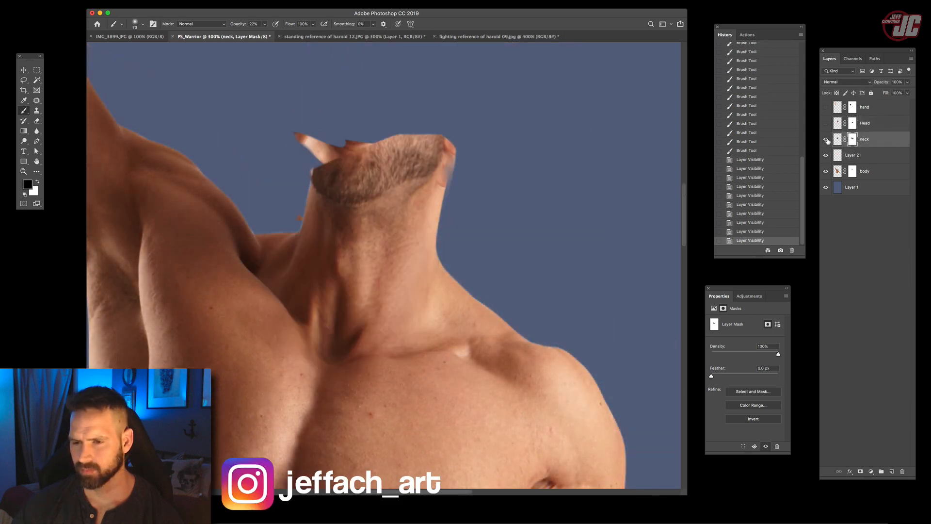
{"action": "left_click", "coordinate": [826, 128]}
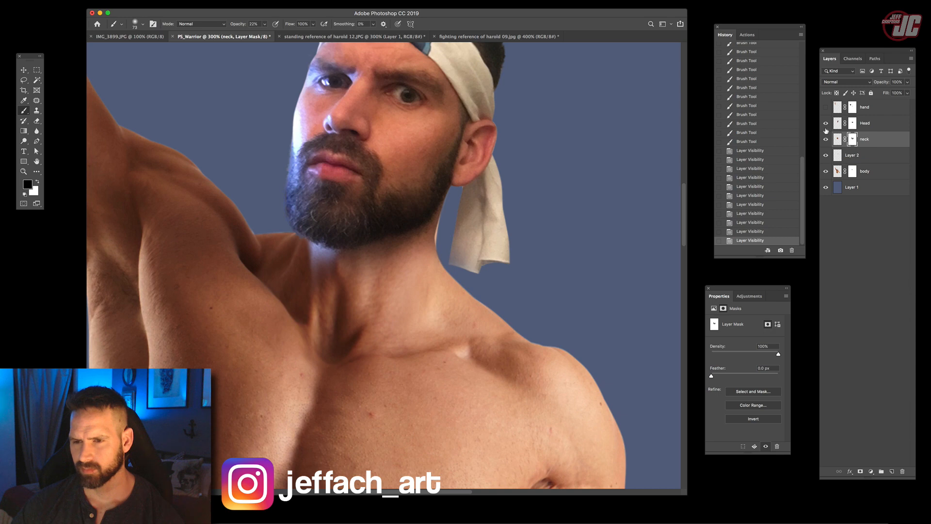
- Dodge the Head layer's neck area with a soft brush on Midtones at 19% exposure, and undo the last stroke
{"action": "key", "text": "o"}
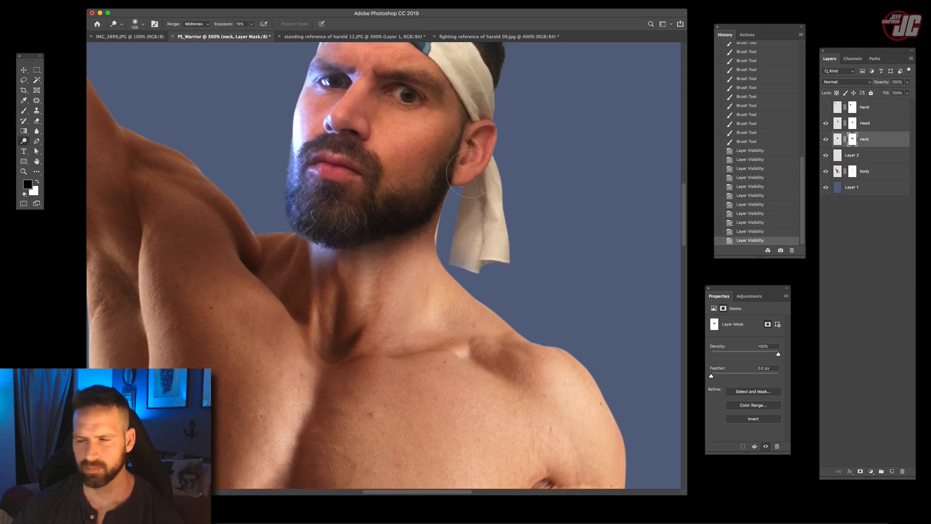
{"action": "left_click", "coordinate": [872, 125]}
{"action": "right_click", "coordinate": [533, 233]}
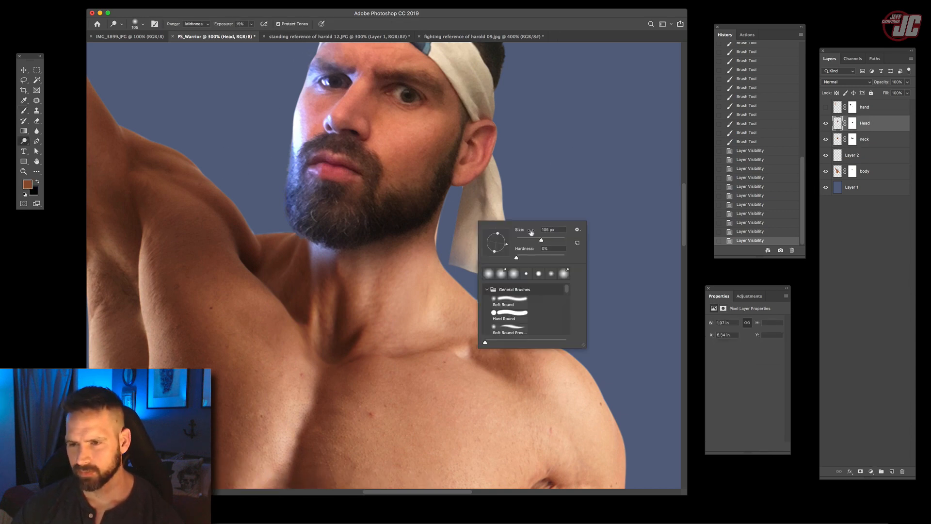
{"action": "left_click", "coordinate": [871, 126]}
{"action": "left_click", "coordinate": [419, 287]}
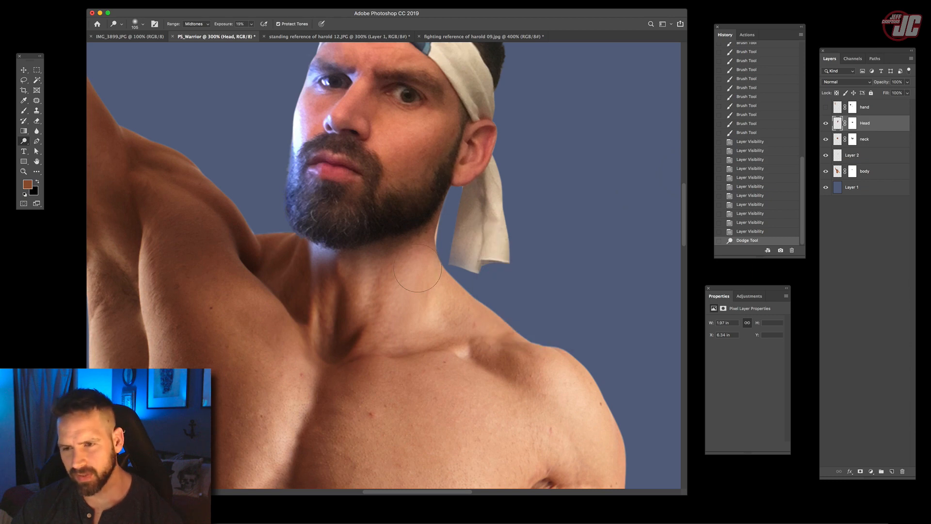
{"action": "left_click_drag", "start_coordinate": [418, 287], "coordinate": [394, 314]}
{"action": "key", "text": "super+z"}
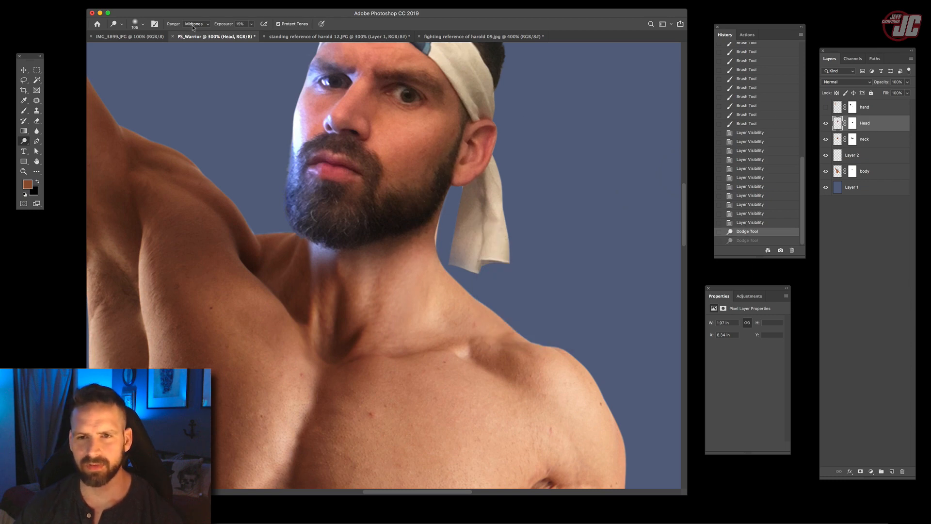
- Dodge the jaw and beard edge below the ear on the Head layer with the range set to Shadows
{"action": "left_click", "coordinate": [194, 26]}
{"action": "left_click", "coordinate": [194, 18]}
{"action": "left_click", "coordinate": [440, 182]}
{"action": "mouse_move", "coordinate": [439, 182]}
{"action": "left_mouse_down"}
{"action": "mouse_move", "coordinate": [459, 131]}
{"action": "mouse_move", "coordinate": [396, 279]}
{"action": "mouse_move", "coordinate": [463, 132]}
{"action": "left_mouse_up"}
{"action": "left_click_drag", "start_coordinate": [452, 217], "coordinate": [477, 107]}
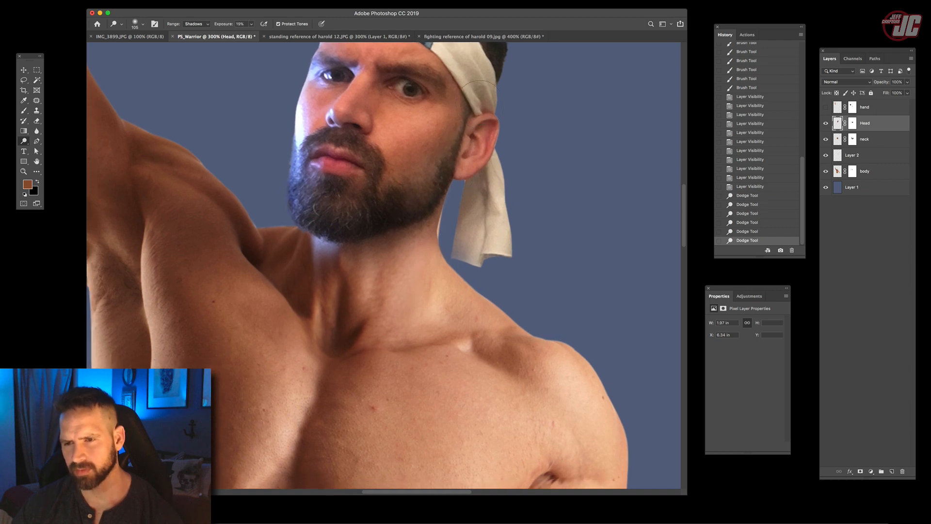
- Set the Dodge range back to Midtones and lighten the beard's rear edge and the neck just below it
{"action": "left_click", "coordinate": [192, 25]}
{"action": "left_click", "coordinate": [194, 31]}
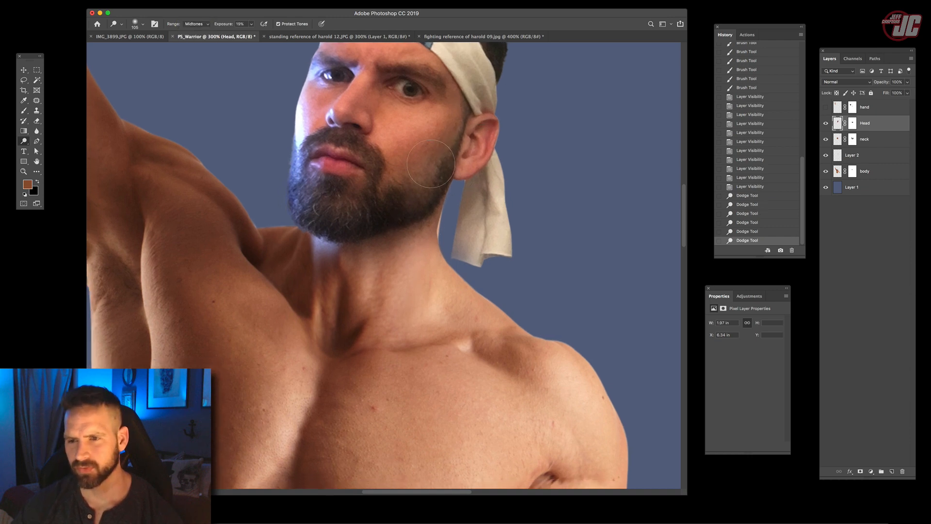
{"action": "left_click", "coordinate": [431, 164]}
{"action": "left_click", "coordinate": [436, 214]}
{"action": "mouse_move", "coordinate": [444, 347]}
{"action": "left_mouse_down"}
{"action": "mouse_move", "coordinate": [461, 419]}
{"action": "mouse_move", "coordinate": [446, 387]}
{"action": "left_mouse_up"}
- Burn the bright, blue-lit cheek and forehead on the Head layer with the range set to Highlights
{"action": "left_click", "coordinate": [23, 172]}
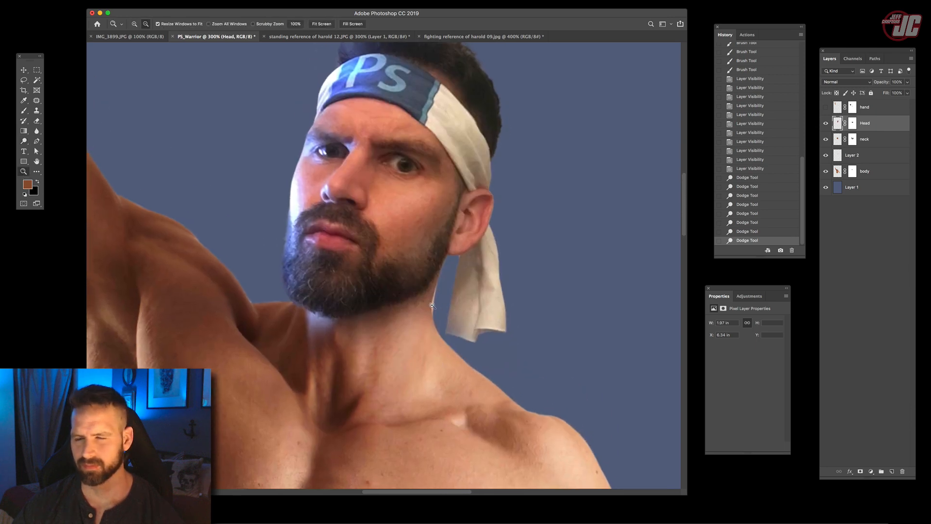
{"action": "left_click", "coordinate": [432, 308], "text": "alt"}
{"action": "left_click", "coordinate": [433, 308], "text": "alt"}
{"action": "left_click_drag", "start_coordinate": [451, 336], "coordinate": [442, 268]}
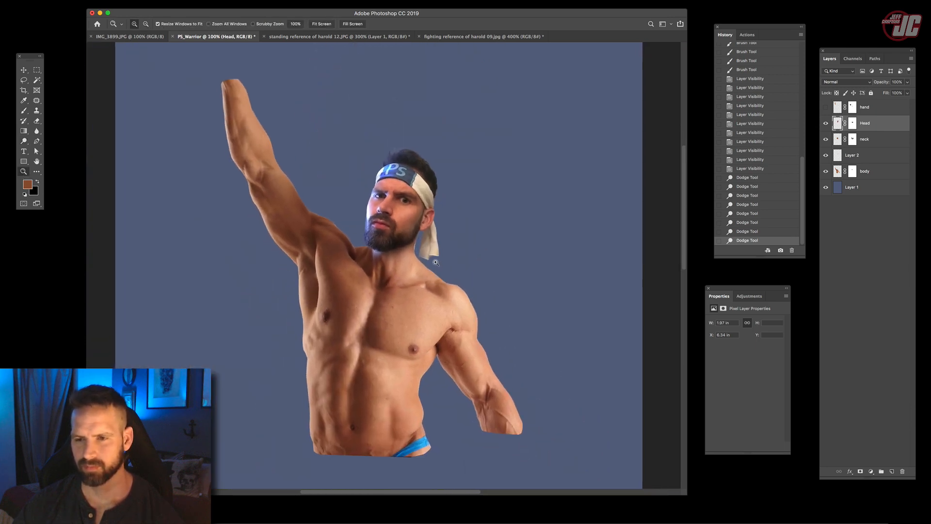
{"action": "left_click", "coordinate": [420, 244]}
{"action": "left_click", "coordinate": [420, 244]}
{"action": "left_click_drag", "start_coordinate": [330, 179], "coordinate": [362, 240]}
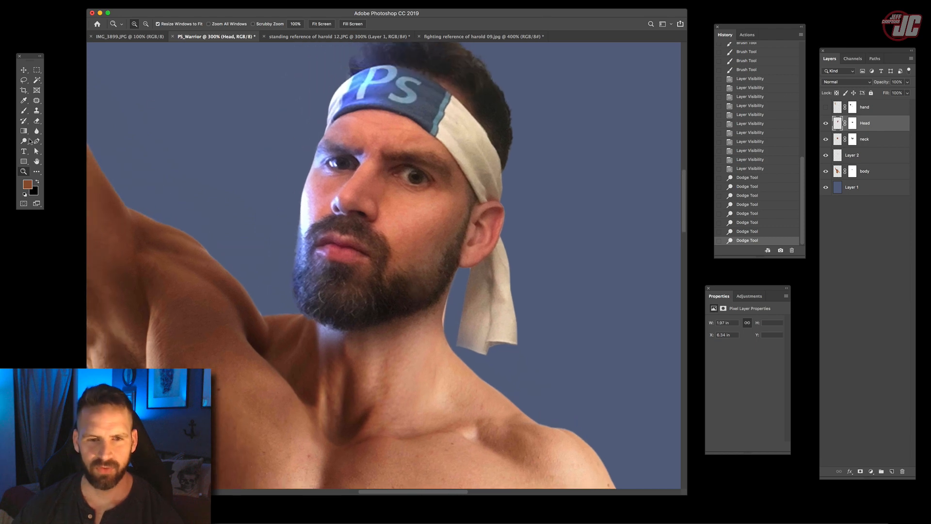
{"action": "left_click", "coordinate": [25, 141]}
{"action": "left_click", "coordinate": [43, 148]}
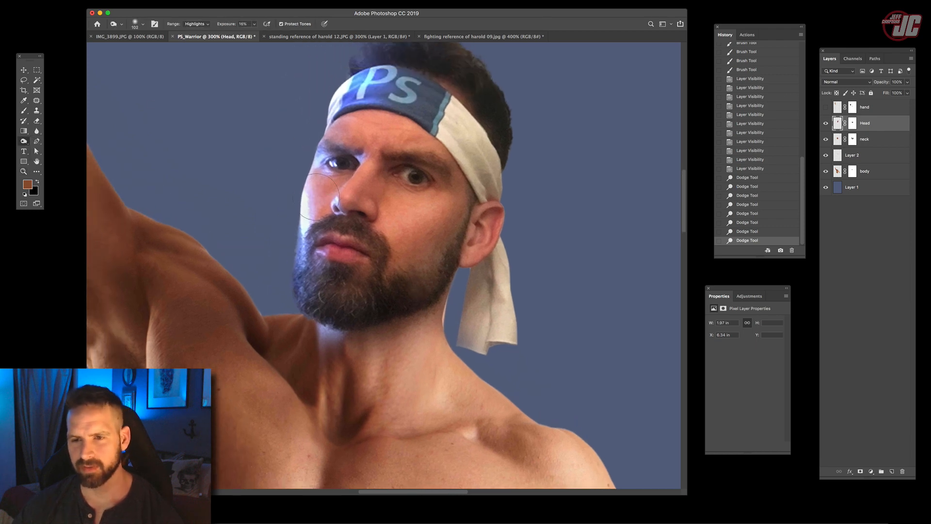
{"action": "left_click_drag", "start_coordinate": [315, 197], "coordinate": [324, 192]}
{"action": "left_click_drag", "start_coordinate": [350, 129], "coordinate": [370, 124]}
{"action": "left_click_drag", "start_coordinate": [320, 204], "coordinate": [316, 227]}
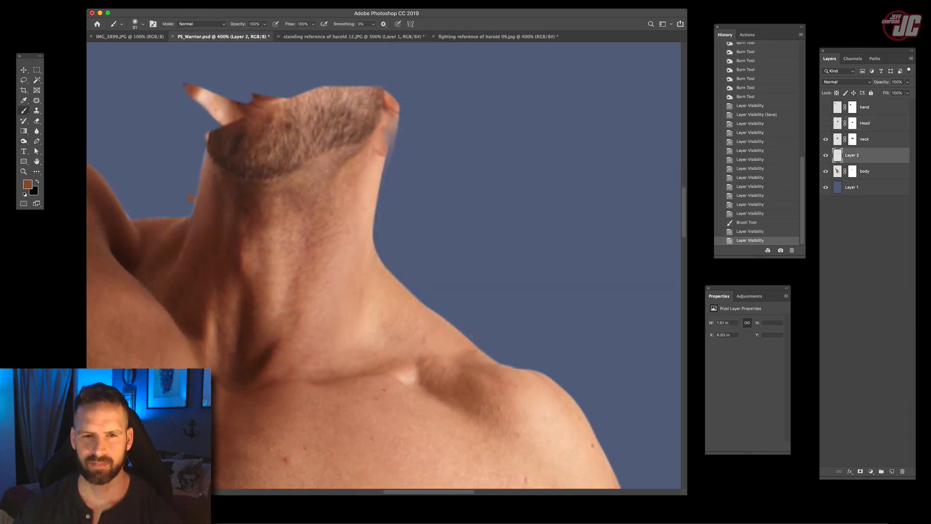
- Liquify the neck patch on Layer 2 with the Head layer as backdrop, pushing its upper edge into line below the ear
{"action": "left_click", "coordinate": [24, 71]}
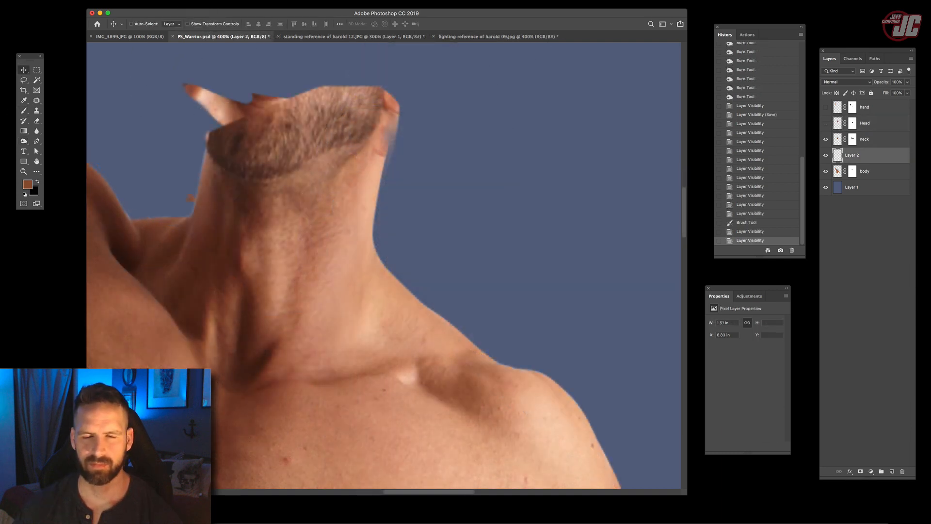
{"action": "left_click", "coordinate": [156, 0]}
{"action": "left_click", "coordinate": [183, 57]}
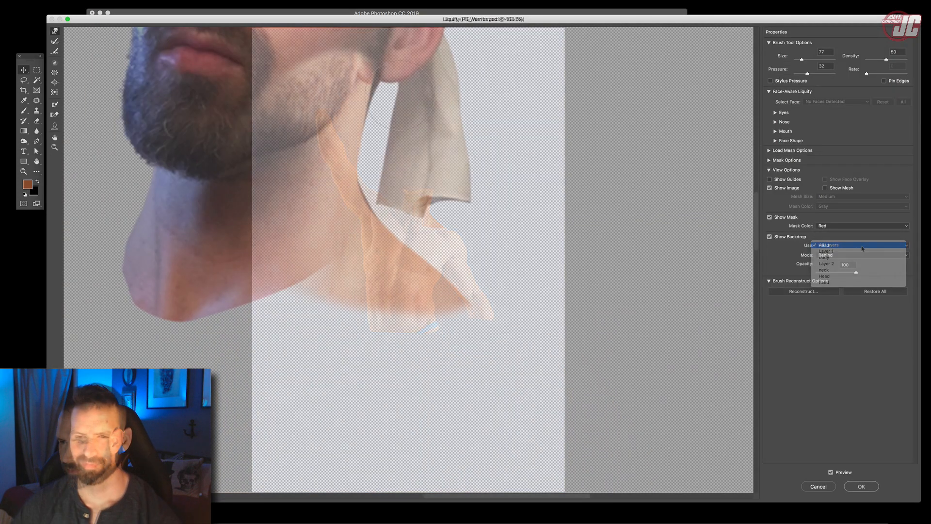
{"action": "left_click", "coordinate": [834, 264]}
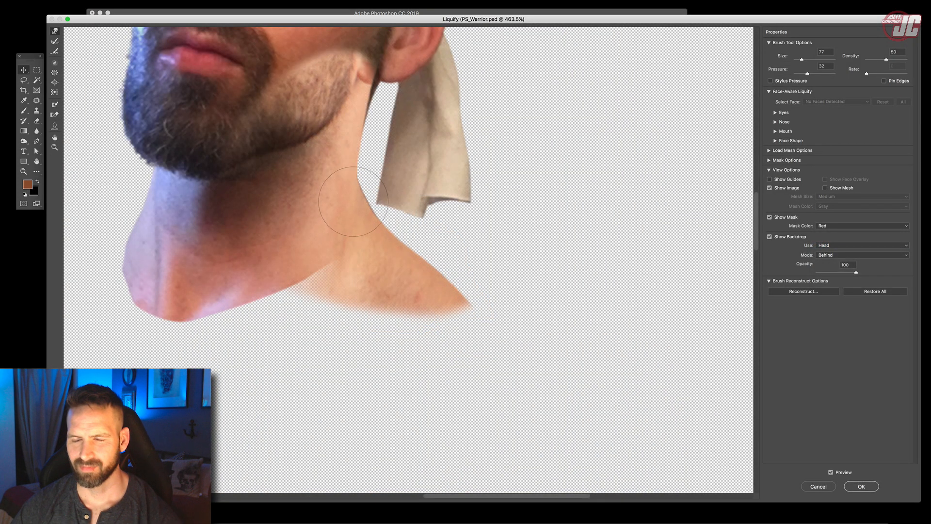
{"action": "left_click_drag", "start_coordinate": [371, 73], "coordinate": [372, 87]}
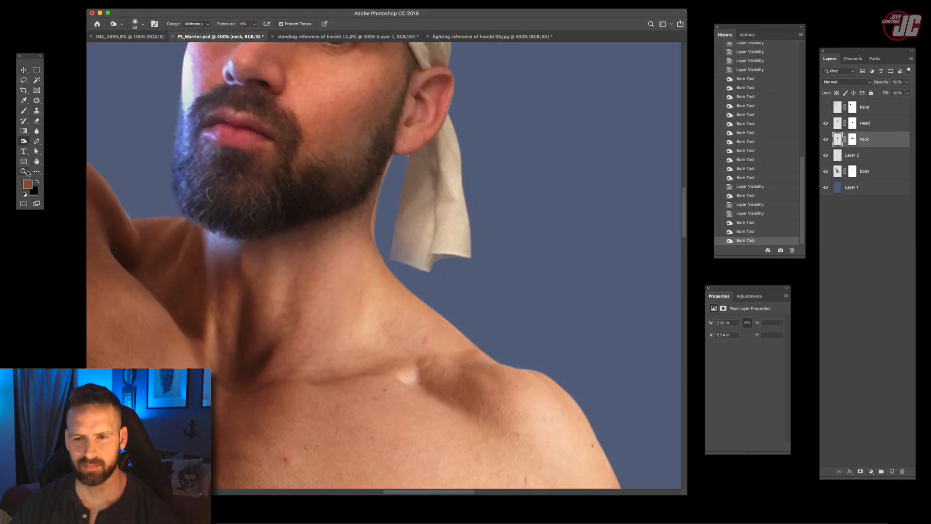
- Paint black on the Head mask along the neck edge below the ear with a 25 px soft brush, and undo the last stroke
{"action": "left_click", "coordinate": [25, 171]}
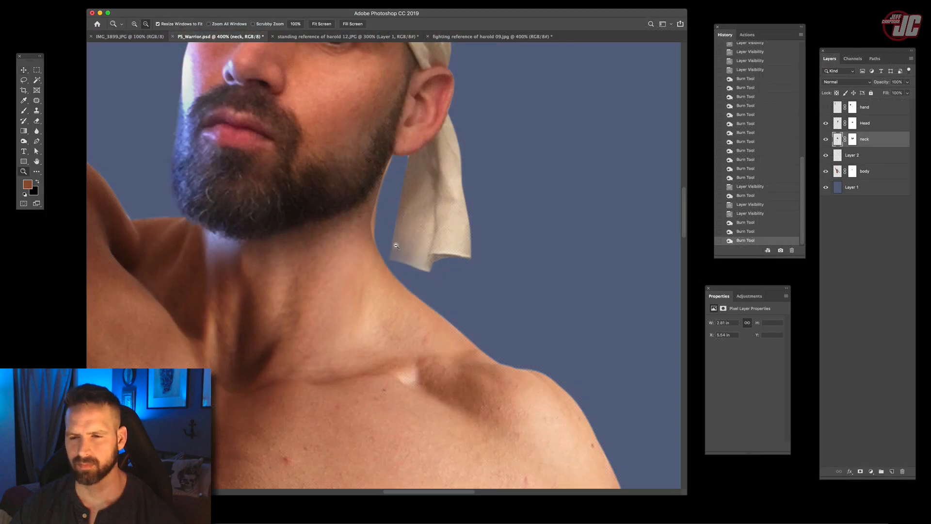
{"action": "left_click", "coordinate": [394, 243], "text": "alt"}
{"action": "left_click", "coordinate": [395, 244], "text": "alt"}
{"action": "left_click", "coordinate": [394, 243], "text": "alt"}
{"action": "left_click", "coordinate": [381, 241]}
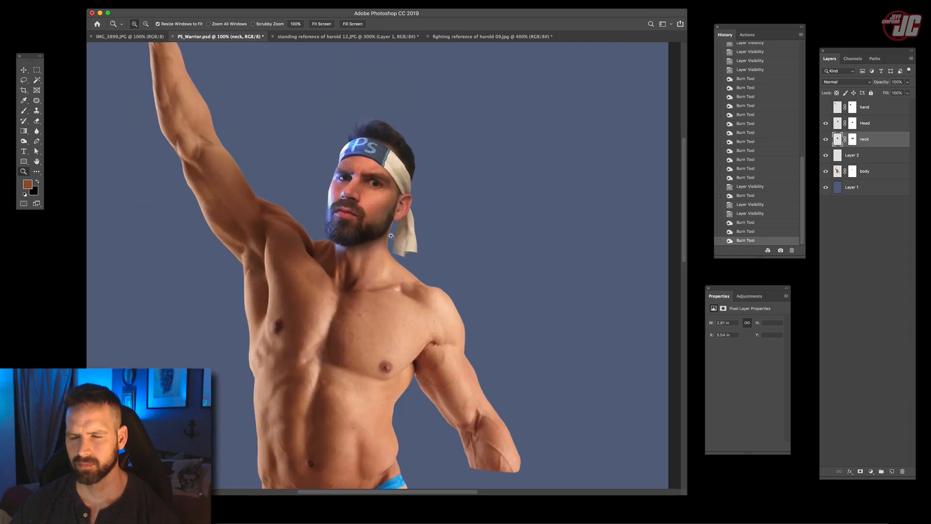
{"action": "left_click", "coordinate": [380, 241]}
{"action": "left_click", "coordinate": [380, 240]}
{"action": "left_click", "coordinate": [379, 241]}
{"action": "left_click", "coordinate": [379, 240]}
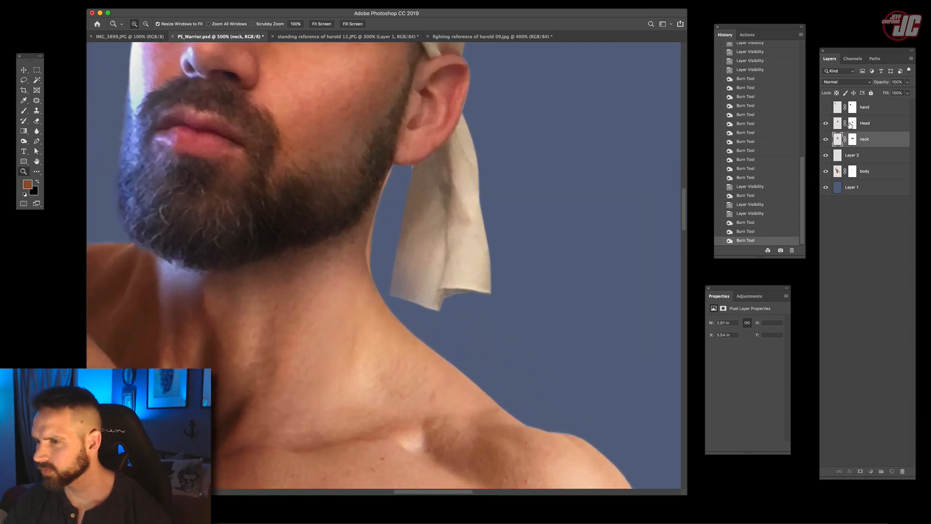
{"action": "left_click", "coordinate": [852, 123]}
{"action": "left_click", "coordinate": [24, 111]}
{"action": "right_click", "coordinate": [426, 218]}
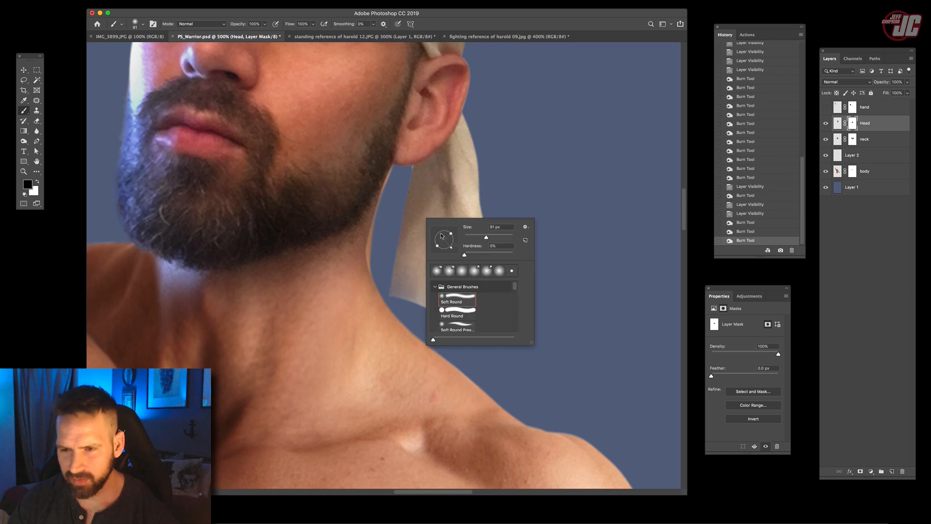
{"action": "left_click", "coordinate": [462, 235]}
{"action": "left_click", "coordinate": [470, 236]}
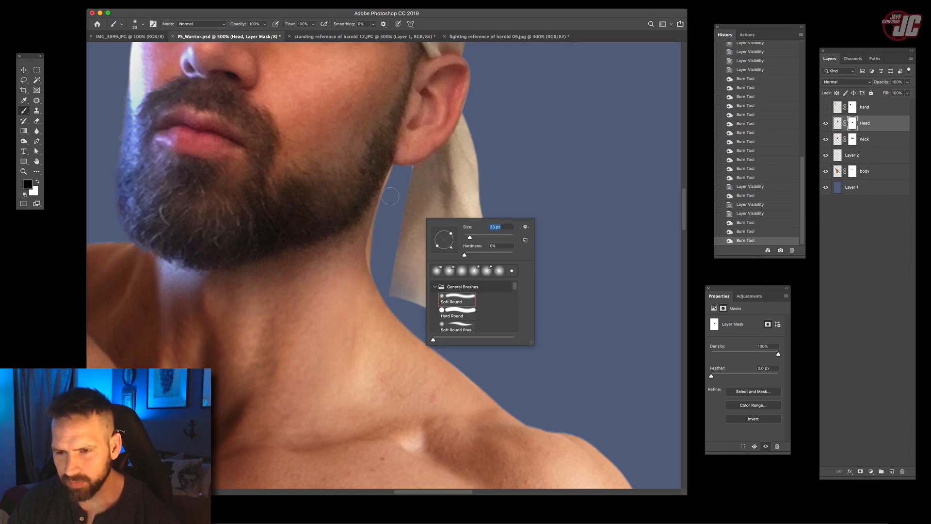
{"action": "mouse_move", "coordinate": [390, 175]}
{"action": "left_mouse_down"}
{"action": "mouse_move", "coordinate": [383, 197]}
{"action": "mouse_move", "coordinate": [388, 161]}
{"action": "left_mouse_up"}
{"action": "key", "text": "ctrl+z"}
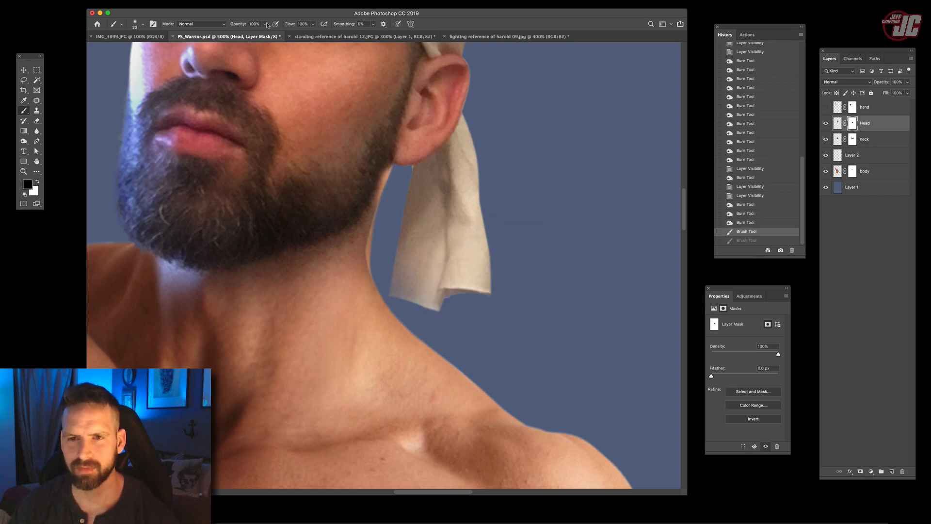
- Lower the brush opacity to 40% and mask the Head layer's neck edge beside the headband tail
{"action": "key", "text": "4"}
{"action": "left_click_drag", "start_coordinate": [394, 178], "coordinate": [380, 277]}
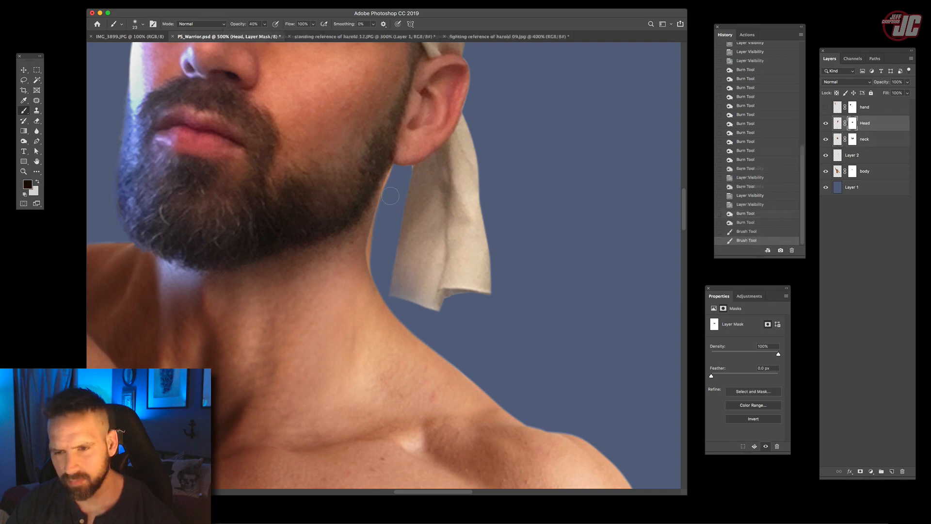
{"action": "mouse_move", "coordinate": [379, 262]}
{"action": "left_mouse_down"}
{"action": "mouse_move", "coordinate": [383, 221]}
{"action": "mouse_move", "coordinate": [378, 257]}
{"action": "mouse_move", "coordinate": [380, 237]}
{"action": "left_mouse_up"}
{"action": "left_click_drag", "start_coordinate": [379, 238], "coordinate": [393, 305]}
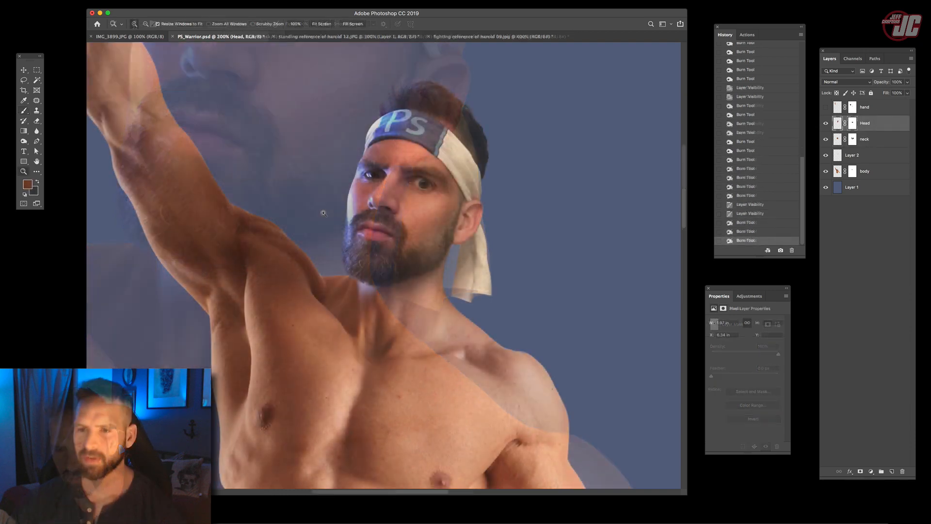
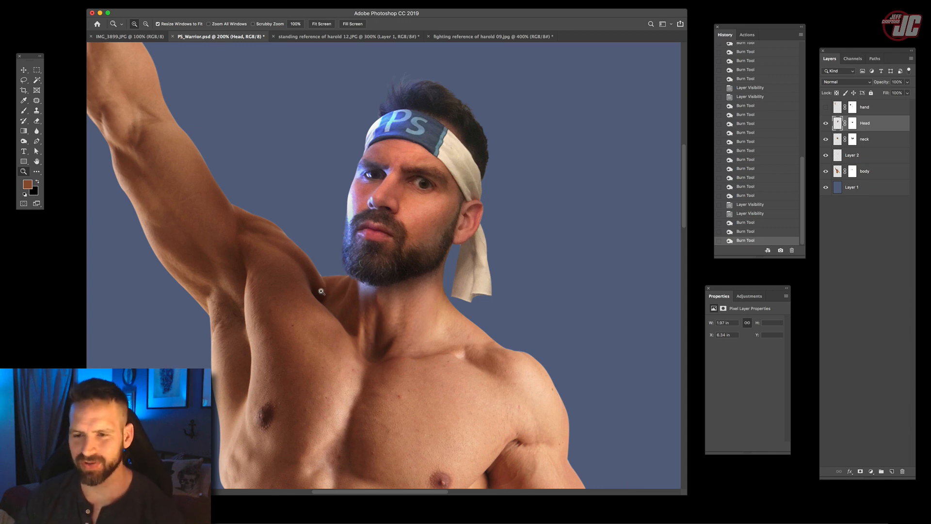
- Add a Hue/Saturation adjustment layer above the Head layer with Hue set to +7
{"action": "left_click", "coordinate": [346, 304], "text": "alt"}
{"action": "left_click", "coordinate": [373, 284]}
{"action": "key", "text": "v"}
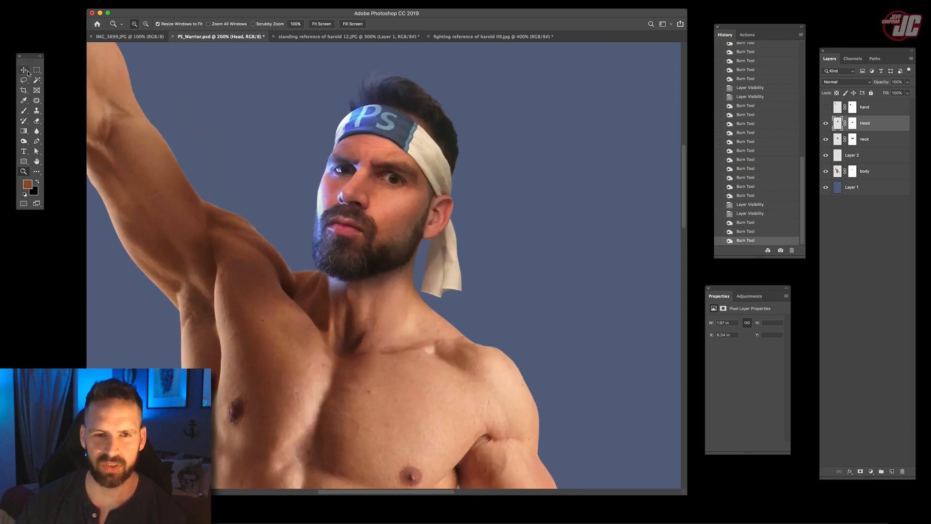
{"action": "left_click", "coordinate": [871, 470]}
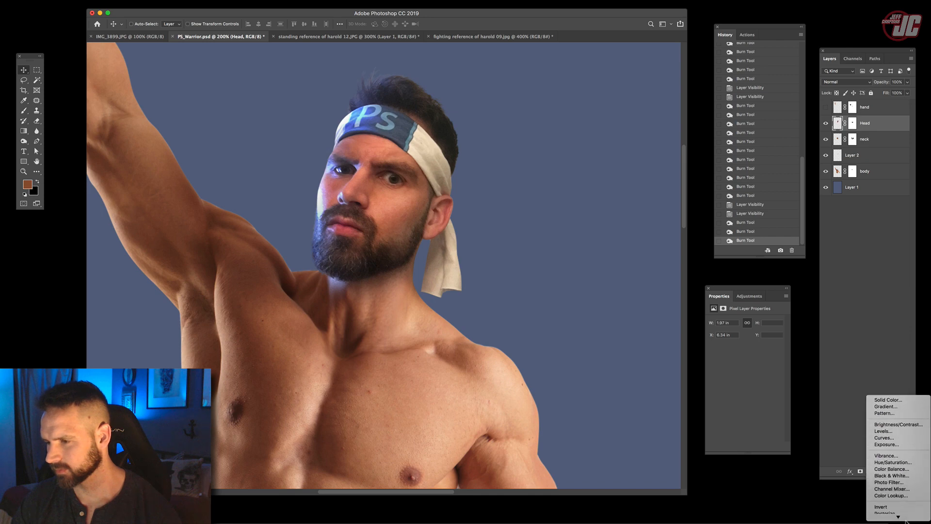
{"action": "left_click", "coordinate": [892, 451]}
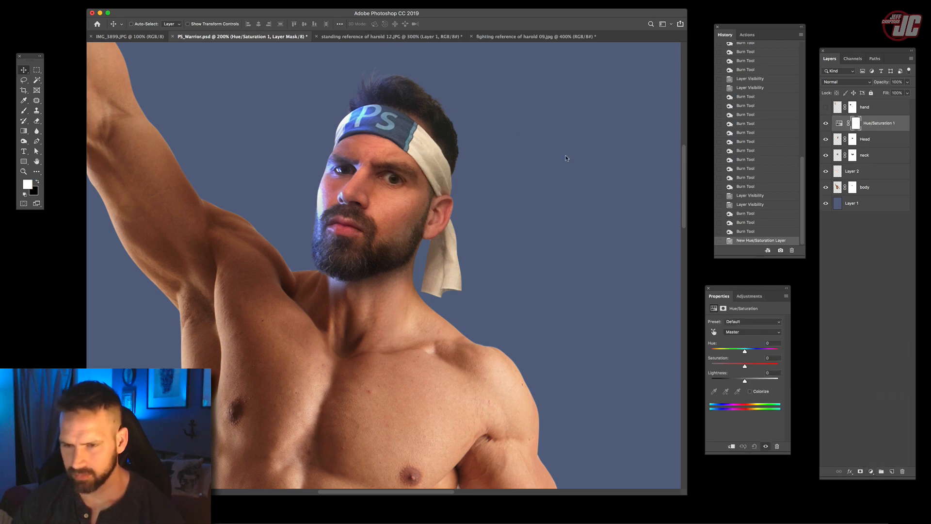
{"action": "left_click_drag", "start_coordinate": [731, 286], "coordinate": [511, 160]}
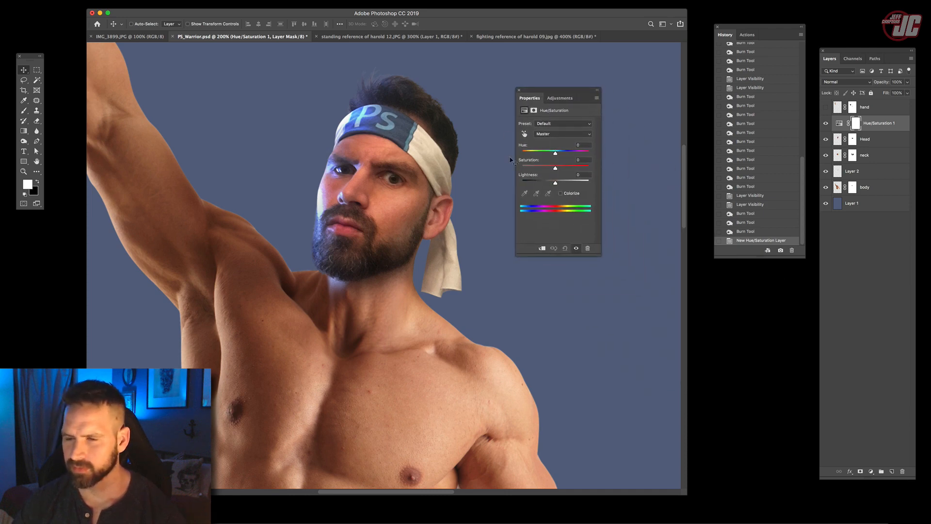
{"action": "left_click_drag", "start_coordinate": [539, 87], "coordinate": [550, 84]}
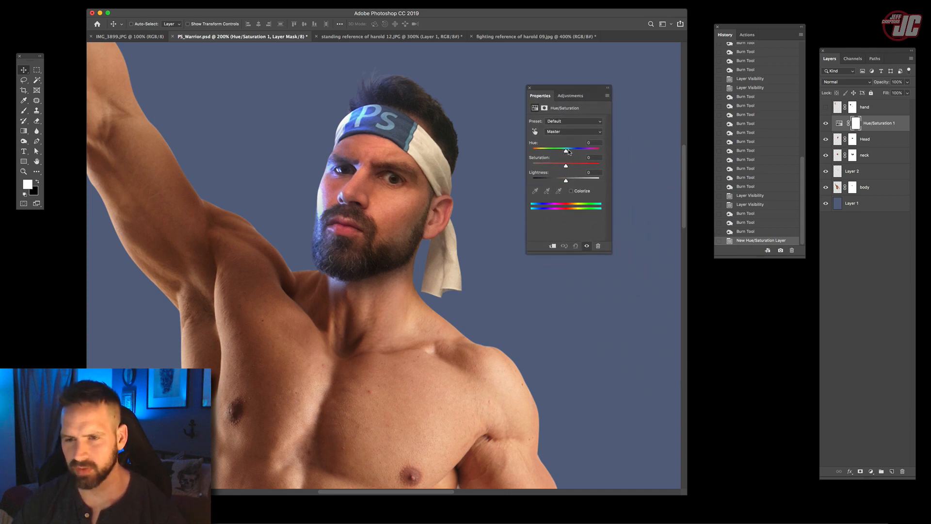
{"action": "left_click_drag", "start_coordinate": [566, 151], "coordinate": [568, 154]}
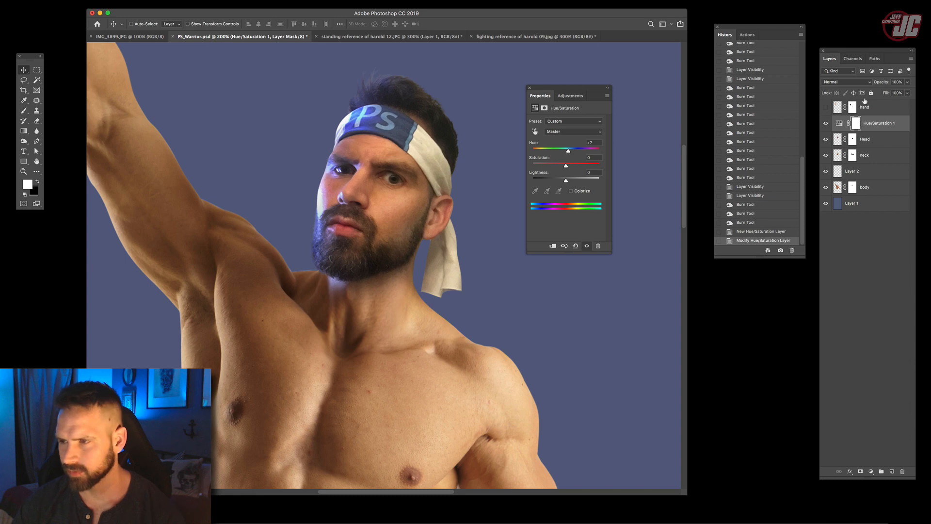
- Clip the Hue/Saturation adjustment to the Head layer, compare with it hidden, and set its Hue to +3
{"action": "right_click", "coordinate": [874, 123]}
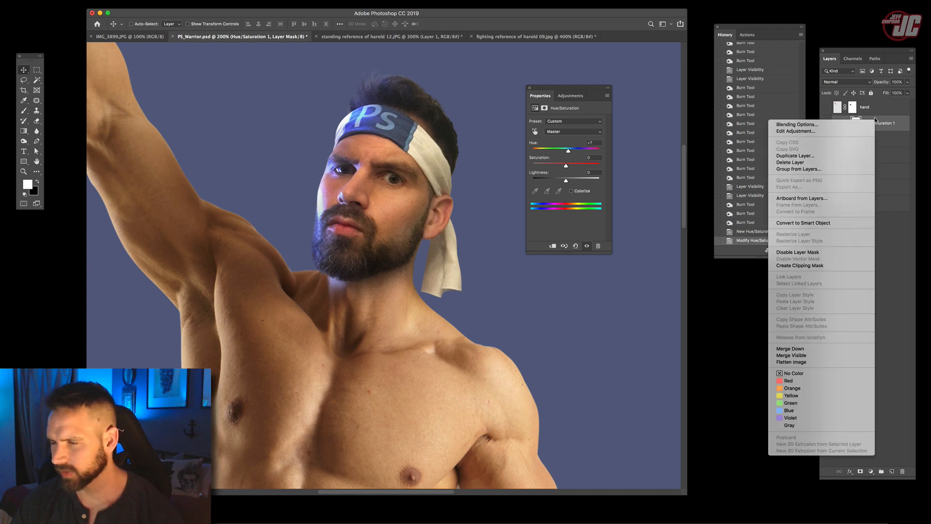
{"action": "left_click", "coordinate": [801, 265]}
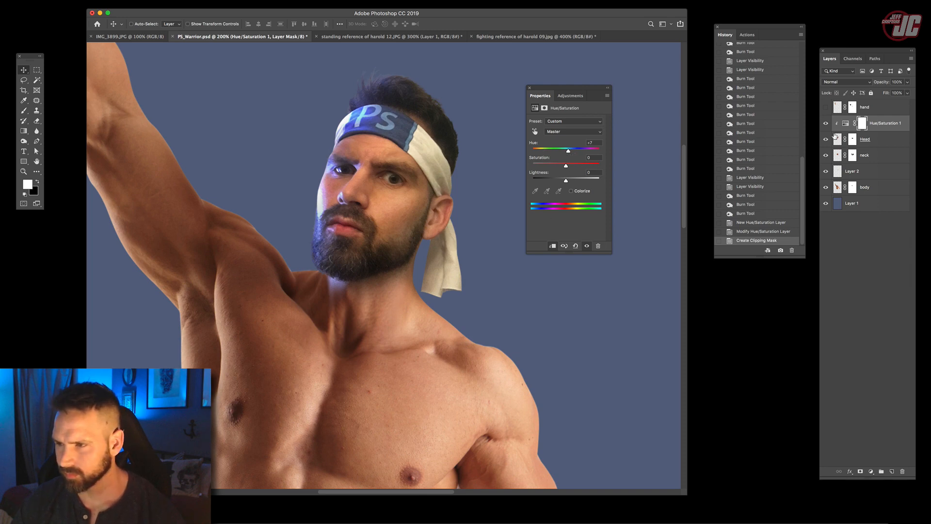
{"action": "left_click", "coordinate": [824, 124]}
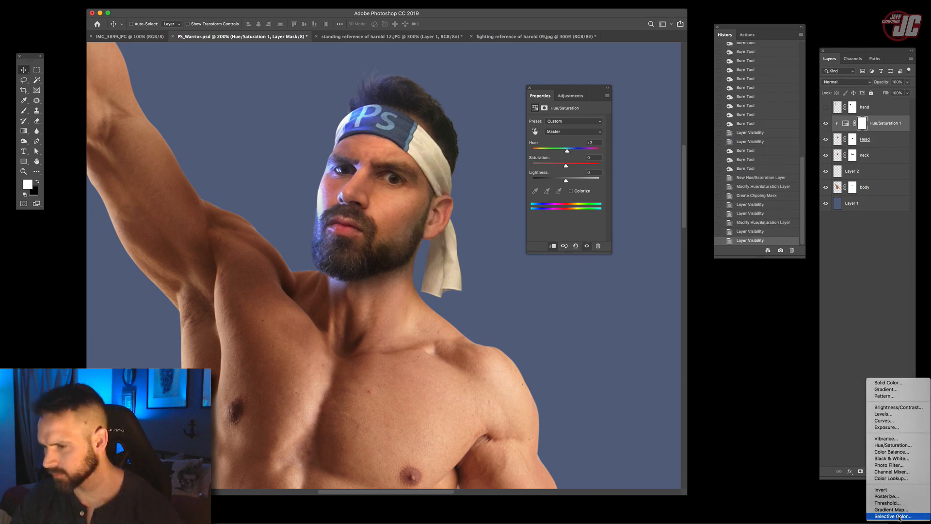
- Add a Selective Color adjustment clipped to the Head layer, with Black at +21% and Cyan reduced in the Reds
{"action": "left_click", "coordinate": [897, 515]}
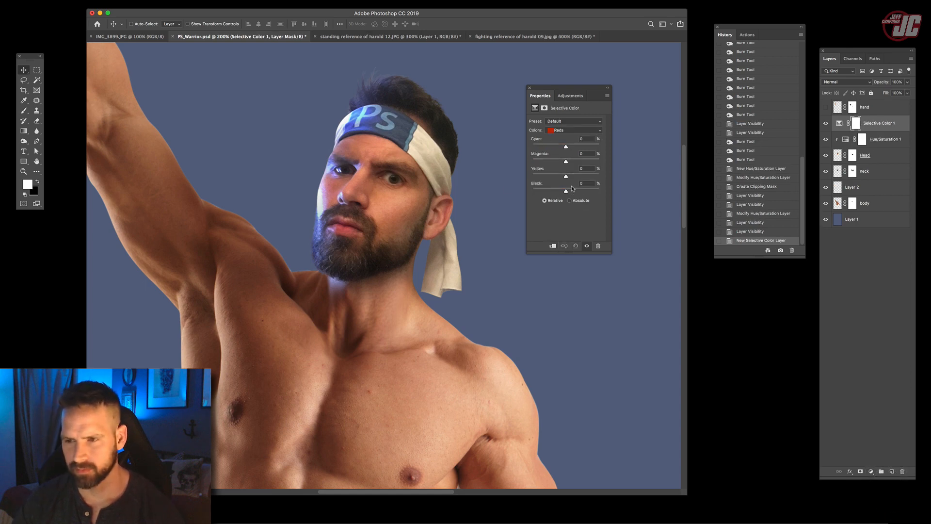
{"action": "left_click_drag", "start_coordinate": [566, 191], "coordinate": [574, 191]}
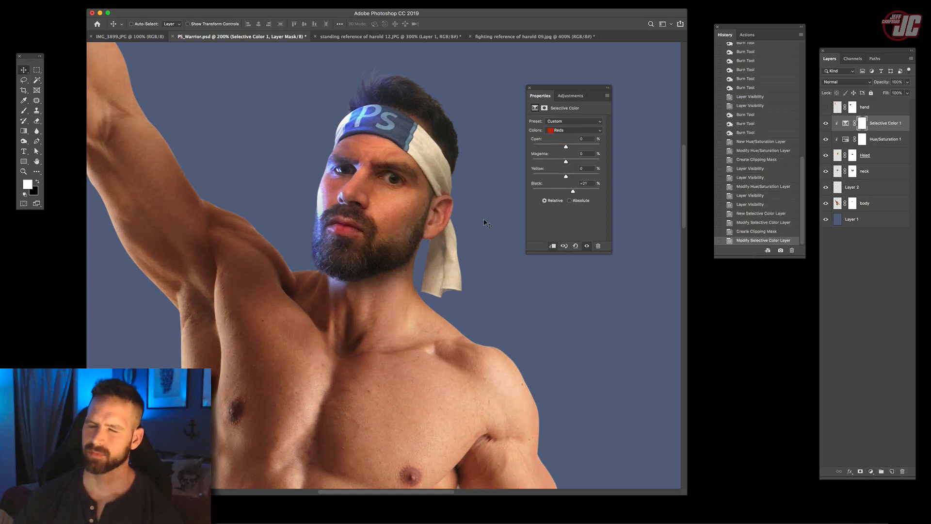
{"action": "left_click_drag", "start_coordinate": [565, 144], "coordinate": [557, 145]}
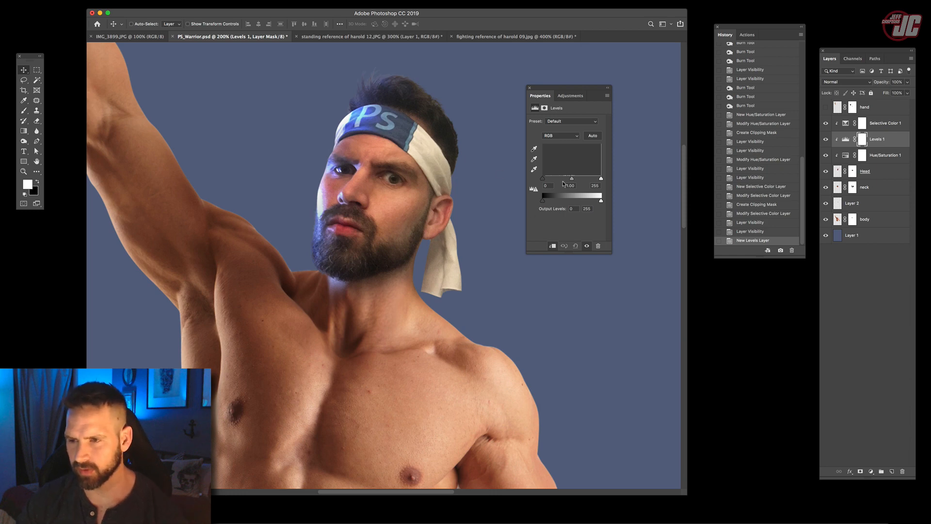
- Set the clipped Levels adjustment to midtones 0.85 and output white 221, and brush its mask over the face with a soft brush at lowered opacity
{"action": "left_click_drag", "start_coordinate": [571, 180], "coordinate": [594, 203]}
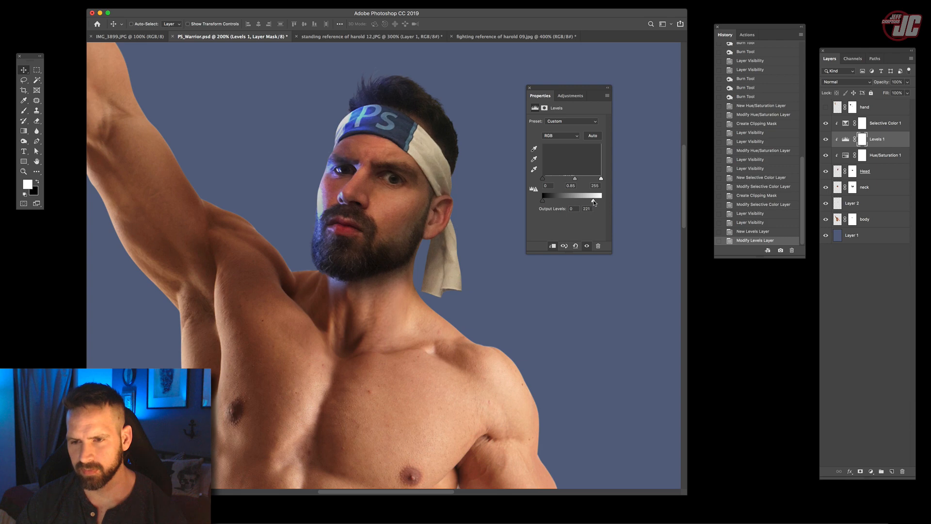
{"action": "left_click", "coordinate": [862, 140]}
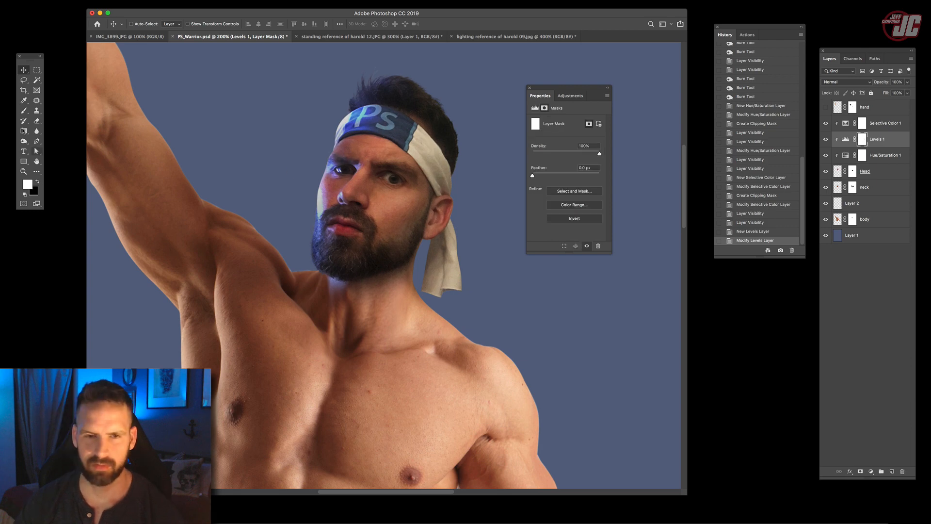
{"action": "left_click", "coordinate": [24, 110]}
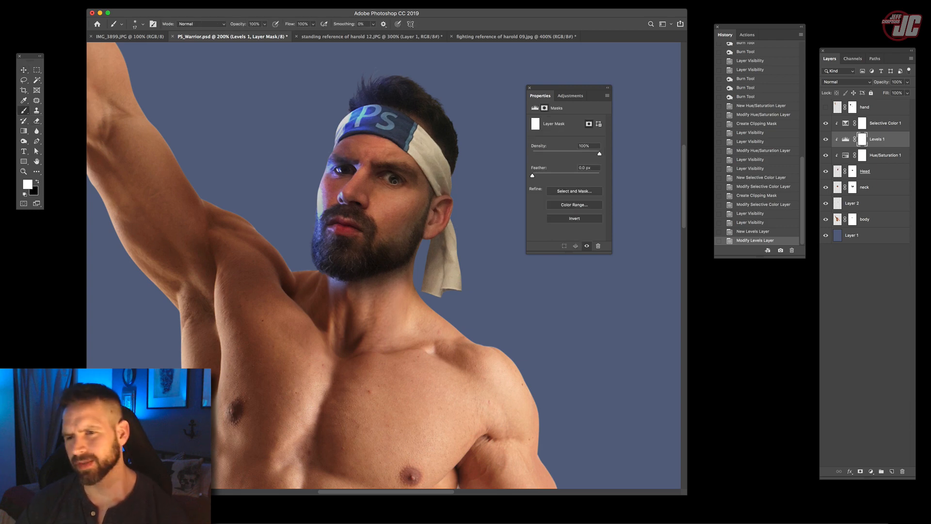
{"action": "right_click", "coordinate": [394, 180]}
{"action": "left_click", "coordinate": [459, 199]}
{"action": "mouse_move", "coordinate": [431, 144]}
{"action": "left_mouse_down"}
{"action": "mouse_move", "coordinate": [407, 182]}
{"action": "mouse_move", "coordinate": [379, 160]}
{"action": "left_mouse_up"}
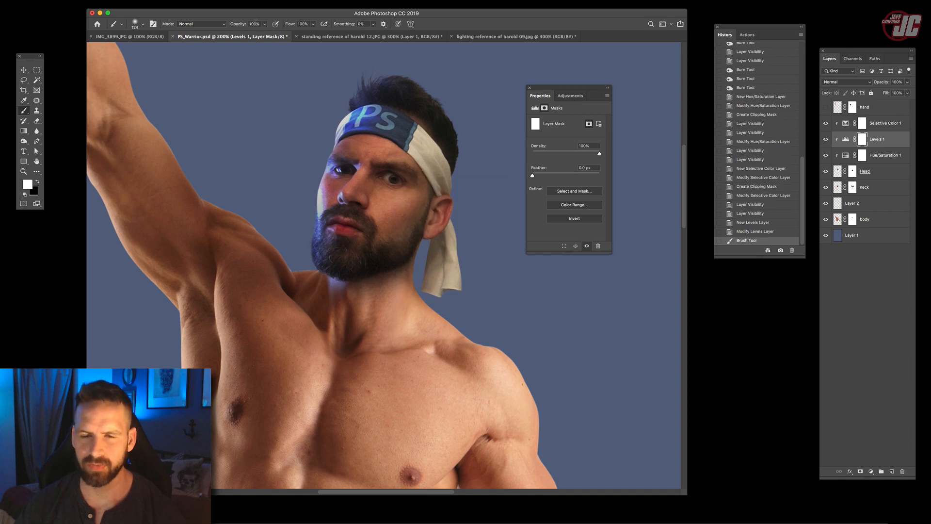
{"action": "left_click", "coordinate": [264, 24]}
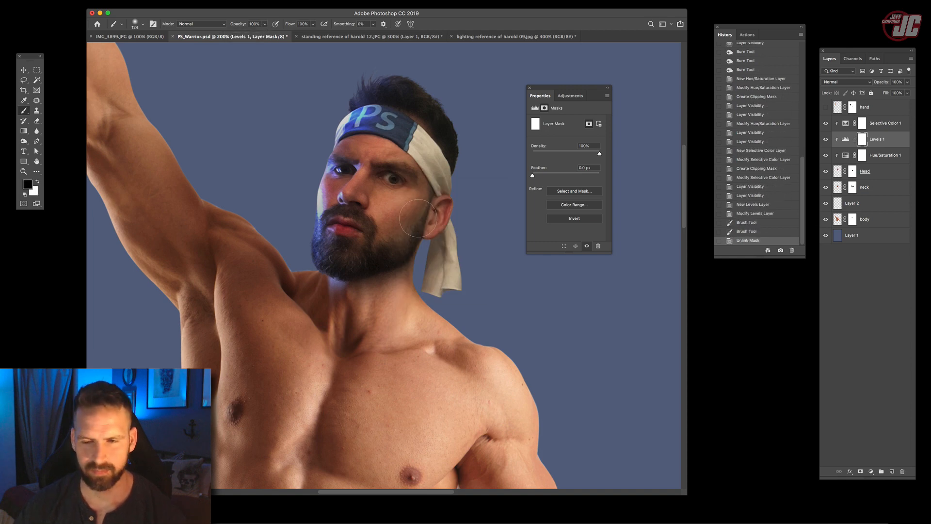
{"action": "mouse_move", "coordinate": [373, 238]}
{"action": "left_mouse_down"}
{"action": "mouse_move", "coordinate": [389, 217]}
{"action": "mouse_move", "coordinate": [378, 192]}
{"action": "mouse_move", "coordinate": [394, 181]}
{"action": "mouse_move", "coordinate": [392, 104]}
{"action": "mouse_move", "coordinate": [402, 210]}
{"action": "left_mouse_up"}
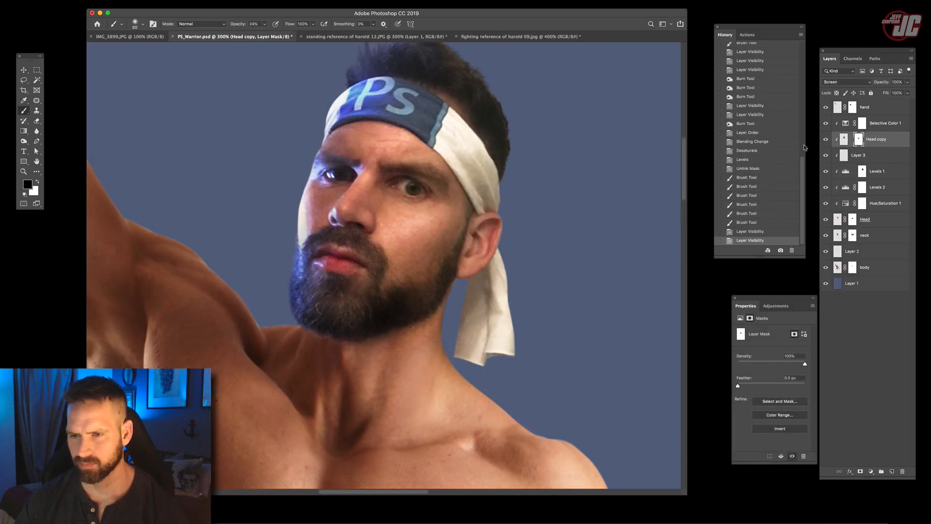
- Set the opacity of the Screen-blended Head copy layer to 60% and check the whole figure
{"action": "left_click", "coordinate": [907, 83]}
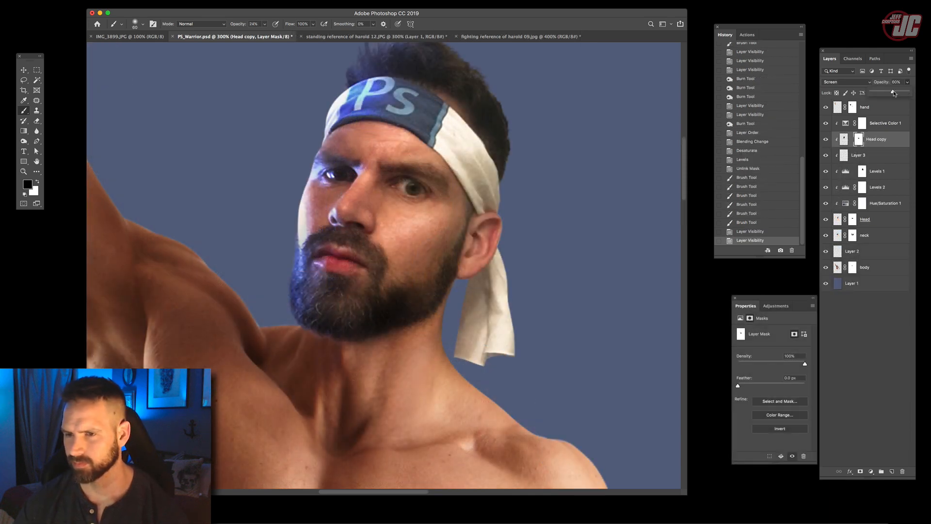
{"action": "left_click_drag", "start_coordinate": [893, 94], "coordinate": [892, 93]}
{"action": "key", "text": "z"}
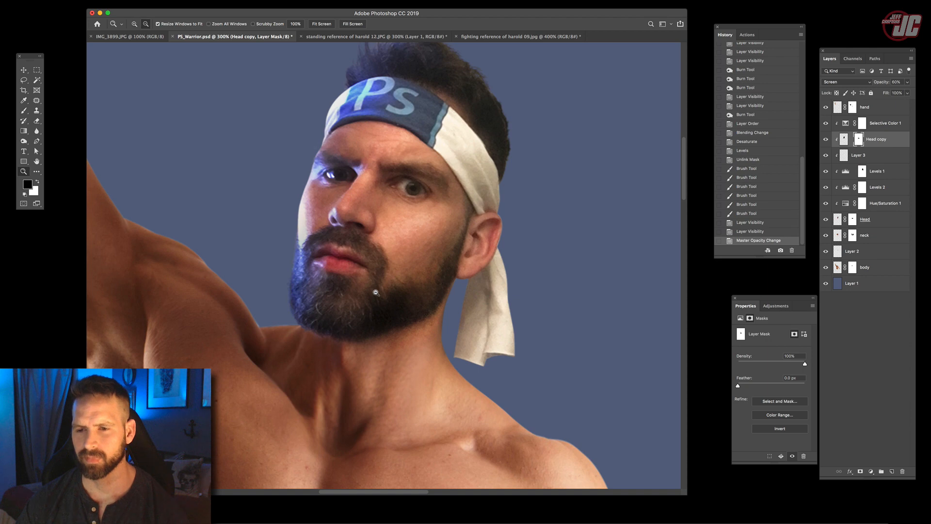
{"action": "left_click", "coordinate": [376, 293], "text": "alt"}
{"action": "left_click", "coordinate": [376, 292], "text": "alt"}
{"action": "left_click_drag", "start_coordinate": [386, 289], "coordinate": [355, 219]}
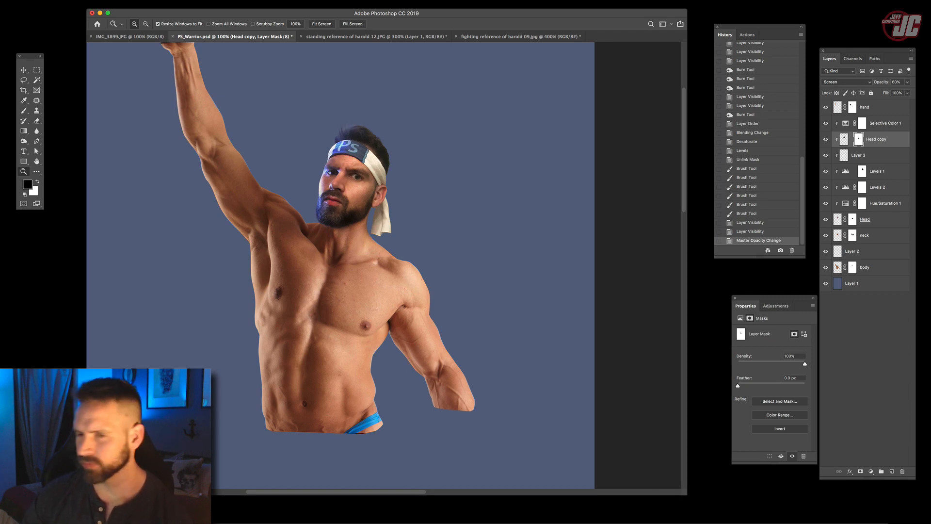
- Open shutterstock_68148757.jpg and start a Pen path at the jeans' hip, following the edge between the bare waist and the waistband
{"action": "left_click_drag", "start_coordinate": [606, 286], "coordinate": [318, 522]}
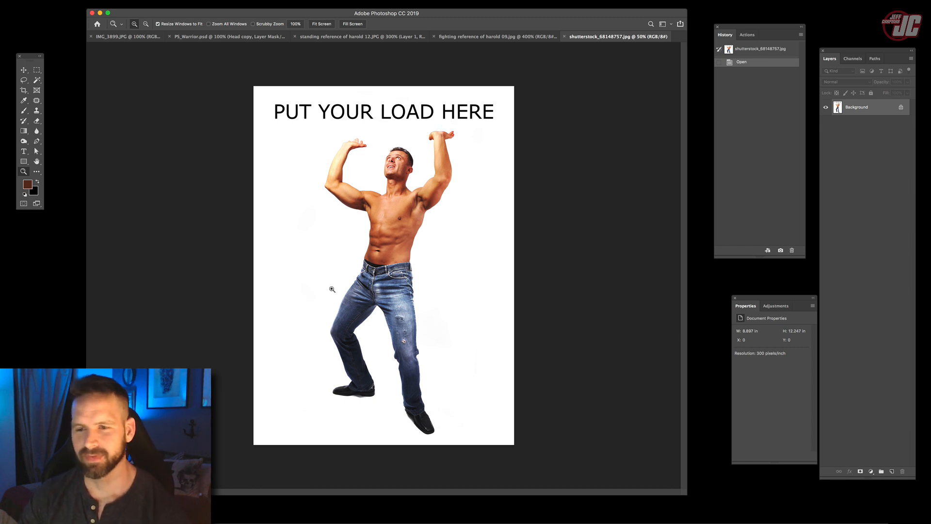
{"action": "left_click_drag", "start_coordinate": [332, 289], "coordinate": [320, 160]}
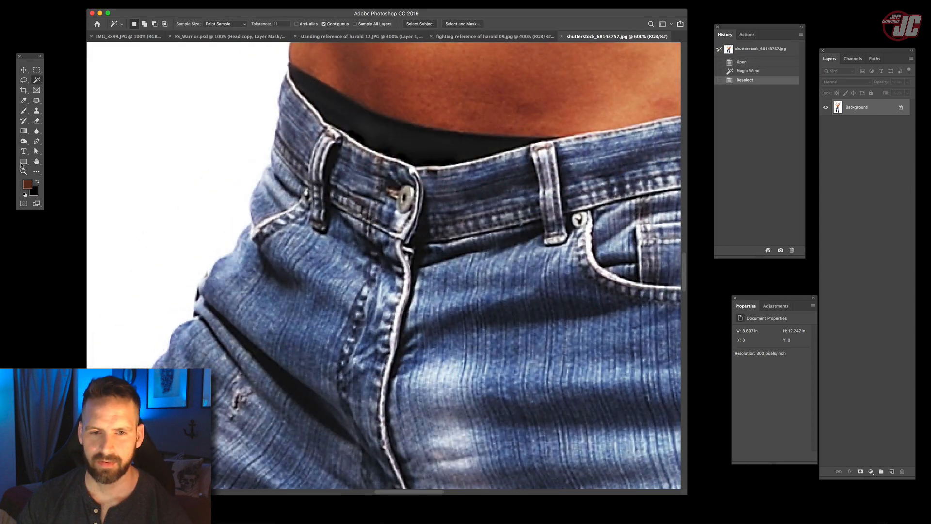
{"action": "key", "text": "z"}
{"action": "scroll", "coordinate": [271, 114], "scroll_direction": "left", "scroll_amount": 2}
{"action": "left_click", "coordinate": [251, 114]}
{"action": "key", "text": "p"}
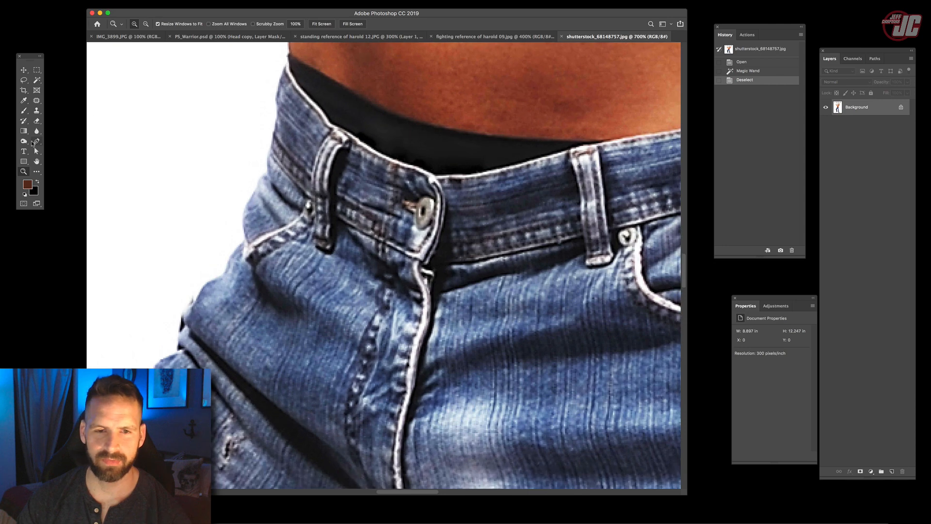
{"action": "scroll", "coordinate": [253, 211], "scroll_direction": "up", "scroll_amount": 5}
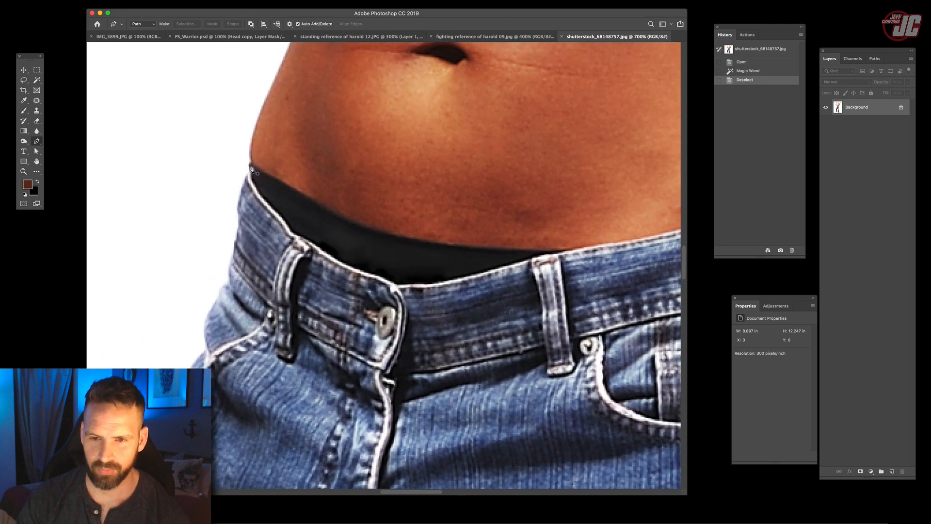
{"action": "left_click", "coordinate": [250, 165]}
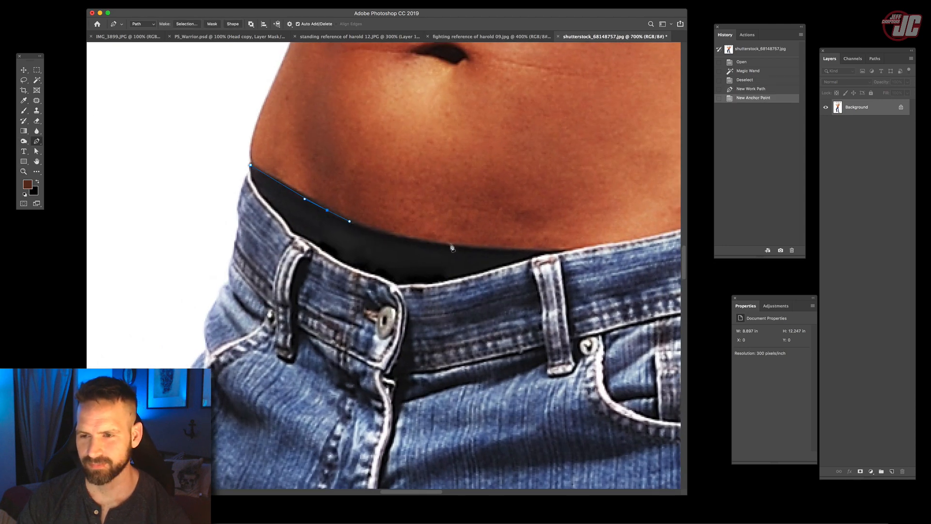
{"action": "left_click", "coordinate": [495, 250]}
{"action": "scroll", "coordinate": [495, 250], "scroll_direction": "right", "scroll_amount": 5}
{"action": "scroll", "coordinate": [495, 249], "scroll_direction": "down", "scroll_amount": 1}
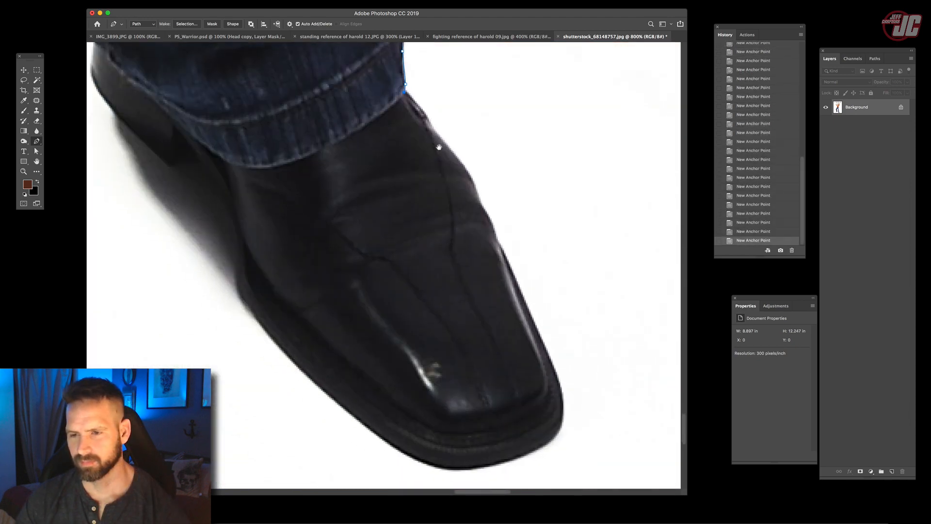
- Continue the Pen path along the waistband, down the outside of the jeans leg and around the shoe's toe, undoing the last misplaced anchor
{"action": "left_click_drag", "start_coordinate": [439, 147], "coordinate": [444, 254]}
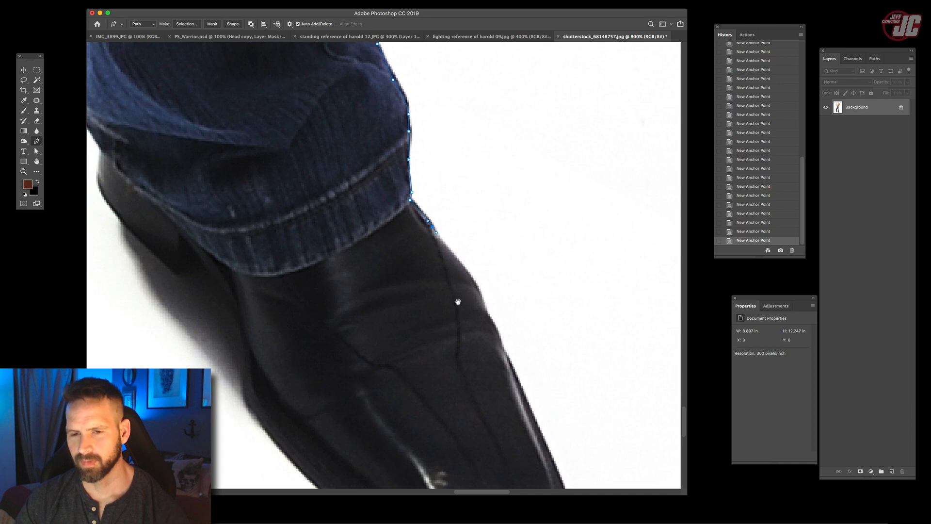
{"action": "left_click_drag", "start_coordinate": [458, 301], "coordinate": [450, 178]}
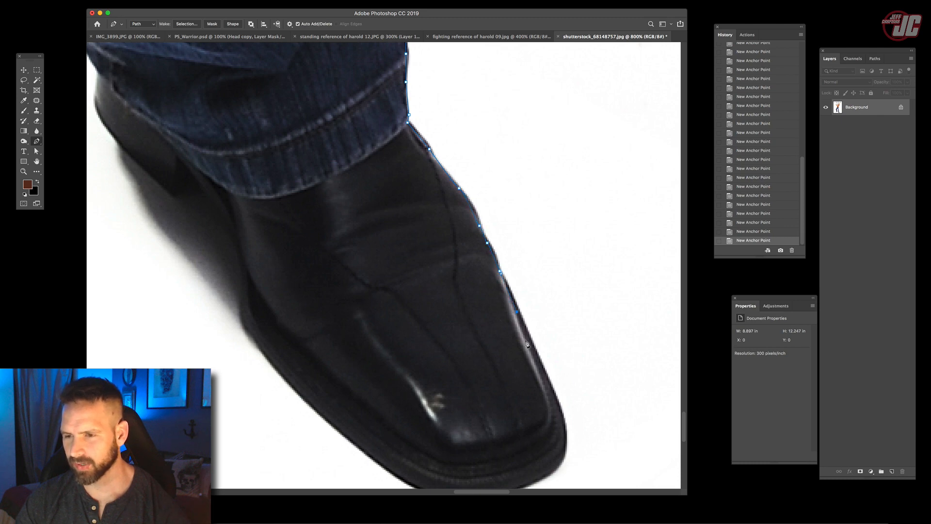
{"action": "left_click_drag", "start_coordinate": [526, 342], "coordinate": [499, 204]}
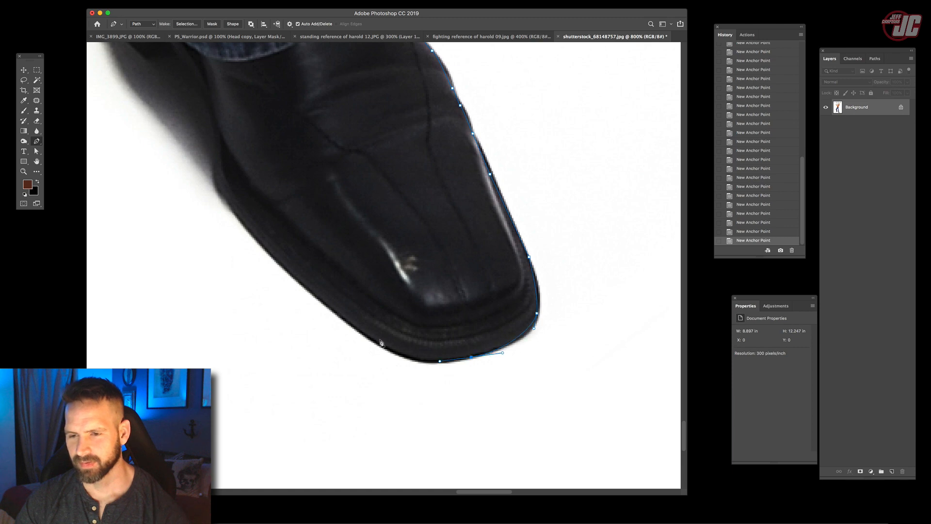
{"action": "left_click_drag", "start_coordinate": [390, 350], "coordinate": [358, 330]}
{"action": "key", "text": "super+z"}
- Trace the Pen path along the shoe's sole to its heel and onward around the jeans back up to the hip
{"action": "left_click_drag", "start_coordinate": [321, 291], "coordinate": [426, 380]}
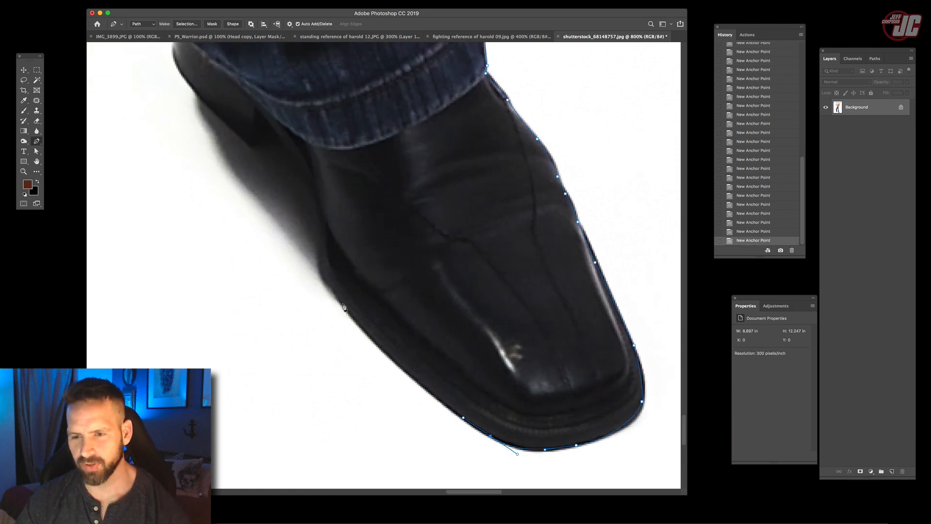
{"action": "left_click_drag", "start_coordinate": [341, 305], "coordinate": [325, 280]}
{"action": "left_click_drag", "start_coordinate": [320, 248], "coordinate": [415, 318]}
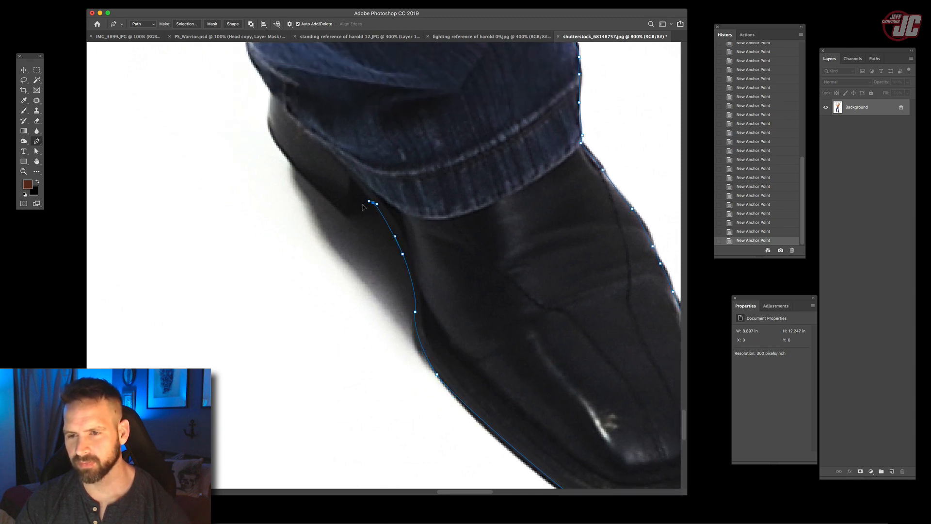
{"action": "left_click", "coordinate": [349, 218]}
{"action": "left_click_drag", "start_coordinate": [293, 173], "coordinate": [396, 297]}
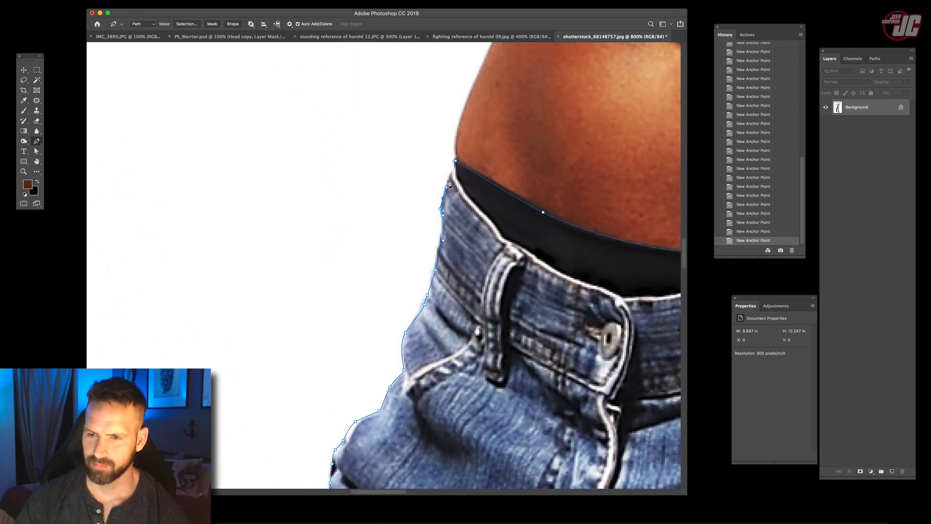
- Undo the path closure, resume from the last anchor at the hip and close the jeans outline at its starting point
{"action": "key", "text": "super+z"}
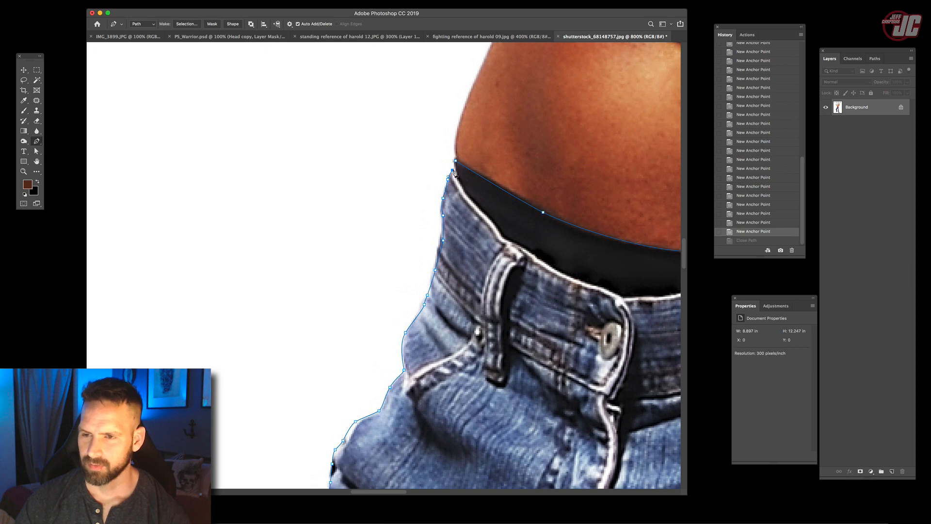
{"action": "left_click", "coordinate": [452, 170]}
{"action": "left_click", "coordinate": [453, 170], "text": "alt"}
{"action": "left_click", "coordinate": [455, 160]}
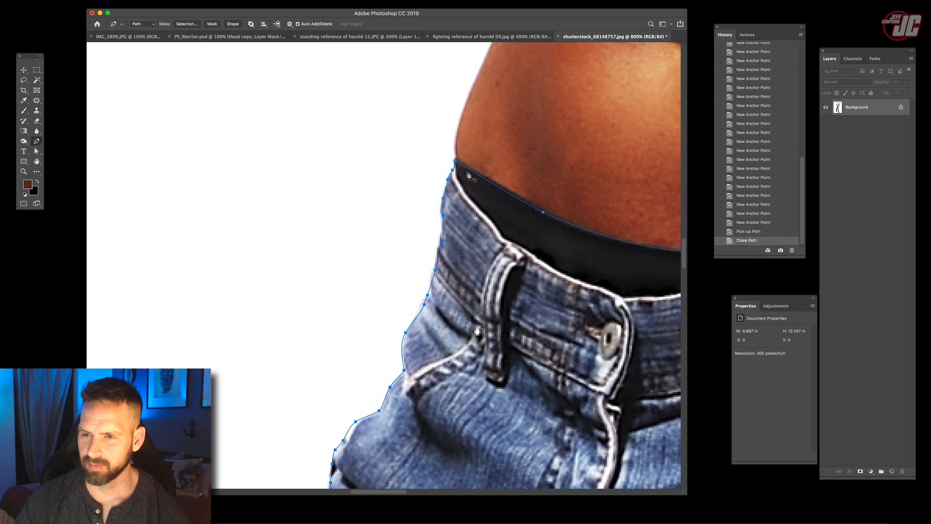
- Turn the closed jeans path into a selection and bring the cut-out jeans into PS_Warrior.psd as a new layer
{"action": "left_click", "coordinate": [23, 70]}
{"action": "left_click", "coordinate": [875, 60]}
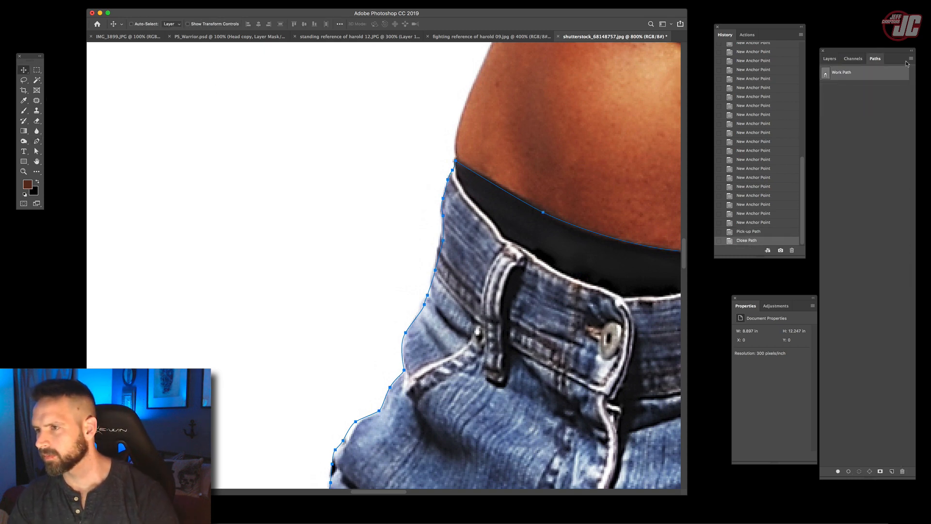
{"action": "right_click", "coordinate": [900, 79]}
{"action": "left_click", "coordinate": [852, 99]}
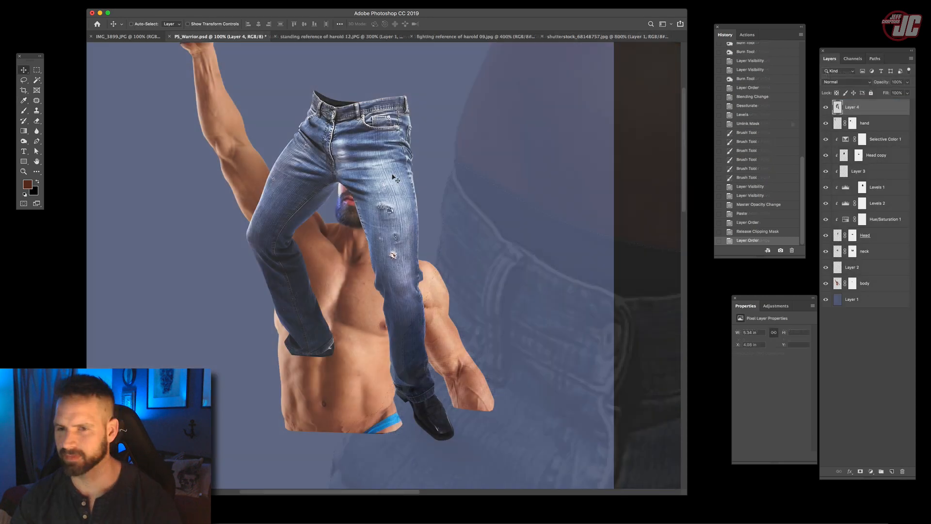
{"action": "left_click_drag", "start_coordinate": [232, 44], "coordinate": [232, 175]}
- Move the jeans layer off the torso to a spot just below the bare waist
{"action": "key", "text": "z"}
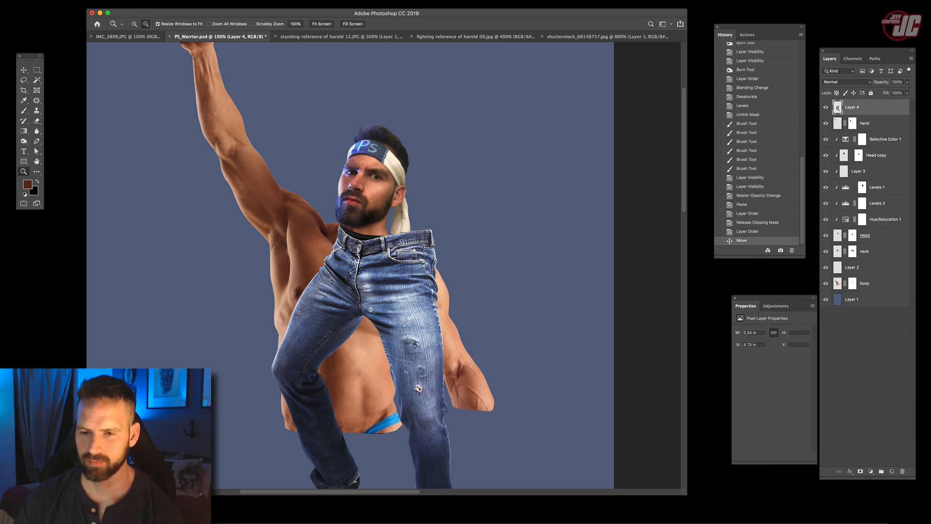
{"action": "left_click", "coordinate": [367, 294], "text": "alt"}
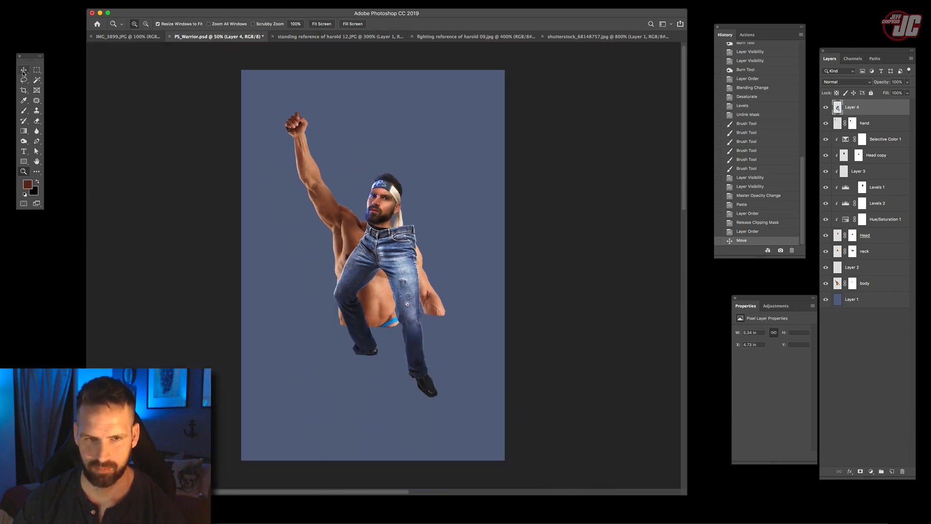
{"action": "key", "text": "v"}
{"action": "left_click_drag", "start_coordinate": [408, 291], "coordinate": [384, 405]}
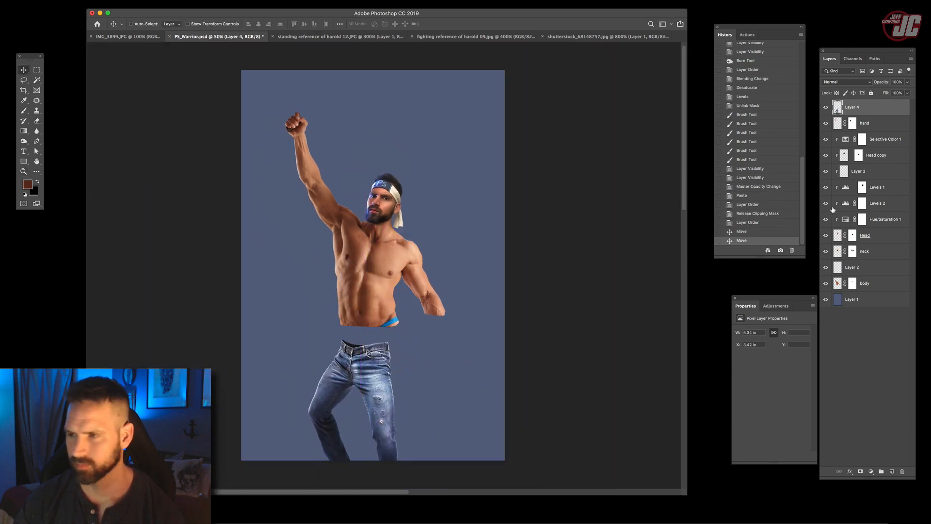
- Group all layers from hand through body and name the group "Upper body"
{"action": "left_click", "coordinate": [882, 122]}
{"action": "left_click", "coordinate": [877, 282], "text": "shift"}
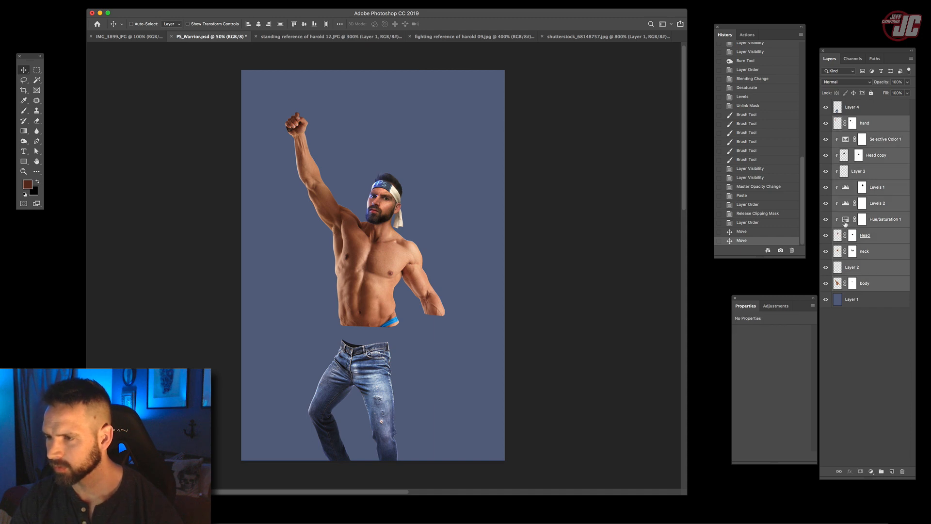
{"action": "key", "text": "super+g"}
{"action": "double_click", "coordinate": [855, 120]}
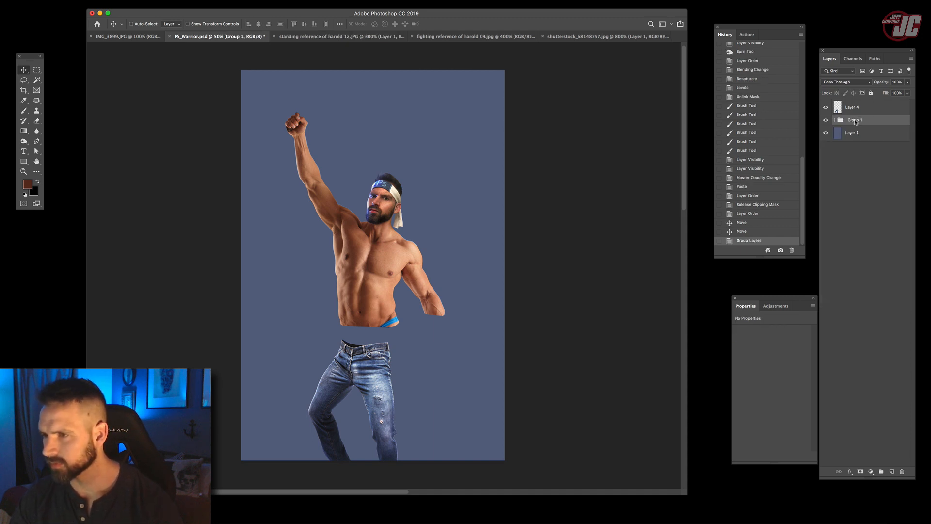
{"action": "type", "text": "Upp"}
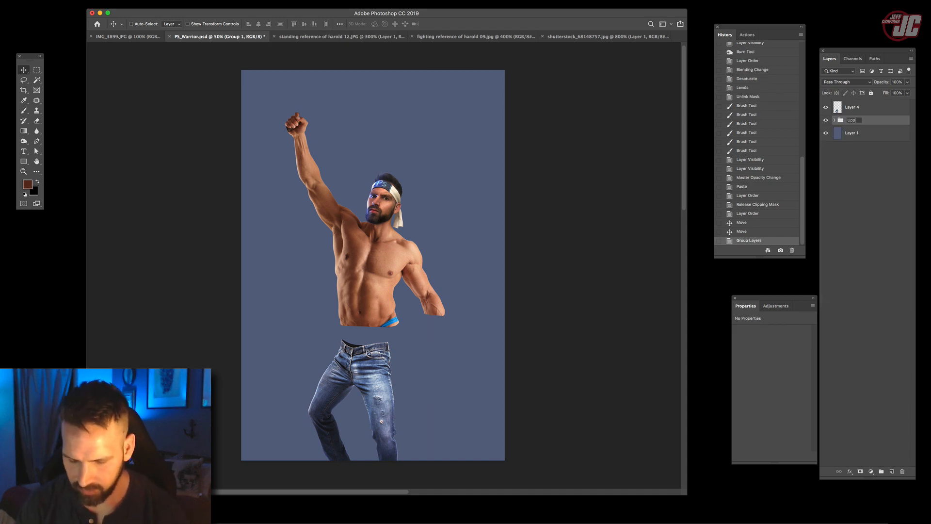
{"action": "type", "text": "er body"}
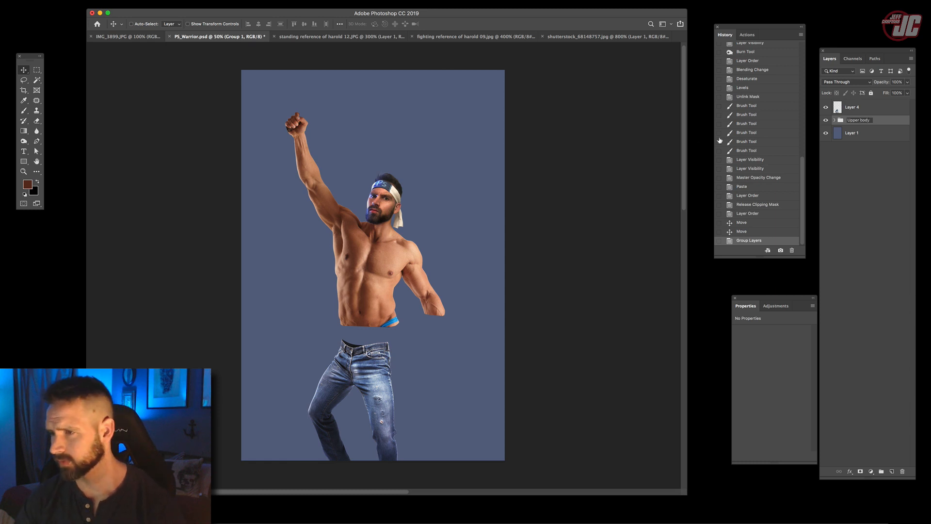
- Rename the jeans layer "legs"
{"action": "double_click", "coordinate": [856, 105]}
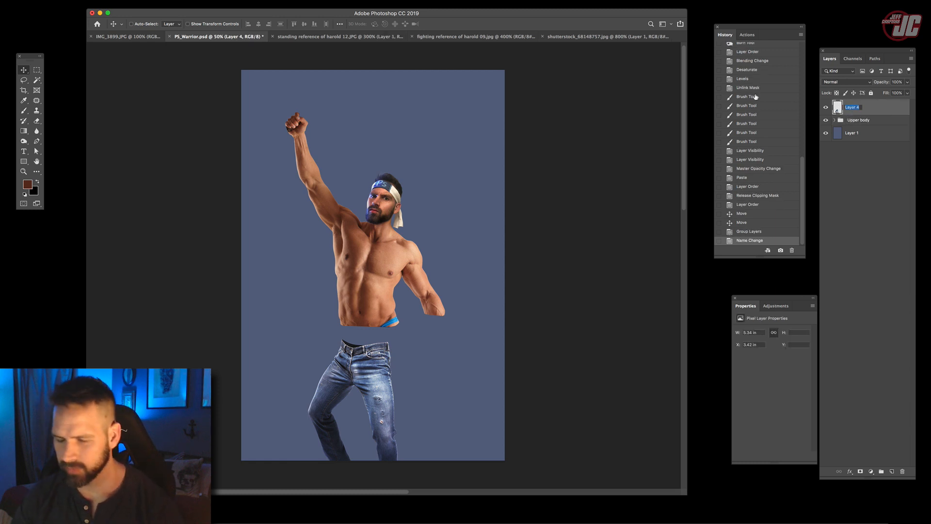
{"action": "type", "text": "legs"}
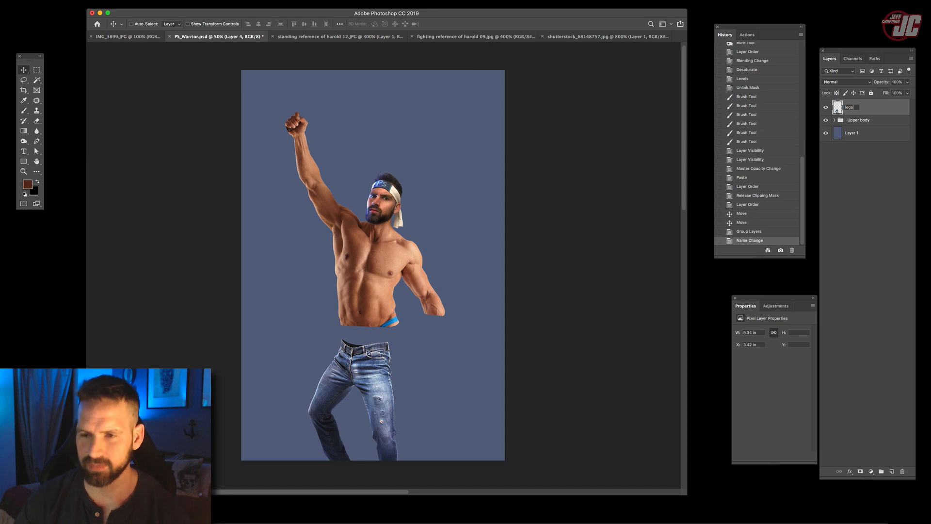
{"action": "key", "text": "Return"}
- Reposition the upper body and legs so the waists meet, and scale the legs layer down to fit the torso
{"action": "left_click_drag", "start_coordinate": [383, 255], "coordinate": [383, 236]}
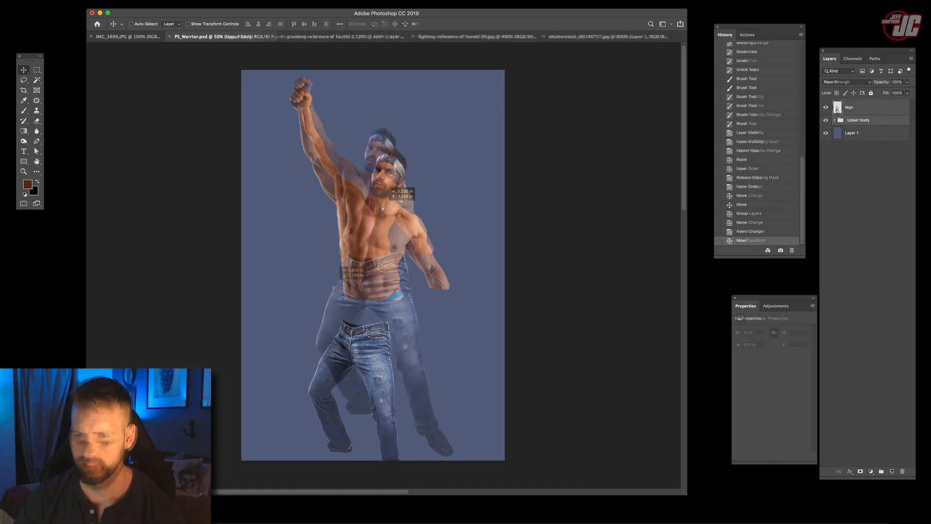
{"action": "left_click_drag", "start_coordinate": [326, 286], "coordinate": [327, 285]}
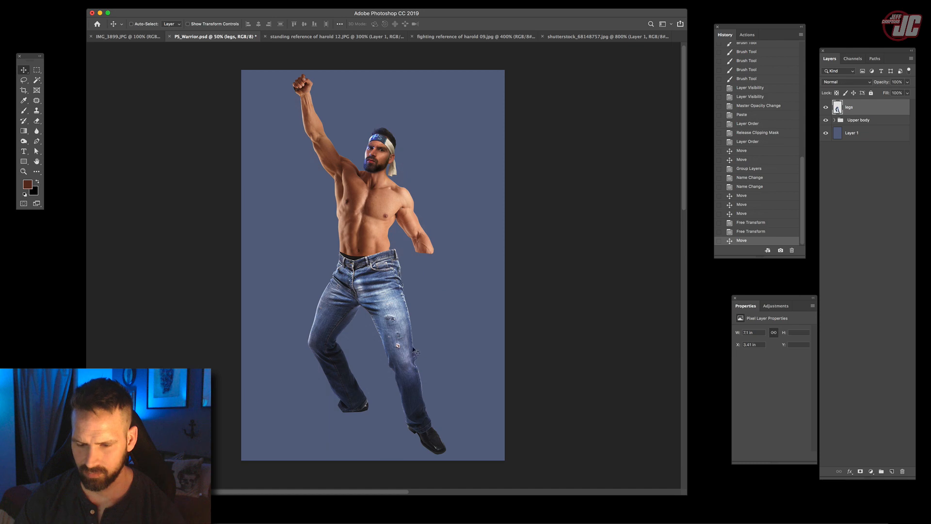
{"action": "key", "text": "super+t"}
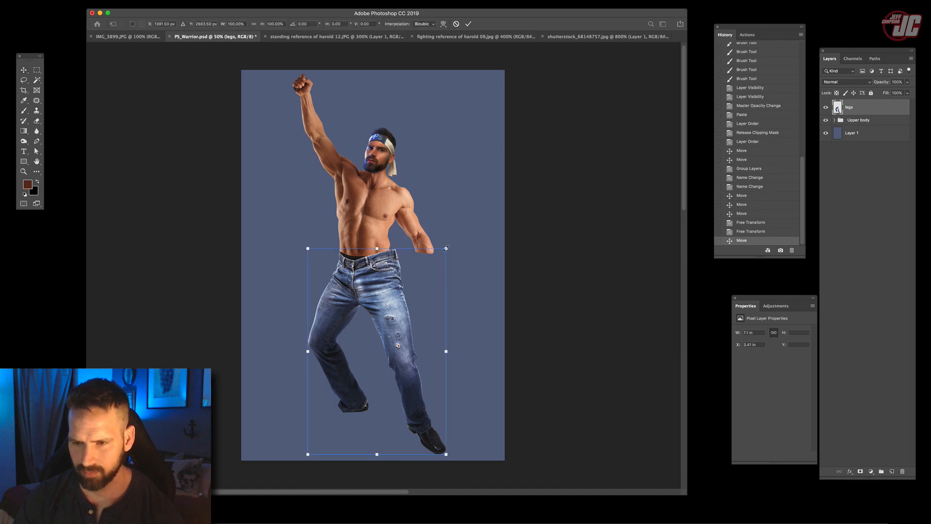
{"action": "left_click_drag", "start_coordinate": [441, 249], "coordinate": [416, 264]}
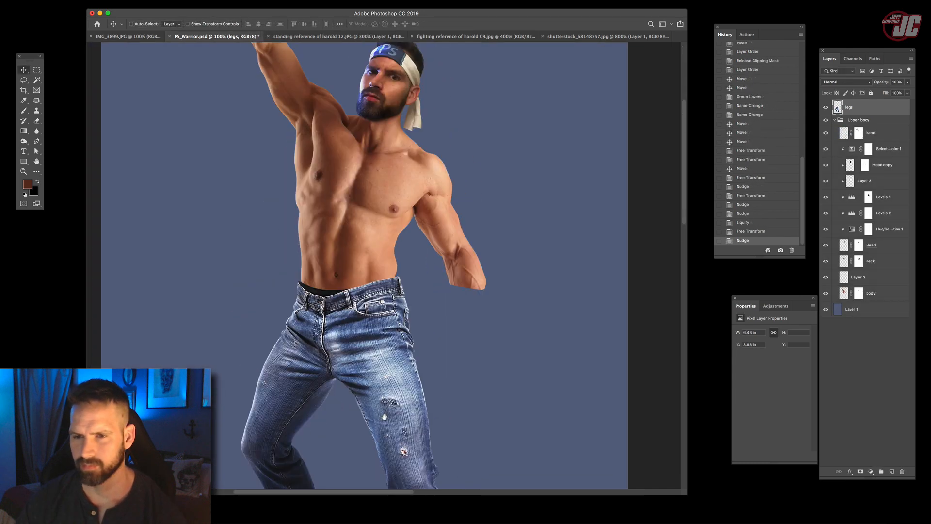
{"action": "scroll", "coordinate": [166, 149], "scroll_direction": "down", "scroll_amount": 5}
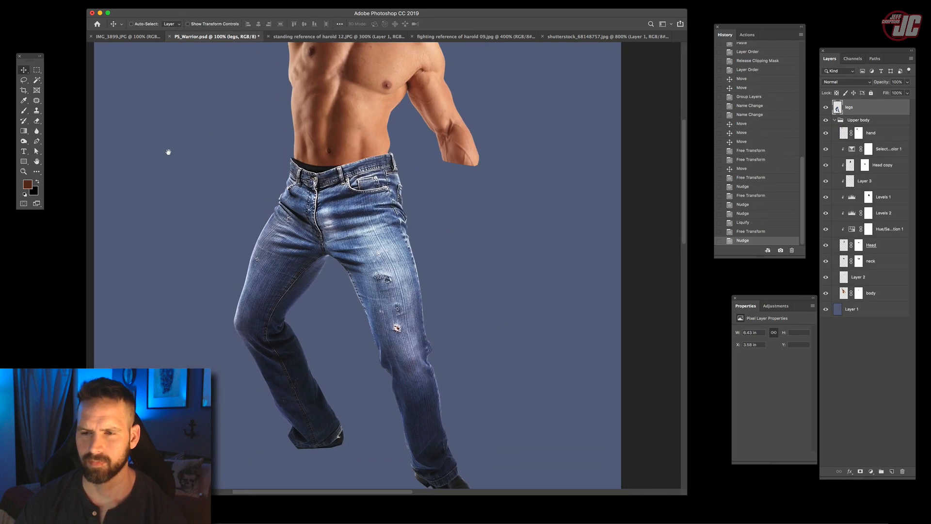
- Shrink the legs layer slightly with Free Transform and realign the waistband under the torso
{"action": "key", "text": "super+t"}
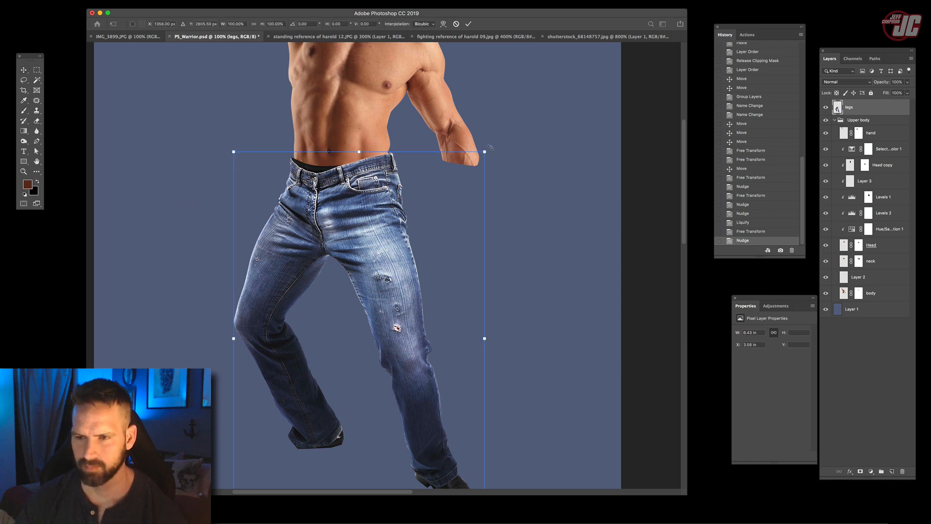
{"action": "left_click_drag", "start_coordinate": [485, 153], "coordinate": [479, 157]}
{"action": "left_click_drag", "start_coordinate": [388, 190], "coordinate": [395, 195]}
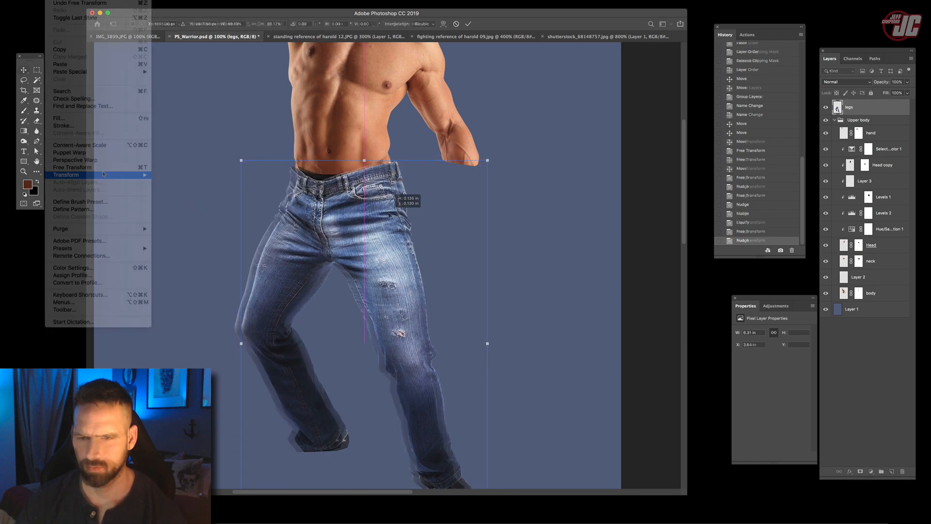
- Warp the legs layer so the waistband and outer hip widen to cover the torso's waist
{"action": "mouse_move", "coordinate": [103, 175]}
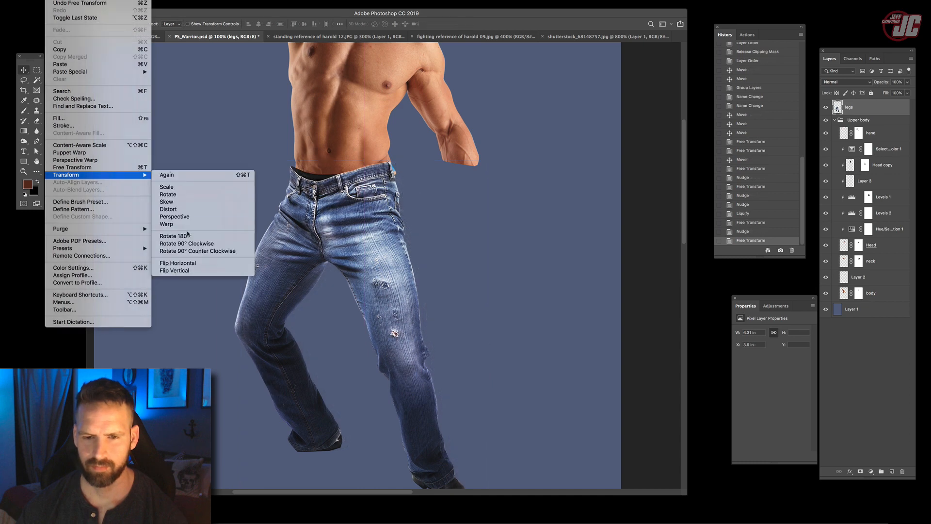
{"action": "left_click", "coordinate": [184, 225]}
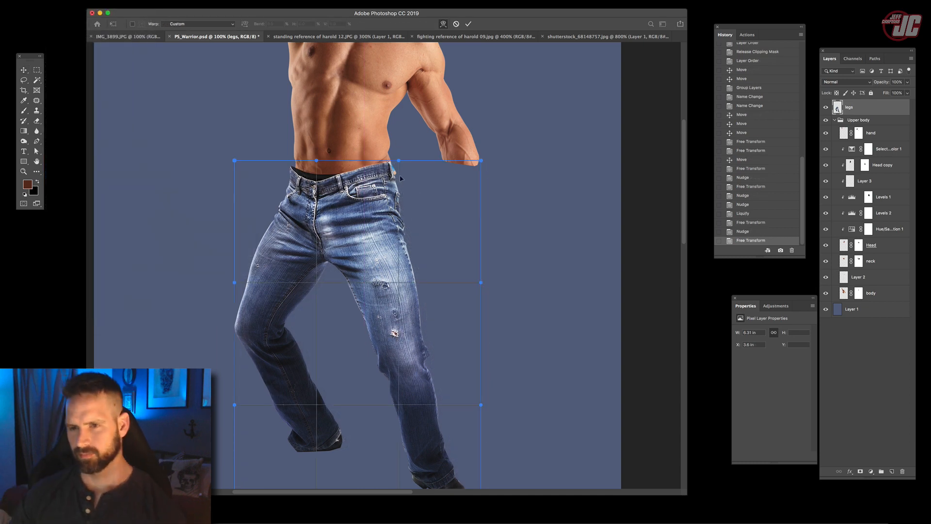
{"action": "left_click_drag", "start_coordinate": [401, 161], "coordinate": [411, 159]}
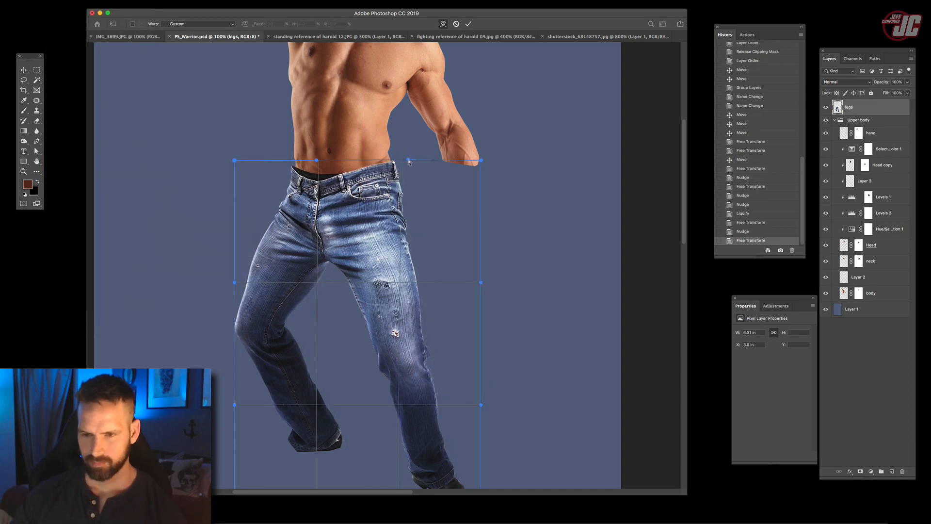
{"action": "left_click_drag", "start_coordinate": [424, 248], "coordinate": [428, 246]}
- Revert the trial Puppet Warp, restart Puppet Warp on the legs layer and pin the bent knee, both hips and the straight leg
{"action": "mouse_move", "coordinate": [288, 402]}
{"action": "left_mouse_down"}
{"action": "mouse_move", "coordinate": [250, 432]}
{"action": "mouse_move", "coordinate": [228, 431]}
{"action": "left_mouse_up"}
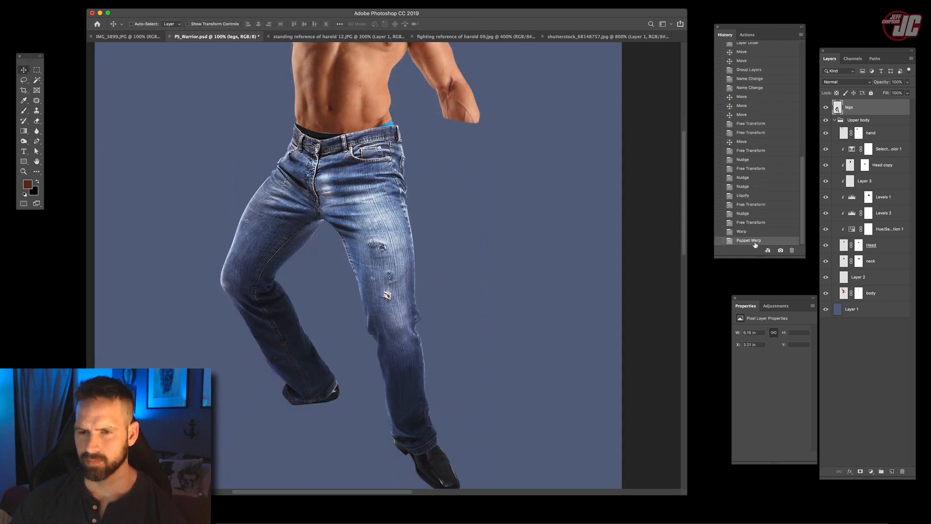
{"action": "left_click", "coordinate": [746, 232]}
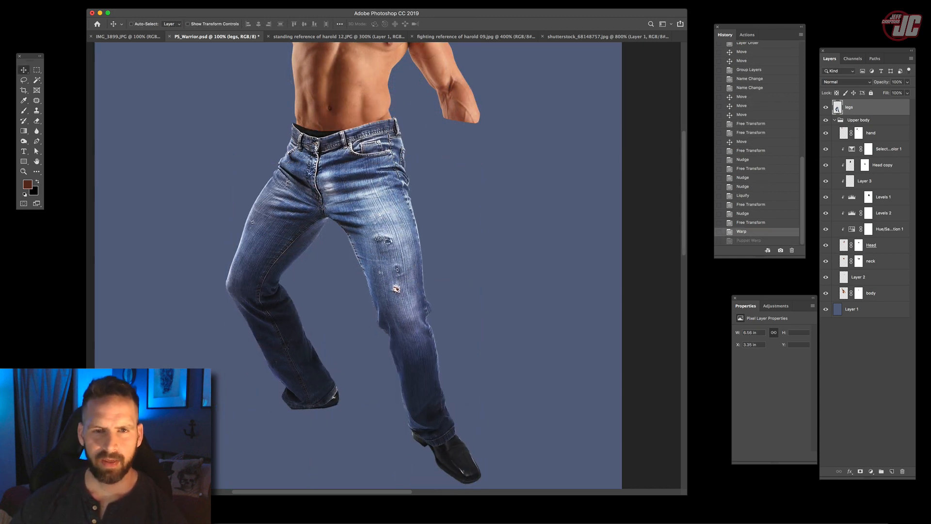
{"action": "left_click", "coordinate": [110, 154]}
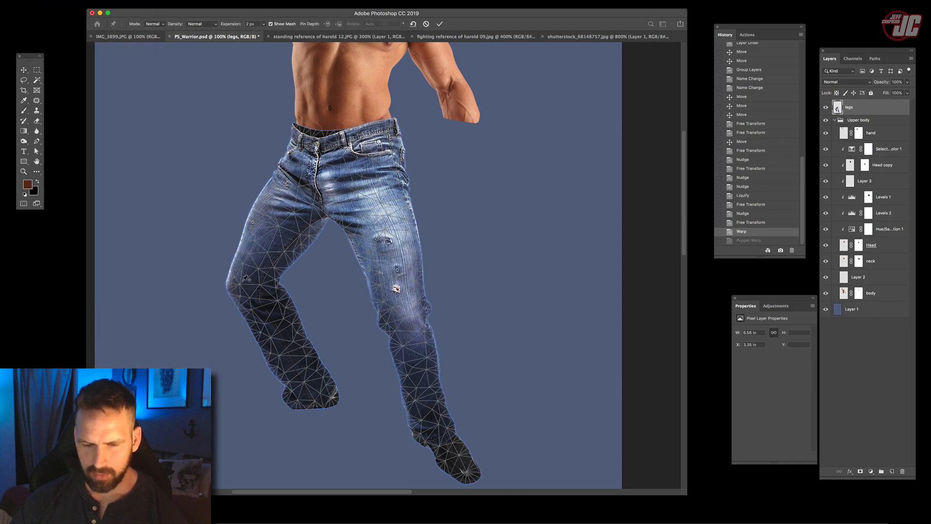
{"action": "left_click", "coordinate": [239, 277]}
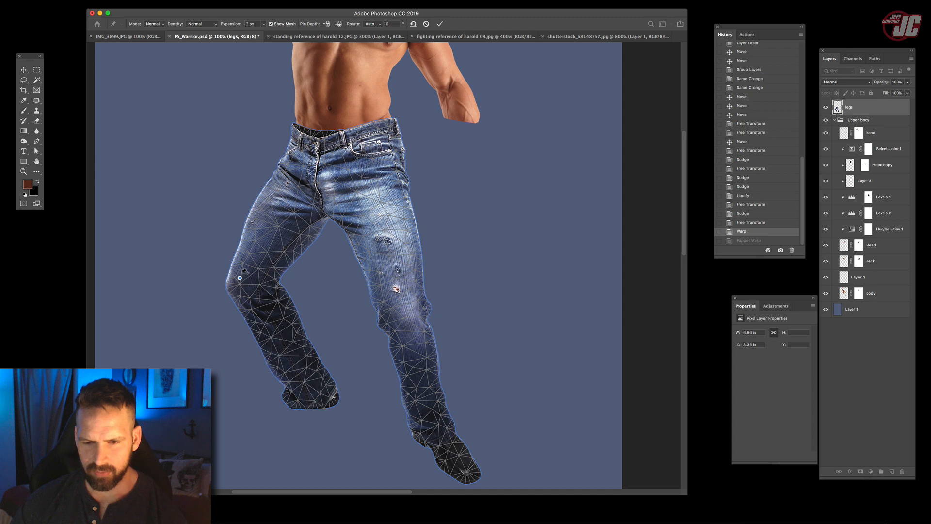
{"action": "left_click_drag", "start_coordinate": [240, 278], "coordinate": [236, 275]}
{"action": "key", "text": "super+z"}
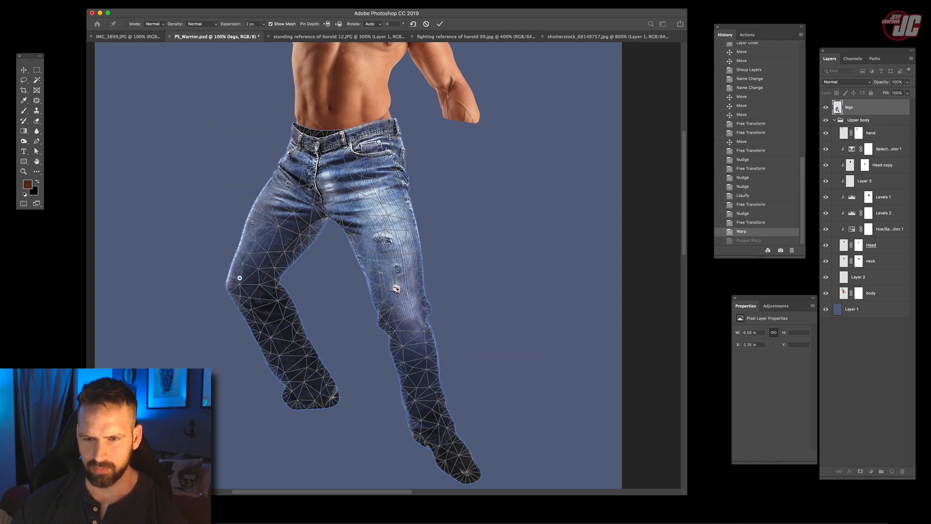
{"action": "left_click", "coordinate": [403, 307]}
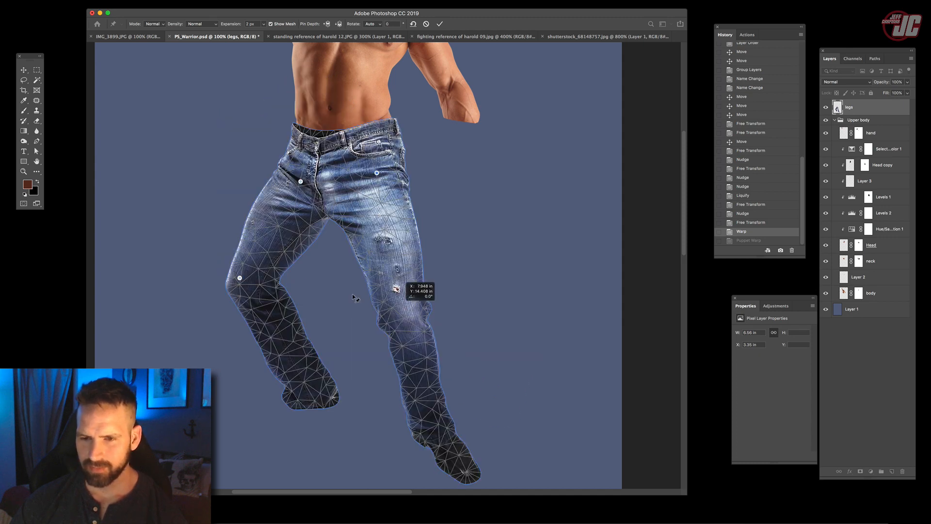
- Repose the bent leg with Puppet Warp, pulling its knee, ankle and shin outward
{"action": "left_click_drag", "start_coordinate": [239, 278], "coordinate": [226, 278]}
{"action": "left_click_drag", "start_coordinate": [334, 358], "coordinate": [291, 391]}
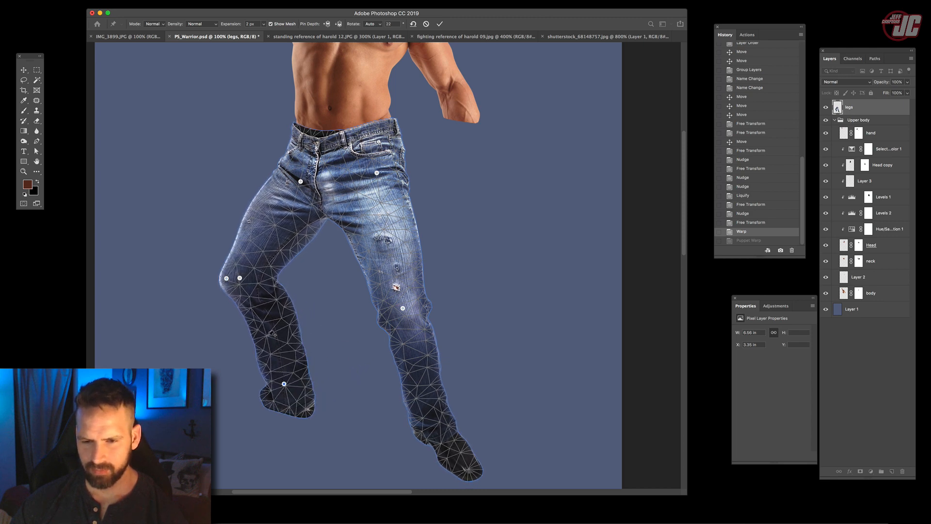
{"action": "left_click_drag", "start_coordinate": [266, 339], "coordinate": [258, 334]}
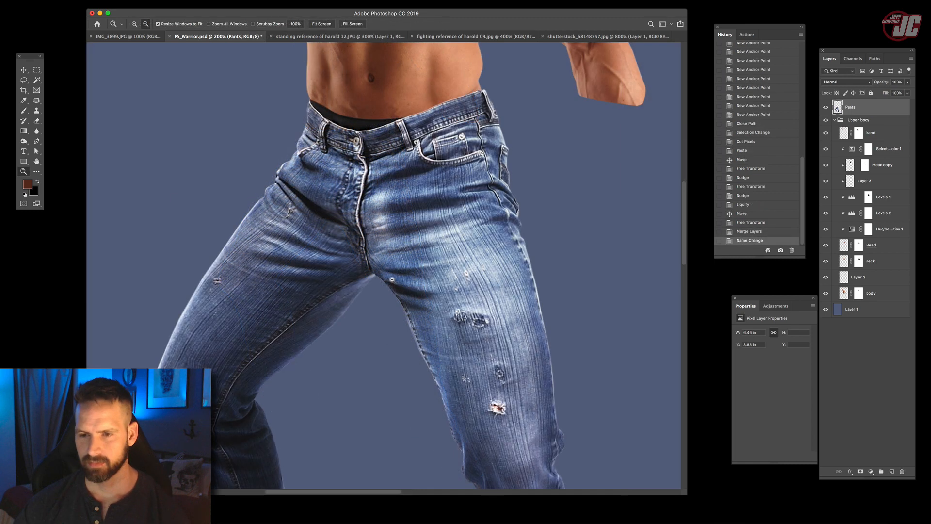
- Burn the Shadows of the Pants layer around the bent leg and hips with a soft 284 px brush
{"action": "key", "text": "super+0"}
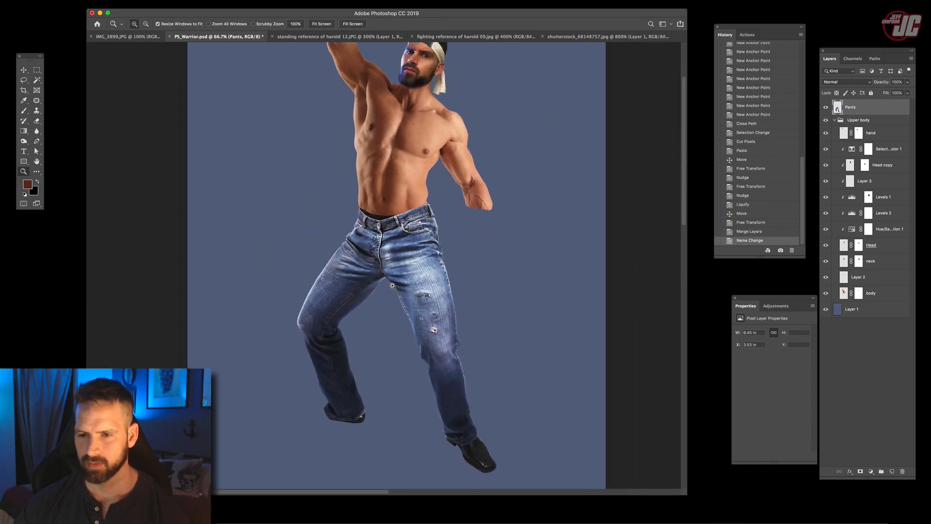
{"action": "left_click", "coordinate": [392, 285]}
{"action": "left_click", "coordinate": [23, 141]}
{"action": "right_click", "coordinate": [271, 165]}
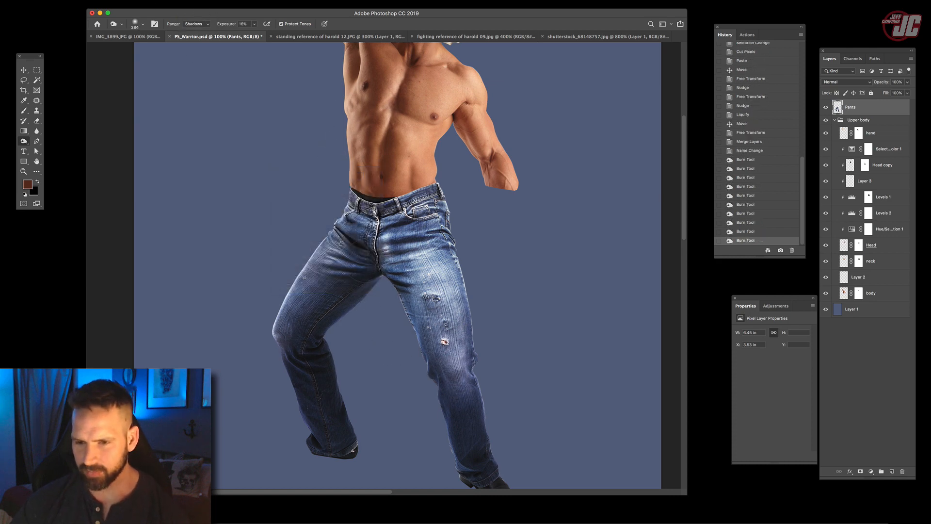
{"action": "mouse_move", "coordinate": [339, 264]}
{"action": "left_mouse_down"}
{"action": "mouse_move", "coordinate": [294, 334]}
{"action": "mouse_move", "coordinate": [340, 421]}
{"action": "left_mouse_up"}
{"action": "left_click_drag", "start_coordinate": [359, 236], "coordinate": [322, 277]}
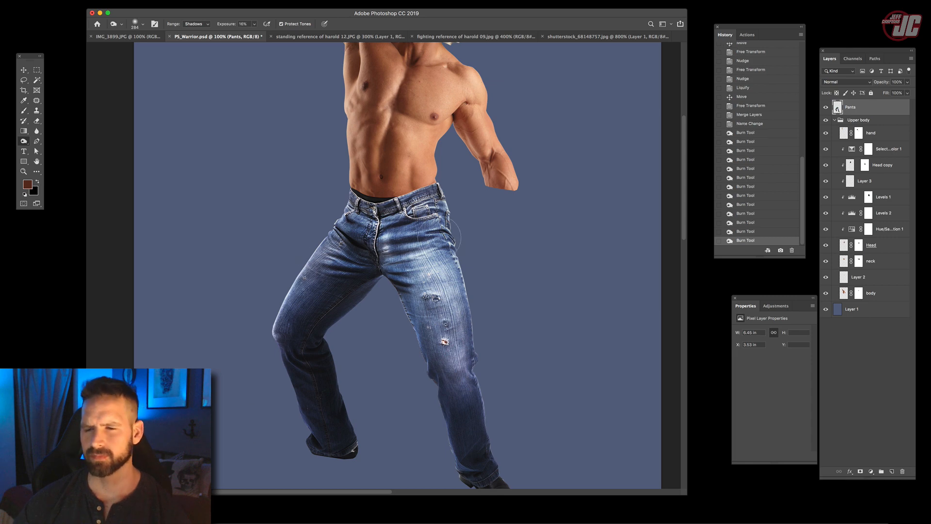
- Set the Burn tool's range to Midtones, save the document and darken the inner side of the jeans' straight leg
{"action": "mouse_move", "coordinate": [394, 145]}
{"action": "left_mouse_down"}
{"action": "mouse_move", "coordinate": [398, 342]}
{"action": "mouse_move", "coordinate": [321, 165]}
{"action": "left_mouse_up"}
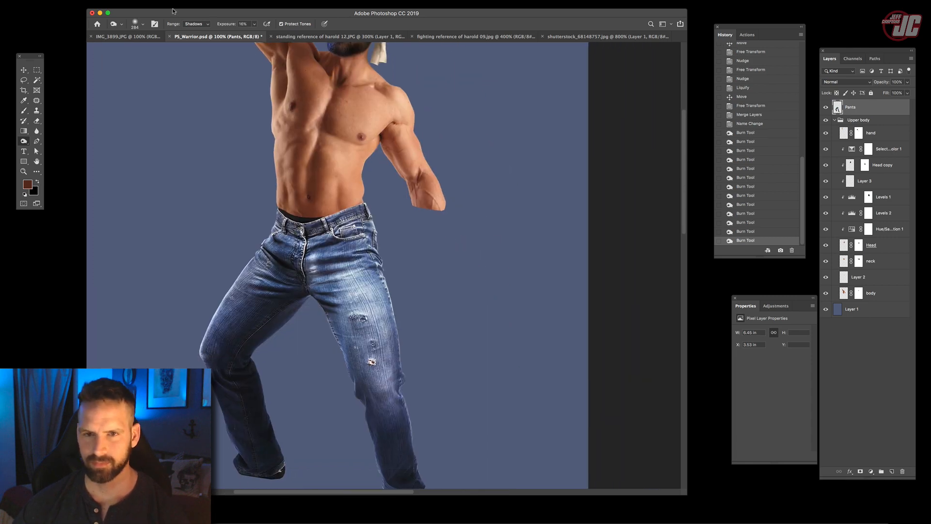
{"action": "left_click", "coordinate": [196, 24]}
{"action": "left_click", "coordinate": [194, 33]}
{"action": "key", "text": "super+s"}
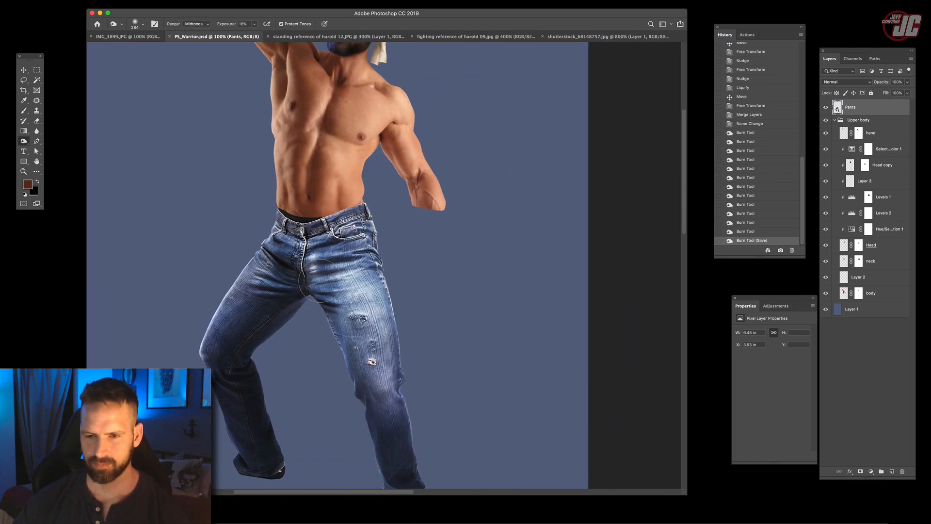
{"action": "left_click_drag", "start_coordinate": [340, 356], "coordinate": [361, 412]}
{"action": "left_click_drag", "start_coordinate": [363, 412], "coordinate": [380, 438]}
{"action": "left_click_drag", "start_coordinate": [363, 356], "coordinate": [322, 237]}
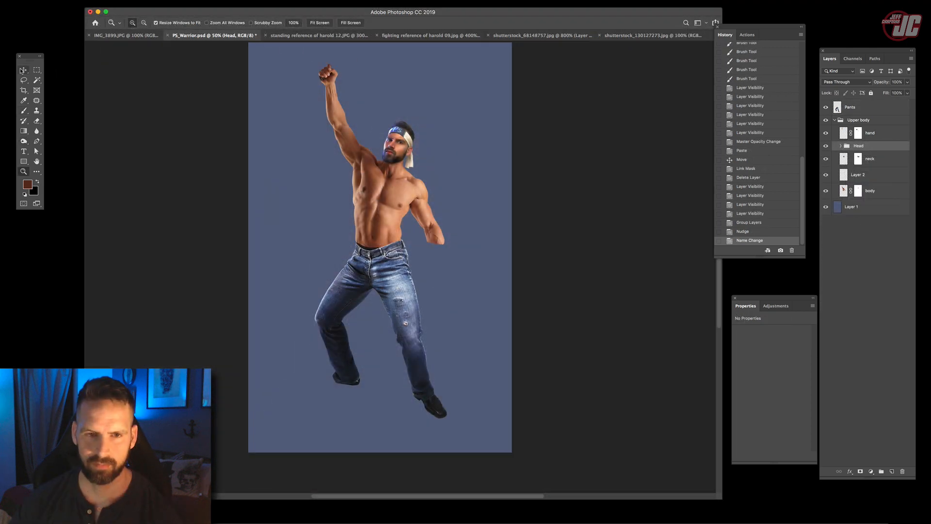
- Switch to the reference image window and view the European Vacation poster, original.jpg
{"action": "left_click", "coordinate": [25, 71]}
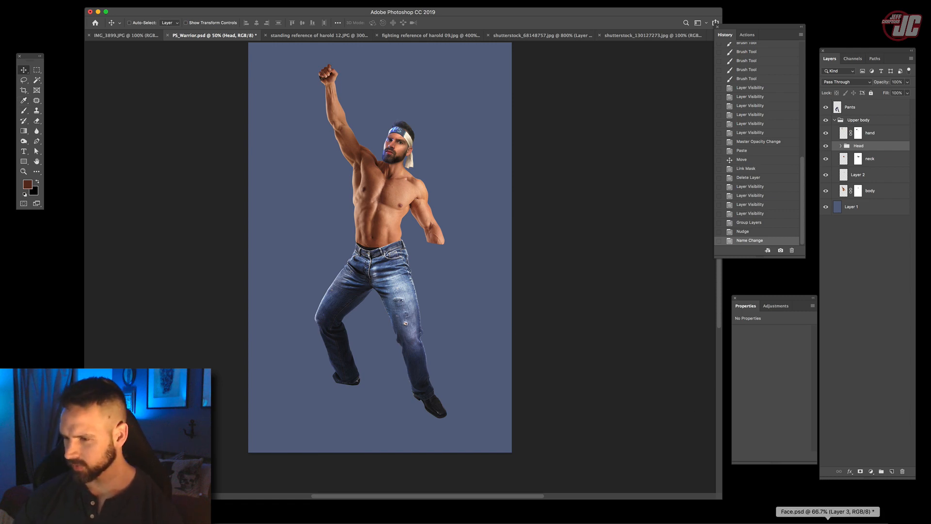
{"action": "left_click", "coordinate": [851, 518]}
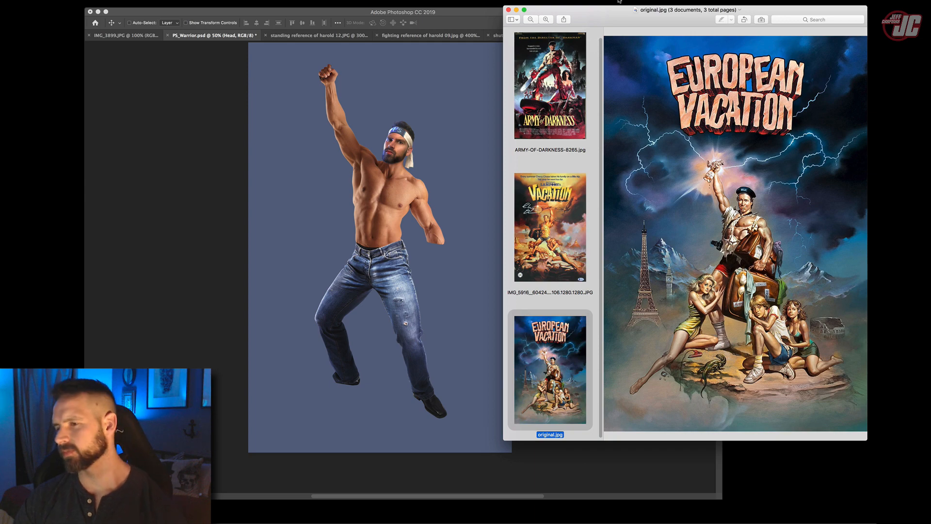
- View the National Lampoon's Vacation poster in the reference images and minimize the reference window
{"action": "key", "text": "Up"}
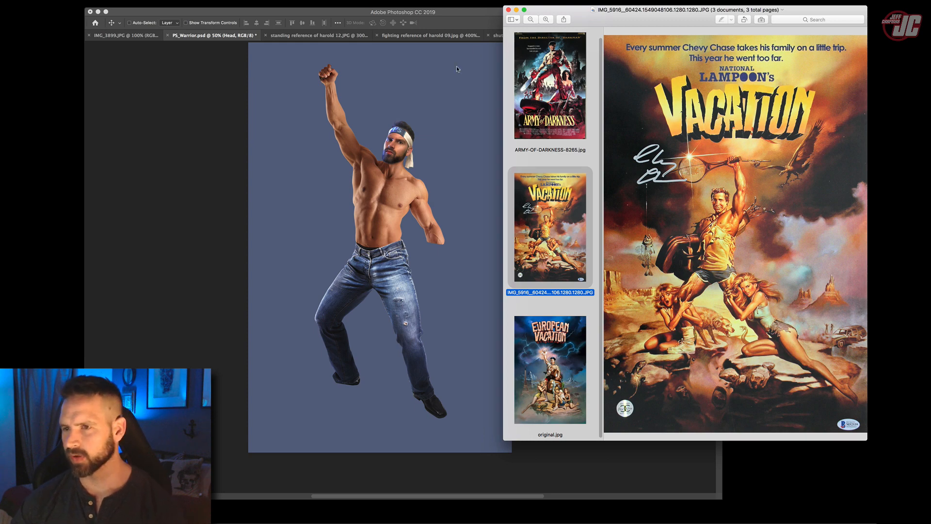
{"action": "left_click", "coordinate": [515, 10]}
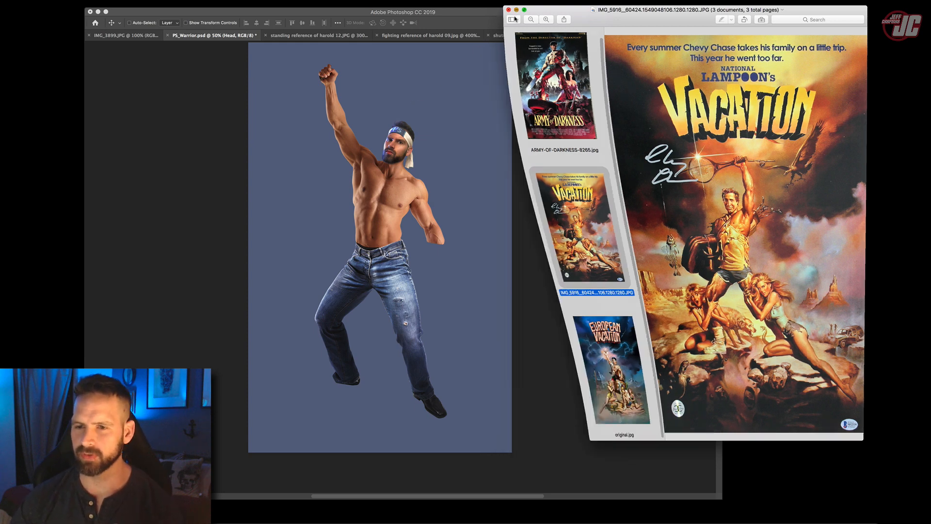
- Add a new layer directly above Layer 1, reset the colours to black and white, and activate the Brush tool
{"action": "left_click", "coordinate": [849, 207]}
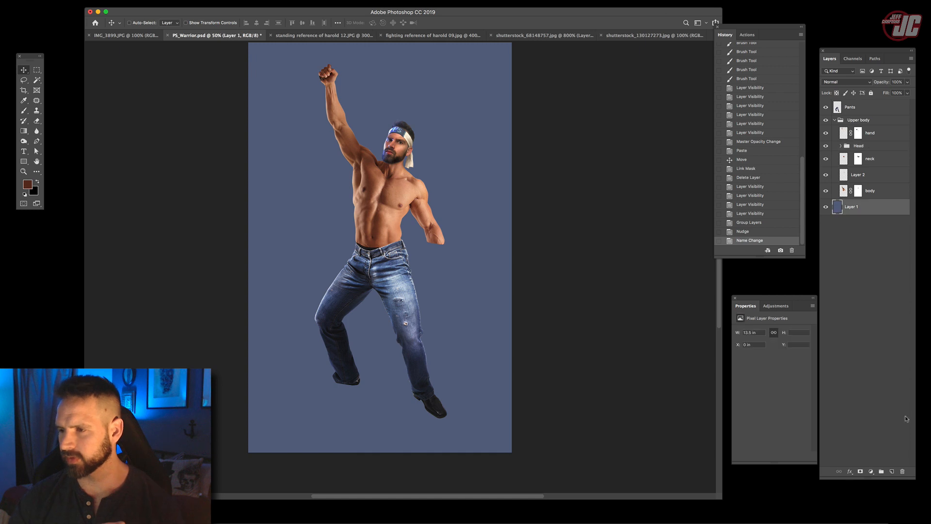
{"action": "left_click", "coordinate": [892, 471]}
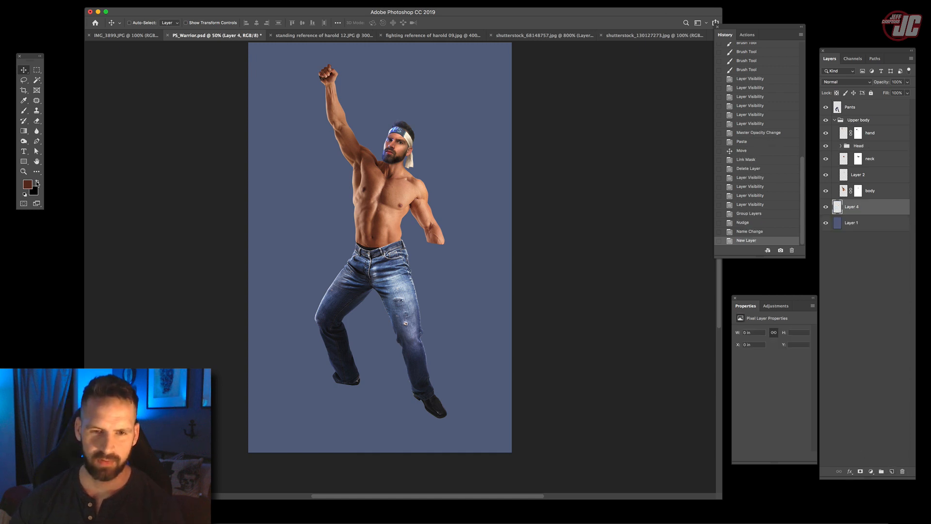
{"action": "left_click", "coordinate": [37, 182]}
{"action": "left_click", "coordinate": [23, 111]}
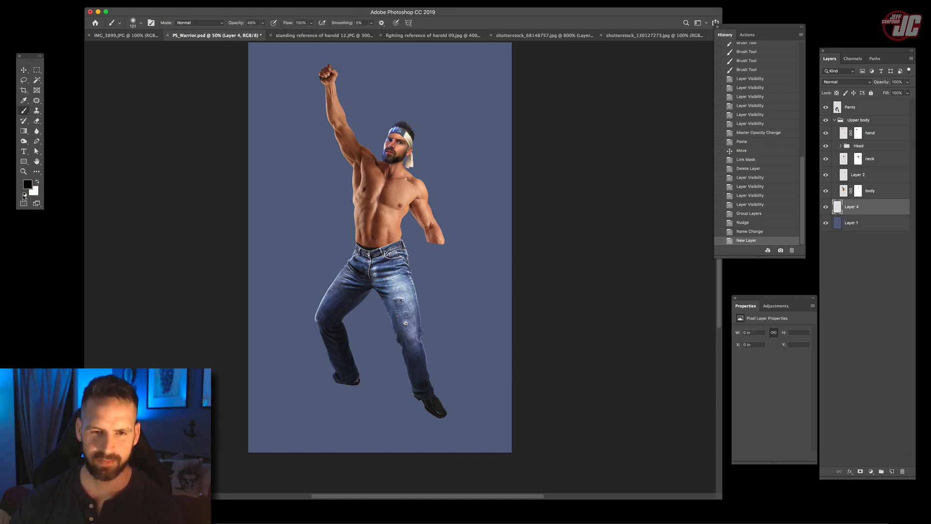
- Paint a solid black hill beneath the man's feet, sloping to both canvas edges, with a large brush at 100% opacity
{"action": "right_click", "coordinate": [382, 223]}
{"action": "mouse_move", "coordinate": [301, 390]}
{"action": "left_mouse_down"}
{"action": "mouse_move", "coordinate": [323, 369]}
{"action": "mouse_move", "coordinate": [275, 433]}
{"action": "mouse_move", "coordinate": [306, 377]}
{"action": "mouse_move", "coordinate": [302, 415]}
{"action": "left_mouse_up"}
{"action": "right_click", "coordinate": [370, 328]}
{"action": "mouse_move", "coordinate": [300, 417]}
{"action": "left_mouse_down"}
{"action": "mouse_move", "coordinate": [366, 355]}
{"action": "mouse_move", "coordinate": [307, 426]}
{"action": "mouse_move", "coordinate": [340, 368]}
{"action": "mouse_move", "coordinate": [460, 427]}
{"action": "mouse_move", "coordinate": [383, 446]}
{"action": "mouse_move", "coordinate": [388, 397]}
{"action": "mouse_move", "coordinate": [326, 382]}
{"action": "mouse_move", "coordinate": [372, 351]}
{"action": "mouse_move", "coordinate": [438, 402]}
{"action": "mouse_move", "coordinate": [396, 366]}
{"action": "left_mouse_up"}
{"action": "key", "text": "Tab"}
{"action": "left_click", "coordinate": [401, 431]}
{"action": "left_click", "coordinate": [262, 25]}
{"action": "mouse_move", "coordinate": [395, 367]}
{"action": "left_mouse_down"}
{"action": "mouse_move", "coordinate": [360, 421]}
{"action": "mouse_move", "coordinate": [354, 457]}
{"action": "mouse_move", "coordinate": [463, 451]}
{"action": "mouse_move", "coordinate": [387, 362]}
{"action": "mouse_move", "coordinate": [482, 456]}
{"action": "left_mouse_up"}
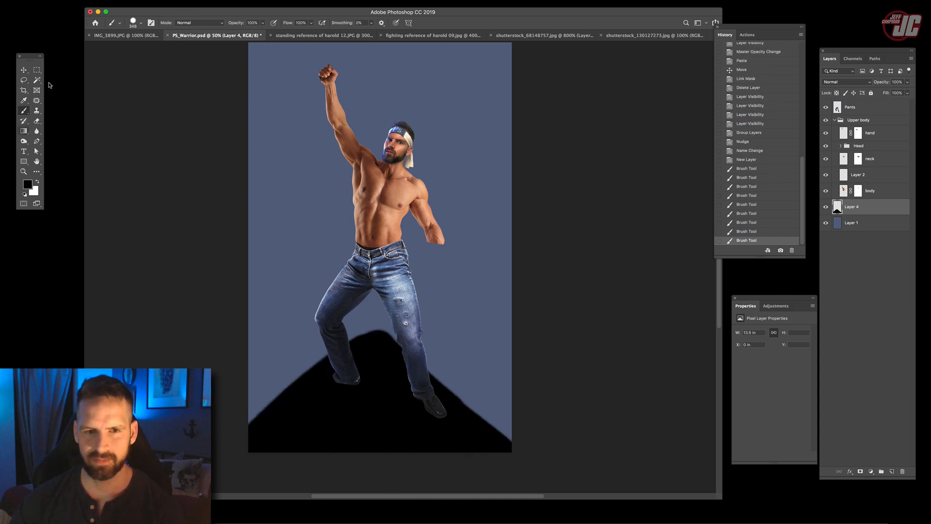
{"action": "left_click", "coordinate": [24, 71]}
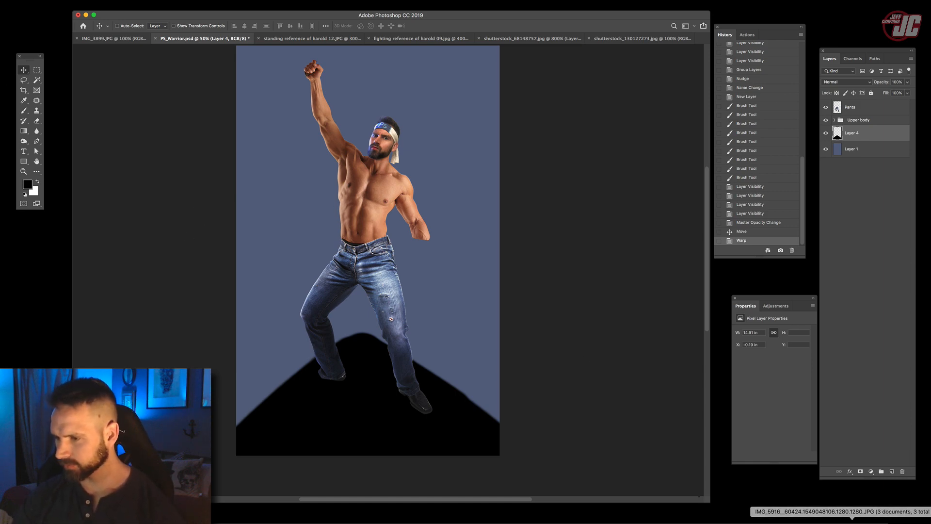
- Check the Vacation poster again for the figures at the hero's feet and return to the working documents with panels shown
{"action": "left_click", "coordinate": [852, 520]}
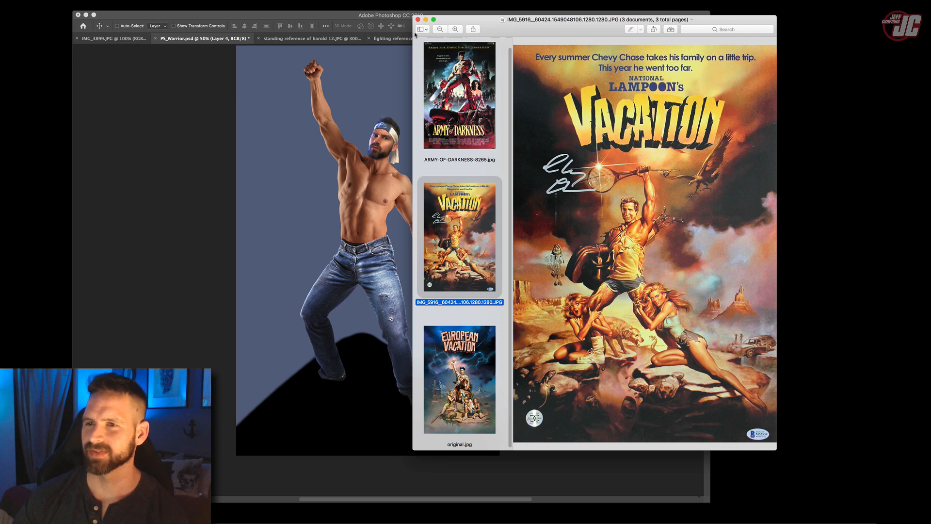
{"action": "left_click", "coordinate": [426, 20]}
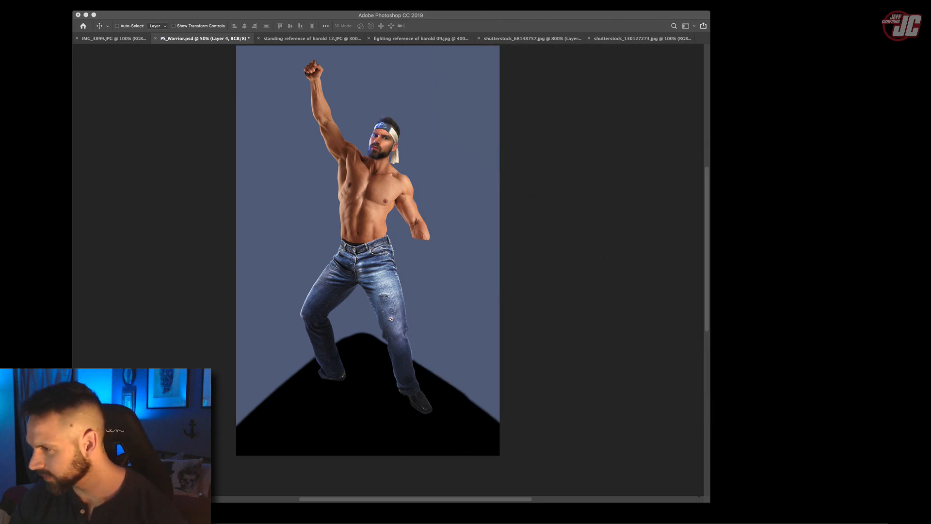
{"action": "key", "text": "Tab"}
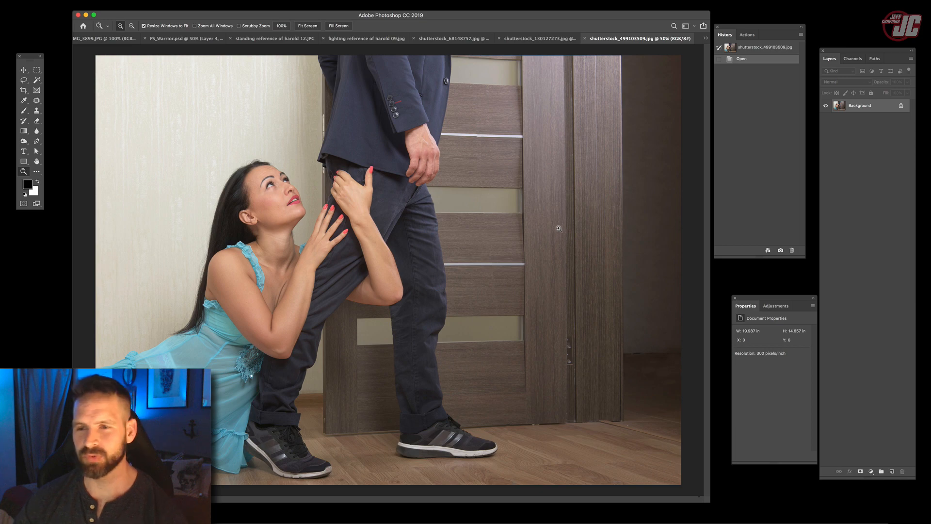
- Start a Pen path around the kneeling woman in shutterstock_499103509.jpg, tracing her profile, chin and neck closely
{"action": "left_click", "coordinate": [206, 295]}
{"action": "left_click", "coordinate": [206, 294]}
{"action": "left_click", "coordinate": [206, 294]}
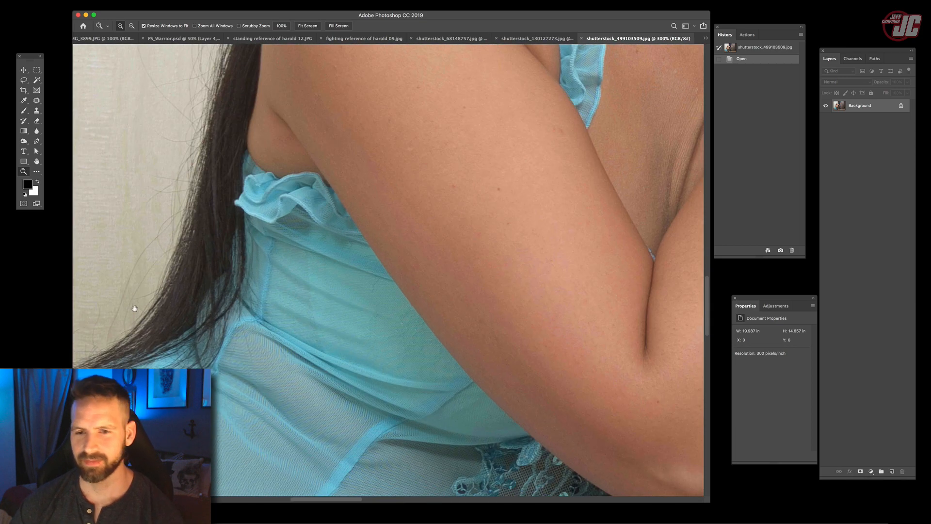
{"action": "left_click_drag", "start_coordinate": [206, 294], "coordinate": [405, 180]}
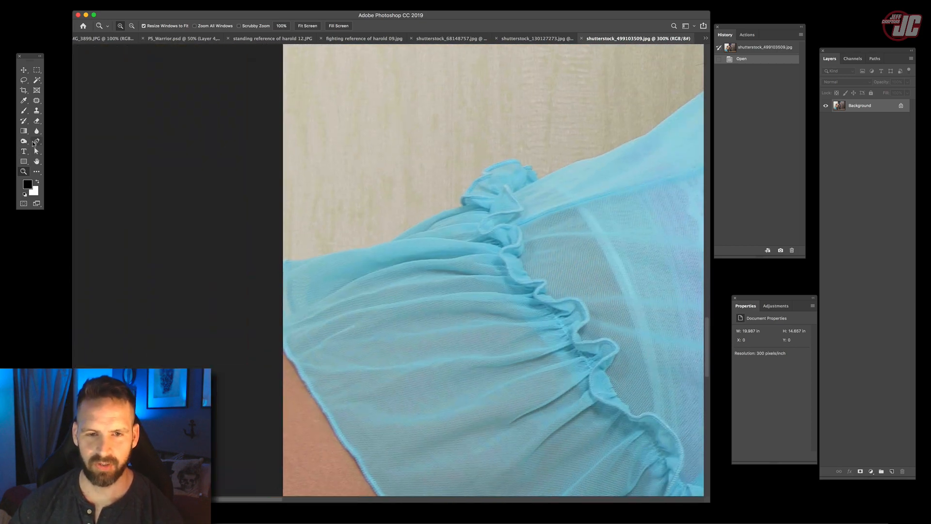
{"action": "scroll", "coordinate": [432, 212], "scroll_direction": "right", "scroll_amount": 3}
{"action": "scroll", "coordinate": [431, 211], "scroll_direction": "up", "scroll_amount": 2}
{"action": "left_click_drag", "start_coordinate": [238, 288], "coordinate": [258, 286]}
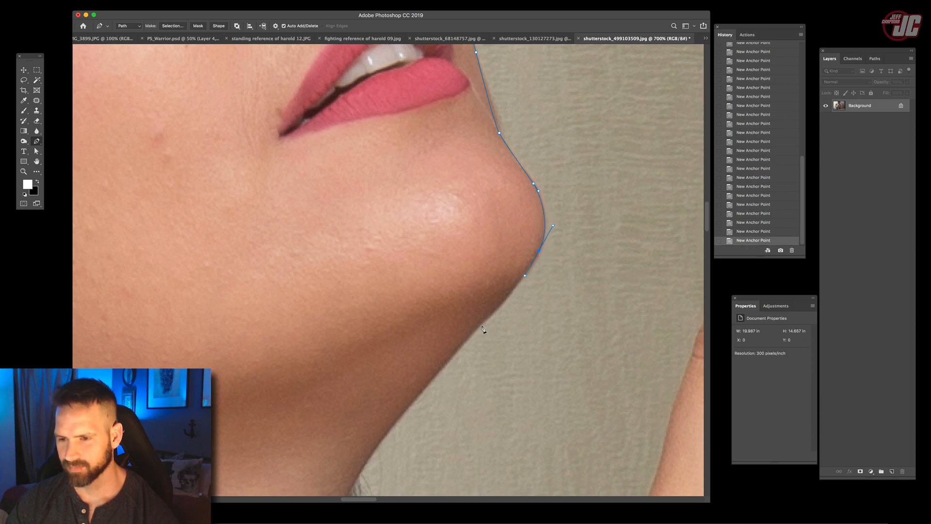
{"action": "scroll", "coordinate": [461, 343], "scroll_direction": "down", "scroll_amount": 5}
{"action": "scroll", "coordinate": [461, 343], "scroll_direction": "left", "scroll_amount": 2}
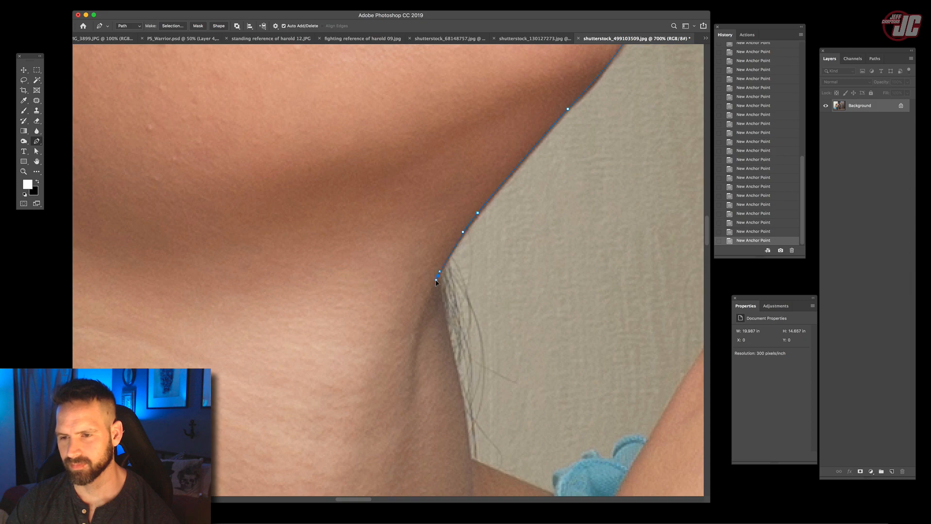
- Continue the Pen path around the fingers and nails of the woman's nearer hand on the trouser leg
{"action": "scroll", "coordinate": [443, 298], "scroll_direction": "up", "scroll_amount": 10}
{"action": "scroll", "coordinate": [442, 298], "scroll_direction": "right", "scroll_amount": 4}
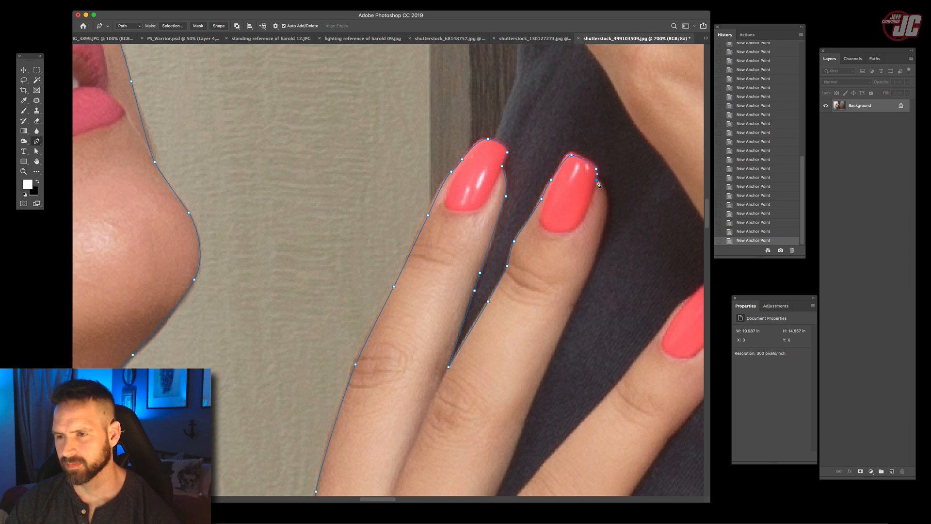
{"action": "scroll", "coordinate": [603, 228], "scroll_direction": "down", "scroll_amount": 5}
{"action": "scroll", "coordinate": [589, 201], "scroll_direction": "left", "scroll_amount": 1}
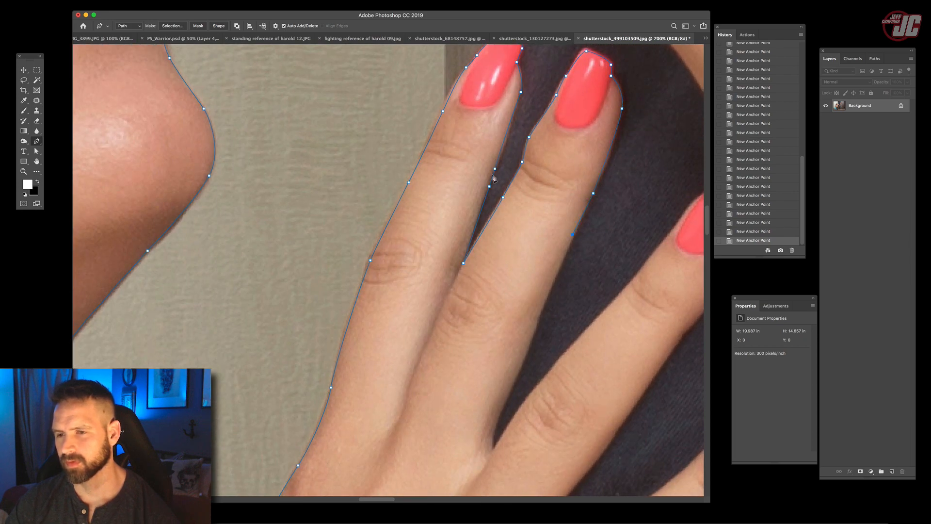
- Carry the Pen path along the dress hem and thigh, past the photo's edge, and close the woman's outline
{"action": "scroll", "coordinate": [493, 178], "scroll_direction": "down", "scroll_amount": 4}
{"action": "scroll", "coordinate": [514, 179], "scroll_direction": "right", "scroll_amount": 1}
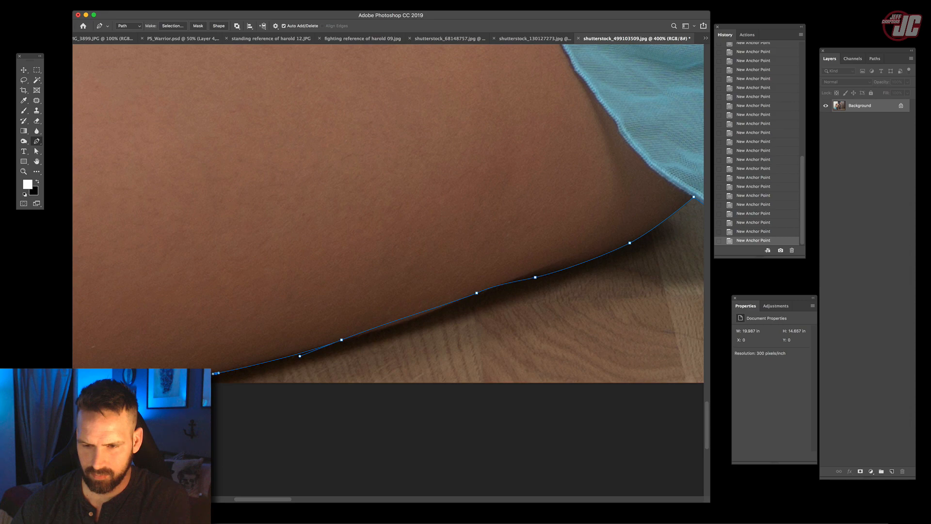
{"action": "scroll", "coordinate": [341, 408], "scroll_direction": "left", "scroll_amount": 10}
{"action": "scroll", "coordinate": [341, 407], "scroll_direction": "up", "scroll_amount": 1}
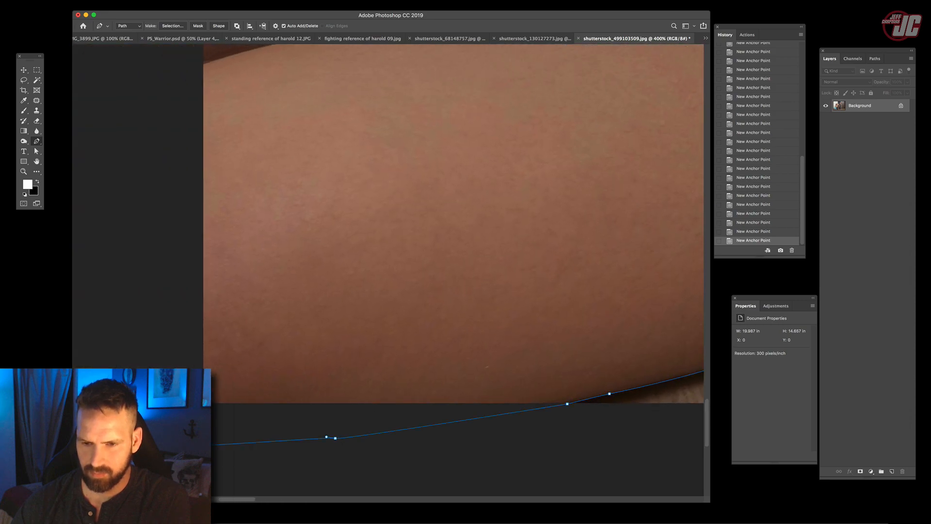
{"action": "scroll", "coordinate": [184, 252], "scroll_direction": "up", "scroll_amount": 10}
{"action": "scroll", "coordinate": [183, 252], "scroll_direction": "left", "scroll_amount": 3}
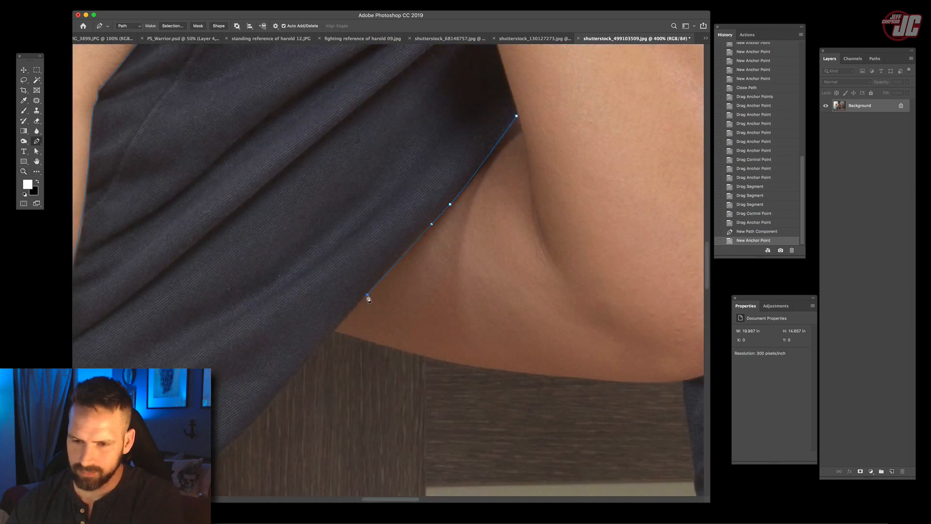
- Trace the woman's far arm and hand around the trouser leg as a separate closed path
{"action": "left_click", "coordinate": [336, 334]}
{"action": "scroll", "coordinate": [370, 264], "scroll_direction": "down", "scroll_amount": 3}
{"action": "scroll", "coordinate": [370, 263], "scroll_direction": "right", "scroll_amount": 5}
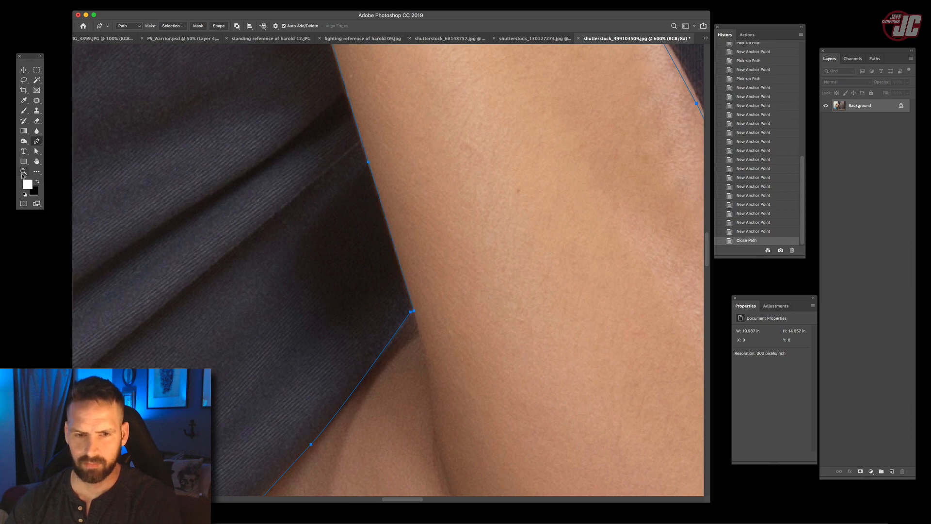
{"action": "double_click", "coordinate": [23, 172]}
{"action": "left_click", "coordinate": [331, 279], "text": "alt"}
{"action": "left_click", "coordinate": [331, 279], "text": "alt"}
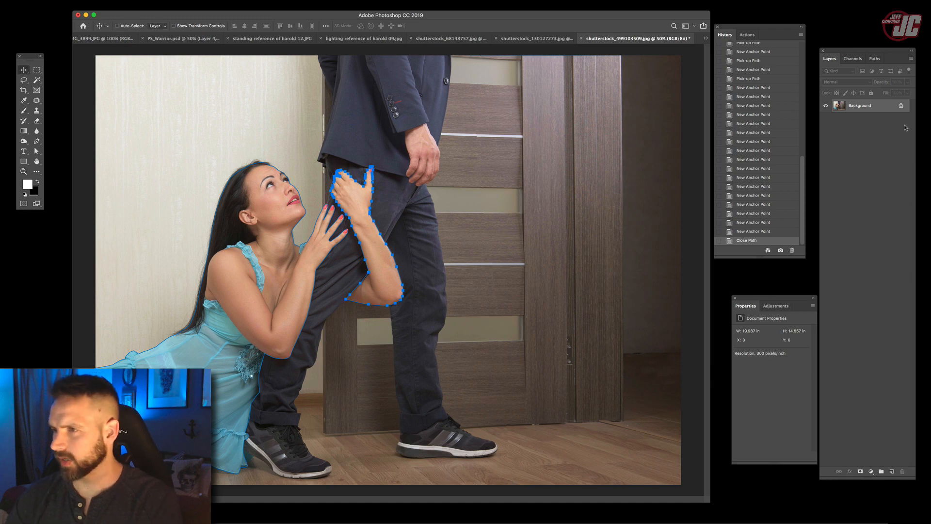
- Convert the Work Path into a new feathered, anti-aliased selection and return to the Background layer
{"action": "left_click", "coordinate": [910, 59]}
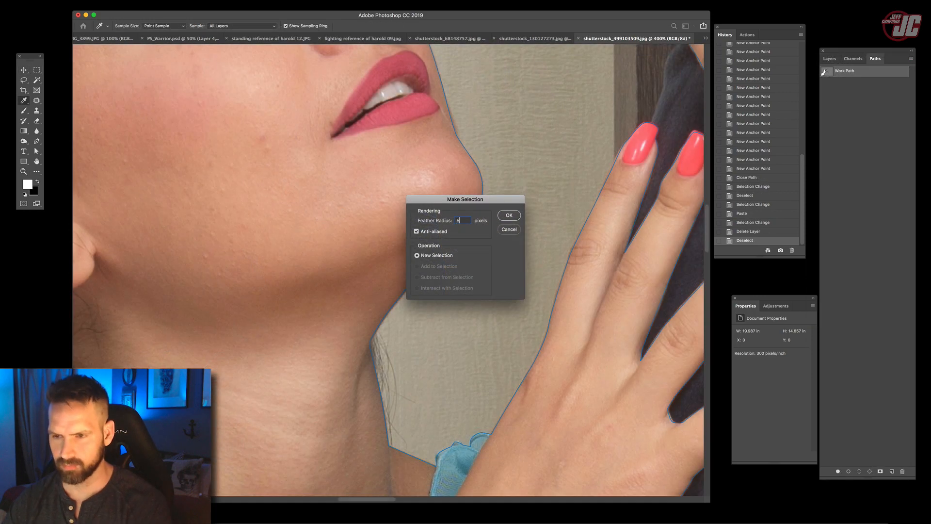
{"action": "key", "text": "Return"}
{"action": "key", "text": "v"}
{"action": "left_click", "coordinate": [830, 59]}
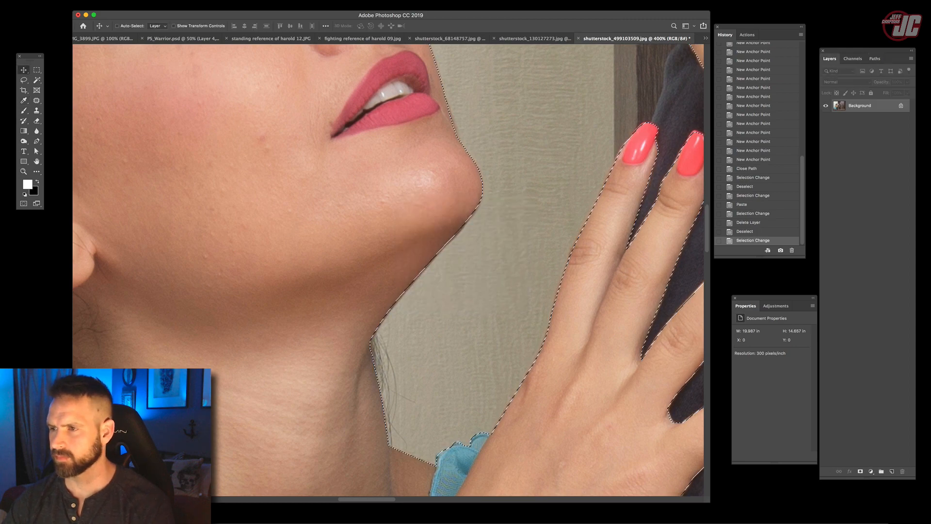
- Copy the selected woman onto her own new layer and view the photo at 100%
{"action": "key", "text": "super+c"}
{"action": "key", "text": "super+v"}
{"action": "key", "text": "z"}
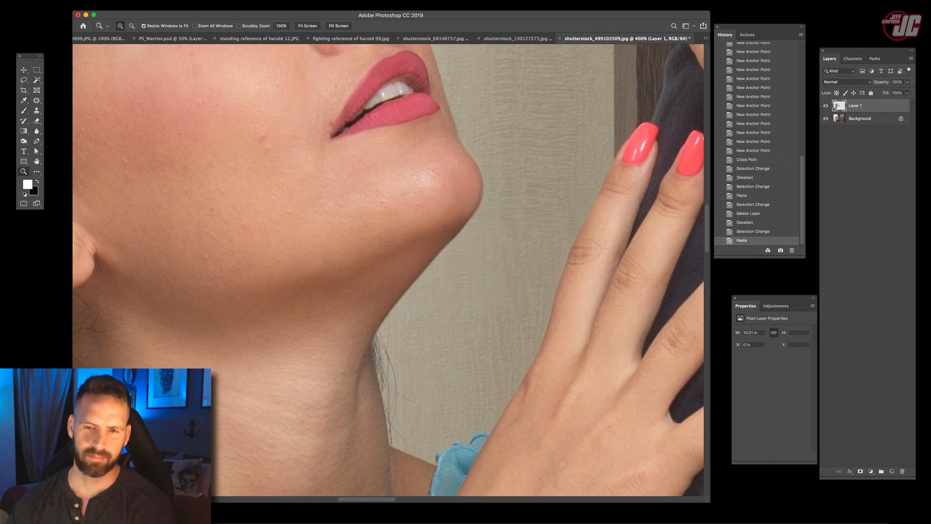
{"action": "key", "text": "super+1"}
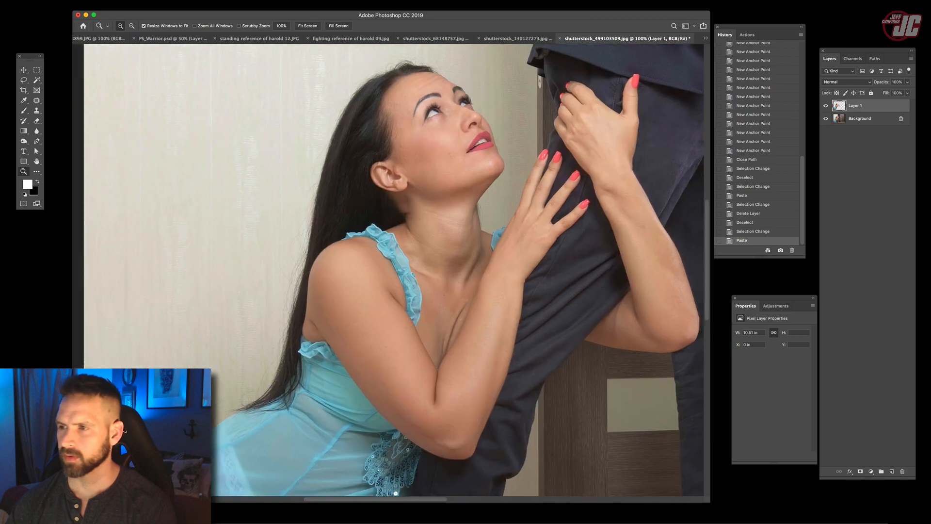
- Lasso the woman's hair with some surrounding wall, copy it from the Background onto a new layer and show only that layer
{"action": "key", "text": "l"}
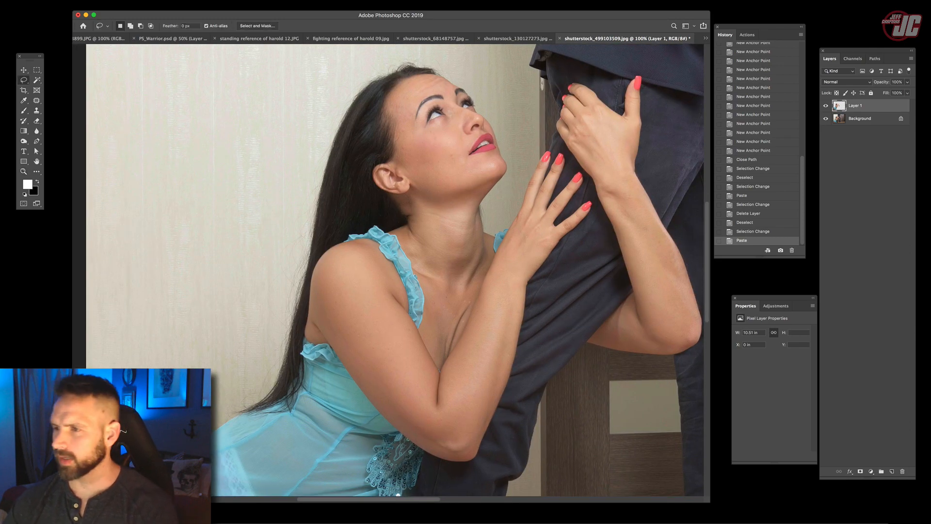
{"action": "left_click", "coordinate": [826, 118]}
{"action": "left_click", "coordinate": [826, 118]}
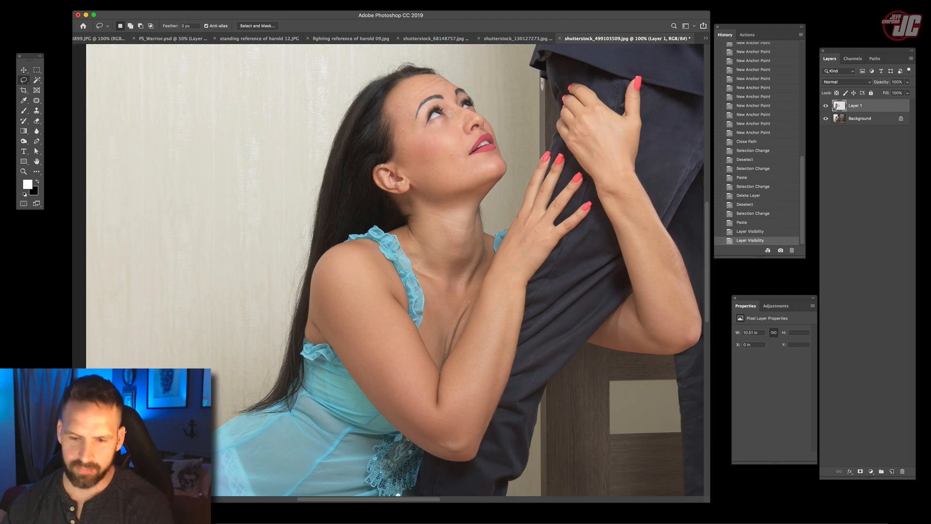
{"action": "mouse_move", "coordinate": [254, 432]}
{"action": "left_mouse_down"}
{"action": "mouse_move", "coordinate": [199, 374]}
{"action": "mouse_move", "coordinate": [266, 172]}
{"action": "mouse_move", "coordinate": [336, 80]}
{"action": "mouse_move", "coordinate": [406, 53]}
{"action": "mouse_move", "coordinate": [439, 53]}
{"action": "mouse_move", "coordinate": [496, 104]}
{"action": "mouse_move", "coordinate": [271, 429]}
{"action": "left_mouse_up"}
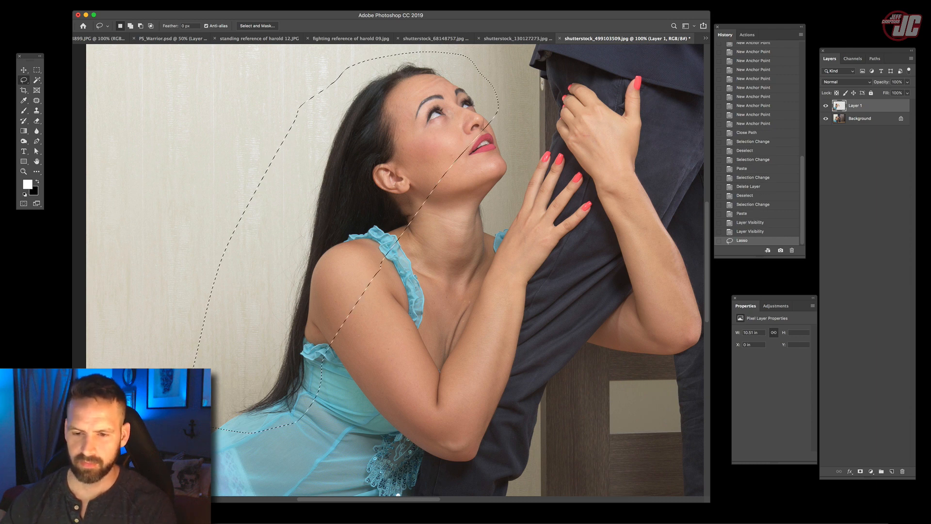
{"action": "key", "text": "ctrl+c"}
{"action": "key", "text": "ctrl+v"}
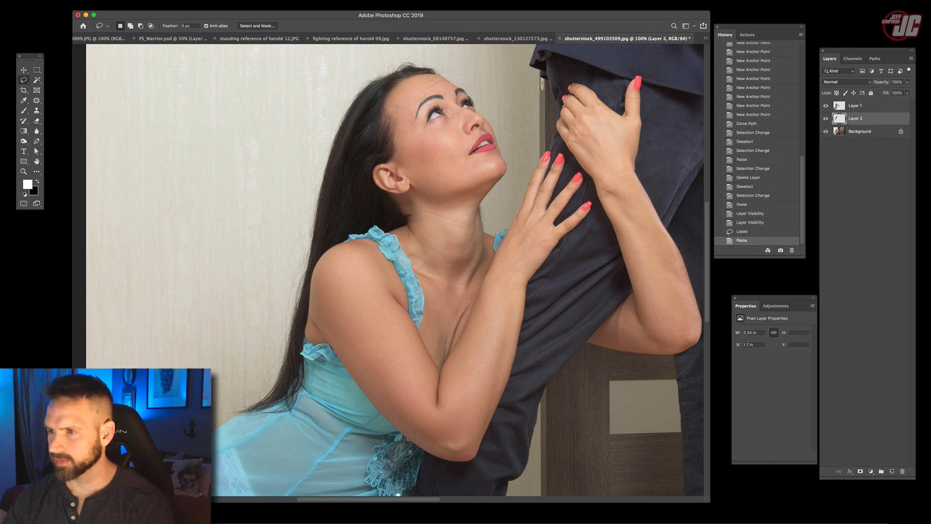
{"action": "left_click", "coordinate": [826, 131]}
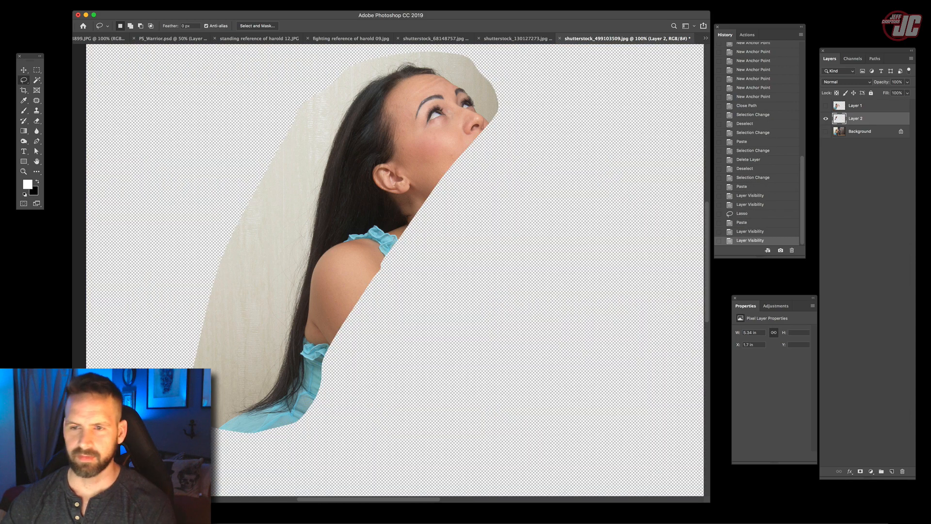
{"action": "key", "text": "v"}
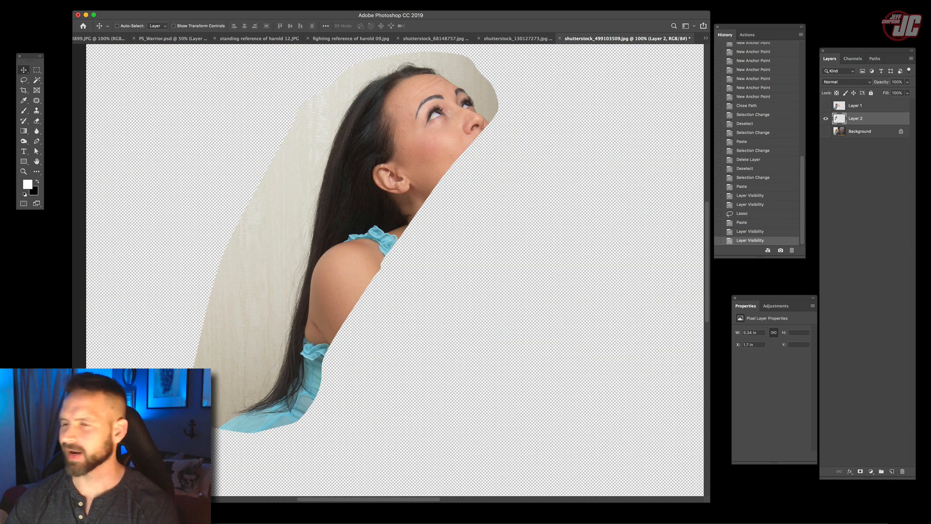
- Compare the hair's contrast in the individual colour channels and select the Red channel on its own
{"action": "left_click", "coordinate": [853, 58]}
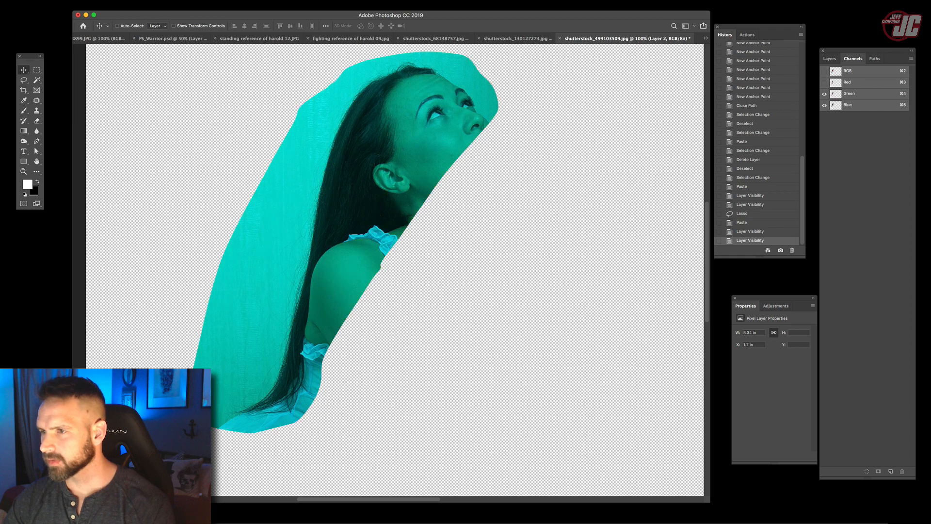
{"action": "left_click", "coordinate": [824, 81]}
{"action": "left_click", "coordinate": [824, 93]}
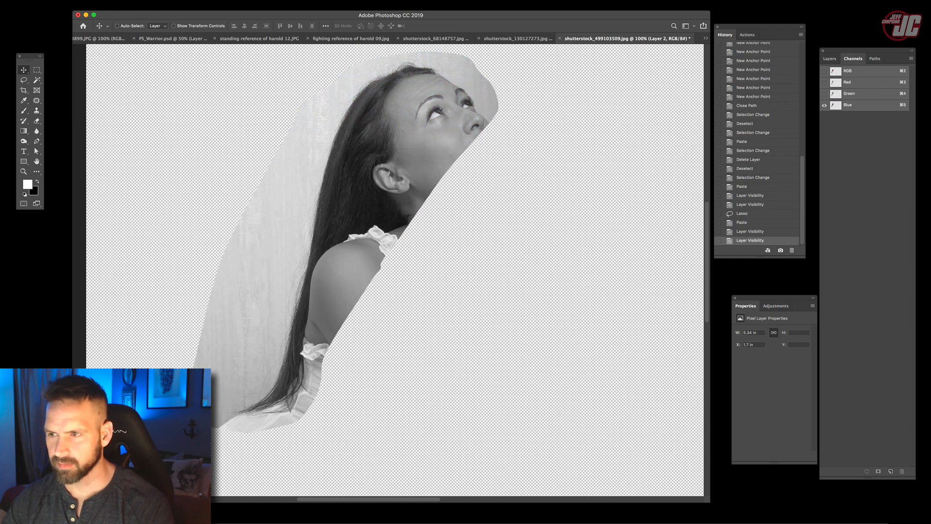
{"action": "left_click", "coordinate": [824, 81]}
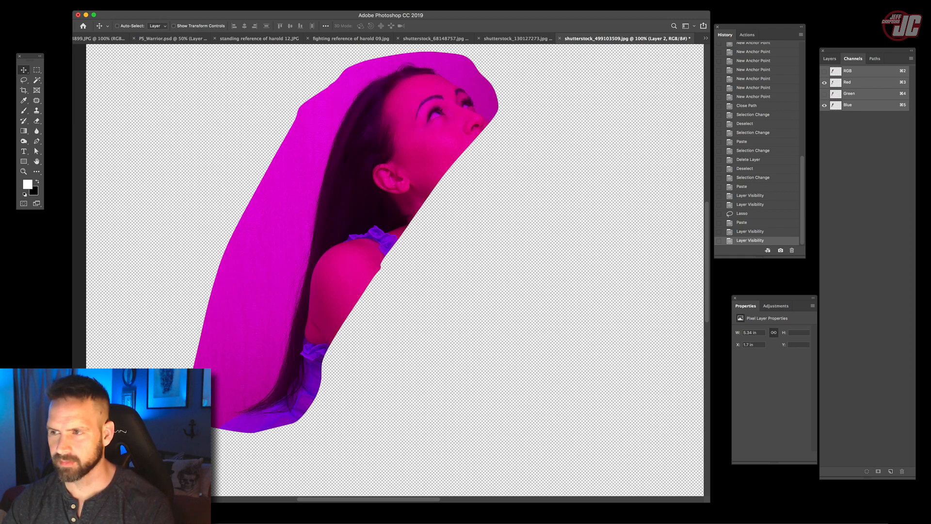
{"action": "left_click", "coordinate": [824, 105]}
{"action": "left_click", "coordinate": [847, 83]}
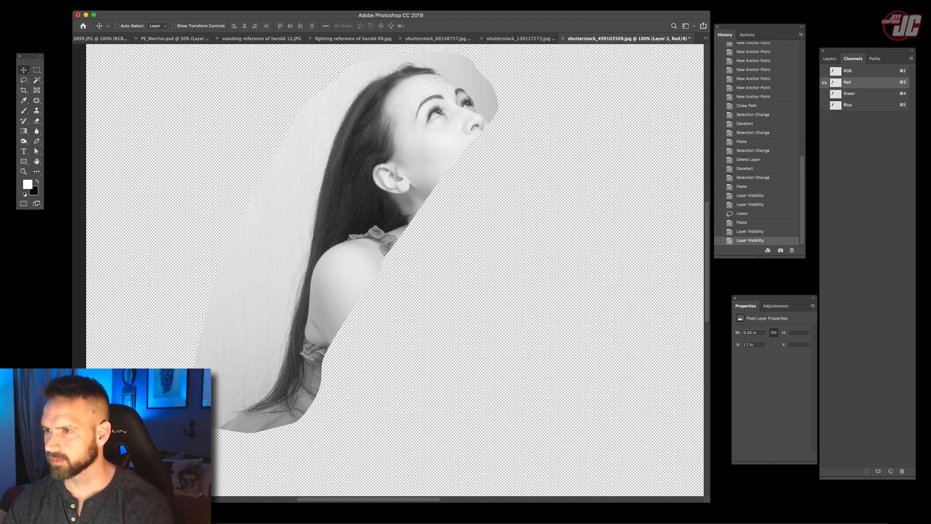
- Duplicate the Red channel and use Levels on the copy to push the hair toward black and the wall toward white
{"action": "left_click_drag", "start_coordinate": [847, 83], "coordinate": [890, 471]}
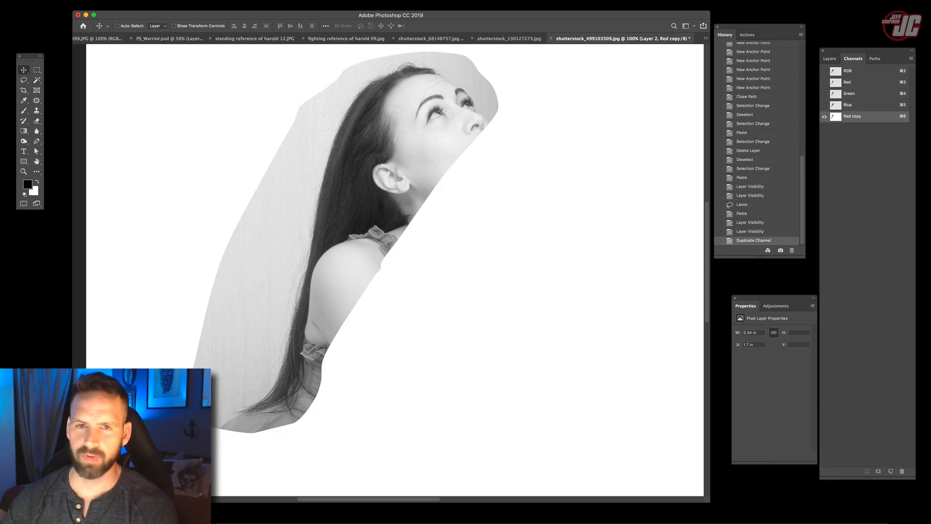
{"action": "left_click", "coordinate": [73, 0]}
{"action": "mouse_move", "coordinate": [87, 15]}
{"action": "left_click", "coordinate": [165, 23]}
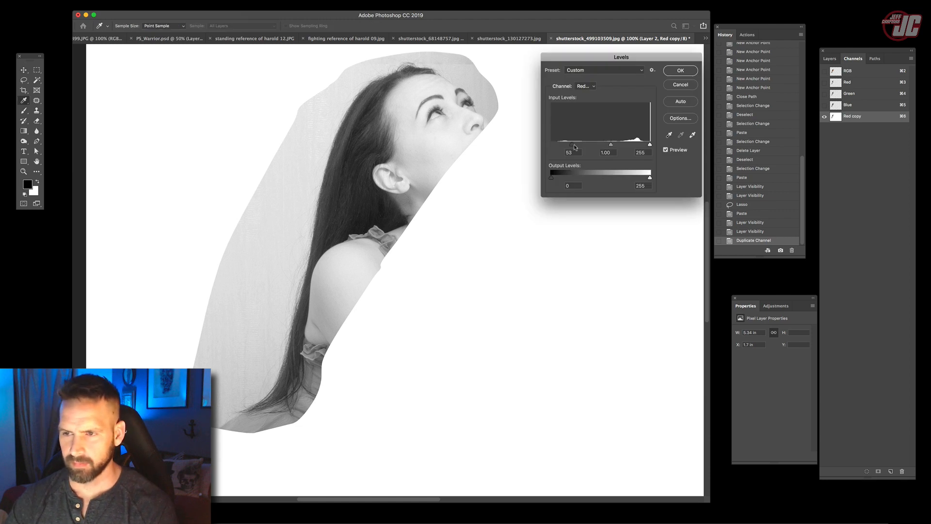
{"action": "left_click_drag", "start_coordinate": [574, 147], "coordinate": [580, 147]}
{"action": "key", "text": "Return"}
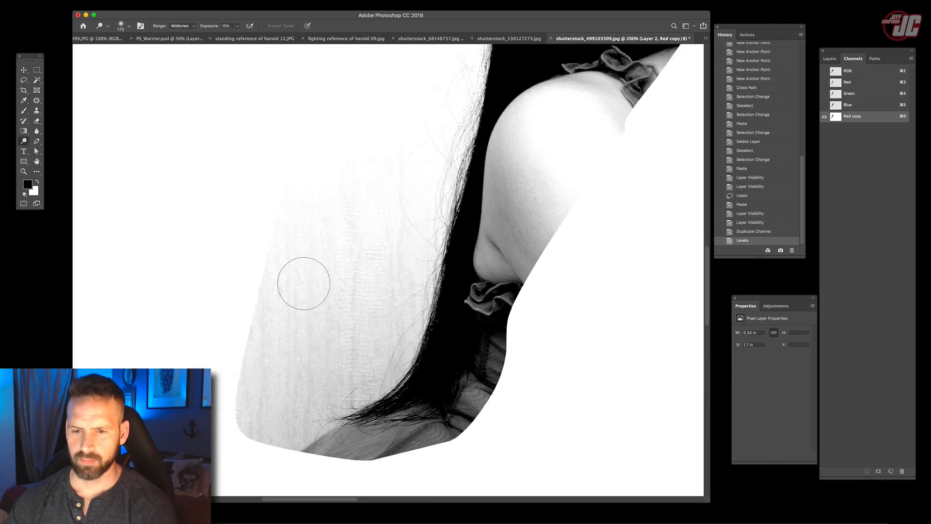
- Dodge the grey wall around the hair to pure white in the Red copy channel, with a higher exposure and the Highlights range
{"action": "left_click", "coordinate": [304, 283]}
{"action": "mouse_move", "coordinate": [417, 286]}
{"action": "left_mouse_down"}
{"action": "mouse_move", "coordinate": [380, 315]}
{"action": "mouse_move", "coordinate": [368, 281]}
{"action": "mouse_move", "coordinate": [378, 233]}
{"action": "left_mouse_up"}
{"action": "left_click", "coordinate": [236, 26]}
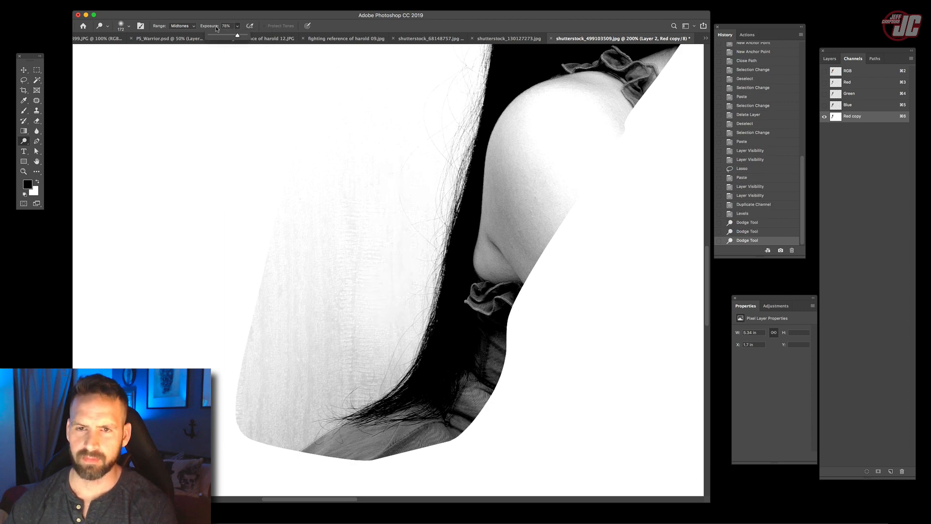
{"action": "left_click", "coordinate": [181, 31]}
{"action": "left_click_drag", "start_coordinate": [340, 329], "coordinate": [326, 170]}
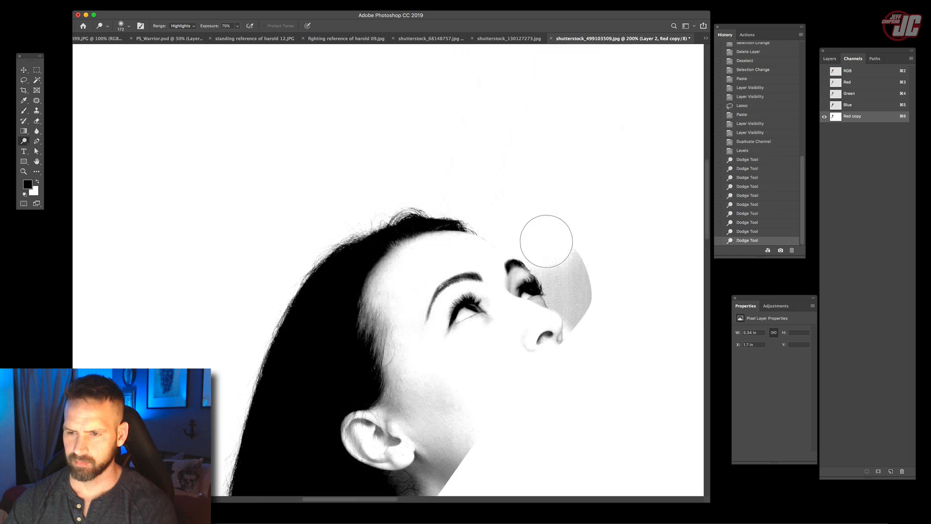
{"action": "mouse_move", "coordinate": [546, 241]}
{"action": "left_mouse_down"}
{"action": "mouse_move", "coordinate": [581, 275]}
{"action": "mouse_move", "coordinate": [599, 317]}
{"action": "left_mouse_up"}
{"action": "mouse_move", "coordinate": [594, 315]}
{"action": "left_mouse_down"}
{"action": "mouse_move", "coordinate": [586, 310]}
{"action": "mouse_move", "coordinate": [628, 351]}
{"action": "left_mouse_up"}
{"action": "left_click_drag", "start_coordinate": [551, 302], "coordinate": [547, 238]}
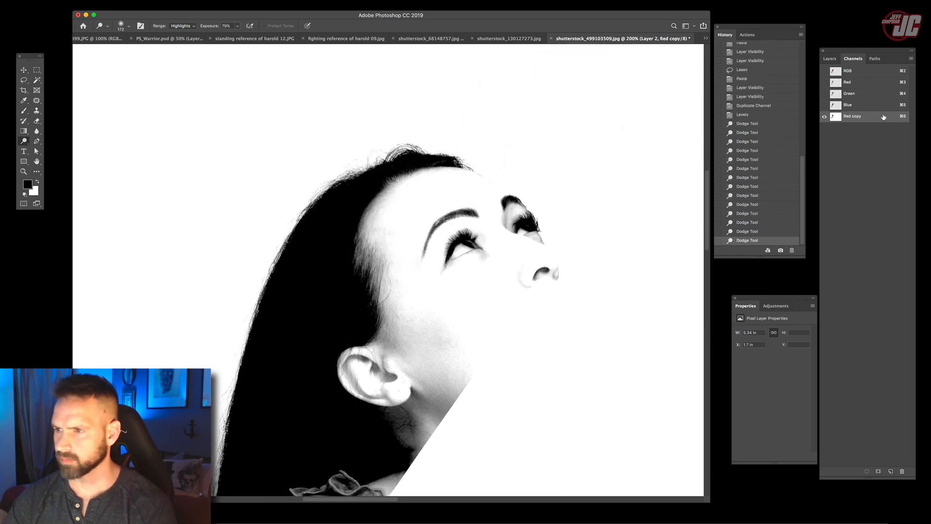
- Load the Red copy channel as a selection, invert it on Layer 2 in full colour and copy the hair to a new layer
{"action": "left_click", "coordinate": [835, 117], "text": "super"}
{"action": "key", "text": "v"}
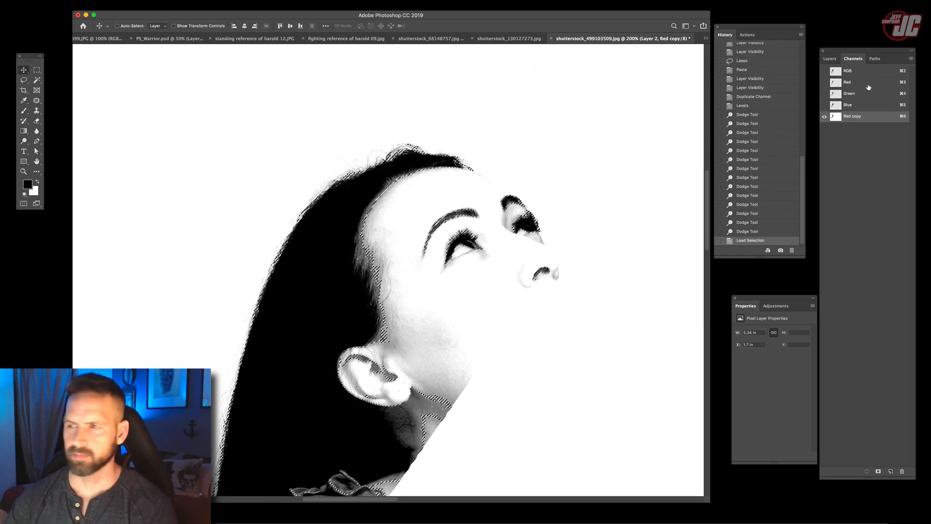
{"action": "left_click", "coordinate": [854, 72]}
{"action": "left_click", "coordinate": [830, 58]}
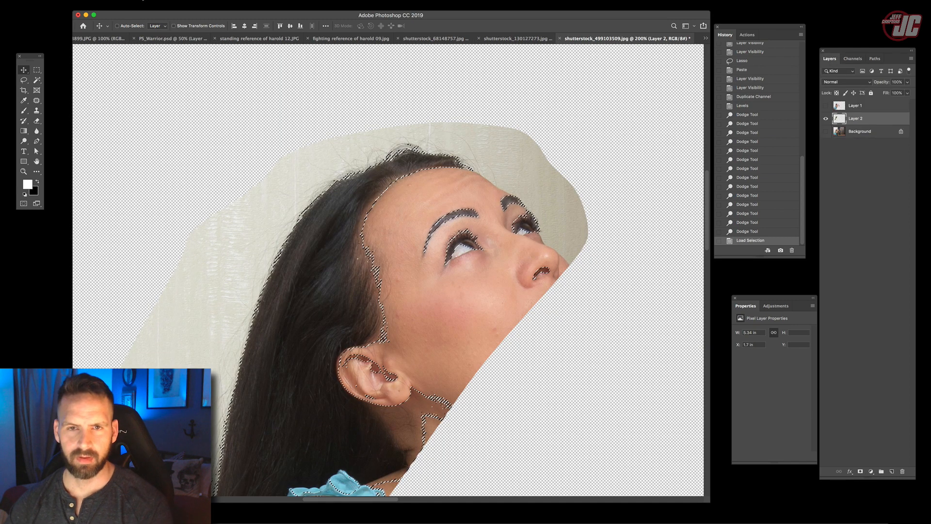
{"action": "left_click", "coordinate": [138, 0]}
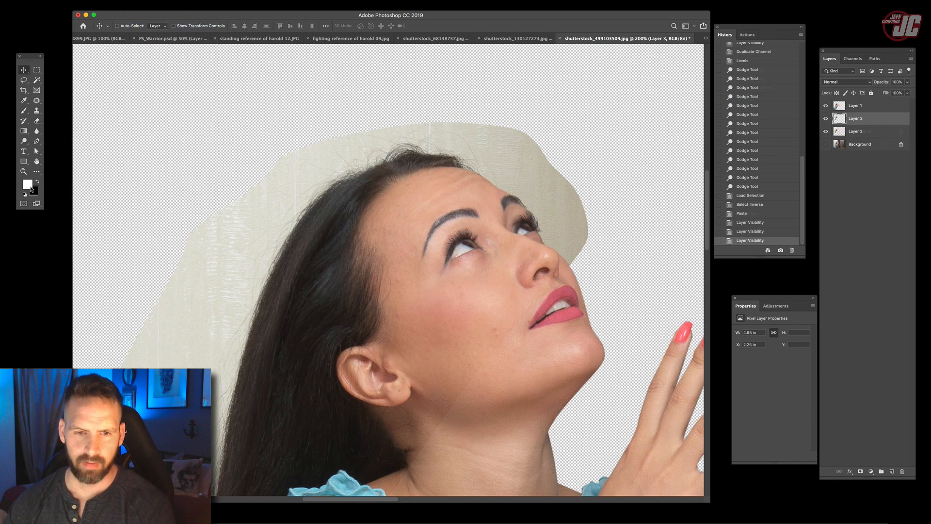
- Set the foreground colour to a muted blue
{"action": "left_click", "coordinate": [28, 185]}
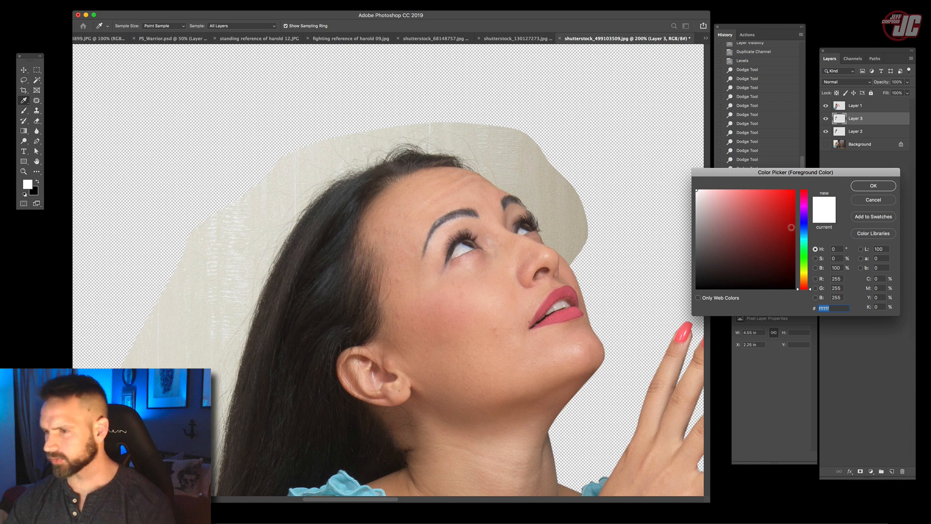
{"action": "left_click", "coordinate": [872, 186]}
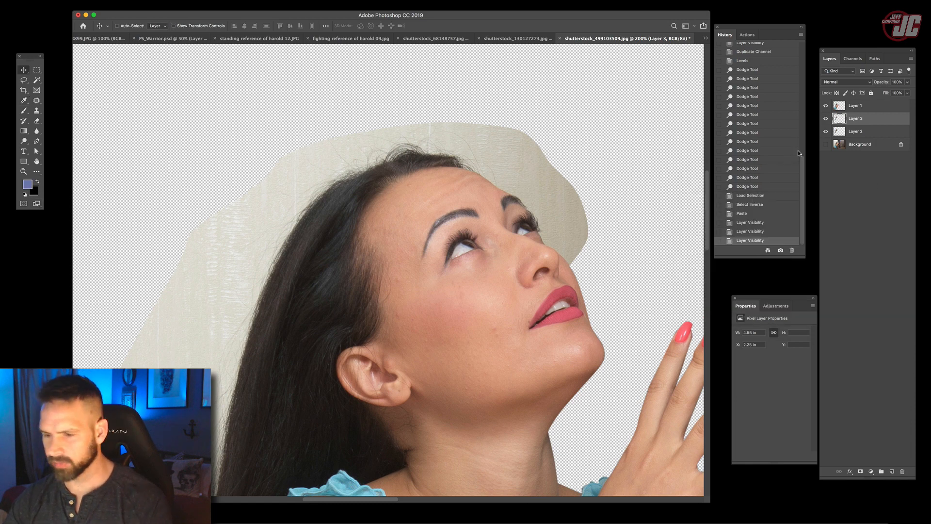
{"action": "key", "text": "alt+BackSpace"}
{"action": "key", "text": "v"}
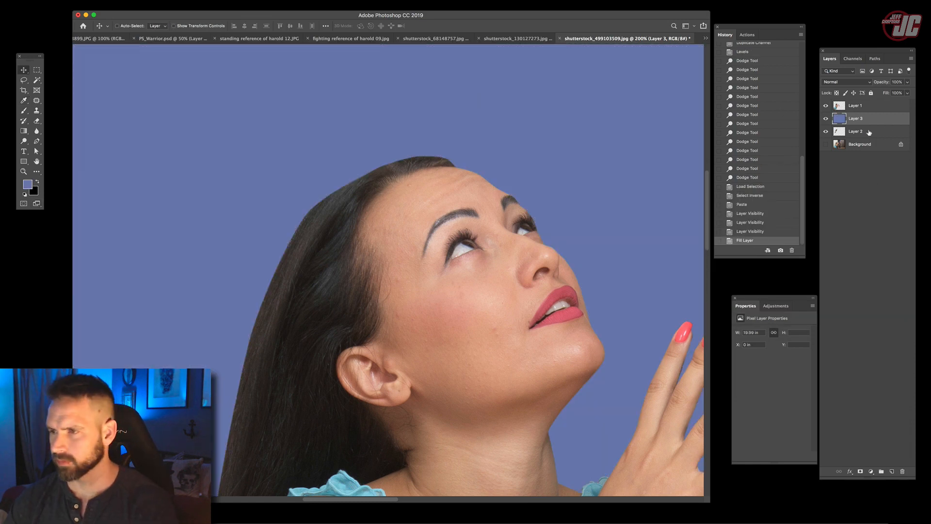
{"action": "key", "text": "super+z"}
- Fill Layer 2 with the blue foreground colour as a test backdrop and check the hair edges against it
{"action": "key", "text": "alt+bracketleft"}
{"action": "key", "text": "alt+BackSpace"}
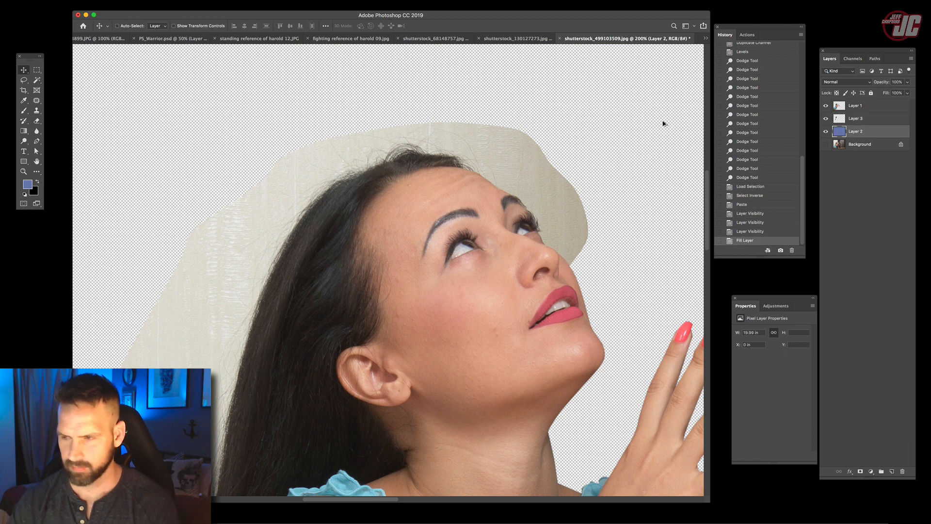
{"action": "left_click_drag", "start_coordinate": [318, 272], "coordinate": [421, 118]}
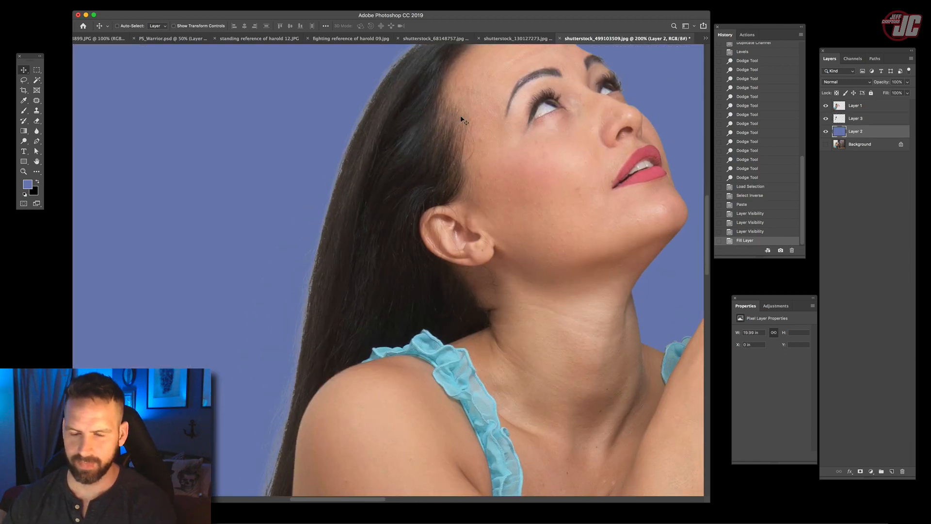
- Add a Color Overlay to the extracted hair on Layer 3, using a dark brown sampled from the woman's hair
{"action": "left_click", "coordinate": [881, 120]}
{"action": "double_click", "coordinate": [881, 120]}
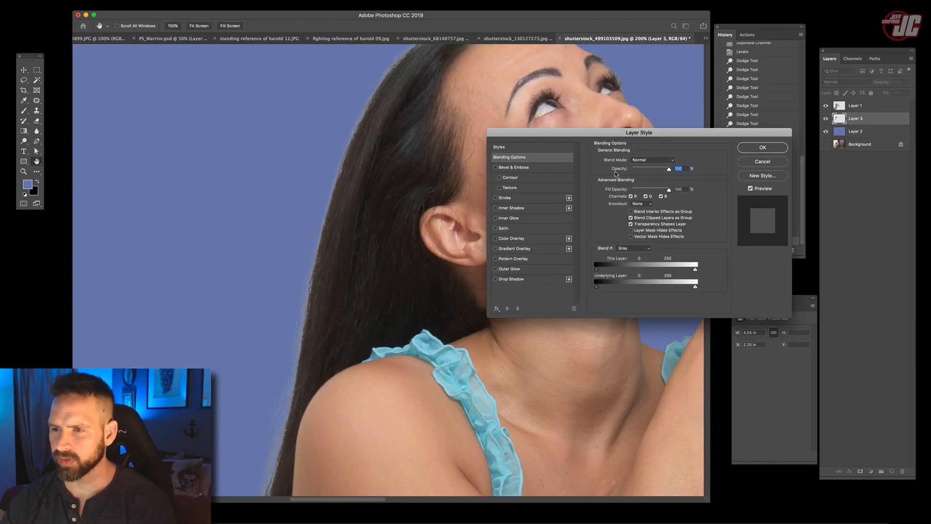
{"action": "left_click", "coordinate": [512, 238]}
{"action": "left_click", "coordinate": [673, 161]}
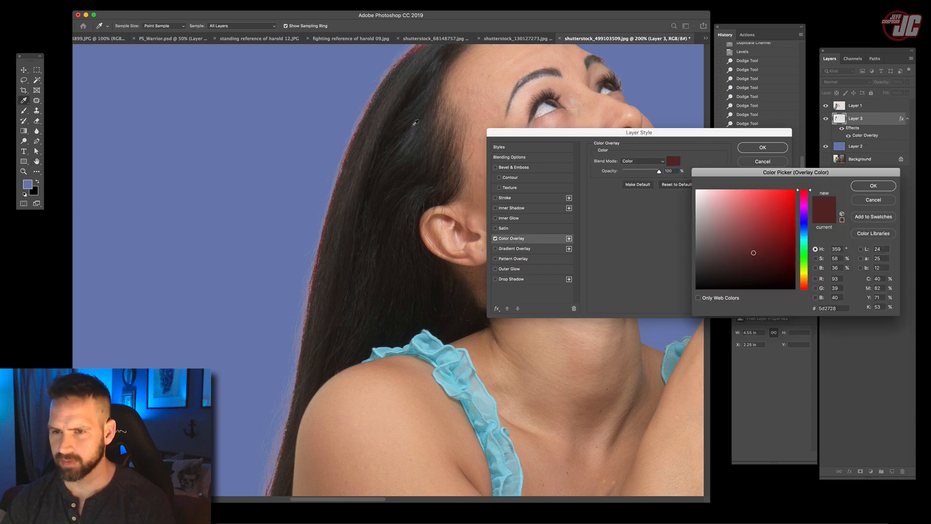
{"action": "left_click", "coordinate": [374, 121]}
{"action": "left_click", "coordinate": [873, 185]}
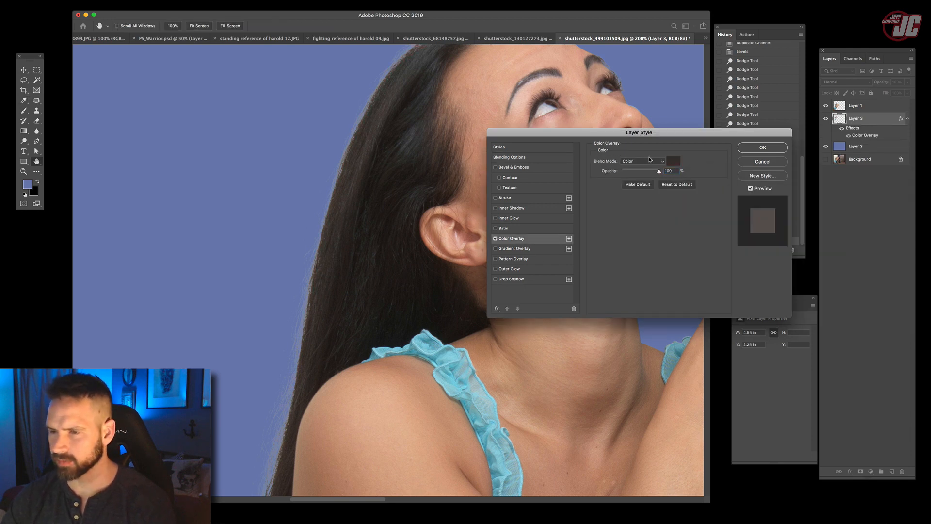
- Set the hair's Color Overlay to Darken, apply the style and compare the hair edges with the effect off and on
{"action": "left_click", "coordinate": [643, 161]}
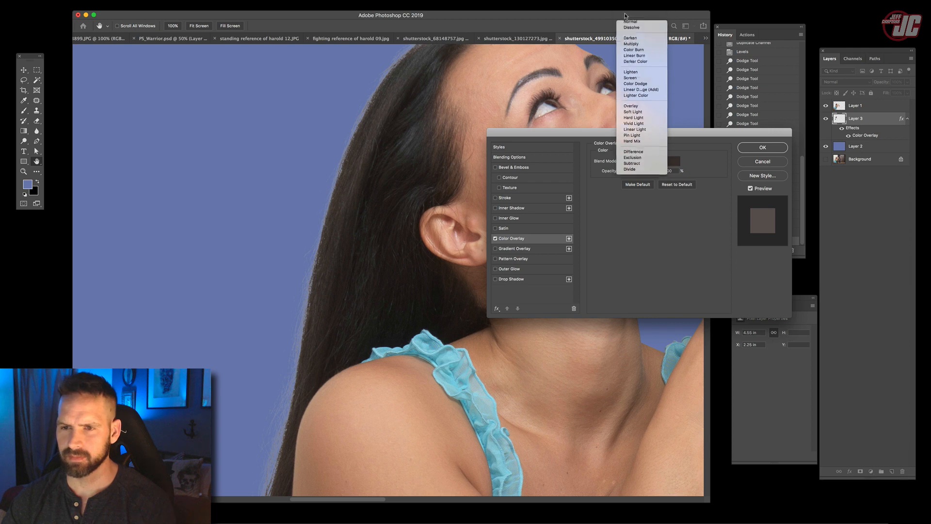
{"action": "left_click", "coordinate": [629, 13]}
{"action": "left_click", "coordinate": [673, 161]}
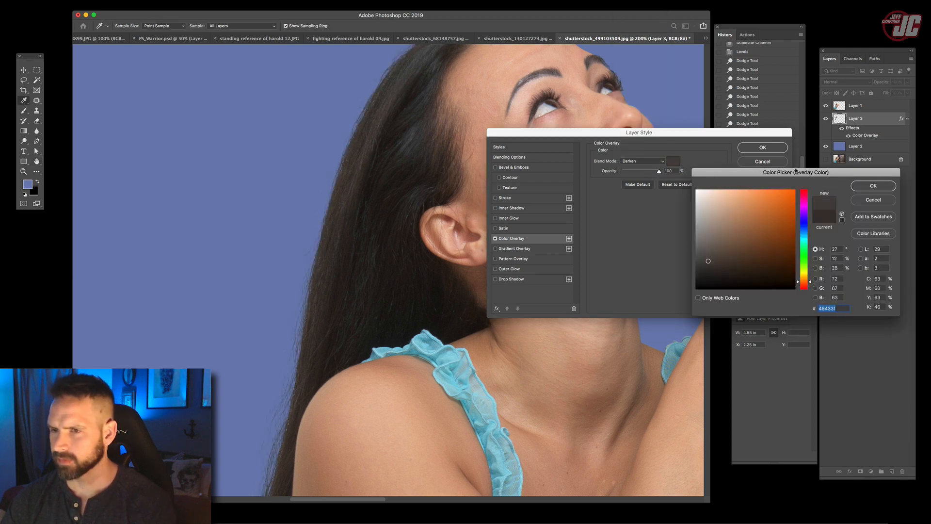
{"action": "key", "text": "Return"}
{"action": "left_click_drag", "start_coordinate": [412, 156], "coordinate": [393, 273]}
{"action": "scroll", "coordinate": [416, 170], "scroll_direction": "down", "scroll_amount": 10}
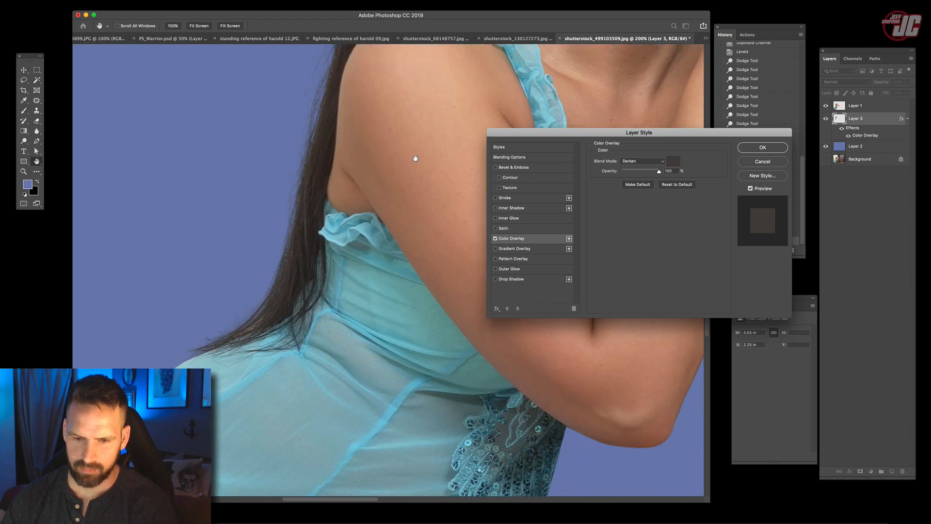
{"action": "left_click", "coordinate": [762, 147]}
{"action": "left_click", "coordinate": [841, 128]}
{"action": "left_click", "coordinate": [841, 128]}
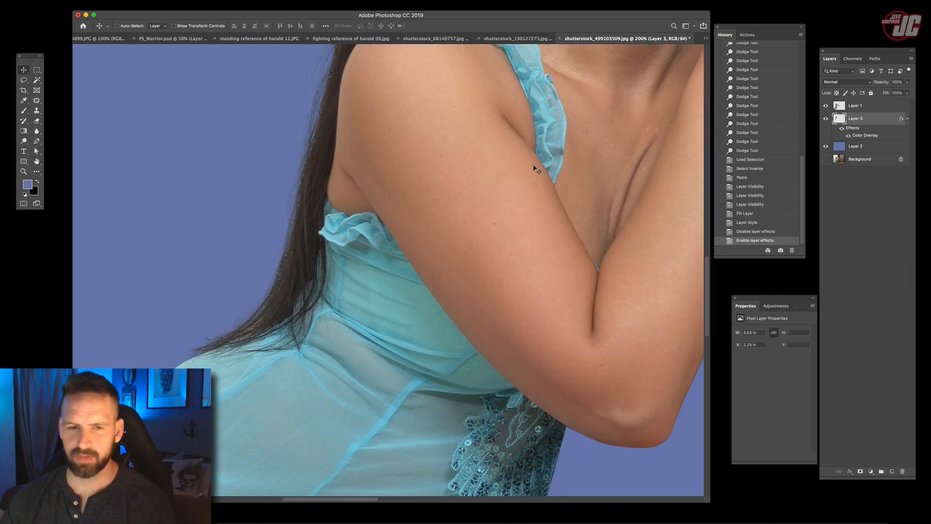
- Review the whole cutout against the blue backdrop and merge the hair layer with the woman's Layer 1
{"action": "key", "text": "z"}
{"action": "left_click", "coordinate": [442, 182], "text": "alt"}
{"action": "left_click", "coordinate": [441, 182], "text": "alt"}
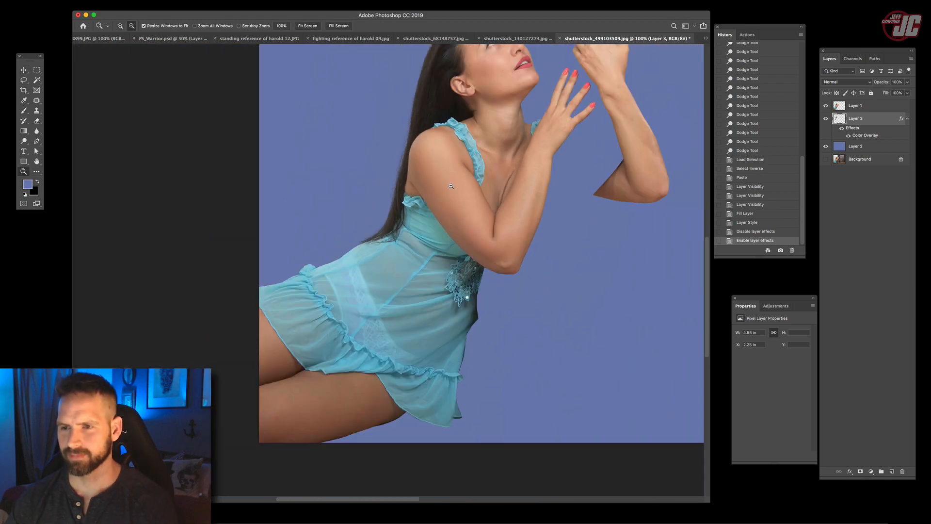
{"action": "left_click_drag", "start_coordinate": [442, 182], "coordinate": [412, 275]}
{"action": "key", "text": "v"}
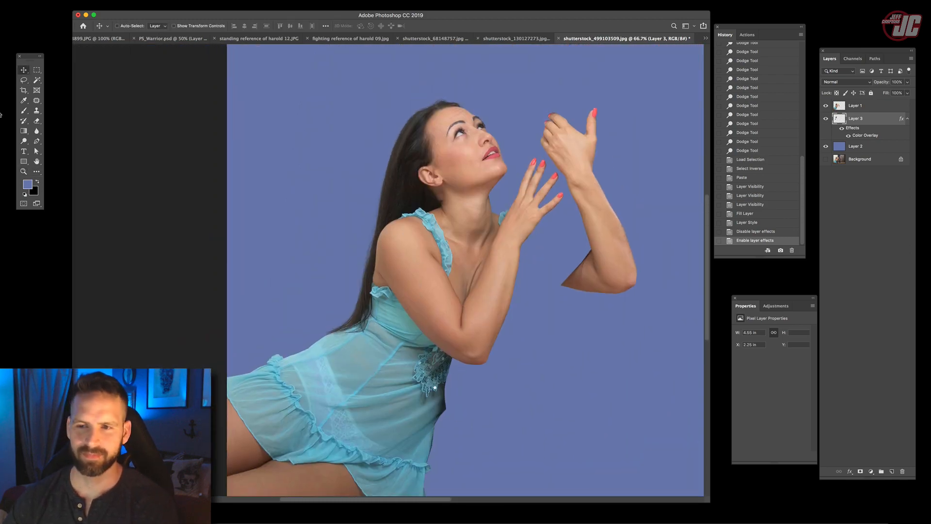
{"action": "left_click", "coordinate": [872, 107], "text": "shift"}
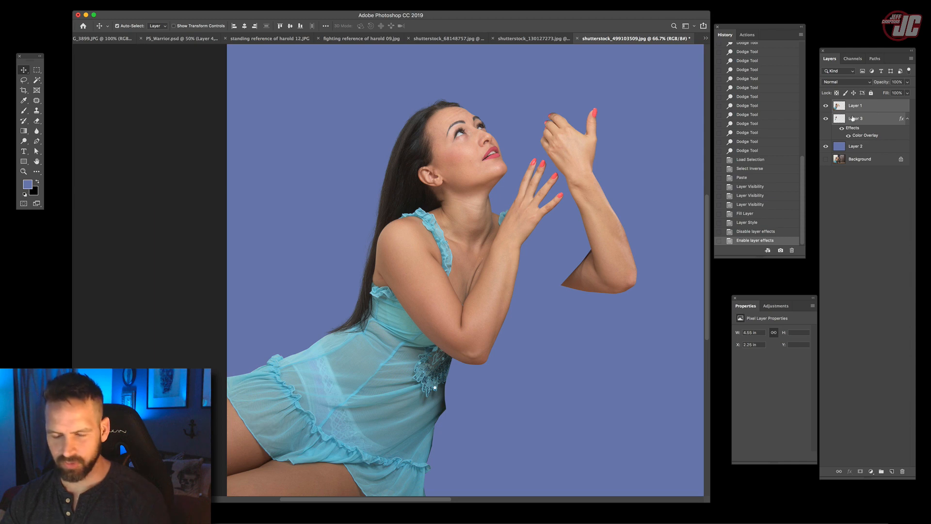
{"action": "key", "text": "ctrl+e"}
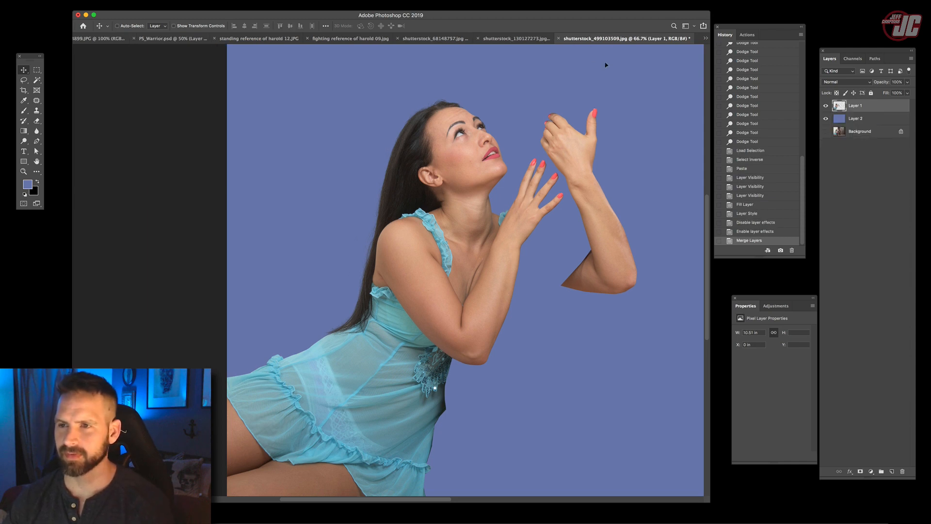
- Float the photo's window, copy the merged woman layer into PS_Warrior.psd and close the photo document
{"action": "left_click_drag", "start_coordinate": [576, 45], "coordinate": [618, 88]}
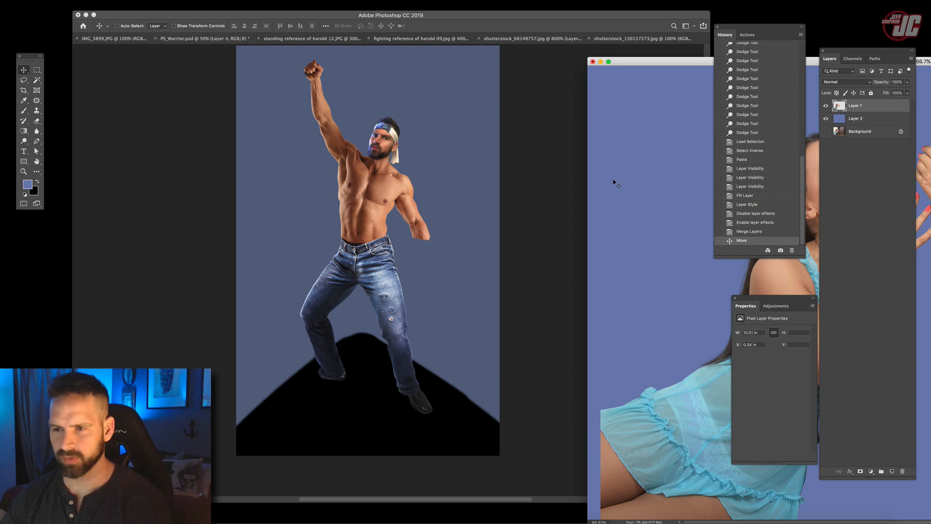
{"action": "left_click", "coordinate": [427, 203]}
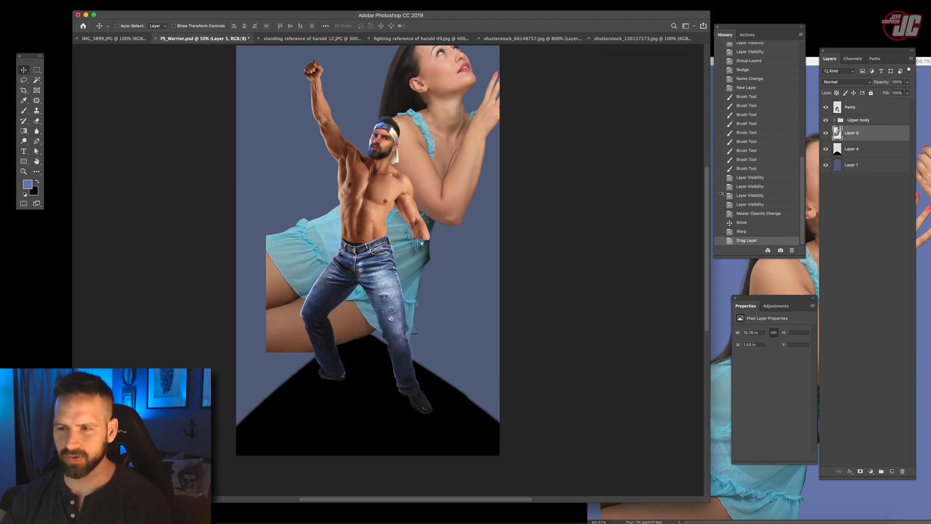
{"action": "left_click", "coordinate": [722, 286]}
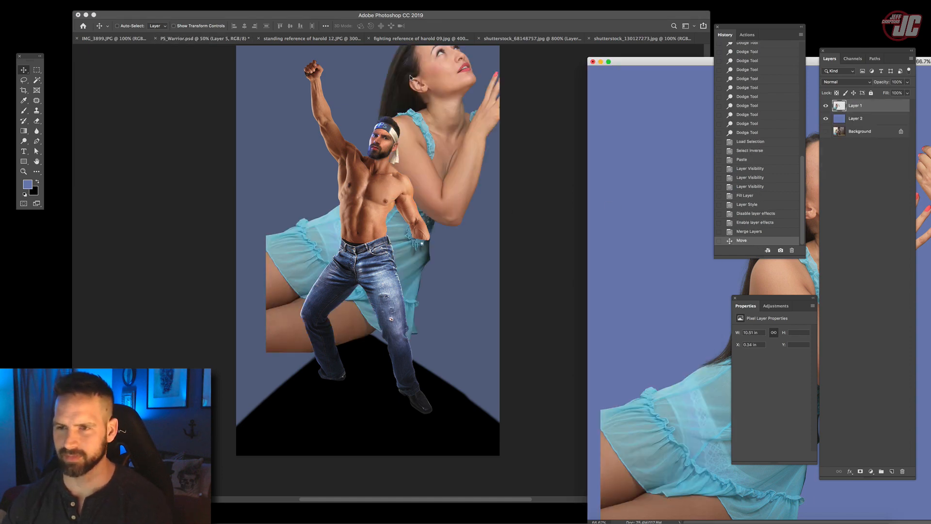
{"action": "left_click", "coordinate": [592, 63]}
{"action": "left_click", "coordinate": [439, 163]}
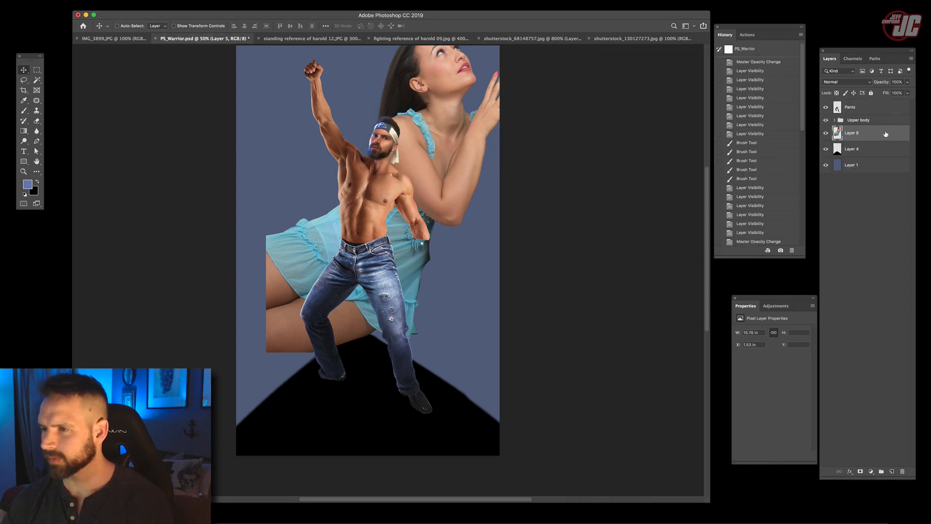
- Move the woman's layer above the Pants layer and flip her horizontally
{"action": "left_click_drag", "start_coordinate": [885, 134], "coordinate": [882, 104]}
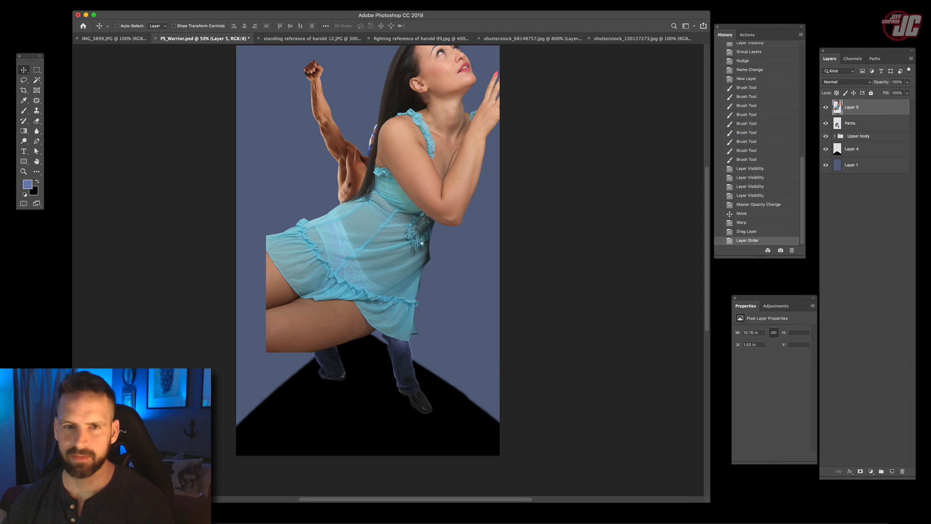
{"action": "left_click", "coordinate": [55, 1]}
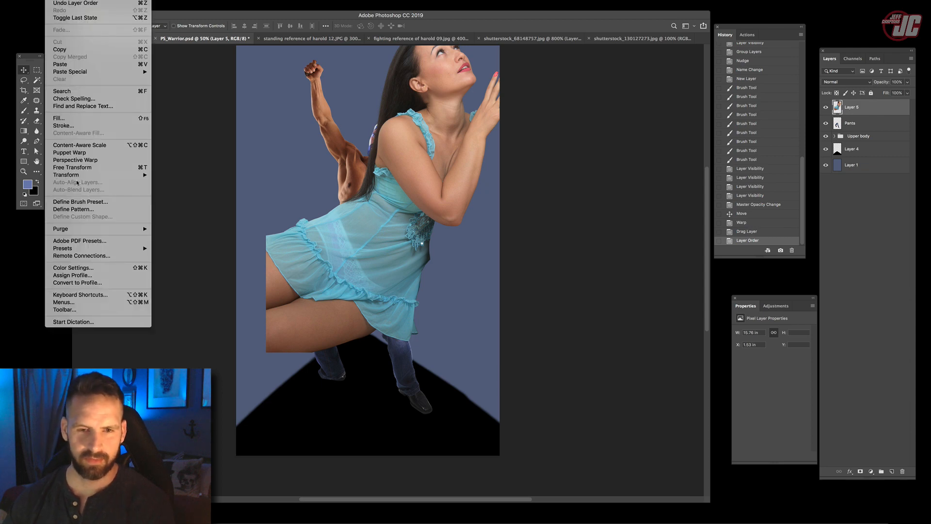
{"action": "mouse_move", "coordinate": [97, 175]}
{"action": "left_click", "coordinate": [187, 266]}
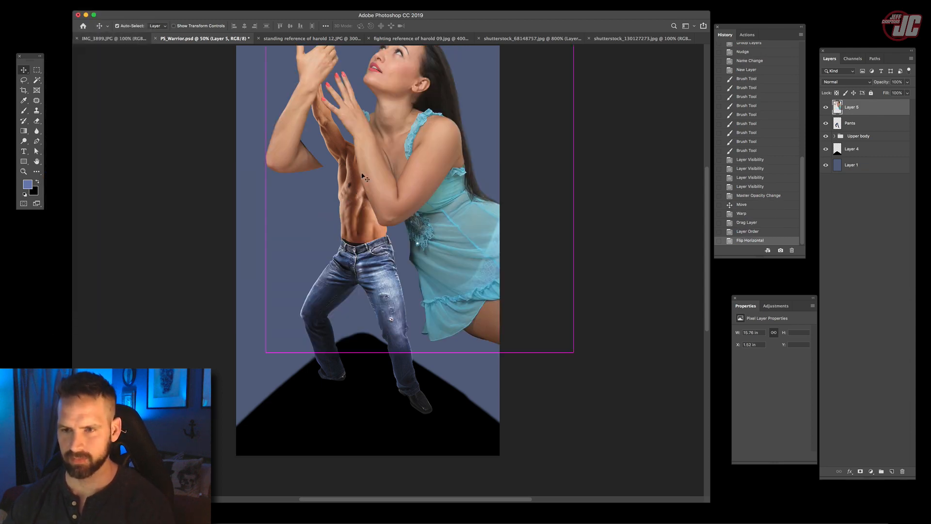
- Scale the woman to about 43%, rotate her about 2.45° and place her on the hill against the hero's bent leg
{"action": "key", "text": "super+t"}
{"action": "left_click_drag", "start_coordinate": [349, 140], "coordinate": [331, 224]}
{"action": "left_click_drag", "start_coordinate": [246, 128], "coordinate": [423, 315]}
{"action": "left_click_drag", "start_coordinate": [495, 362], "coordinate": [425, 311]}
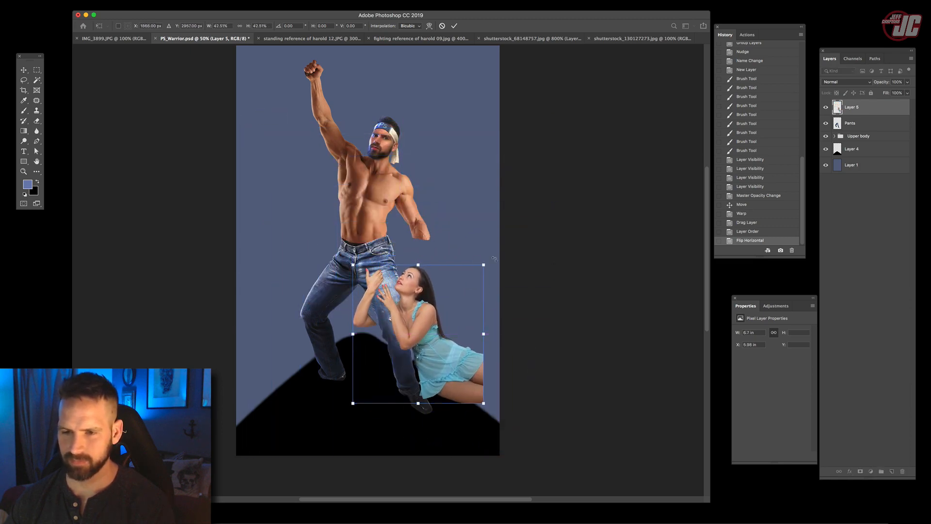
{"action": "left_click_drag", "start_coordinate": [475, 230], "coordinate": [483, 234]}
{"action": "left_click_drag", "start_coordinate": [479, 407], "coordinate": [481, 408]}
{"action": "left_click_drag", "start_coordinate": [433, 350], "coordinate": [457, 357]}
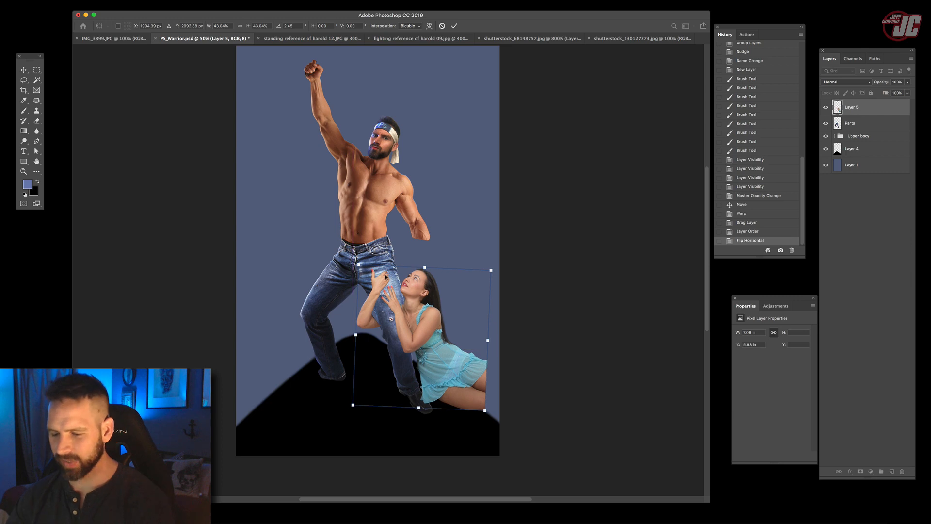
{"action": "key", "text": "Return"}
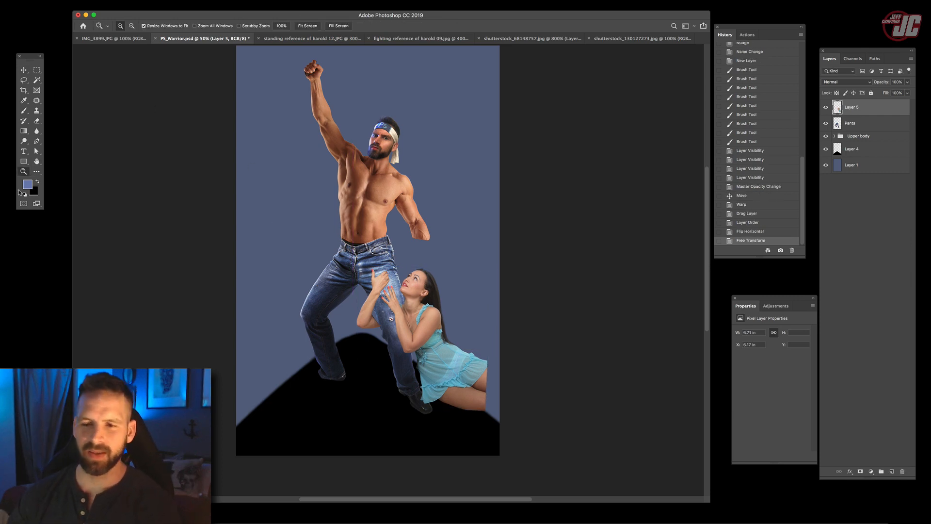
- Lasso the woman's raised forearm and hand, cut and paste it as a separate layer, and place it over the hero's thigh
{"action": "left_click", "coordinate": [410, 311]}
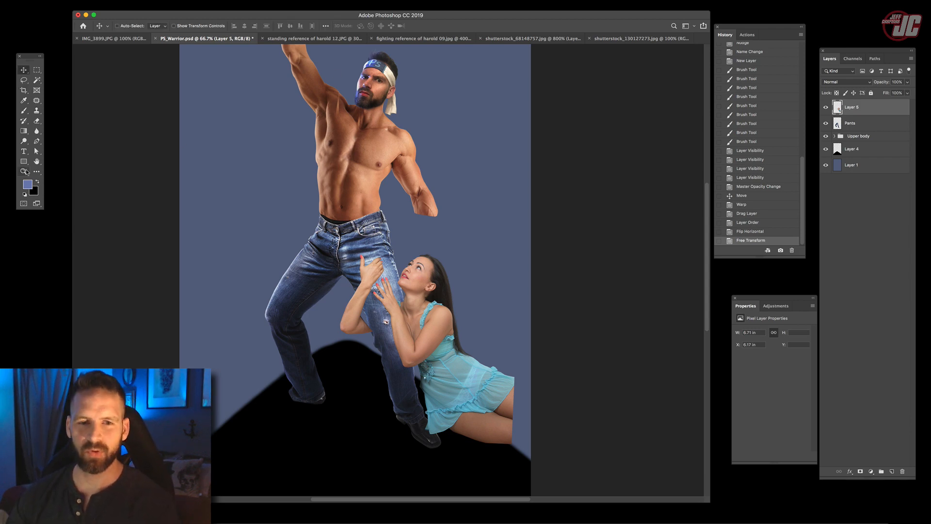
{"action": "left_click", "coordinate": [396, 313]}
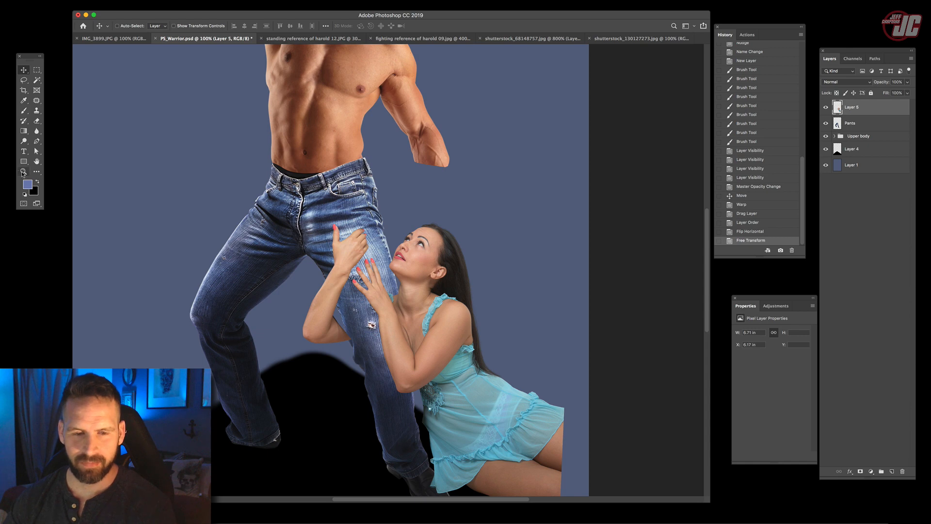
{"action": "left_click", "coordinate": [364, 307]}
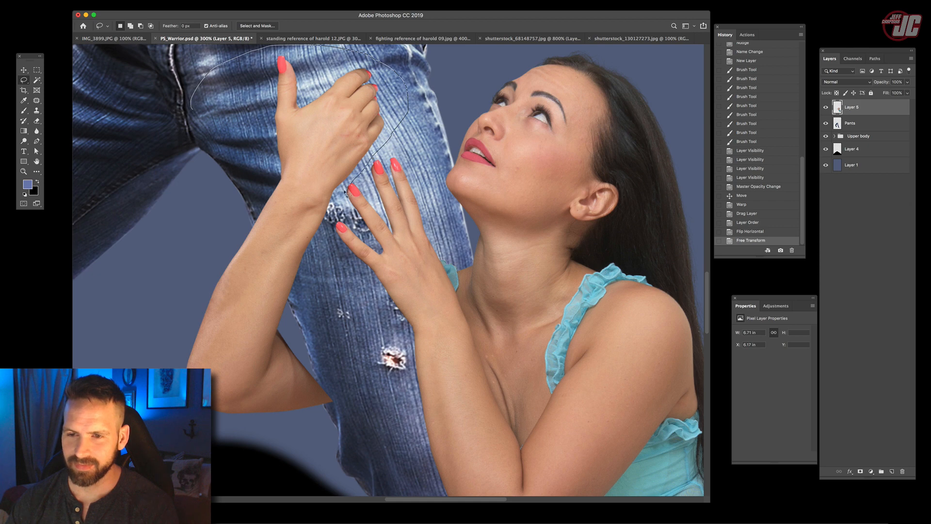
{"action": "mouse_move", "coordinate": [362, 401]}
{"action": "left_mouse_down"}
{"action": "mouse_move", "coordinate": [170, 412]}
{"action": "mouse_move", "coordinate": [166, 153]}
{"action": "left_mouse_up"}
{"action": "left_click", "coordinate": [23, 70]}
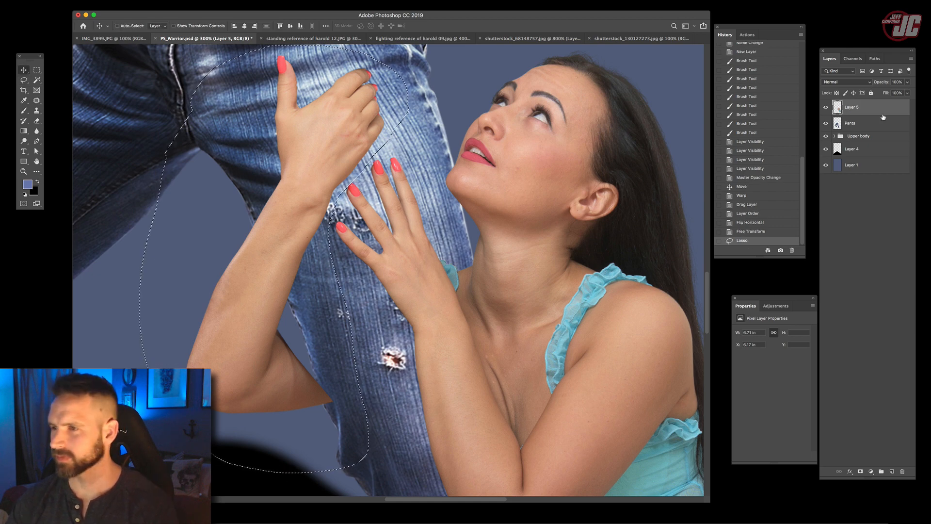
{"action": "key", "text": "ctrl+x"}
{"action": "key", "text": "ctrl+v"}
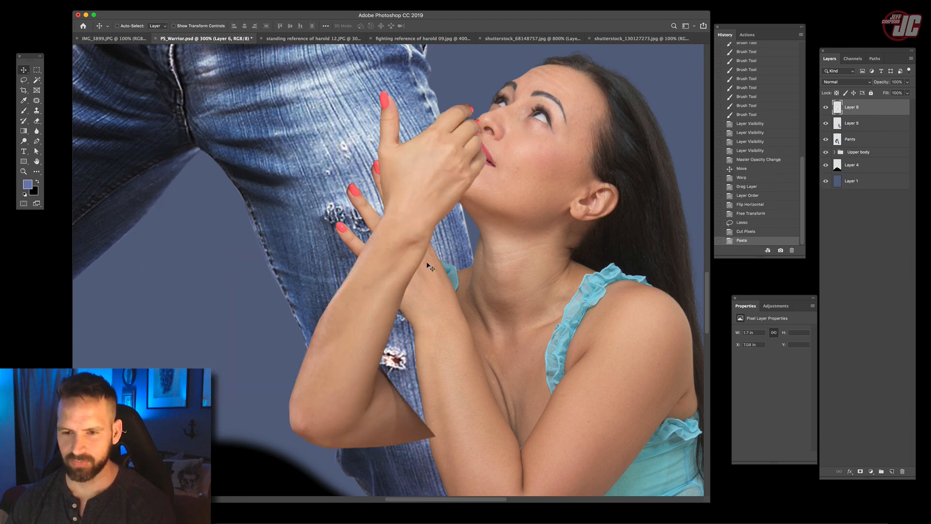
{"action": "left_click_drag", "start_coordinate": [437, 221], "coordinate": [312, 181]}
- Hide the pasted arm layer, rotate the woman's body on Layer 5 about 5° clockwise and reposition her against the hero's leg
{"action": "left_click", "coordinate": [23, 171]}
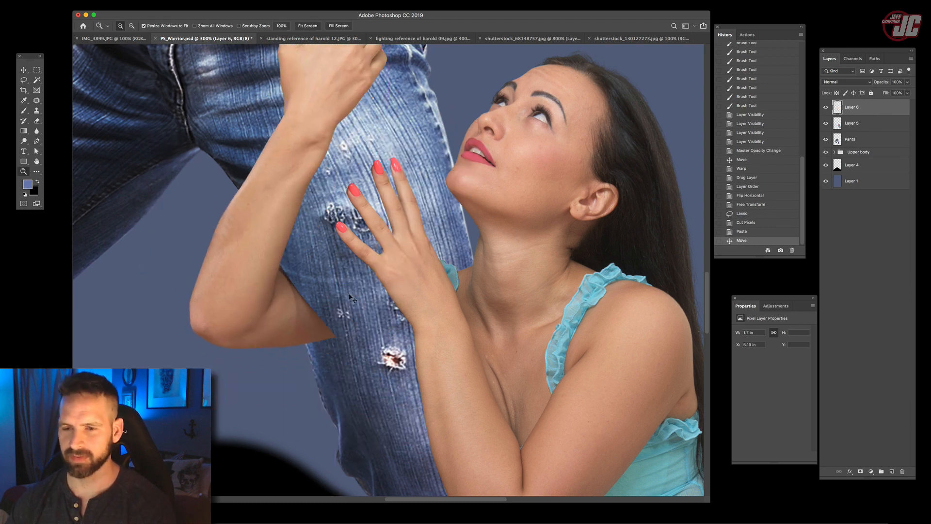
{"action": "left_click", "coordinate": [826, 107]}
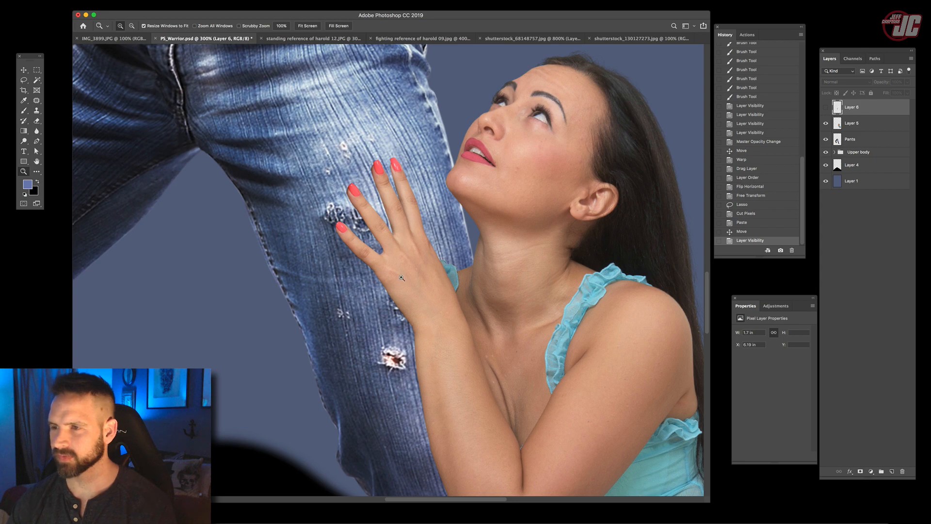
{"action": "left_click", "coordinate": [401, 278], "text": "alt"}
{"action": "left_click", "coordinate": [401, 278], "text": "alt"}
{"action": "left_click_drag", "start_coordinate": [485, 337], "coordinate": [481, 343]}
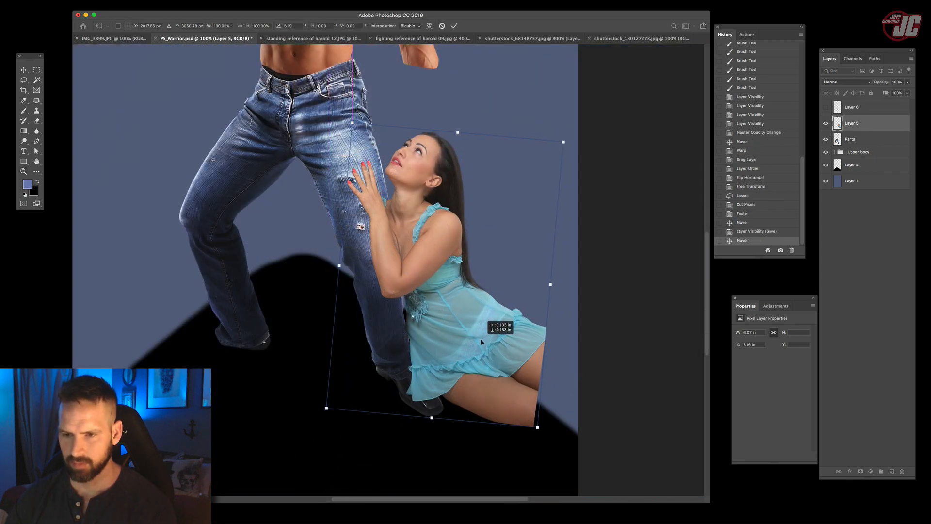
{"action": "left_click_drag", "start_coordinate": [444, 243], "coordinate": [466, 343]}
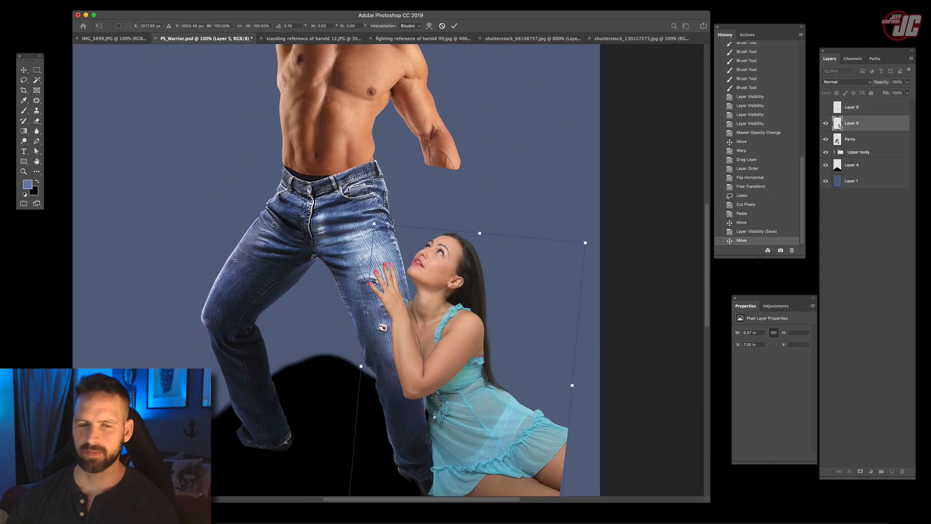
{"action": "left_click", "coordinate": [25, 173]}
{"action": "left_click", "coordinate": [367, 301], "text": "alt"}
{"action": "left_click", "coordinate": [392, 299], "text": "alt"}
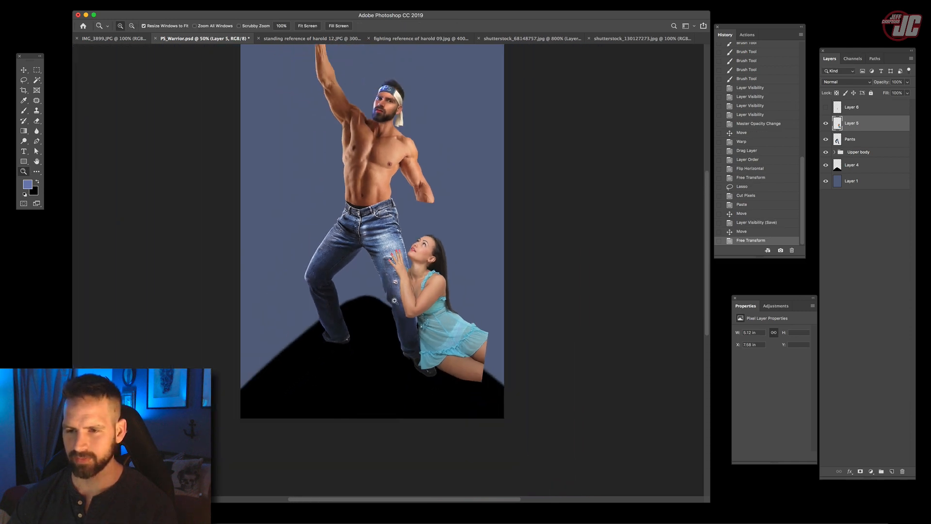
{"action": "left_click", "coordinate": [392, 278]}
{"action": "left_click", "coordinate": [391, 279]}
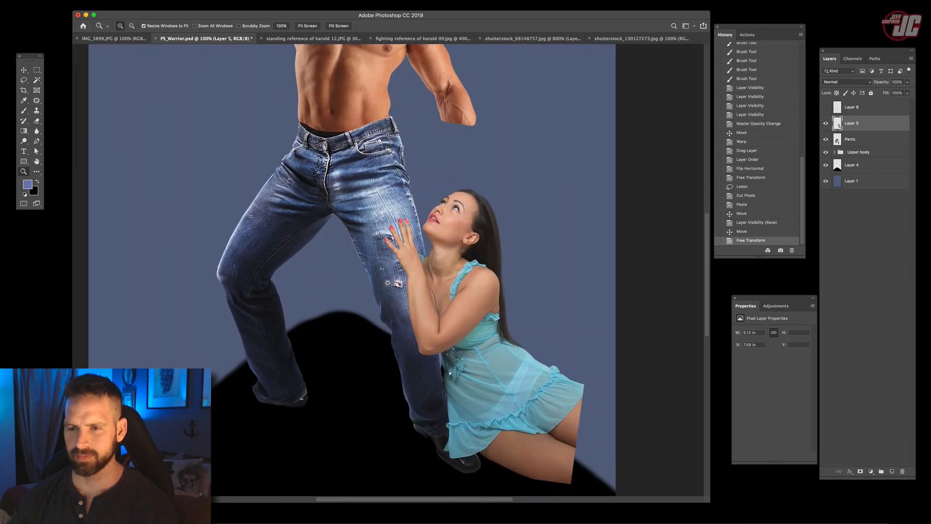
- Show the arm on Layer 6, rotate it about 13.5° clockwise and position it around the hero's thigh
{"action": "left_click", "coordinate": [24, 70]}
{"action": "left_click", "coordinate": [826, 107]}
{"action": "left_click", "coordinate": [853, 106]}
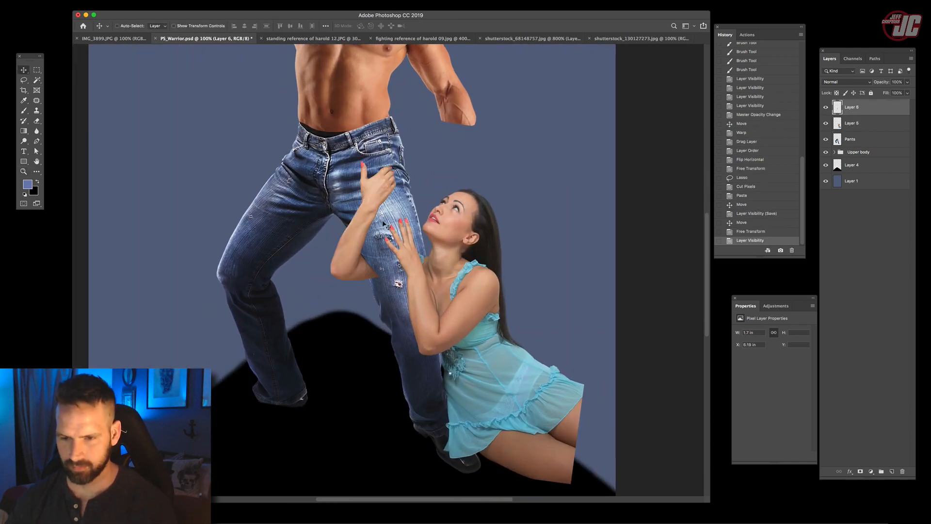
{"action": "key", "text": "ctrl+t"}
{"action": "left_click_drag", "start_coordinate": [409, 144], "coordinate": [426, 157]}
{"action": "left_click_drag", "start_coordinate": [374, 216], "coordinate": [382, 222]}
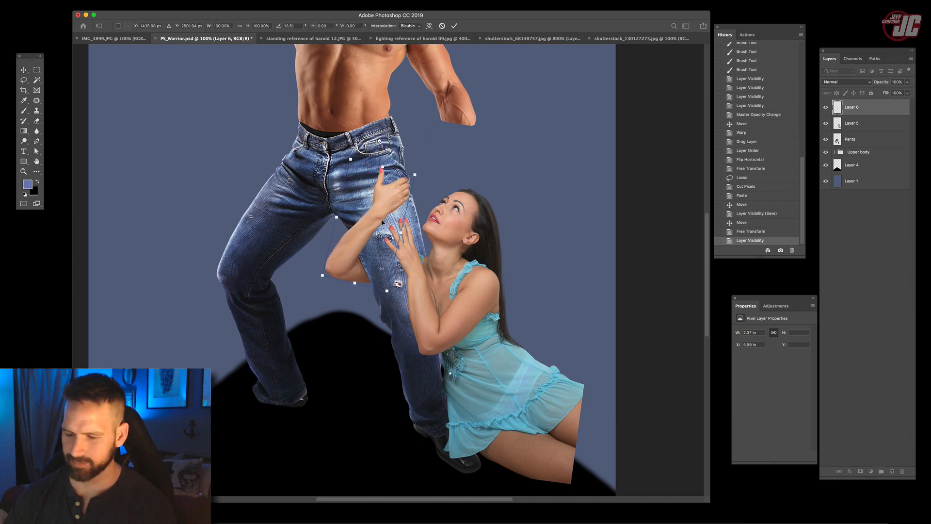
{"action": "key", "text": "Return"}
{"action": "key", "text": "Right"}
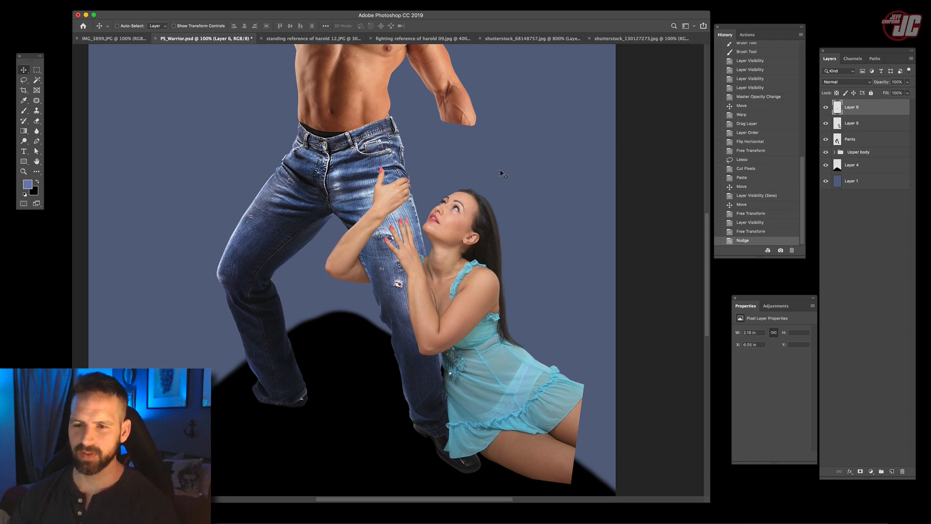
- Collapse the Upper body group and clip a Levels adjustment to the woman's Layer 5, with midtones 0.68 and white input 238
{"action": "scroll", "coordinate": [483, 212], "scroll_direction": "up", "scroll_amount": 3}
{"action": "scroll", "coordinate": [476, 228], "scroll_direction": "down", "scroll_amount": 4}
{"action": "scroll", "coordinate": [475, 228], "scroll_direction": "right", "scroll_amount": 1}
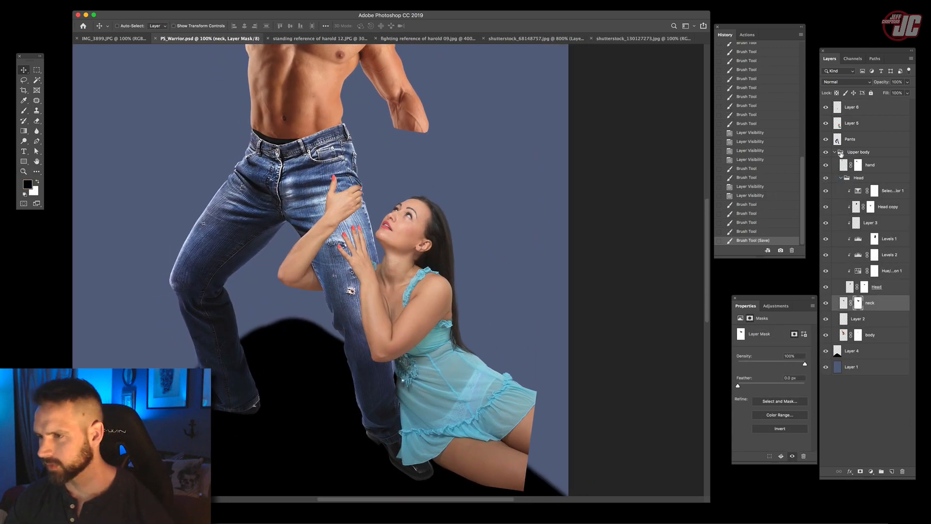
{"action": "left_click", "coordinate": [834, 152]}
{"action": "key", "text": "alt+]"}
{"action": "key", "text": "alt+]"}
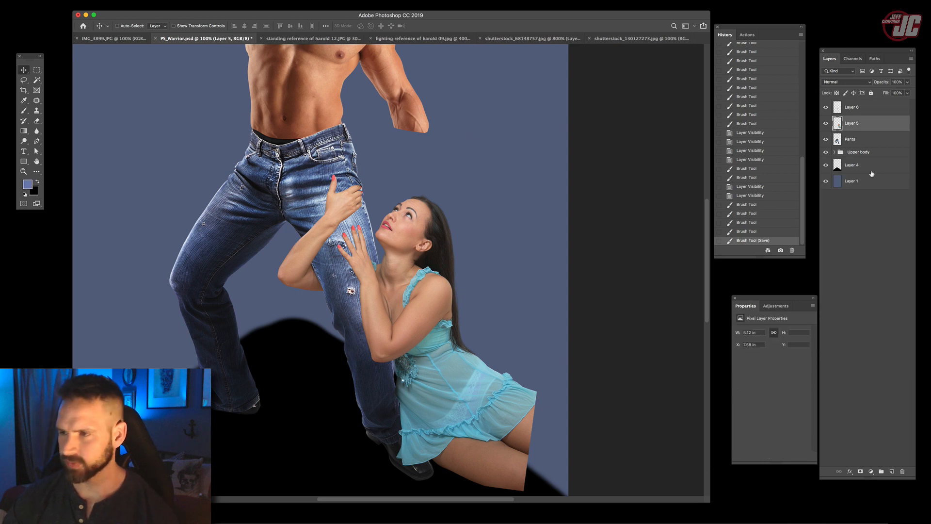
{"action": "left_click_drag", "start_coordinate": [426, 201], "coordinate": [498, 339]}
{"action": "left_click_drag", "start_coordinate": [479, 266], "coordinate": [450, 239]}
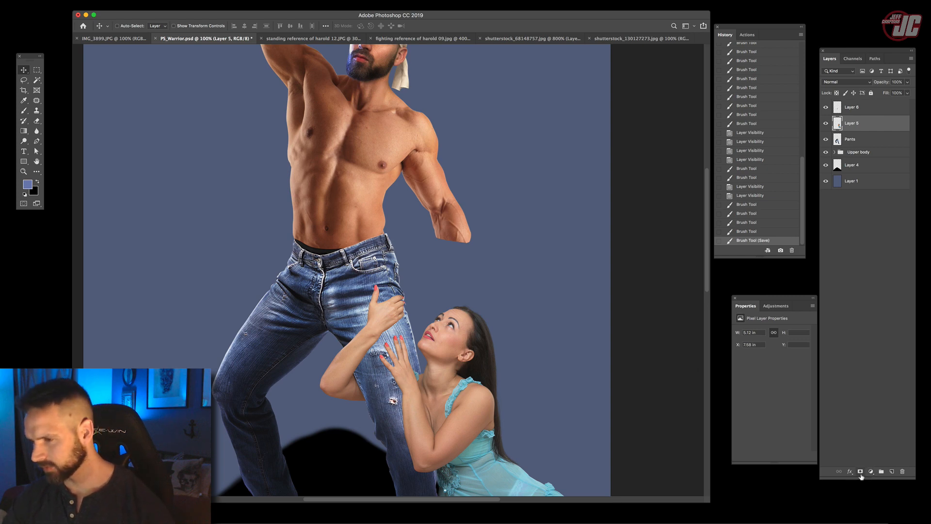
{"action": "left_click", "coordinate": [870, 472]}
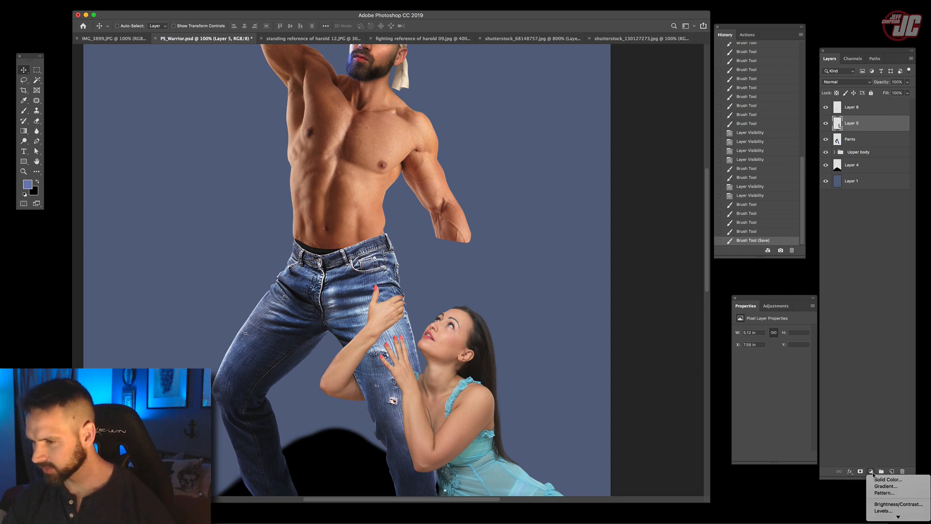
{"action": "left_click", "coordinate": [892, 491]}
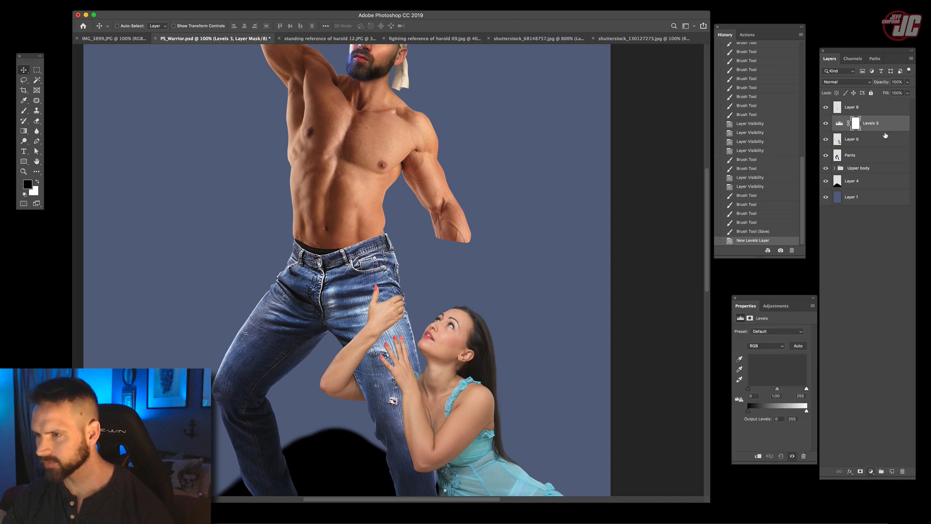
{"action": "right_click", "coordinate": [873, 131]}
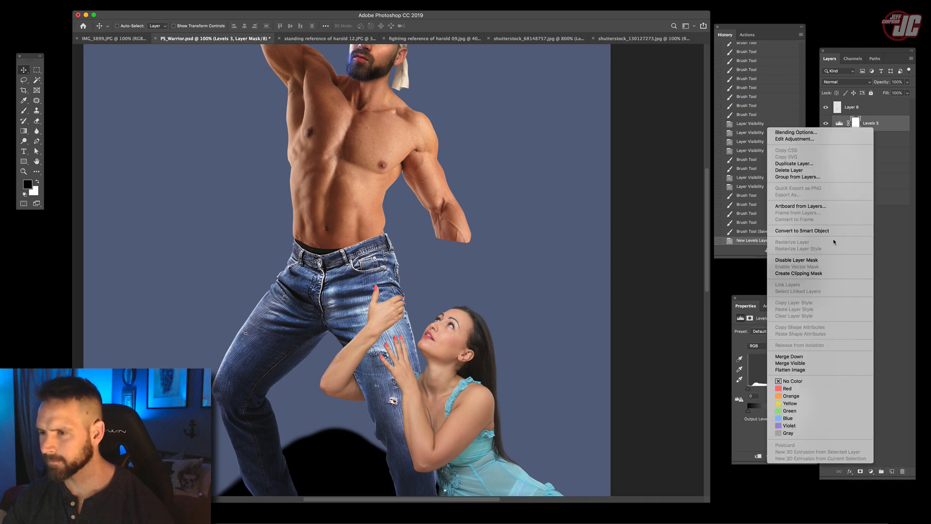
{"action": "left_click", "coordinate": [818, 275]}
{"action": "left_click_drag", "start_coordinate": [777, 389], "coordinate": [783, 391]}
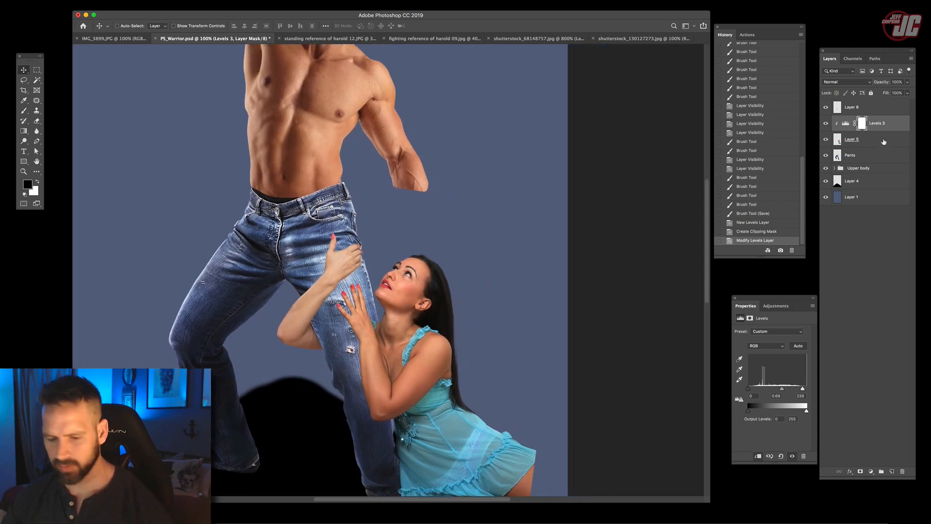
- Duplicate the Levels 3 adjustment above the arm on Layer 6 and clip it to that layer
{"action": "mouse_move", "coordinate": [893, 129]}
{"action": "left_mouse_down"}
{"action": "mouse_move", "coordinate": [890, 102]}
{"action": "mouse_move", "coordinate": [888, 112]}
{"action": "left_mouse_up"}
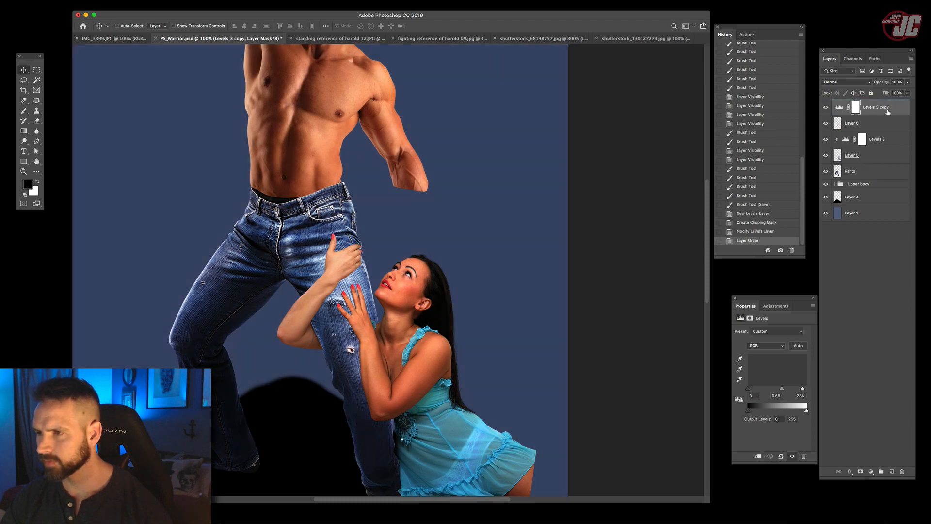
{"action": "right_click", "coordinate": [887, 112]}
{"action": "left_click", "coordinate": [826, 252]}
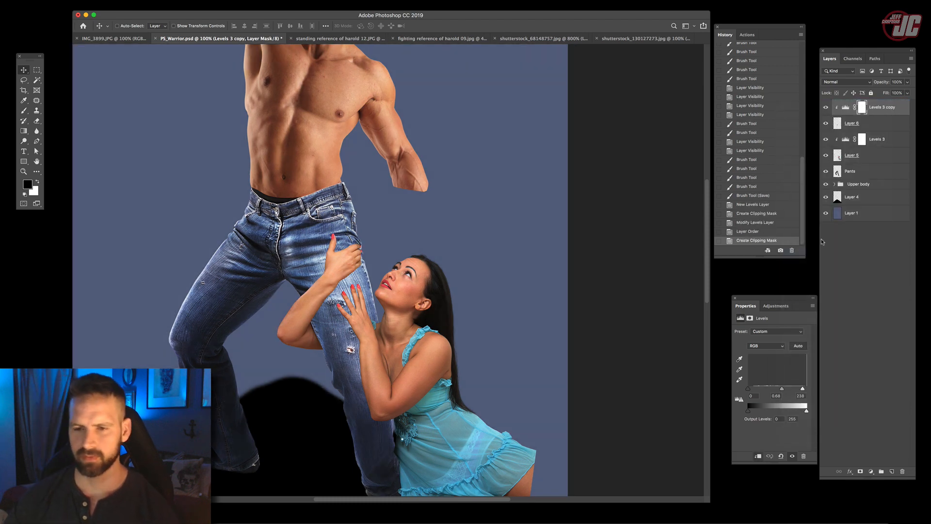
- Group Layer 5, Layer 6 and their two Levels adjustments and name the group Woman
{"action": "left_click", "coordinate": [23, 140]}
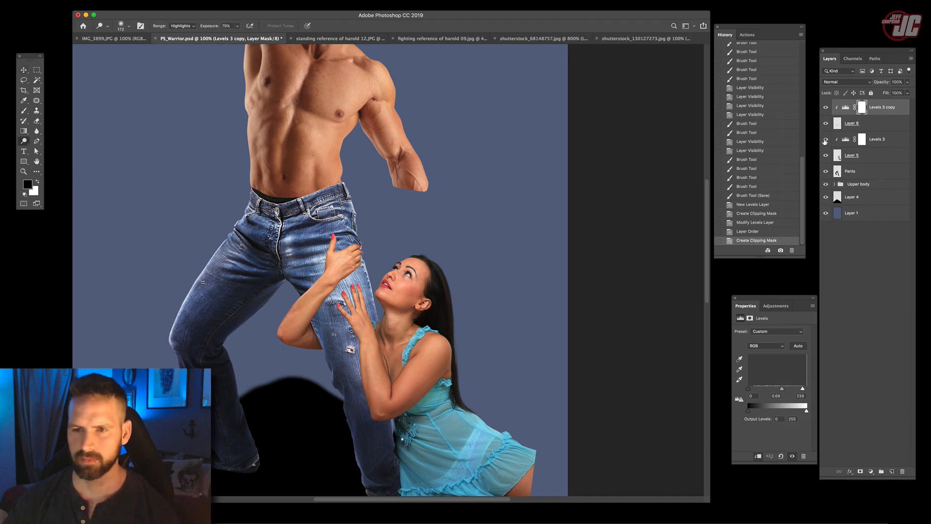
{"action": "left_click", "coordinate": [888, 125]}
{"action": "left_click", "coordinate": [886, 159]}
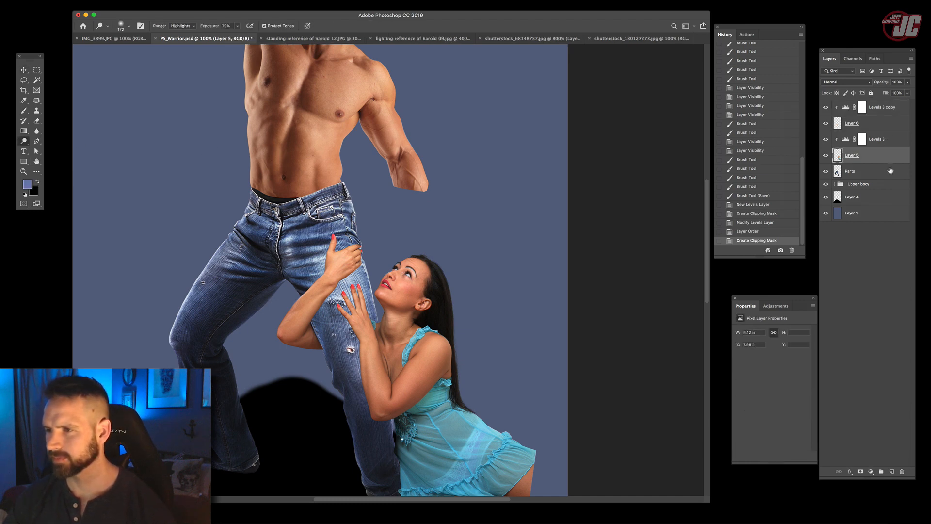
{"action": "left_click", "coordinate": [884, 113], "text": "shift"}
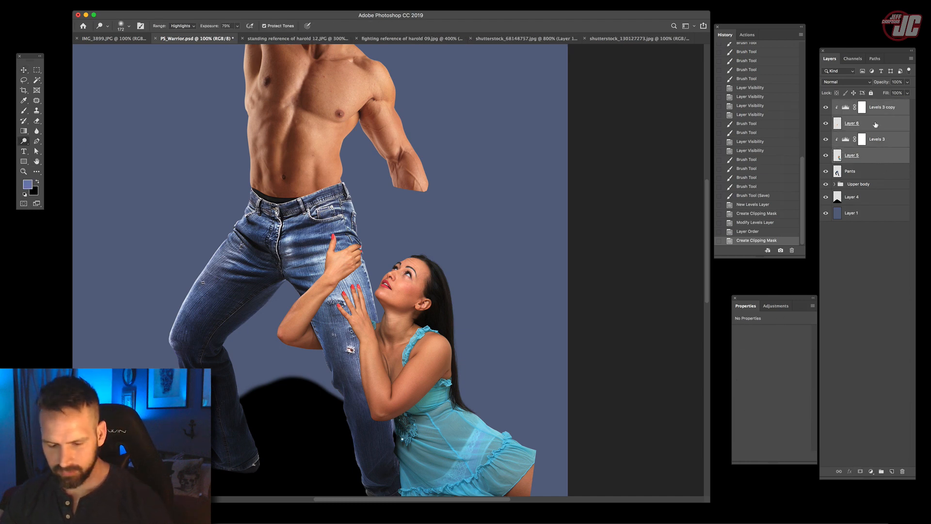
{"action": "key", "text": "ctrl+g"}
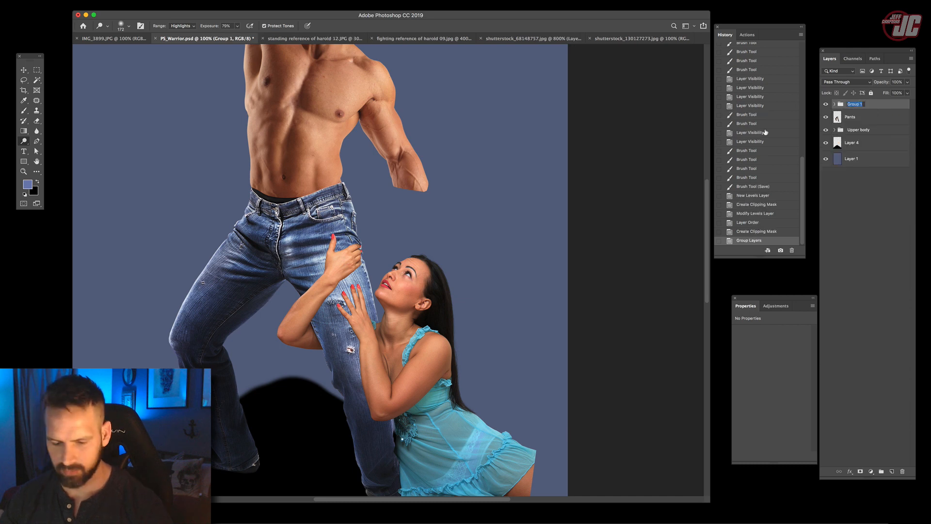
{"action": "type", "text": "Woman"}
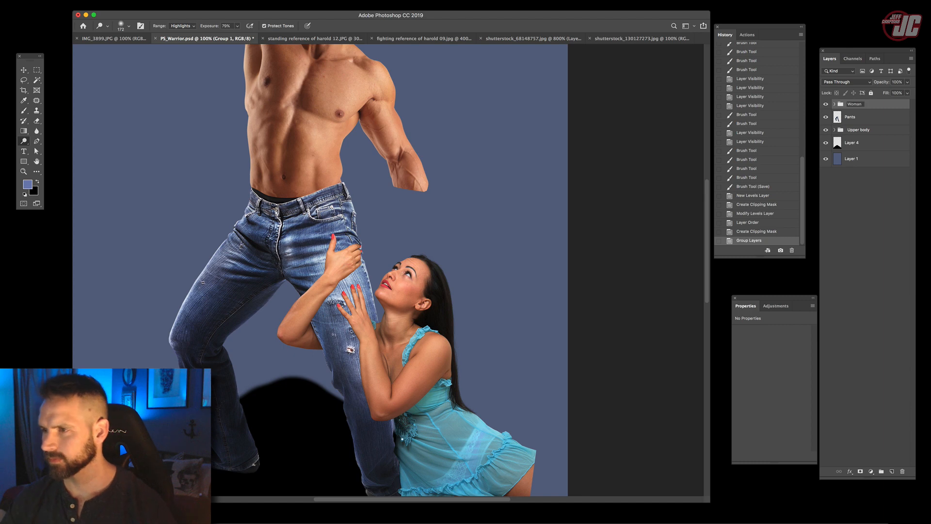
- Group the Pants layer with the Upper body group and name the new group Me
{"action": "left_click", "coordinate": [838, 113]}
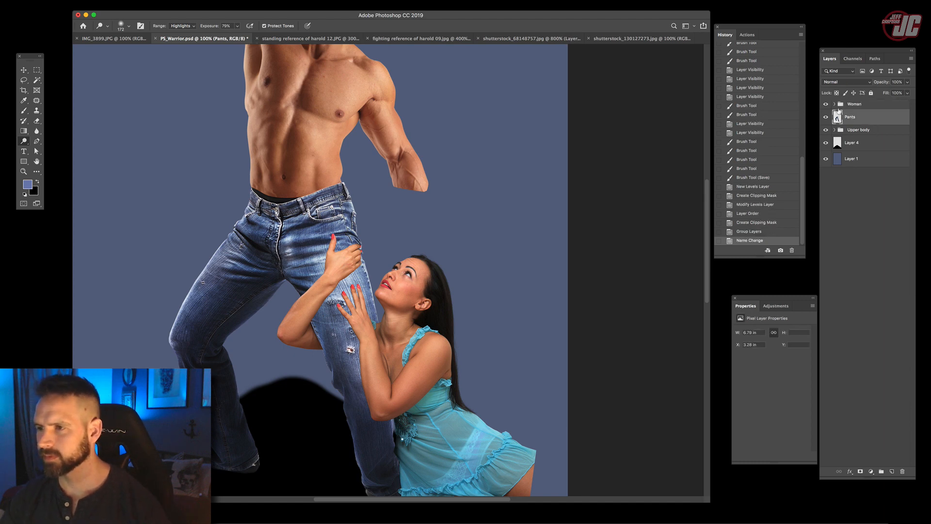
{"action": "left_click", "coordinate": [875, 130]}
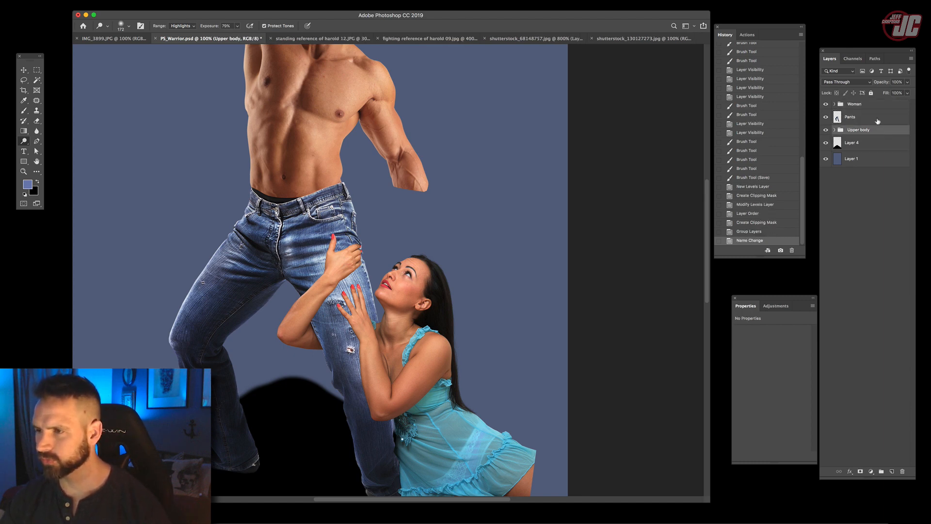
{"action": "left_click", "coordinate": [877, 121], "text": "shift"}
{"action": "key", "text": "super+g"}
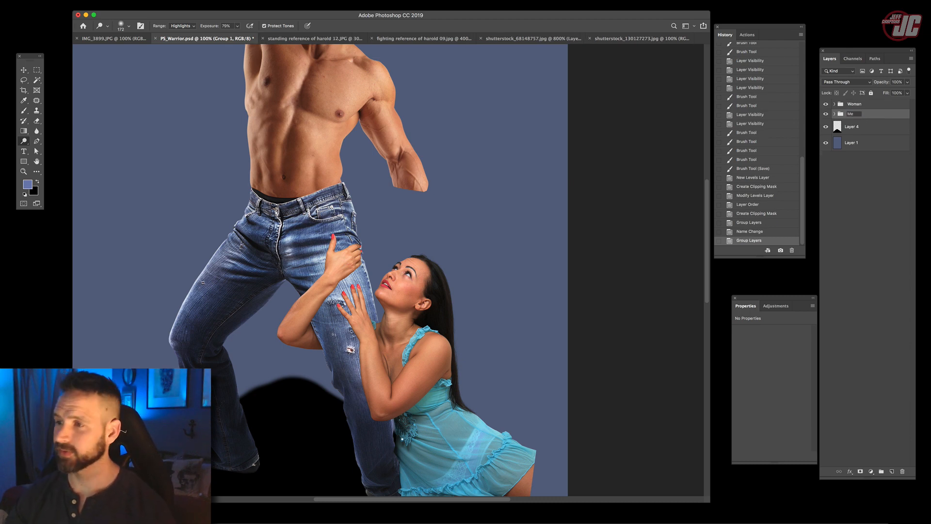
{"action": "type", "text": "Me"}
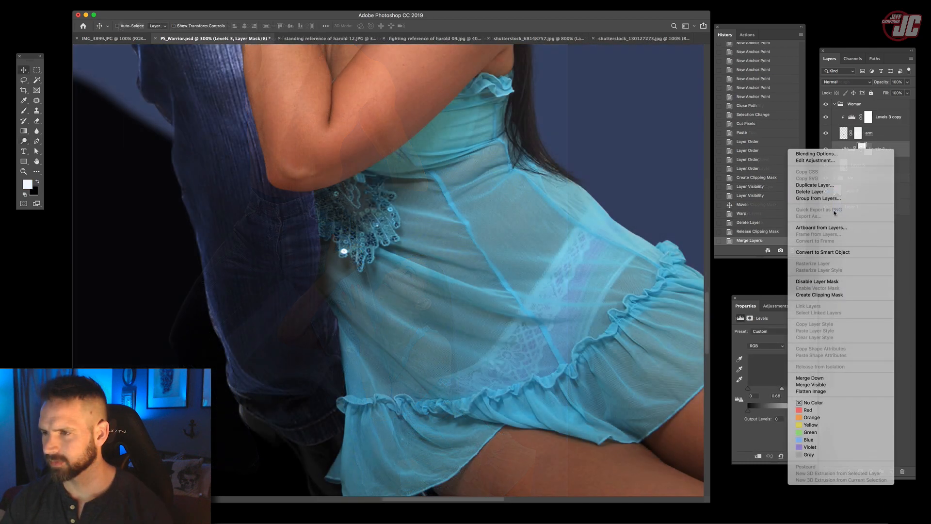
- Clip the Levels 3 adjustment to the woman's Layer 5 and add a layer mask to Layer 5
{"action": "left_click", "coordinate": [819, 295]}
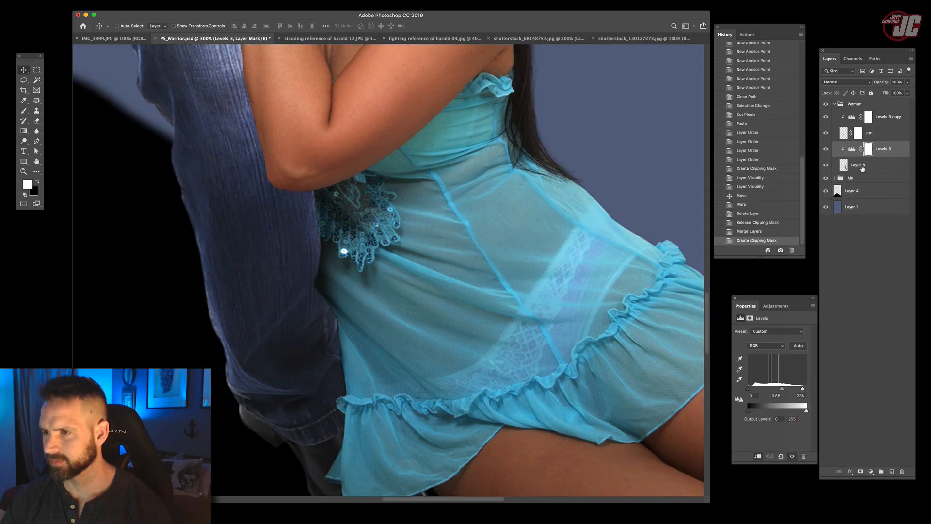
{"action": "left_click", "coordinate": [860, 471]}
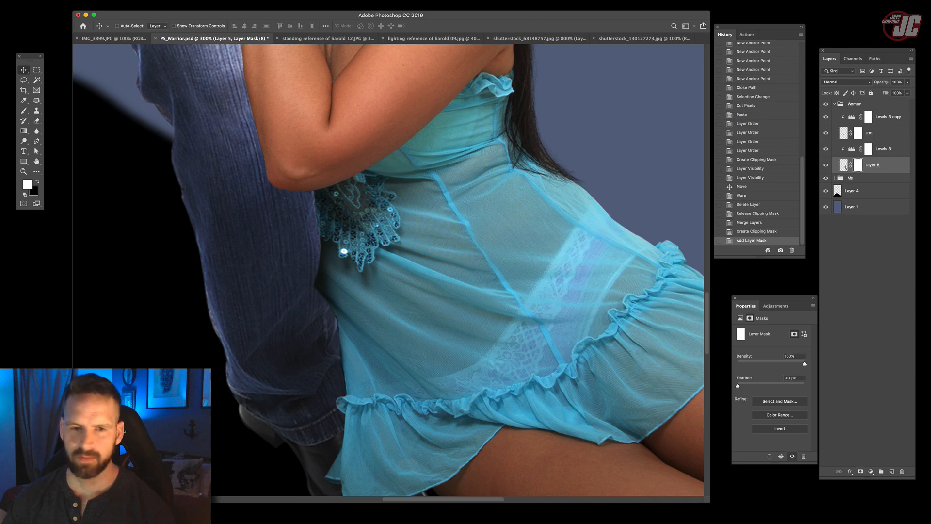
{"action": "left_click", "coordinate": [23, 171]}
{"action": "left_click", "coordinate": [365, 235]}
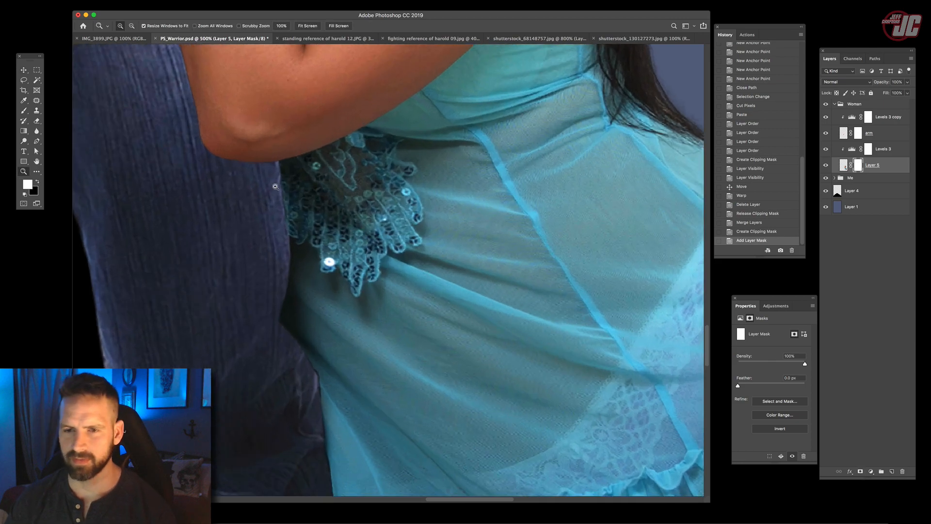
- Refine Layer 5's mask with small brush strokes where the dress meets the hero's leg and trouser hem
{"action": "key", "text": "b"}
{"action": "left_click", "coordinate": [37, 182]}
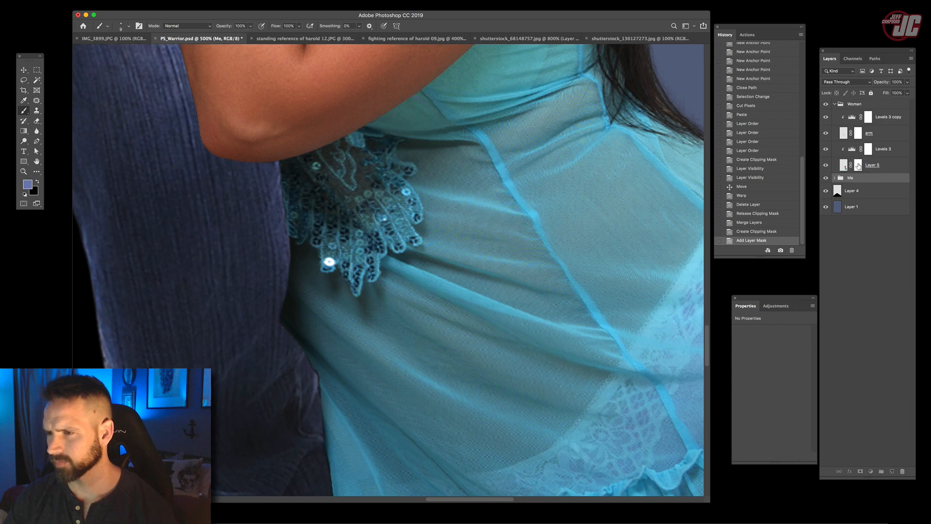
{"action": "left_click_drag", "start_coordinate": [476, 205], "coordinate": [525, 155]}
{"action": "right_click", "coordinate": [421, 181]}
{"action": "left_click", "coordinate": [469, 201]}
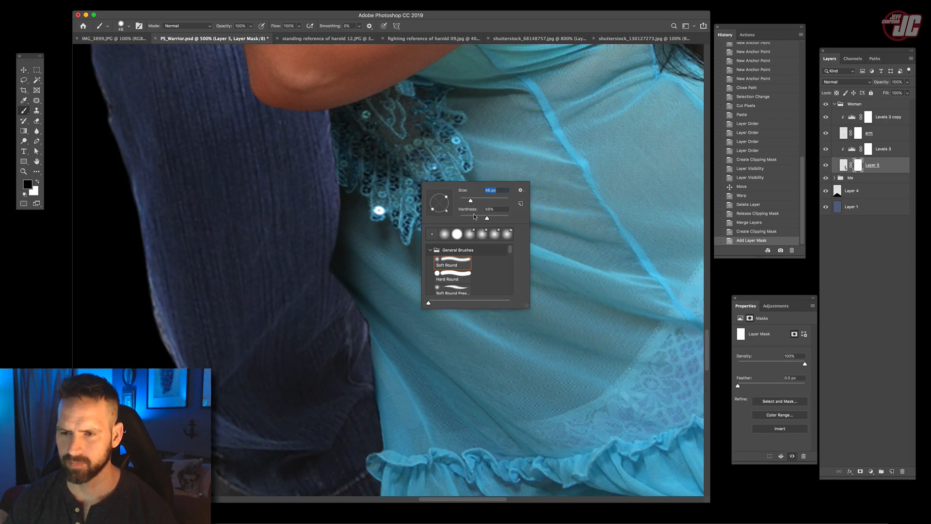
{"action": "left_click", "coordinate": [408, 191]}
{"action": "mouse_move", "coordinate": [355, 283]}
{"action": "left_mouse_down"}
{"action": "mouse_move", "coordinate": [364, 315]}
{"action": "mouse_move", "coordinate": [355, 268]}
{"action": "left_mouse_up"}
{"action": "key", "text": "x"}
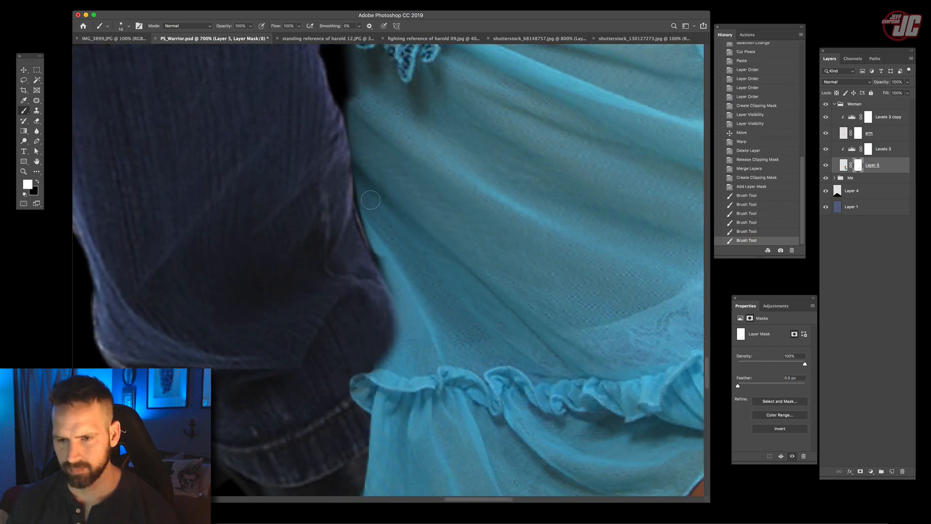
{"action": "left_click_drag", "start_coordinate": [389, 281], "coordinate": [382, 273]}
{"action": "mouse_move", "coordinate": [374, 245]}
{"action": "left_mouse_down"}
{"action": "mouse_move", "coordinate": [391, 309]}
{"action": "mouse_move", "coordinate": [363, 200]}
{"action": "mouse_move", "coordinate": [377, 299]}
{"action": "mouse_move", "coordinate": [395, 340]}
{"action": "left_mouse_up"}
{"action": "mouse_move", "coordinate": [357, 122]}
{"action": "left_mouse_down"}
{"action": "mouse_move", "coordinate": [359, 109]}
{"action": "mouse_move", "coordinate": [360, 132]}
{"action": "left_mouse_up"}
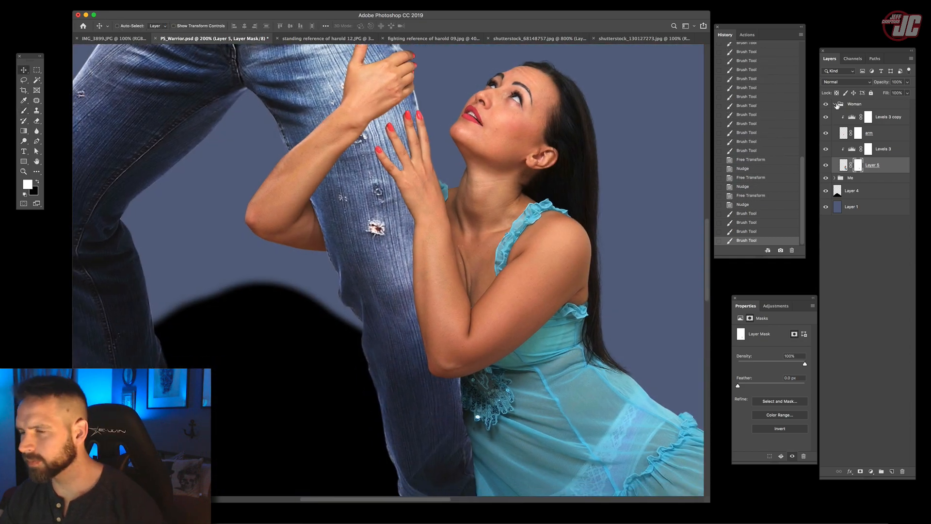
- Add a new layer above Pants in the Me group, clip it to Pants and set its blend mode to Multiply
{"action": "left_click", "coordinate": [835, 104]}
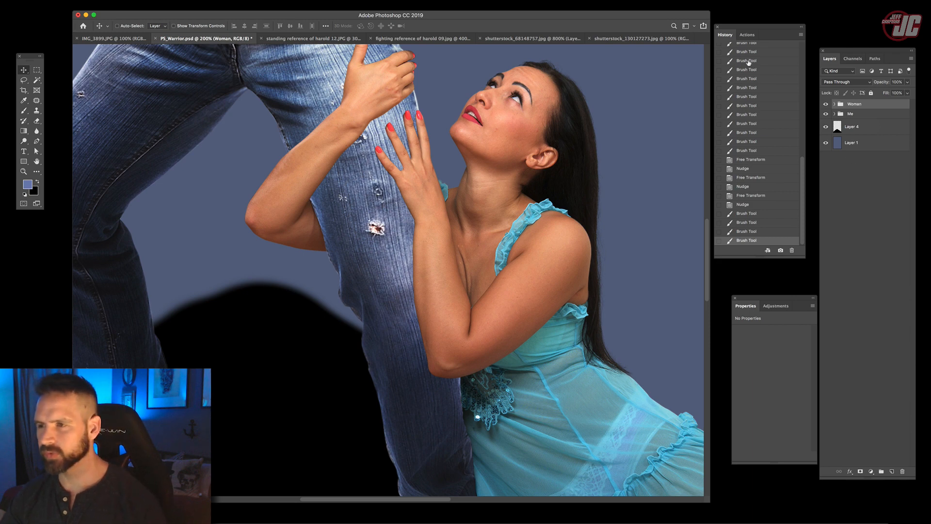
{"action": "left_click", "coordinate": [834, 113]}
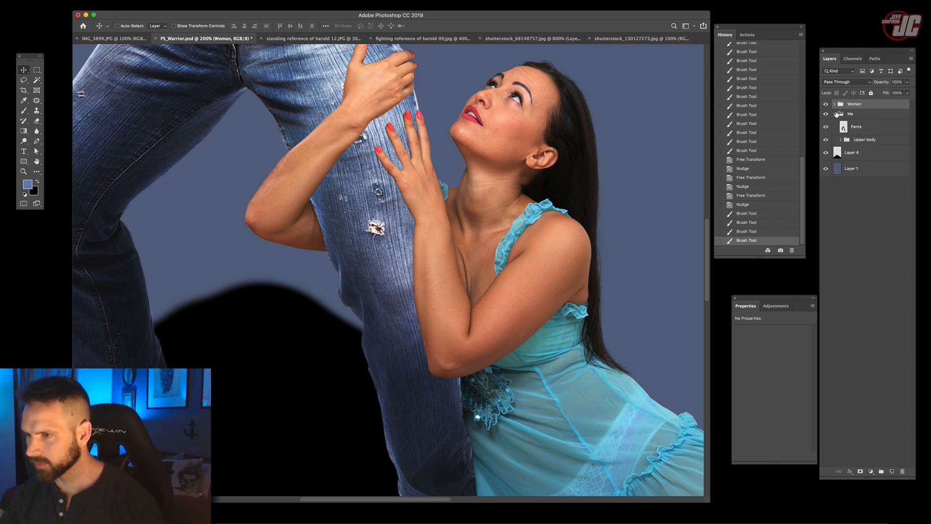
{"action": "left_click", "coordinate": [837, 113]}
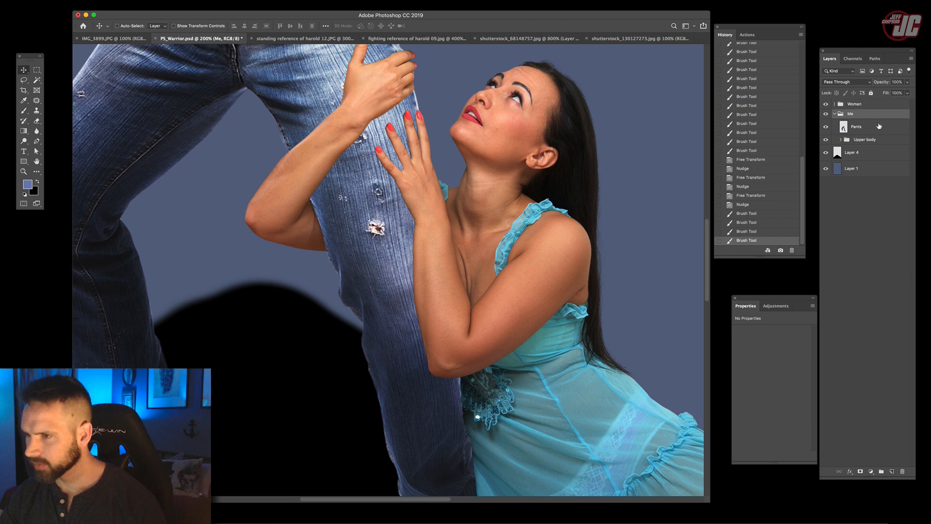
{"action": "left_click", "coordinate": [879, 127]}
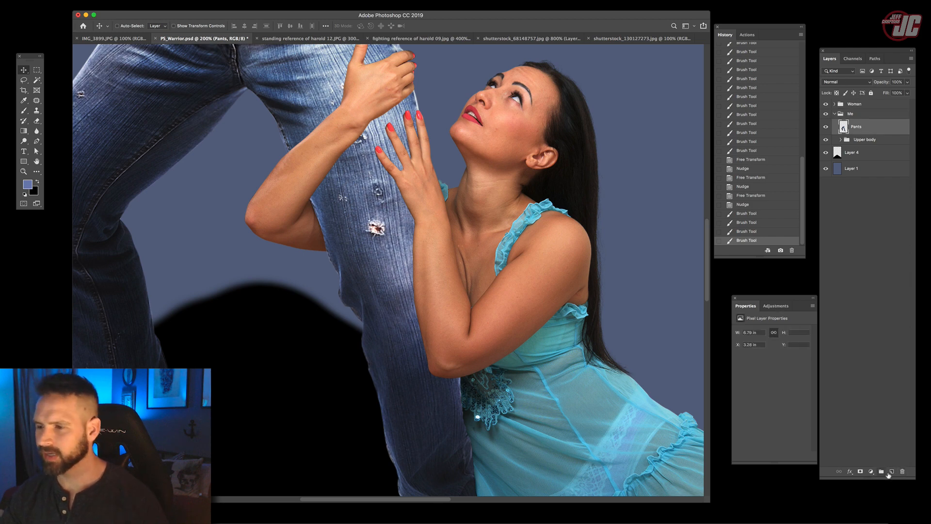
{"action": "left_click", "coordinate": [892, 471]}
{"action": "right_click", "coordinate": [868, 127]}
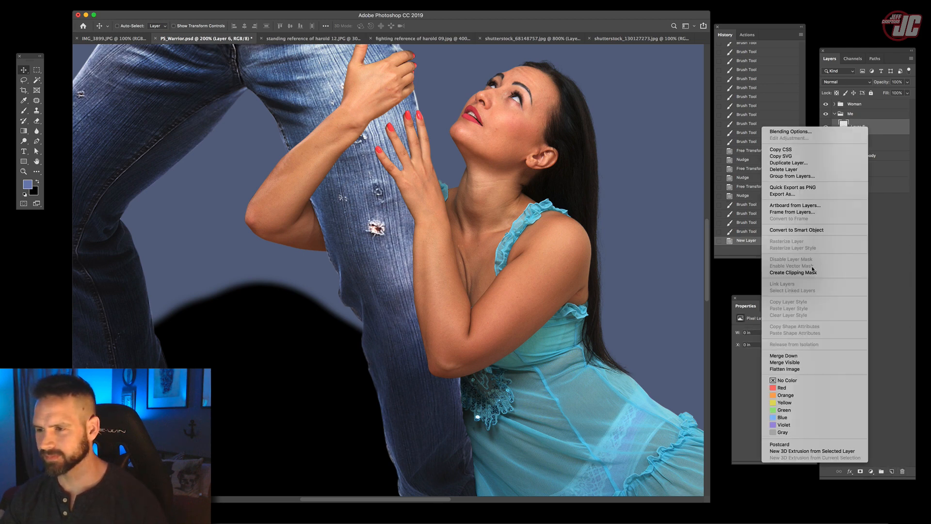
{"action": "left_click", "coordinate": [813, 272]}
{"action": "left_click", "coordinate": [848, 82]}
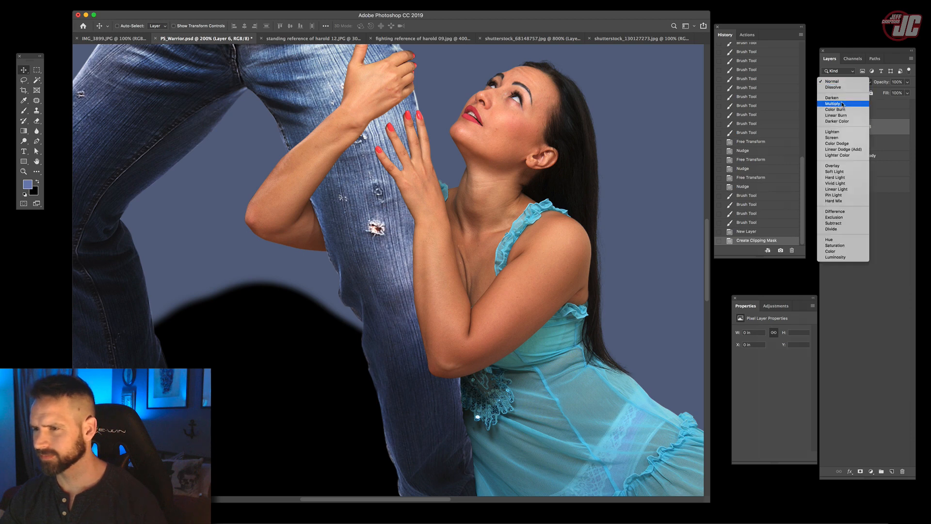
{"action": "left_click", "coordinate": [842, 104]}
- Paint soft black shadow at reduced opacity on the jeans beneath the woman's upper hand and forearm
{"action": "key", "text": "b"}
{"action": "key", "text": "d"}
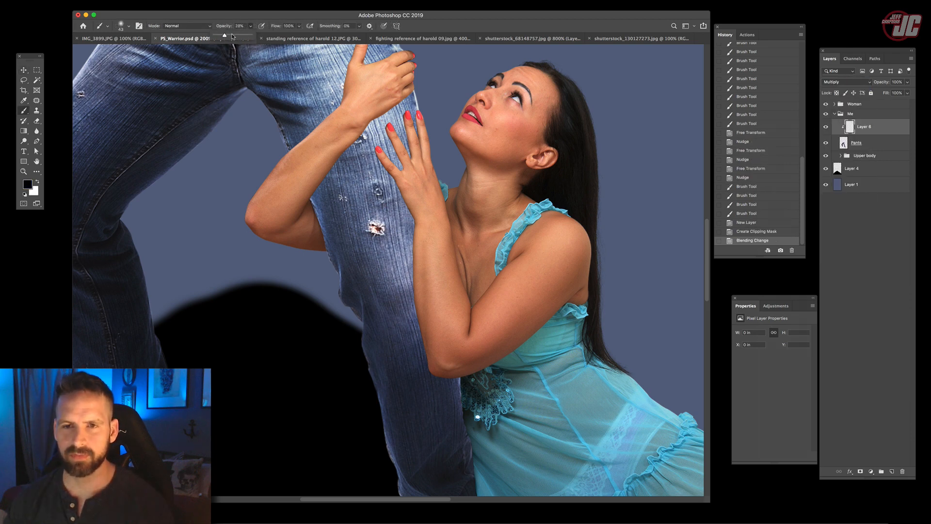
{"action": "left_click_drag", "start_coordinate": [407, 97], "coordinate": [372, 123]}
{"action": "left_click_drag", "start_coordinate": [387, 114], "coordinate": [366, 130]}
{"action": "left_click_drag", "start_coordinate": [365, 130], "coordinate": [317, 195]}
{"action": "left_click_drag", "start_coordinate": [352, 147], "coordinate": [315, 199]}
{"action": "left_click_drag", "start_coordinate": [335, 167], "coordinate": [316, 203]}
{"action": "mouse_move", "coordinate": [331, 174]}
{"action": "left_mouse_down"}
{"action": "mouse_move", "coordinate": [366, 130]}
{"action": "mouse_move", "coordinate": [315, 208]}
{"action": "left_mouse_up"}
{"action": "mouse_move", "coordinate": [341, 138]}
{"action": "left_mouse_down"}
{"action": "mouse_move", "coordinate": [316, 190]}
{"action": "mouse_move", "coordinate": [320, 217]}
{"action": "left_mouse_up"}
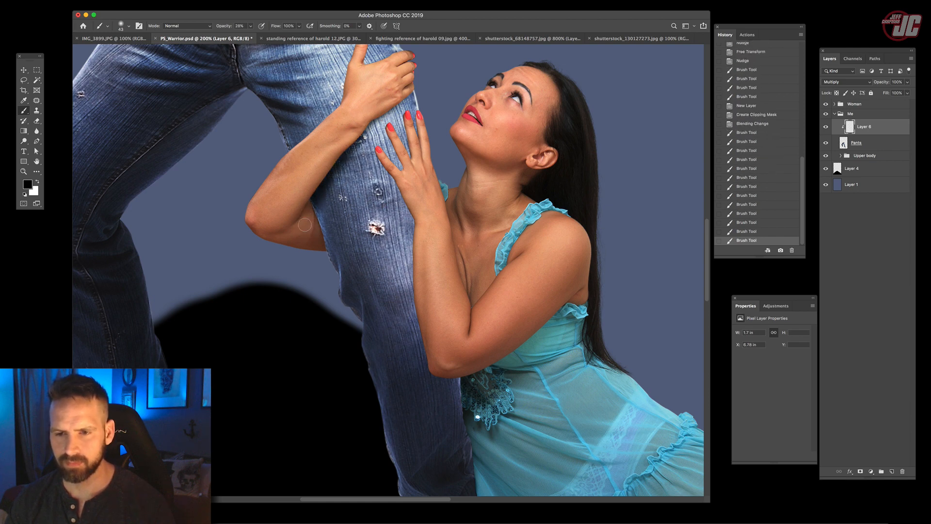
{"action": "left_click_drag", "start_coordinate": [400, 103], "coordinate": [366, 133]}
- Paint contact shadow on the jeans beside the woman's lower hand with a smaller soft brush
{"action": "right_click", "coordinate": [403, 170]}
{"action": "left_click_drag", "start_coordinate": [450, 187], "coordinate": [446, 185]}
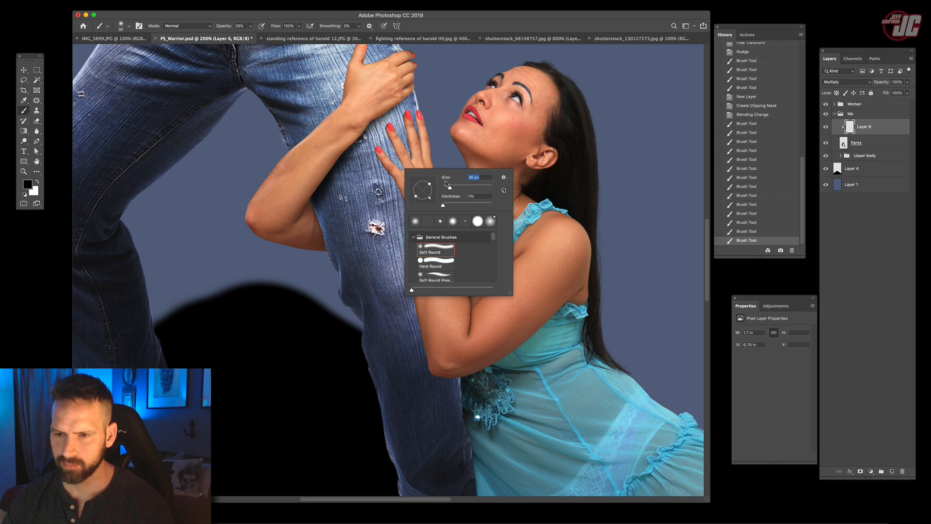
{"action": "key", "text": "Return"}
{"action": "left_click_drag", "start_coordinate": [395, 138], "coordinate": [399, 176]}
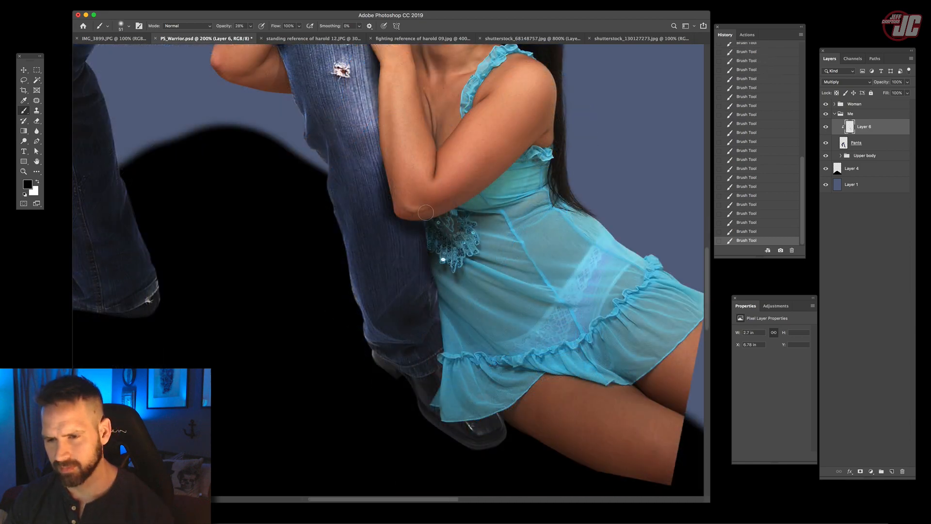
- Darken the lower trouser leg using a 153 px soft brush at 11% opacity
{"action": "right_click", "coordinate": [426, 194]}
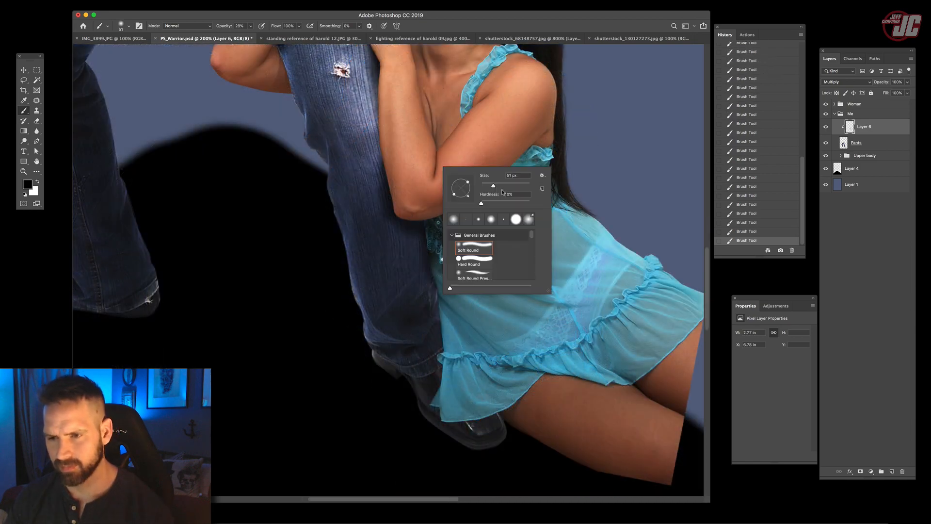
{"action": "left_click_drag", "start_coordinate": [505, 189], "coordinate": [512, 189]}
{"action": "left_click", "coordinate": [250, 26]}
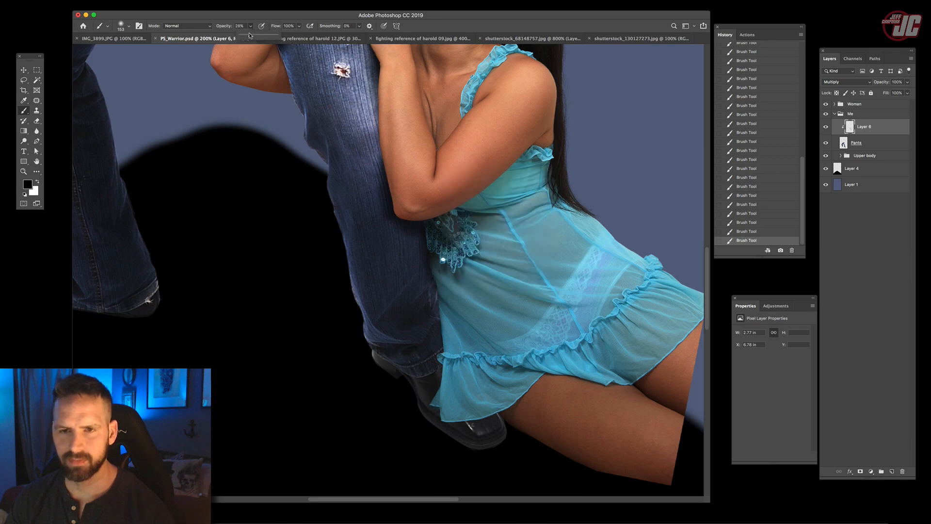
{"action": "left_click_drag", "start_coordinate": [245, 36], "coordinate": [244, 36]}
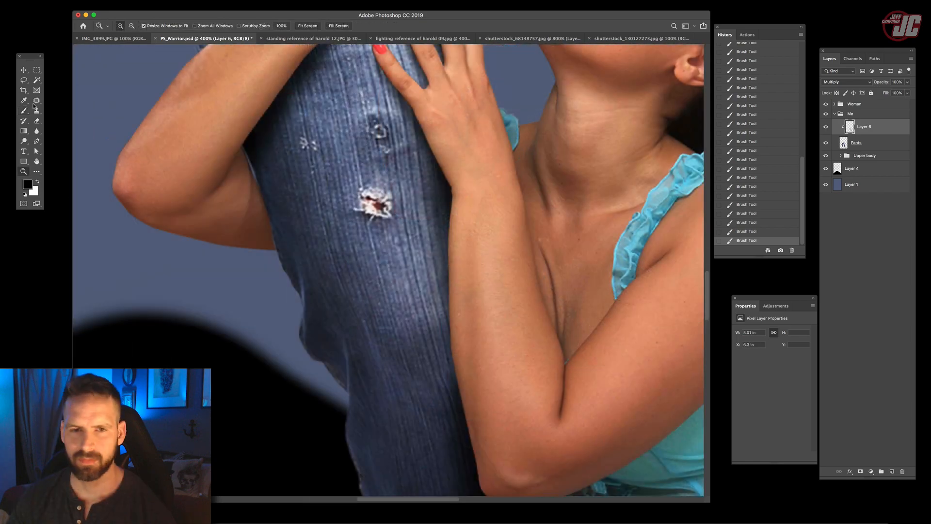
- Add finer shadow on the jeans around the woman's fingers using a small soft black brush
{"action": "key", "text": "super+equal"}
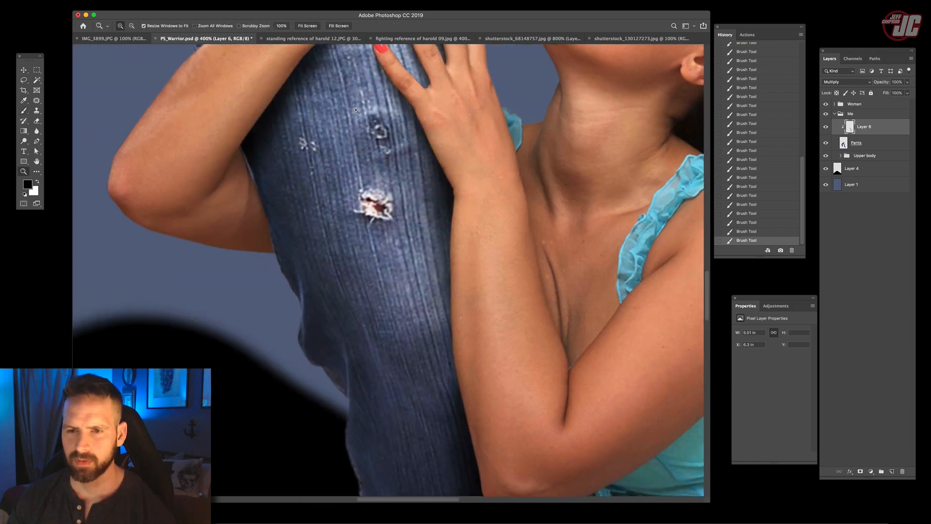
{"action": "left_click", "coordinate": [23, 100]}
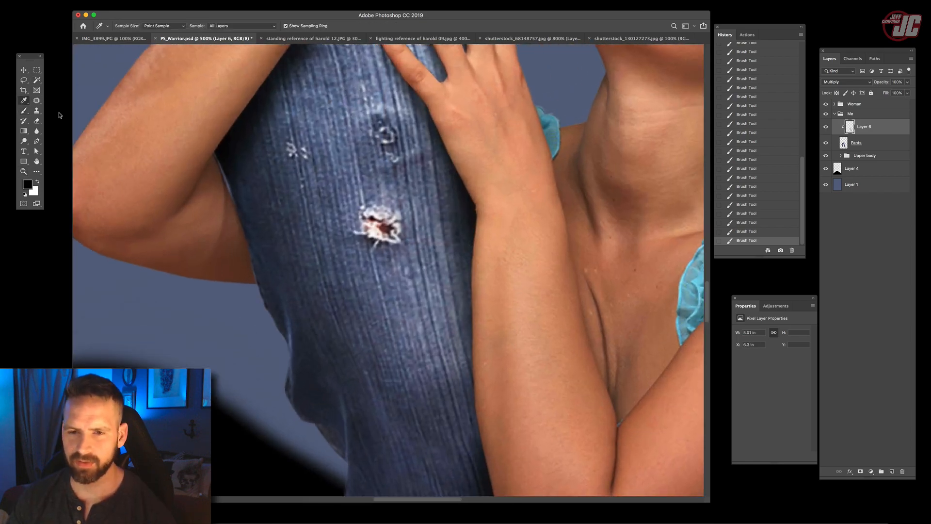
{"action": "left_click", "coordinate": [25, 110]}
{"action": "scroll", "coordinate": [446, 140], "scroll_direction": "up", "scroll_amount": 5}
{"action": "right_click", "coordinate": [448, 152]}
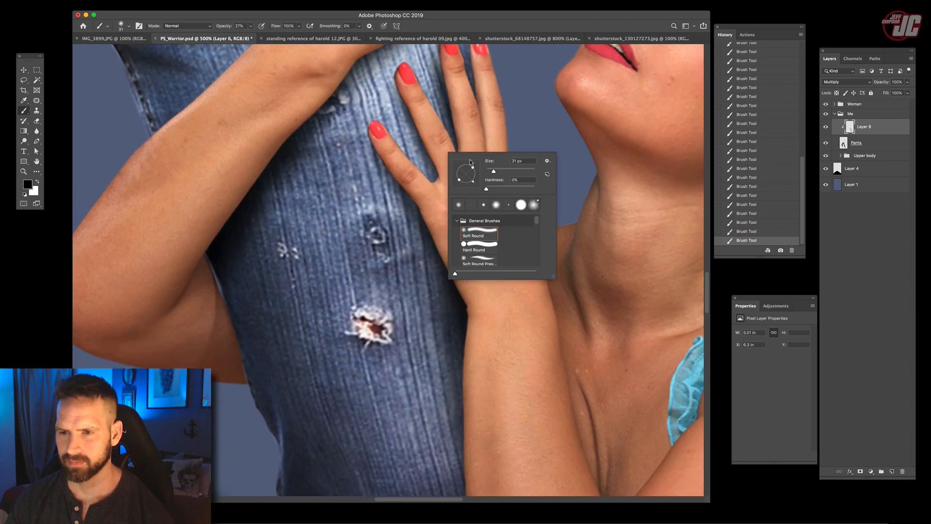
{"action": "left_click_drag", "start_coordinate": [491, 171], "coordinate": [490, 172]}
{"action": "left_click", "coordinate": [385, 148]}
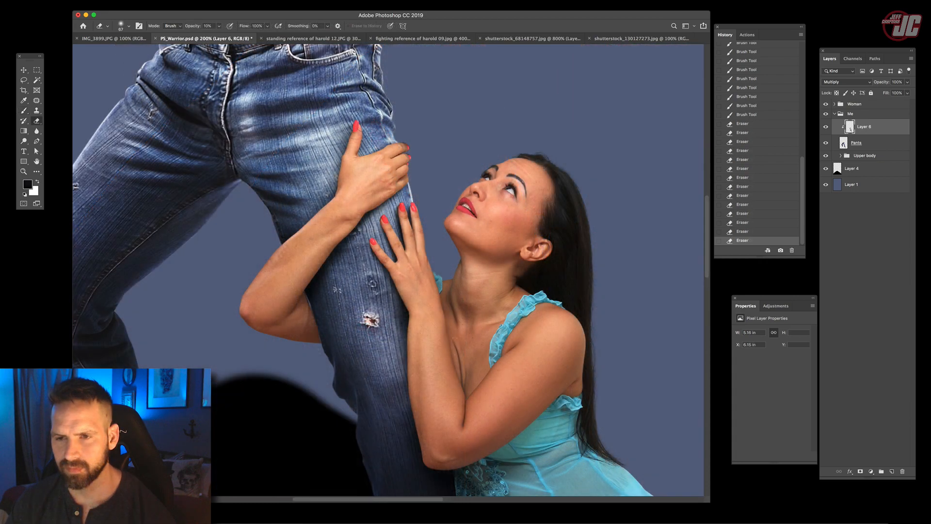
- Lighten the painted shadow on the jeans around the thigh and knee with the Eraser at 10% opacity
{"action": "left_click", "coordinate": [400, 108]}
{"action": "left_click", "coordinate": [331, 306]}
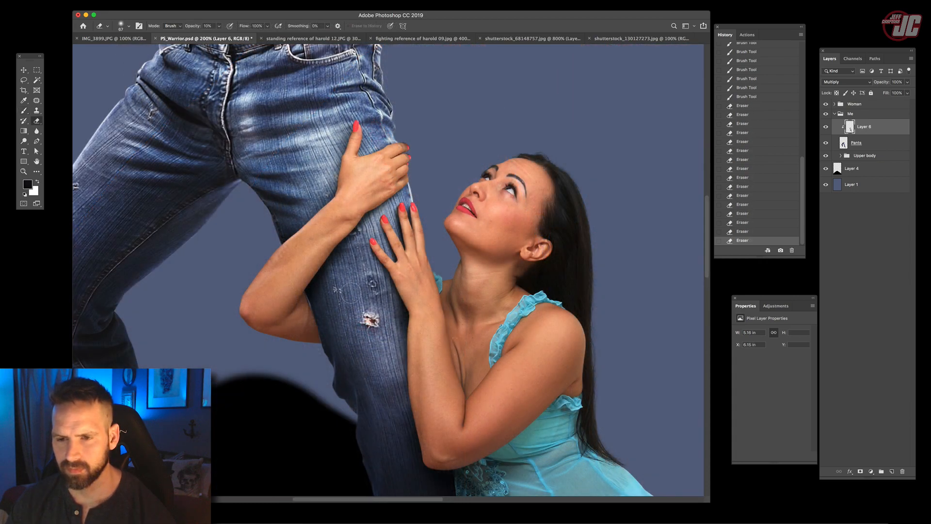
{"action": "left_click", "coordinate": [353, 331]}
{"action": "left_click", "coordinate": [321, 272]}
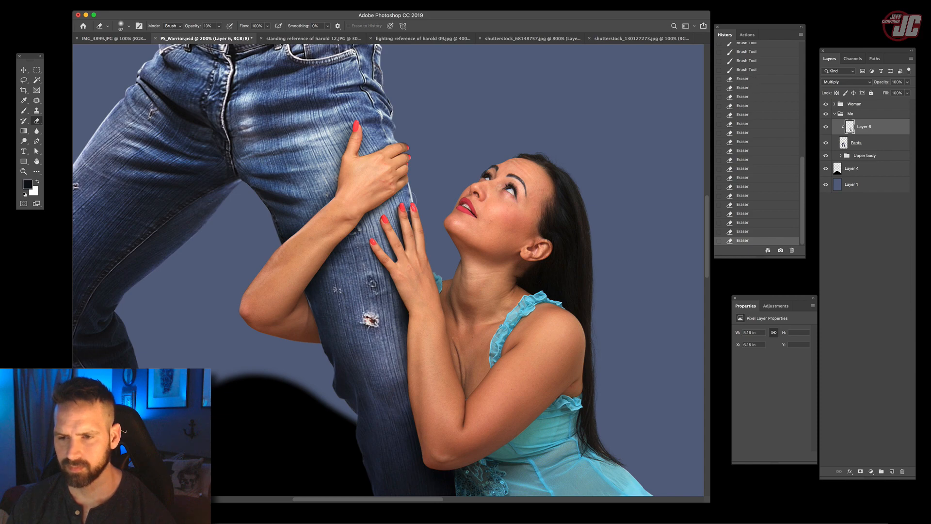
{"action": "scroll", "coordinate": [411, 198], "scroll_direction": "down", "scroll_amount": 5}
{"action": "scroll", "coordinate": [411, 198], "scroll_direction": "right", "scroll_amount": 2}
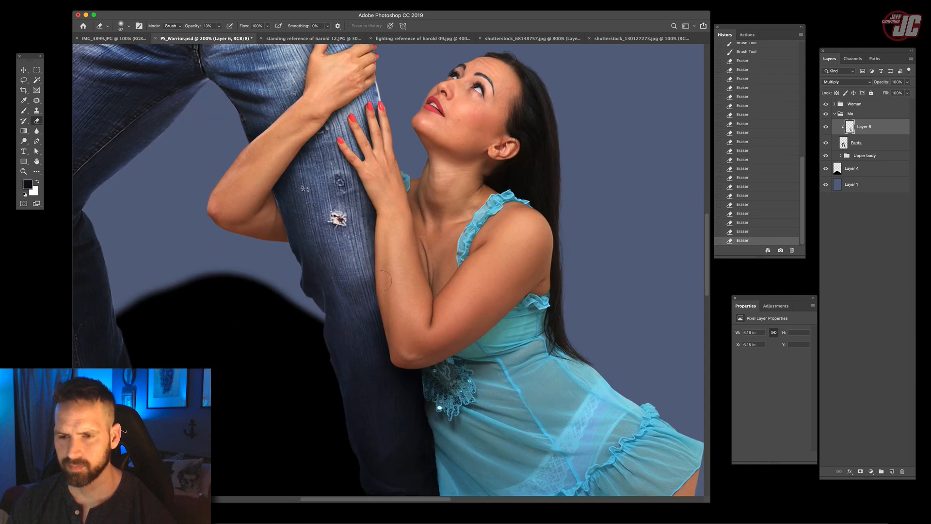
{"action": "scroll", "coordinate": [413, 277], "scroll_direction": "up", "scroll_amount": 5}
{"action": "scroll", "coordinate": [412, 277], "scroll_direction": "left", "scroll_amount": 1}
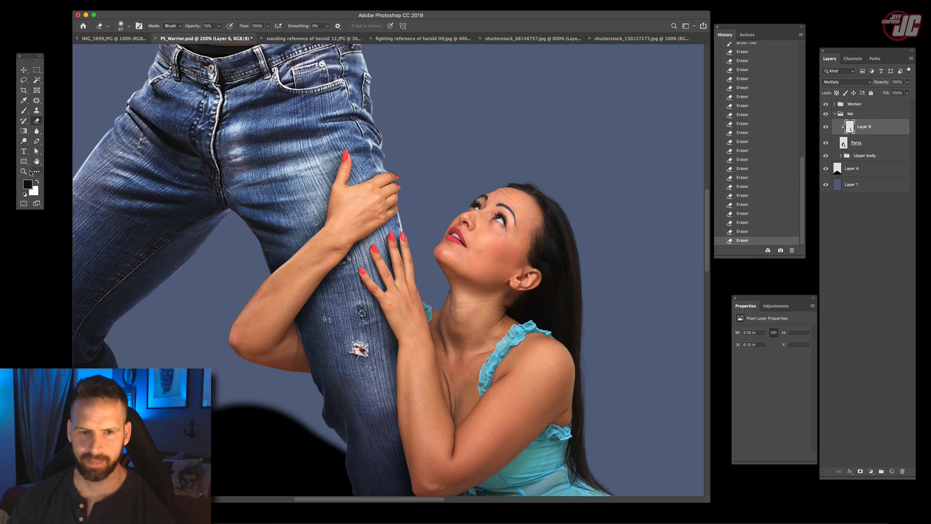
- Collapse the Me group and toggle the Woman group's visibility to check the shading on the leg
{"action": "key", "text": "z"}
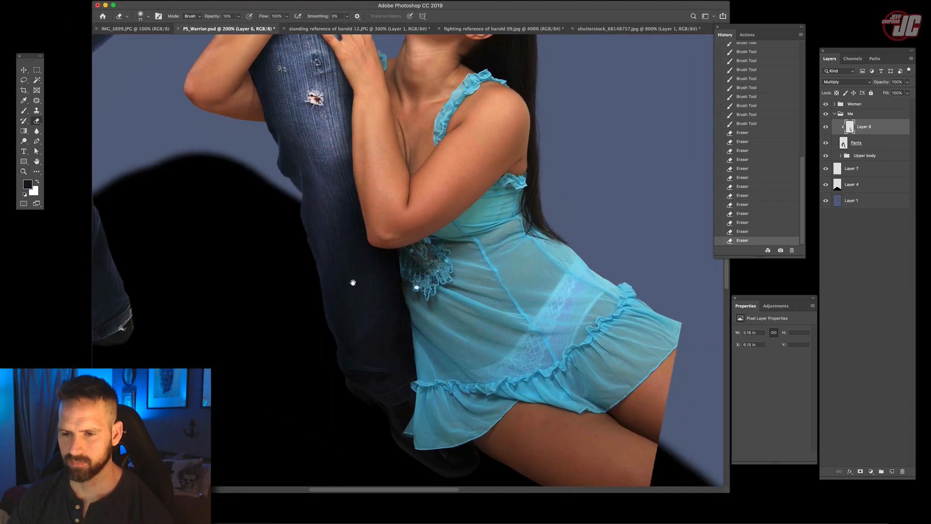
{"action": "mouse_move", "coordinate": [335, 239]}
{"action": "left_mouse_down"}
{"action": "mouse_move", "coordinate": [334, 360]}
{"action": "mouse_move", "coordinate": [380, 404]}
{"action": "mouse_move", "coordinate": [379, 364]}
{"action": "left_mouse_up"}
{"action": "left_click", "coordinate": [23, 110]}
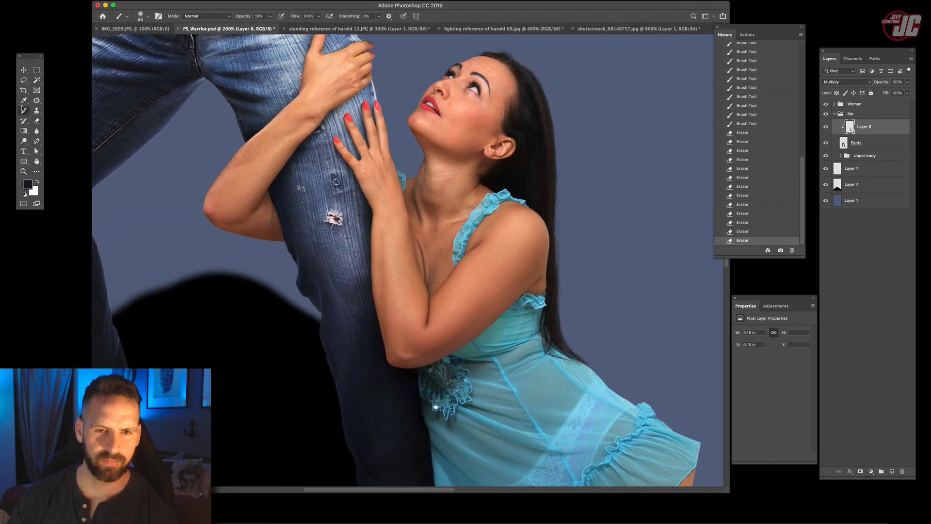
{"action": "left_click", "coordinate": [835, 113]}
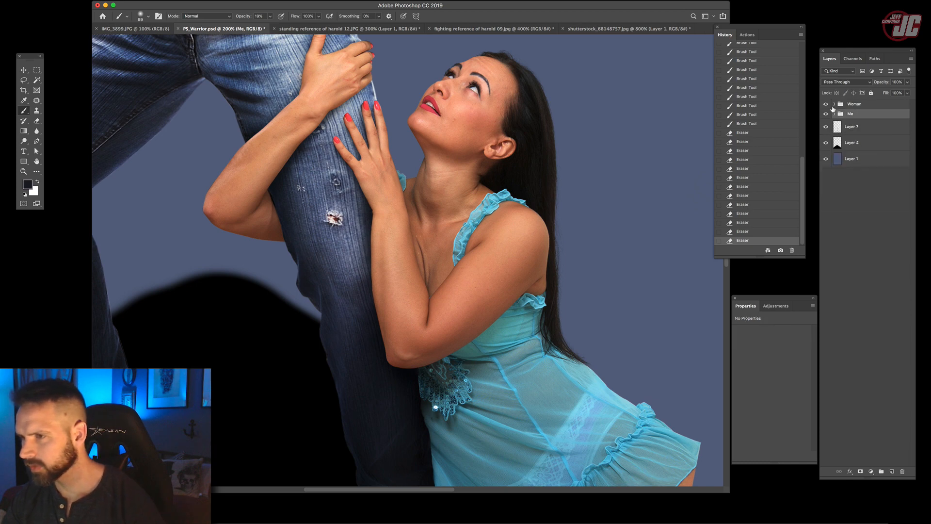
{"action": "left_click", "coordinate": [825, 104]}
{"action": "left_click", "coordinate": [826, 104]}
- Add a new layer above Levels 3 in the Woman group, clip it to Layer 5 and set it to Multiply
{"action": "left_click", "coordinate": [834, 104]}
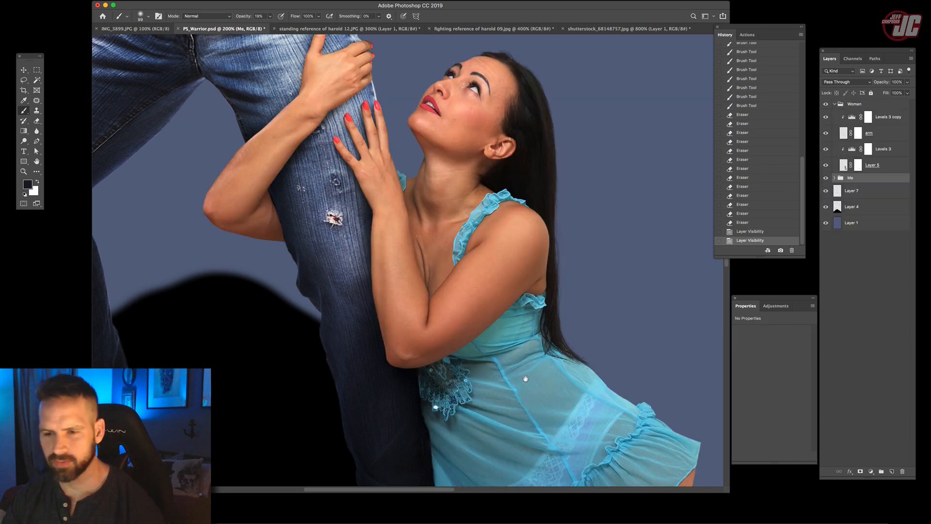
{"action": "left_click_drag", "start_coordinate": [522, 370], "coordinate": [490, 215]}
{"action": "left_click", "coordinate": [891, 153]}
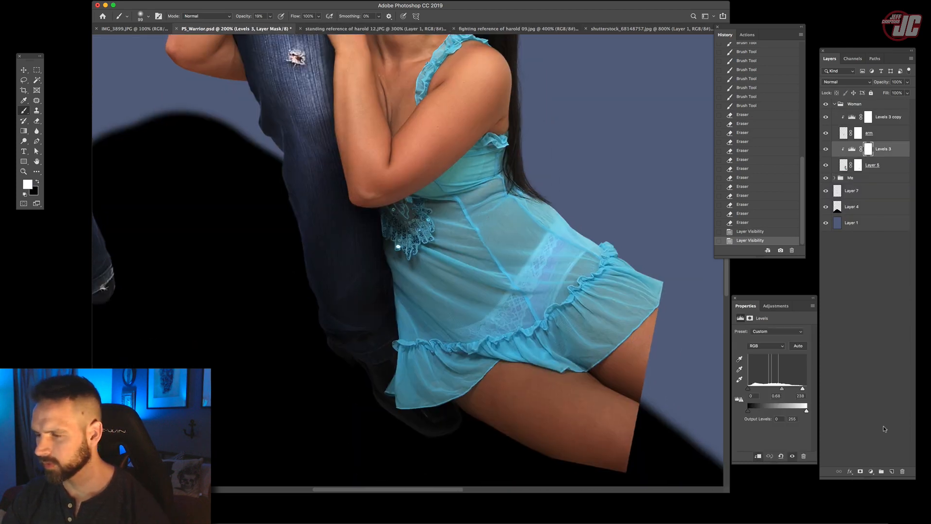
{"action": "left_click", "coordinate": [893, 471]}
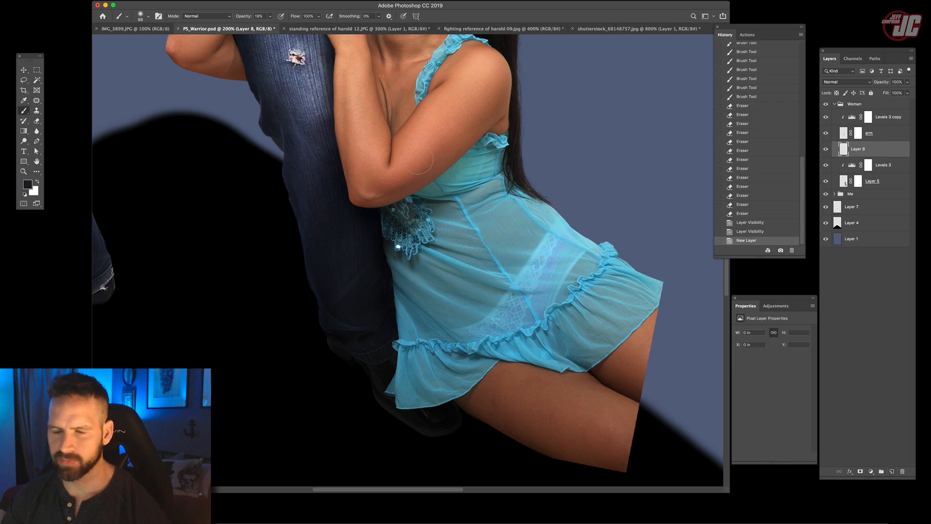
{"action": "right_click", "coordinate": [880, 156]}
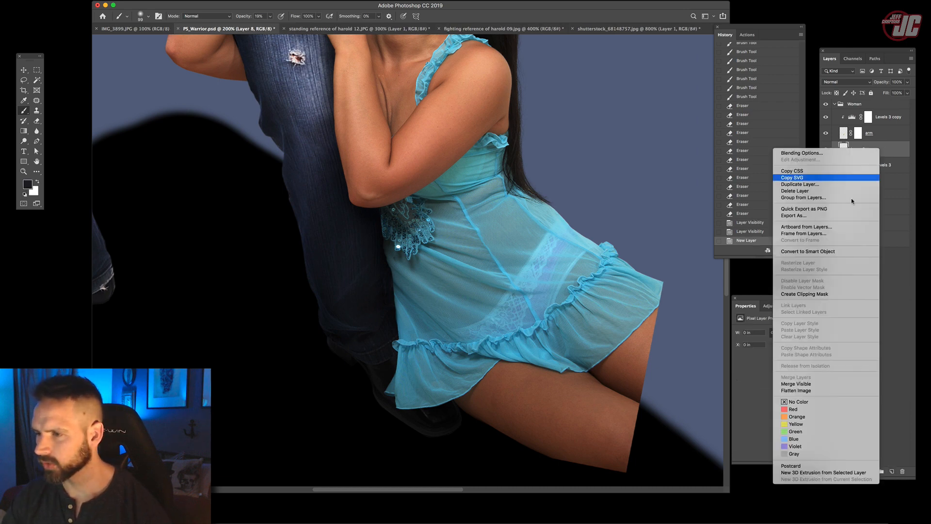
{"action": "left_click", "coordinate": [827, 294]}
{"action": "left_click", "coordinate": [862, 82]}
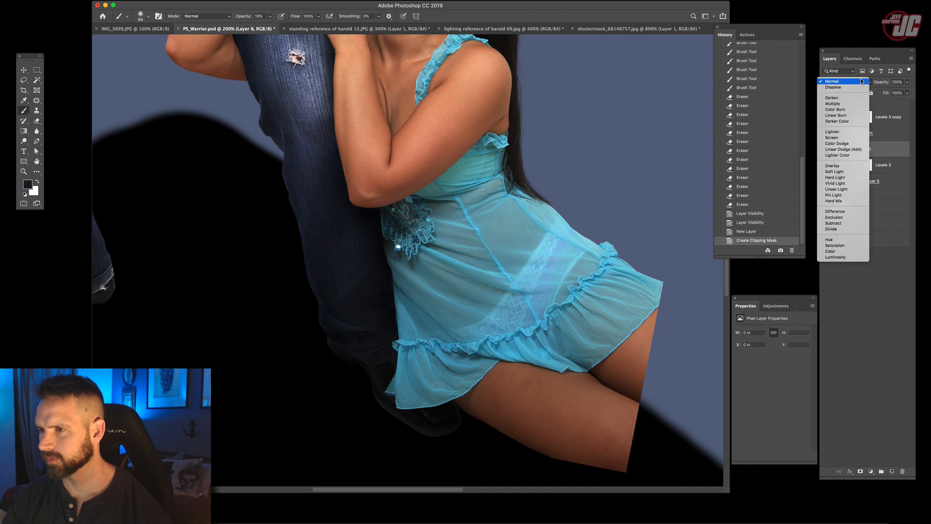
{"action": "left_click", "coordinate": [847, 107]}
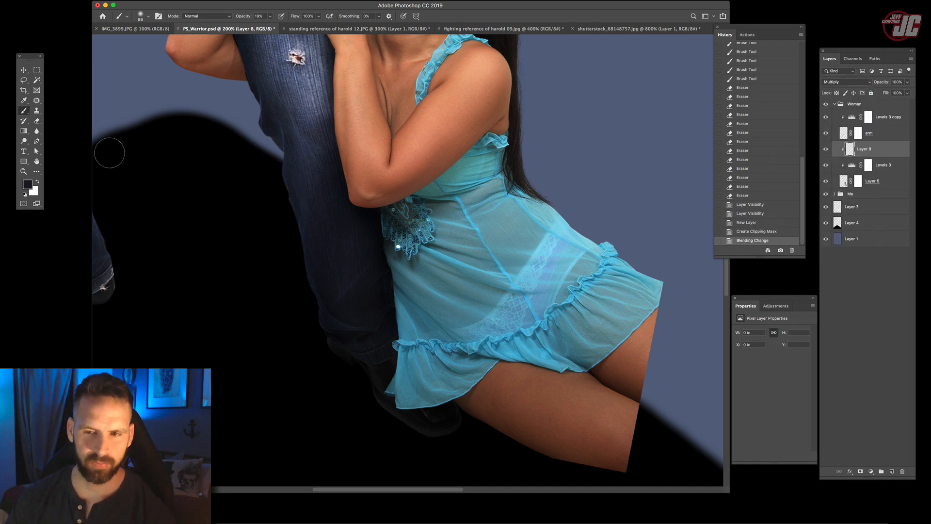
- Paint shadow on the dress beneath the woman's elbow with a 198 px soft black brush at 19% opacity
{"action": "right_click", "coordinate": [449, 223]}
{"action": "left_click", "coordinate": [526, 246]}
{"action": "left_click_drag", "start_coordinate": [410, 236], "coordinate": [394, 246]}
{"action": "right_click", "coordinate": [454, 237]}
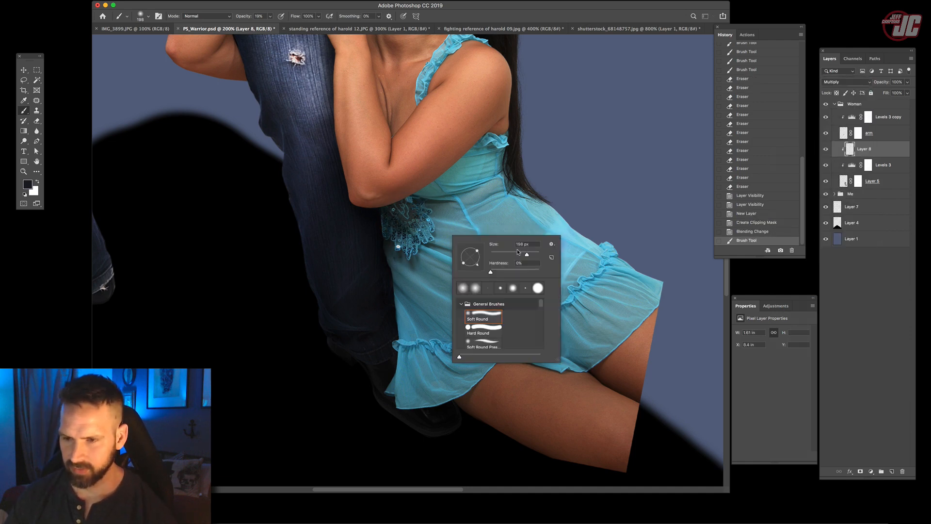
{"action": "left_click_drag", "start_coordinate": [430, 213], "coordinate": [411, 250]}
{"action": "mouse_move", "coordinate": [410, 237]}
{"action": "left_mouse_down"}
{"action": "mouse_move", "coordinate": [413, 344]}
{"action": "mouse_move", "coordinate": [432, 187]}
{"action": "mouse_move", "coordinate": [430, 232]}
{"action": "left_mouse_up"}
{"action": "left_click_drag", "start_coordinate": [456, 169], "coordinate": [446, 214]}
{"action": "left_click_drag", "start_coordinate": [444, 208], "coordinate": [461, 262]}
{"action": "mouse_move", "coordinate": [417, 190]}
{"action": "left_mouse_down"}
{"action": "mouse_move", "coordinate": [380, 192]}
{"action": "mouse_move", "coordinate": [402, 228]}
{"action": "left_mouse_up"}
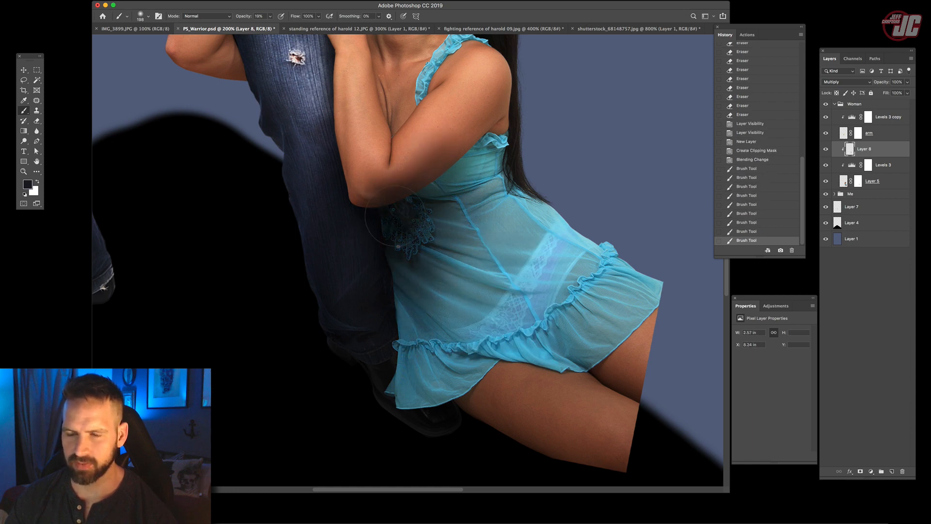
- Extend the painted shadow down the side of the dress and across the waist with the soft black brush at 19% opacity
{"action": "left_click_drag", "start_coordinate": [400, 272], "coordinate": [395, 315]}
{"action": "left_click_drag", "start_coordinate": [400, 305], "coordinate": [417, 337]}
{"action": "left_click_drag", "start_coordinate": [418, 281], "coordinate": [423, 371]}
{"action": "left_click_drag", "start_coordinate": [463, 172], "coordinate": [478, 209]}
{"action": "left_click_drag", "start_coordinate": [480, 203], "coordinate": [485, 262]}
{"action": "left_click_drag", "start_coordinate": [509, 233], "coordinate": [466, 303]}
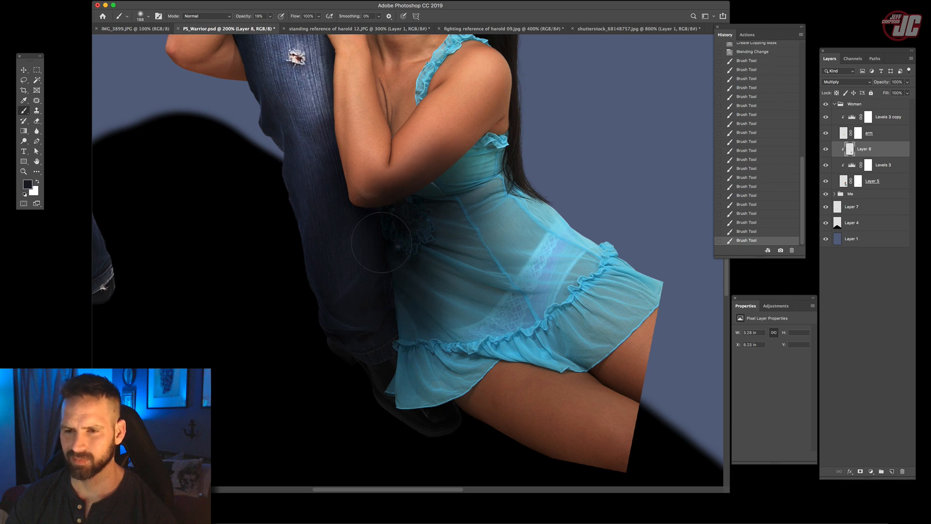
{"action": "left_click", "coordinate": [410, 199]}
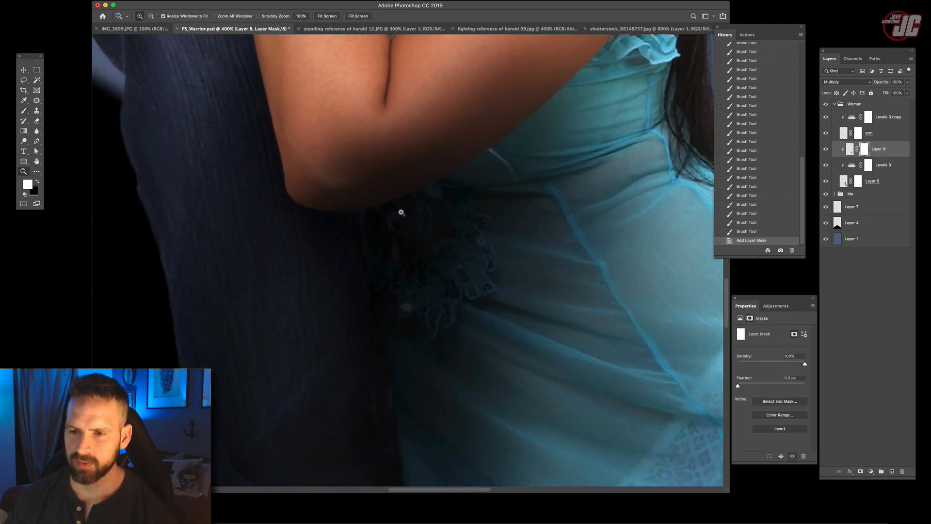
{"action": "left_click", "coordinate": [406, 181]}
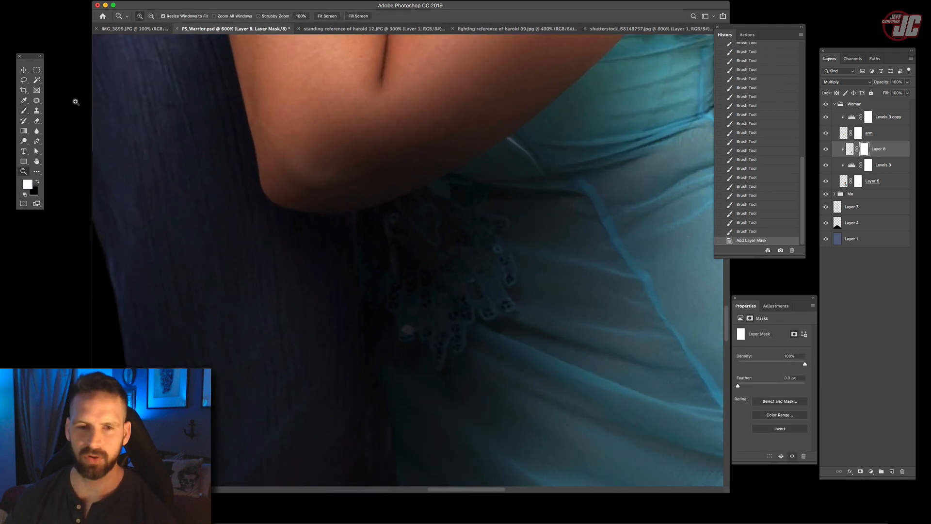
- Mask the shadow off the woman's elbow and forearm with a 47 px black brush at 100% opacity
{"action": "left_click", "coordinate": [24, 112]}
{"action": "left_click", "coordinate": [39, 180]}
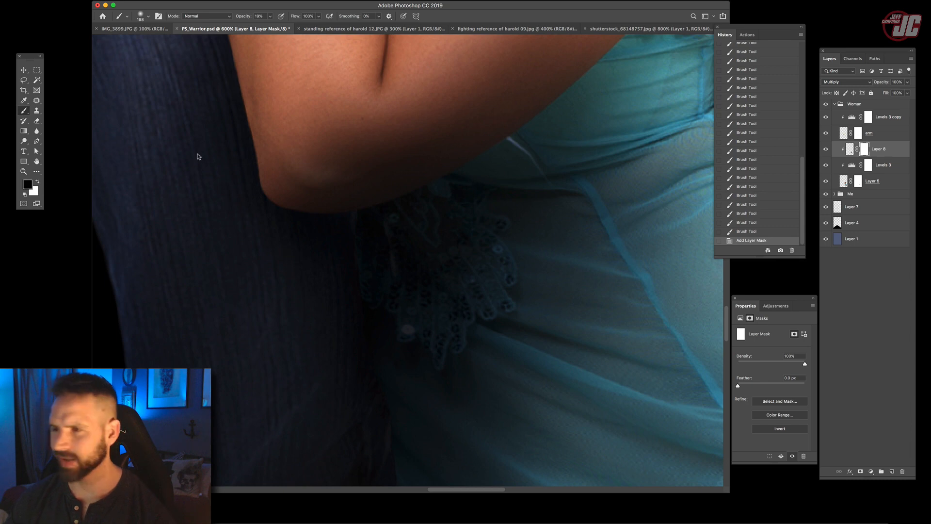
{"action": "right_click", "coordinate": [416, 152]}
{"action": "left_click", "coordinate": [415, 165]}
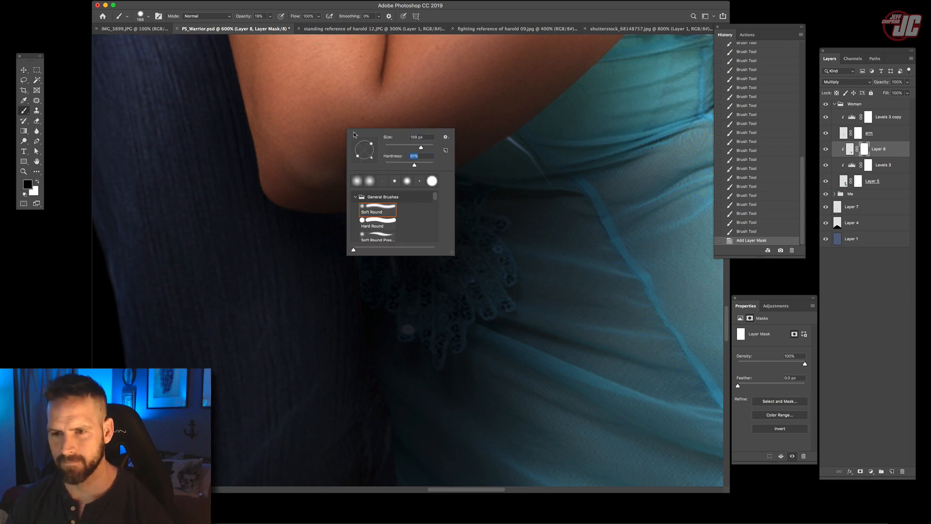
{"action": "left_click", "coordinate": [396, 147]}
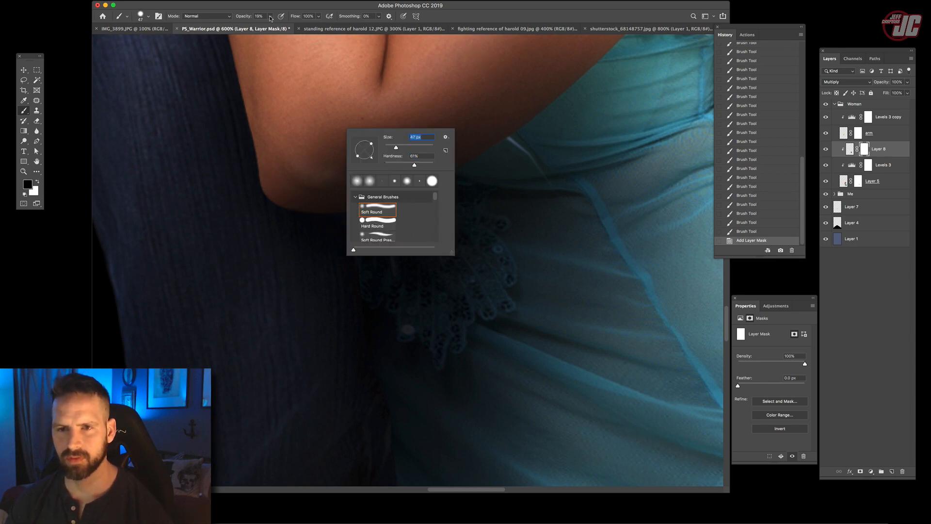
{"action": "left_click", "coordinate": [270, 17]}
{"action": "left_click", "coordinate": [298, 25]}
{"action": "mouse_move", "coordinate": [355, 122]}
{"action": "left_mouse_down"}
{"action": "mouse_move", "coordinate": [310, 157]}
{"action": "mouse_move", "coordinate": [339, 179]}
{"action": "left_mouse_up"}
{"action": "right_click", "coordinate": [436, 153]}
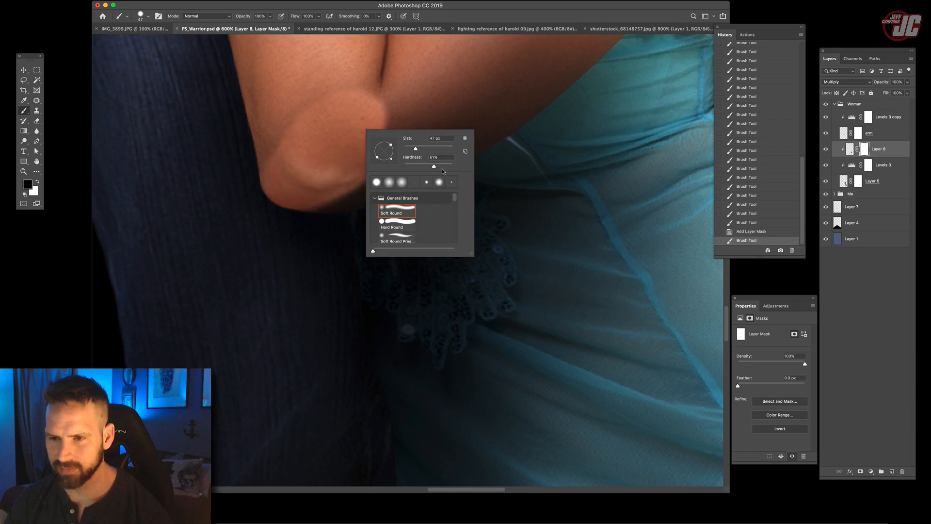
{"action": "left_click", "coordinate": [442, 166]}
{"action": "mouse_move", "coordinate": [356, 101]}
{"action": "left_mouse_down"}
{"action": "mouse_move", "coordinate": [311, 105]}
{"action": "mouse_move", "coordinate": [338, 182]}
{"action": "mouse_move", "coordinate": [389, 170]}
{"action": "mouse_move", "coordinate": [399, 156]}
{"action": "mouse_move", "coordinate": [325, 184]}
{"action": "mouse_move", "coordinate": [435, 148]}
{"action": "mouse_move", "coordinate": [472, 113]}
{"action": "left_mouse_up"}
- Restore the dress shadow along the lower edge of the woman's arm by painting white on the shadow layer's mask
{"action": "key", "text": "x"}
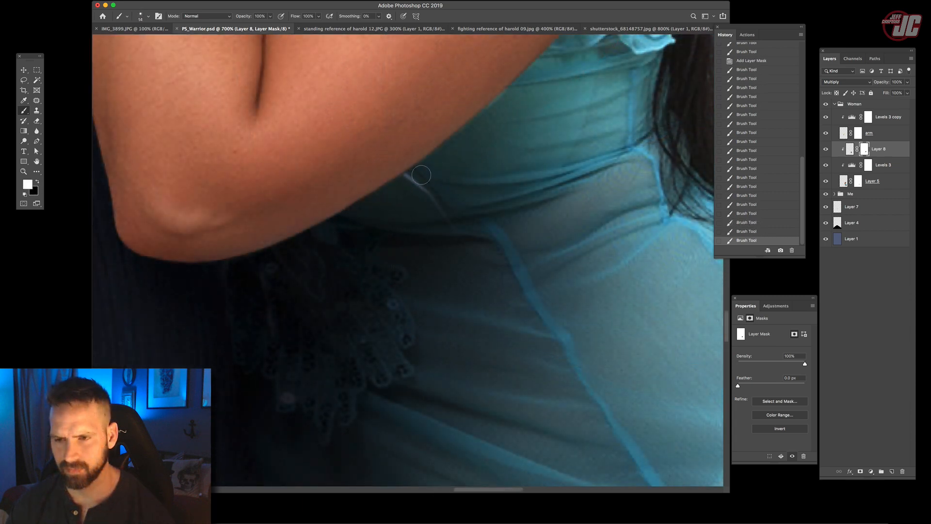
{"action": "left_click_drag", "start_coordinate": [421, 175], "coordinate": [468, 143]}
{"action": "left_click_drag", "start_coordinate": [444, 166], "coordinate": [331, 264]}
{"action": "left_click_drag", "start_coordinate": [369, 225], "coordinate": [380, 217]}
{"action": "left_click_drag", "start_coordinate": [347, 247], "coordinate": [401, 201]}
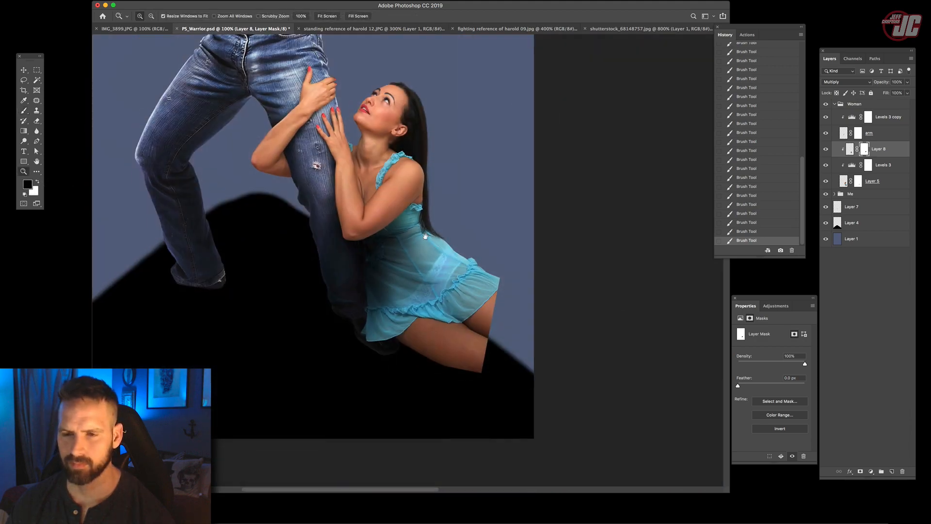
{"action": "scroll", "coordinate": [641, 186], "scroll_direction": "left", "scroll_amount": 2}
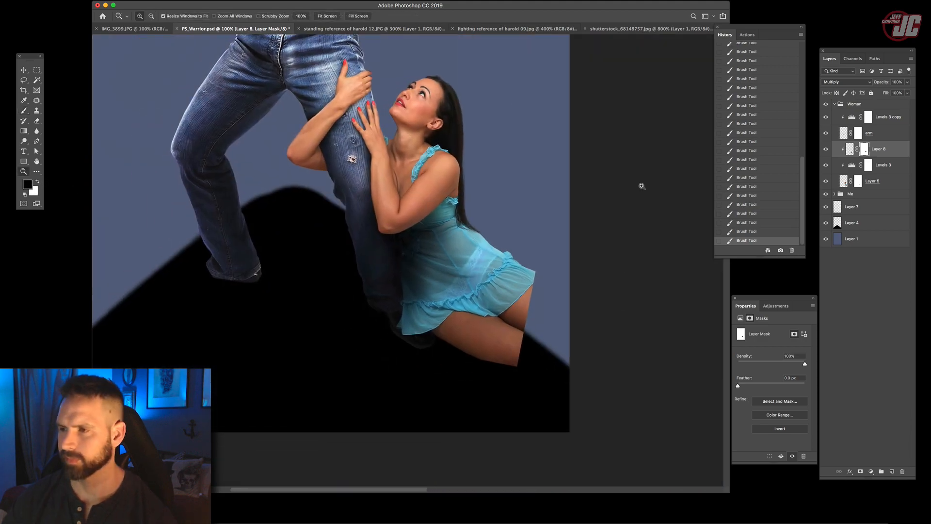
- Lower the dress shadow layer's opacity to 79% and go over the waist and skirt with the Eraser at 10% opacity
{"action": "left_click", "coordinate": [907, 82]}
{"action": "left_click_drag", "start_coordinate": [893, 94], "coordinate": [897, 93]}
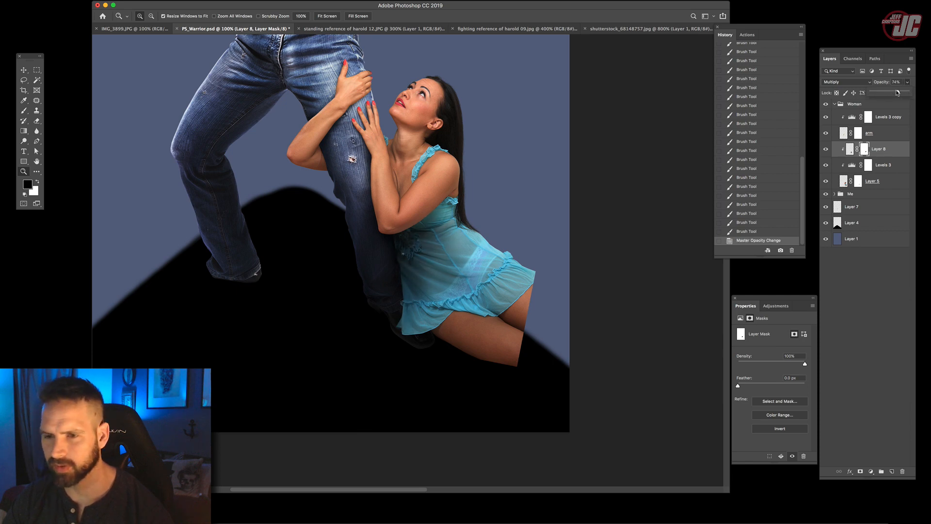
{"action": "left_click", "coordinate": [37, 120]}
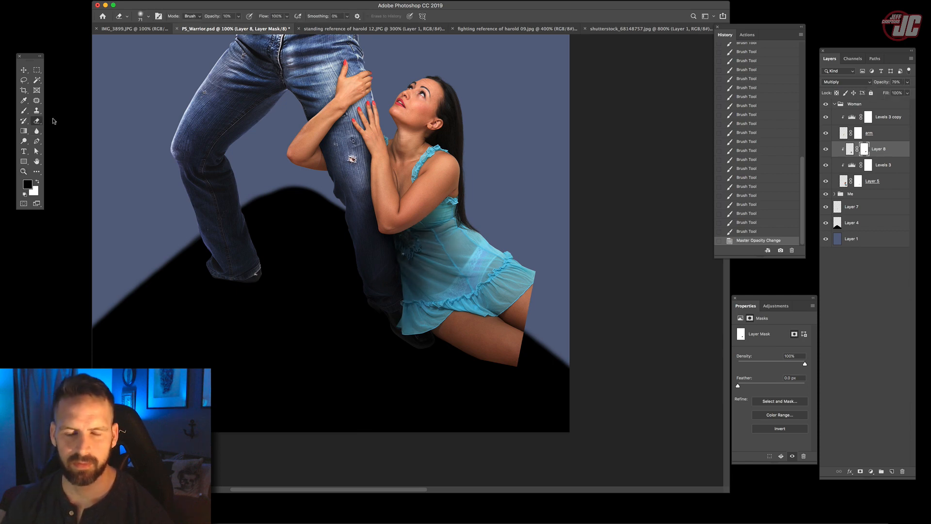
{"action": "right_click", "coordinate": [268, 146]}
{"action": "left_click_drag", "start_coordinate": [331, 163], "coordinate": [342, 156]}
{"action": "left_click", "coordinate": [462, 235]}
{"action": "mouse_move", "coordinate": [461, 216]}
{"action": "left_mouse_down"}
{"action": "mouse_move", "coordinate": [492, 239]}
{"action": "mouse_move", "coordinate": [429, 248]}
{"action": "mouse_move", "coordinate": [458, 287]}
{"action": "mouse_move", "coordinate": [470, 283]}
{"action": "left_mouse_up"}
{"action": "left_click_drag", "start_coordinate": [470, 283], "coordinate": [478, 277]}
- Toggle the dress shadow layer's visibility to compare the dress with and without shading
{"action": "left_click", "coordinate": [826, 150]}
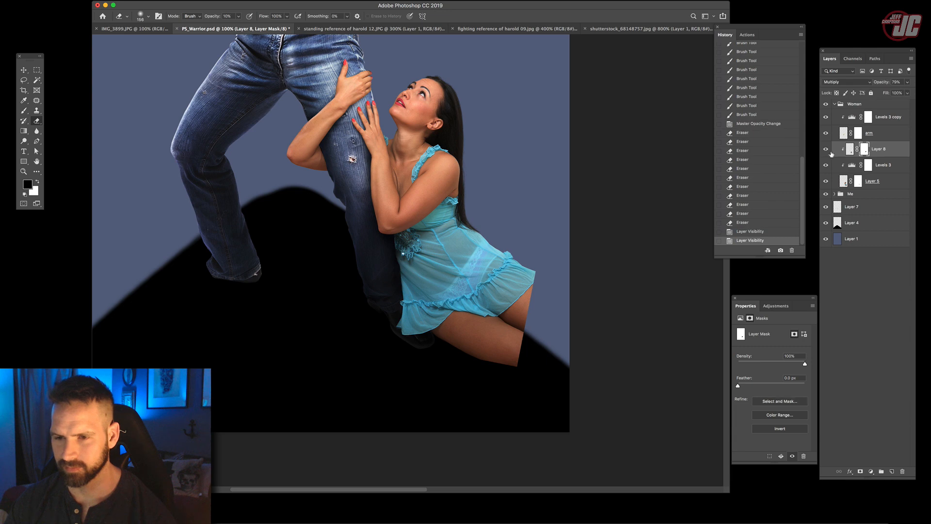
{"action": "left_click", "coordinate": [826, 149]}
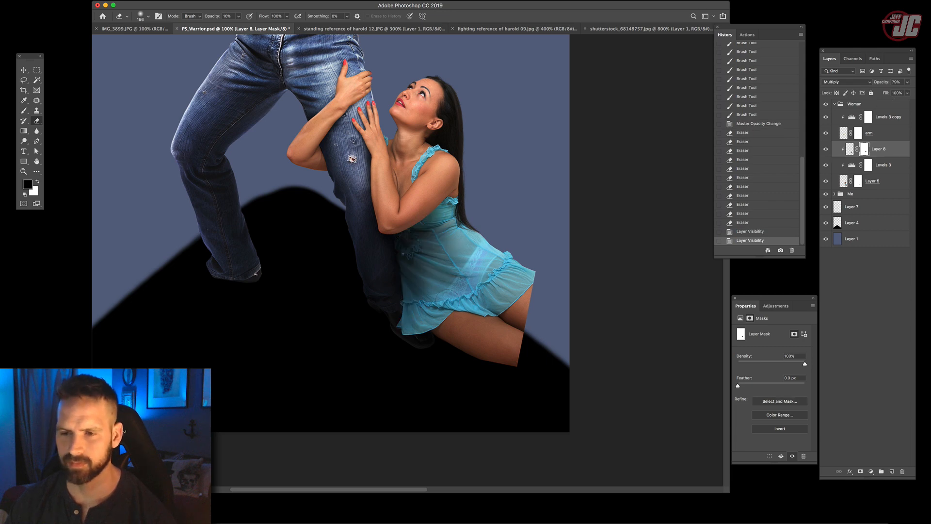
{"action": "key", "text": "super+z"}
{"action": "key", "text": "super+z"}
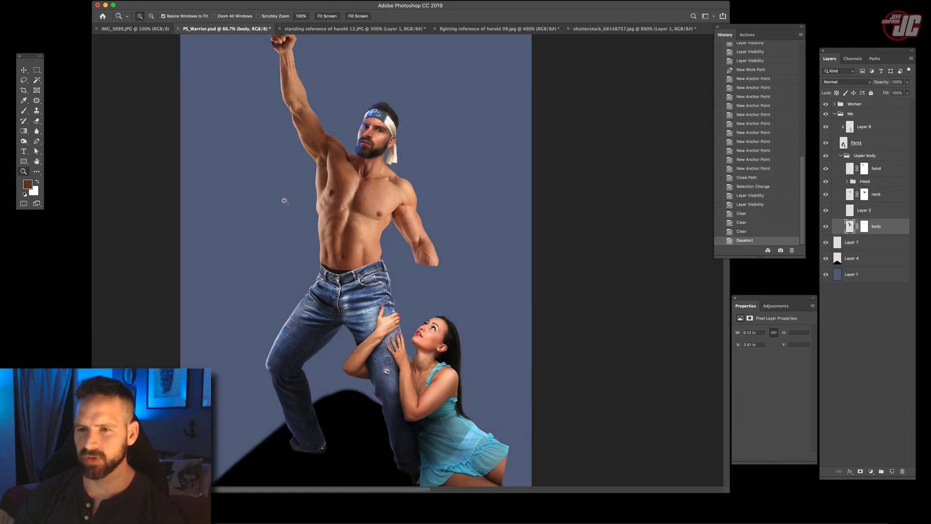
- Duplicate the neck, Layer 2 and body layers in the Upper body group and merge the copies into one layer
{"action": "scroll", "coordinate": [359, 214], "scroll_direction": "up", "scroll_amount": 3}
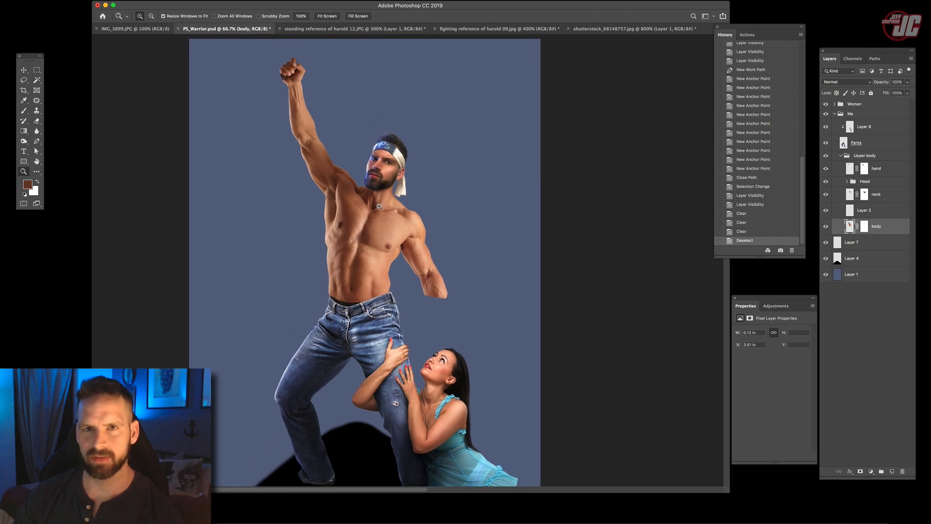
{"action": "scroll", "coordinate": [369, 191], "scroll_direction": "up", "scroll_amount": 5}
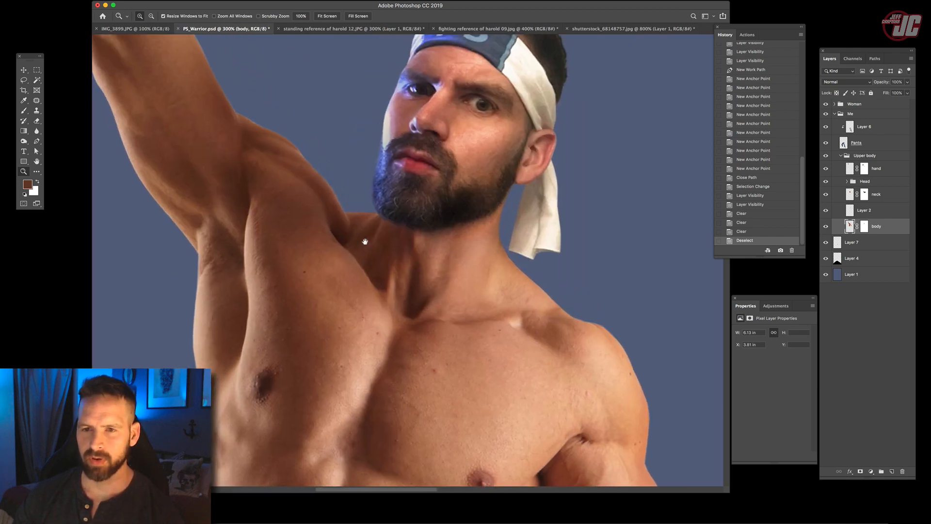
{"action": "left_click", "coordinate": [23, 80]}
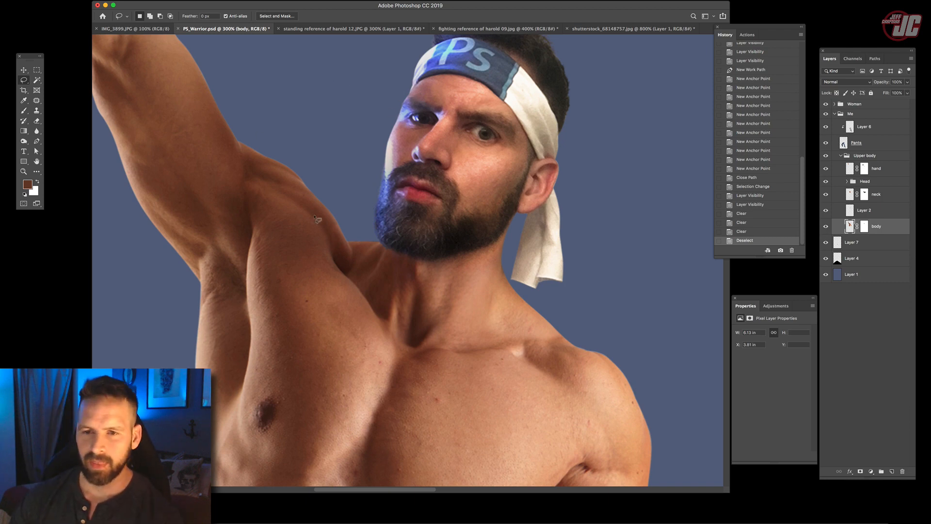
{"action": "scroll", "coordinate": [365, 260], "scroll_direction": "up", "scroll_amount": 2}
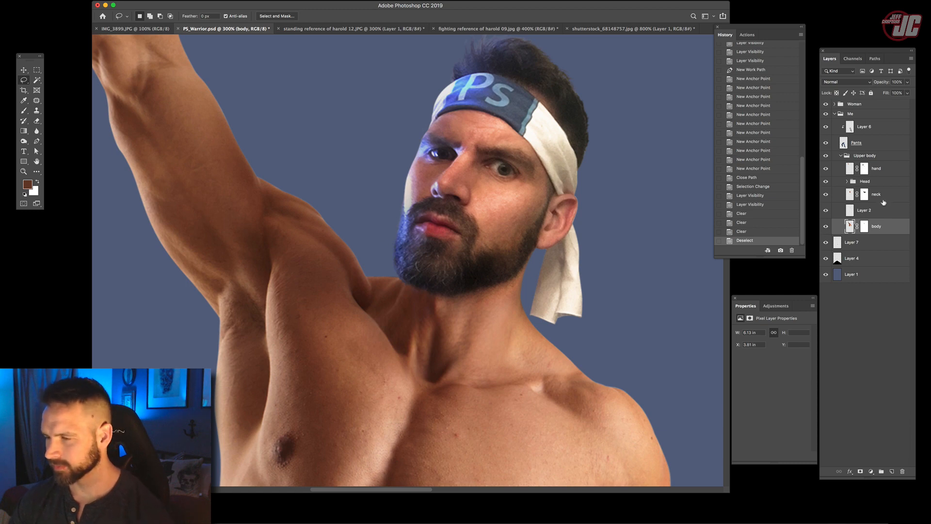
{"action": "left_click", "coordinate": [882, 200]}
{"action": "left_click", "coordinate": [882, 233], "text": "shift"}
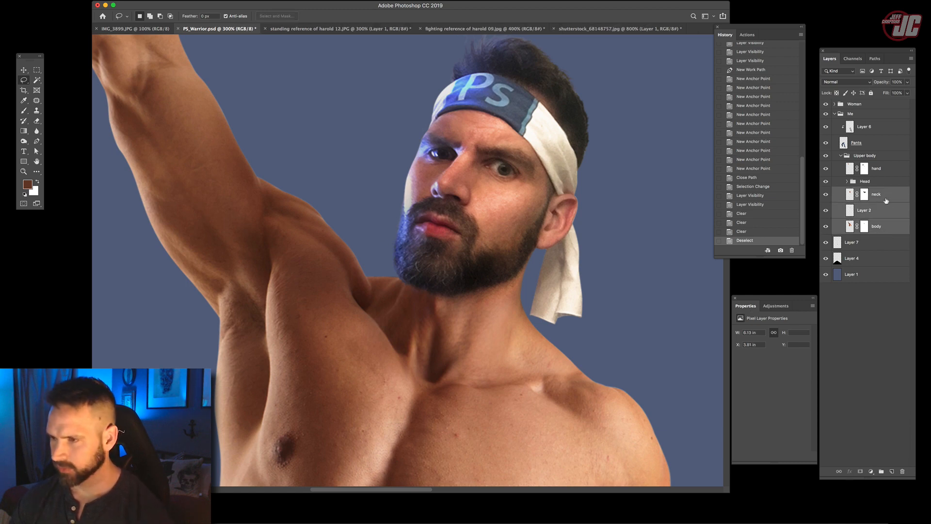
{"action": "left_click_drag", "start_coordinate": [890, 195], "coordinate": [868, 203]}
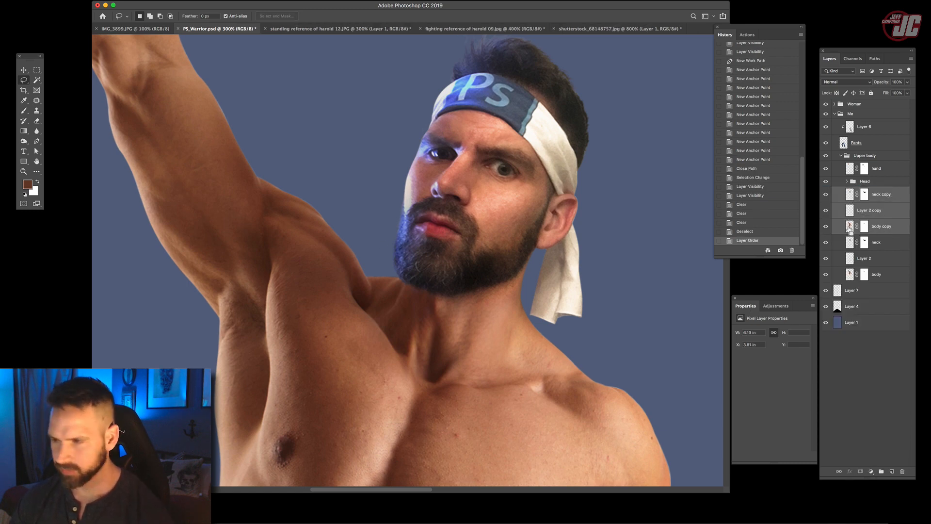
{"action": "key", "text": "super+e"}
{"action": "left_click", "coordinate": [826, 194]}
{"action": "left_click", "coordinate": [826, 194]}
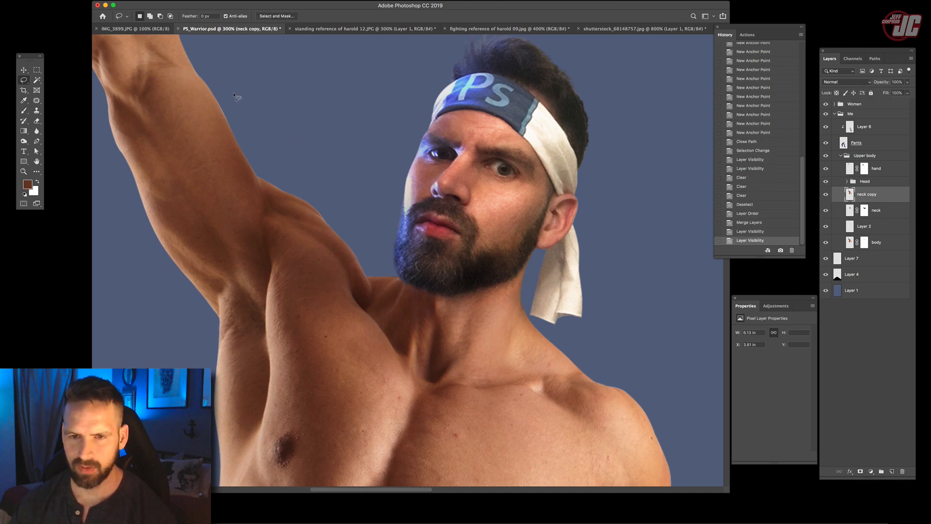
- Lasso the inner edge of the raised arm down to the collarbone, copy it to a new layer and hide the neck copy layer
{"action": "mouse_move", "coordinate": [225, 83]}
{"action": "left_mouse_down"}
{"action": "mouse_move", "coordinate": [213, 66]}
{"action": "mouse_move", "coordinate": [204, 164]}
{"action": "mouse_move", "coordinate": [380, 345]}
{"action": "mouse_move", "coordinate": [420, 318]}
{"action": "mouse_move", "coordinate": [273, 119]}
{"action": "mouse_move", "coordinate": [240, 96]}
{"action": "left_mouse_up"}
{"action": "left_click", "coordinate": [23, 70]}
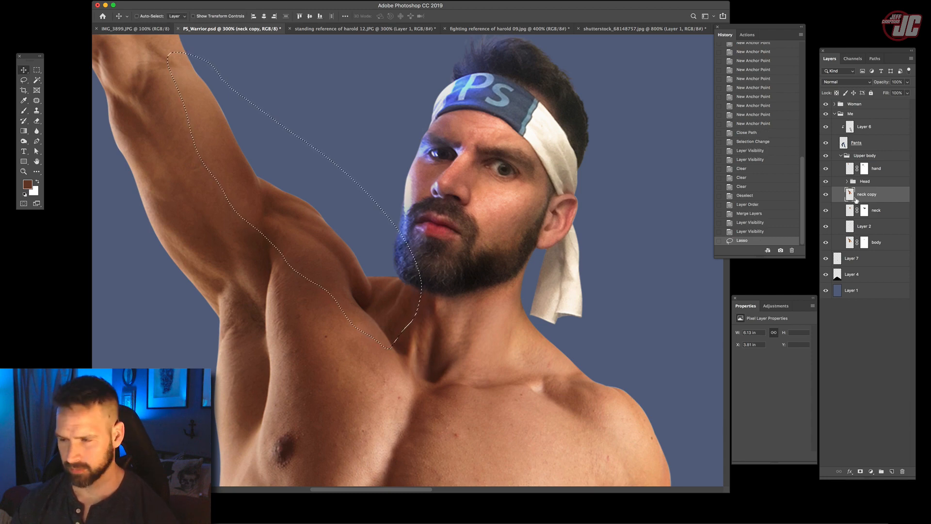
{"action": "key", "text": "super+c"}
{"action": "key", "text": "super+v"}
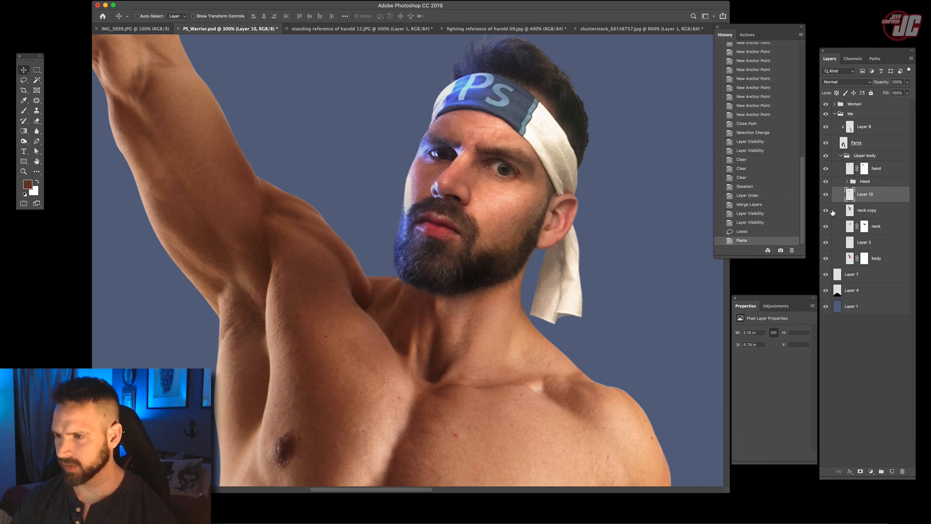
{"action": "left_click", "coordinate": [826, 210]}
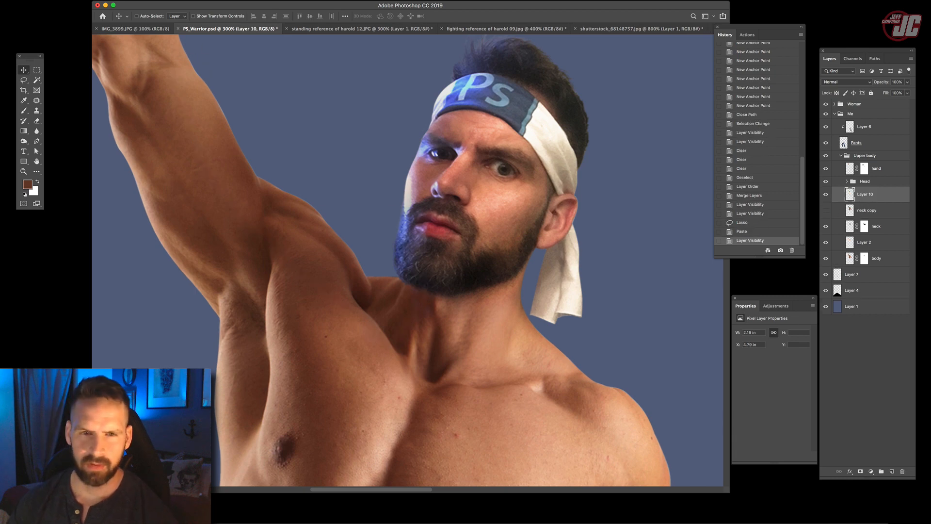
- Desaturate the copied arm piece, duplicate its layer and hide the original Layer 10
{"action": "left_click", "coordinate": [72, 0]}
{"action": "mouse_move", "coordinate": [97, 15]}
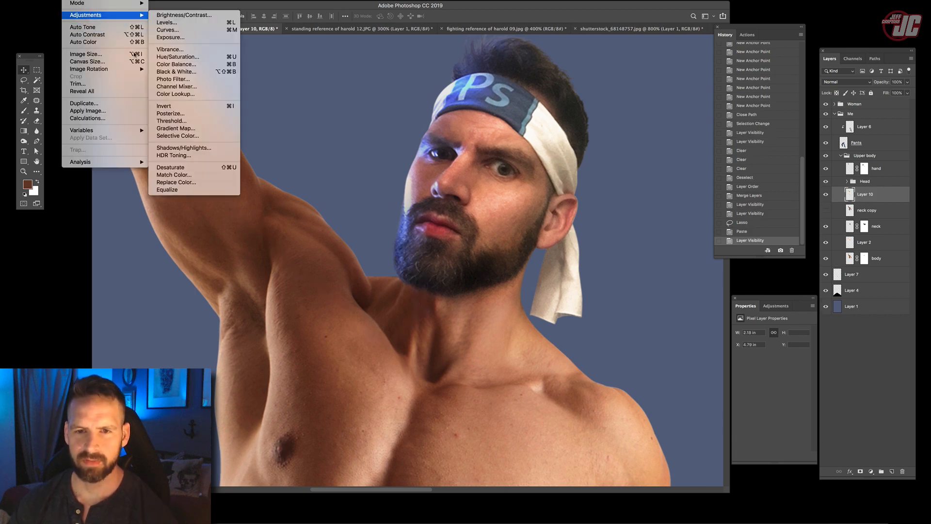
{"action": "left_click", "coordinate": [171, 167]}
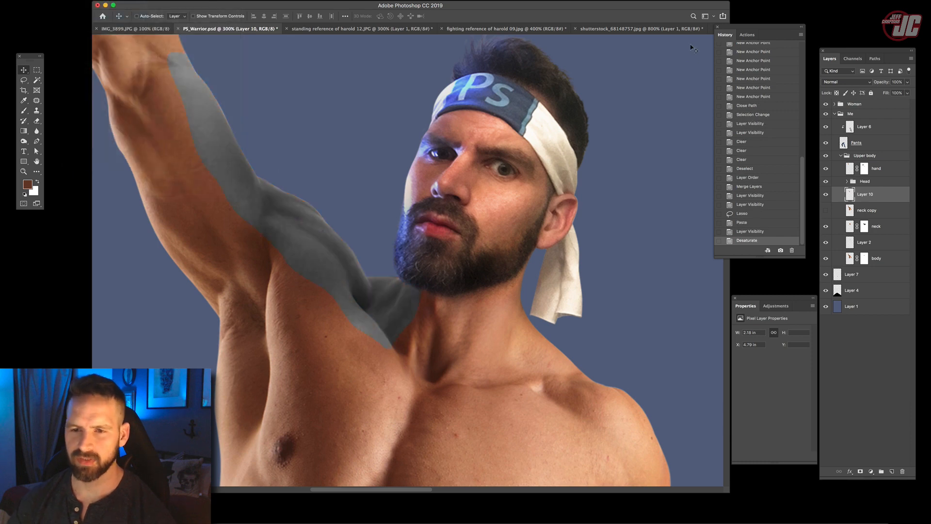
{"action": "left_click_drag", "start_coordinate": [881, 201], "coordinate": [833, 203]}
{"action": "left_click", "coordinate": [825, 195]}
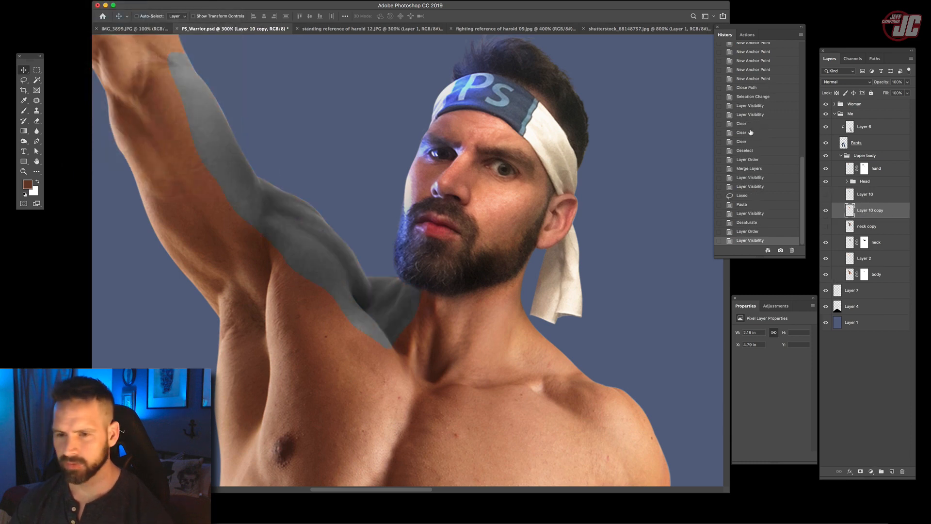
- Set Layer 10 copy to Screen and boost its highlights with Levels, using a black input of 82 and a lowered white input
{"action": "left_click", "coordinate": [846, 81]}
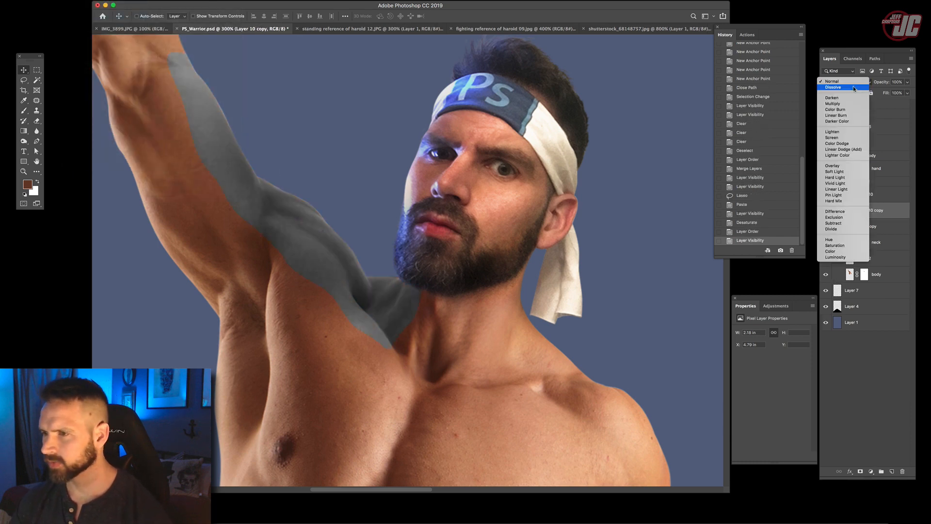
{"action": "left_click", "coordinate": [839, 137]}
{"action": "left_click", "coordinate": [80, 1]}
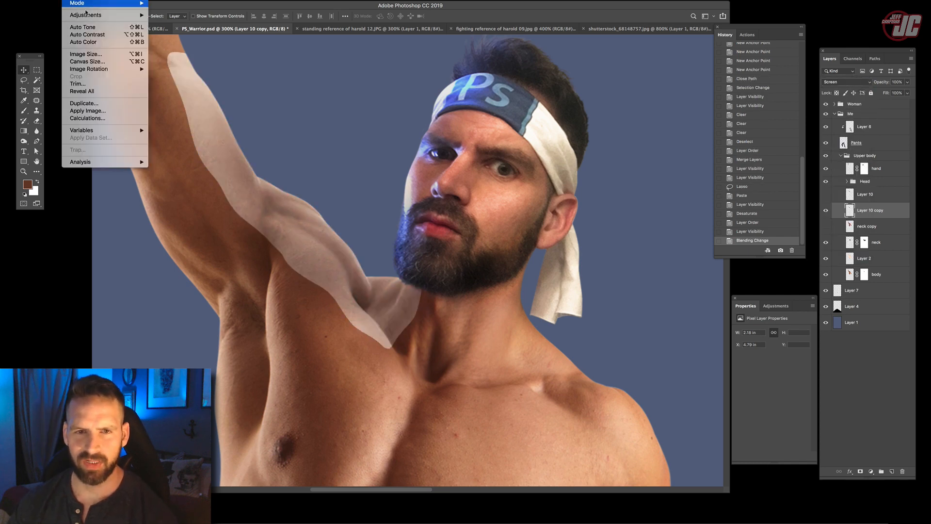
{"action": "mouse_move", "coordinate": [121, 17]}
{"action": "left_click", "coordinate": [179, 25]}
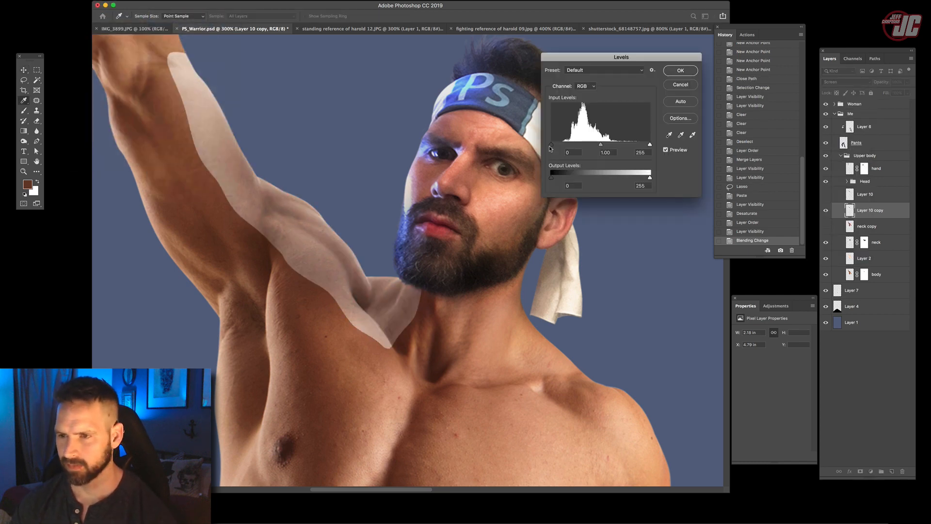
{"action": "left_click_drag", "start_coordinate": [552, 145], "coordinate": [584, 147]}
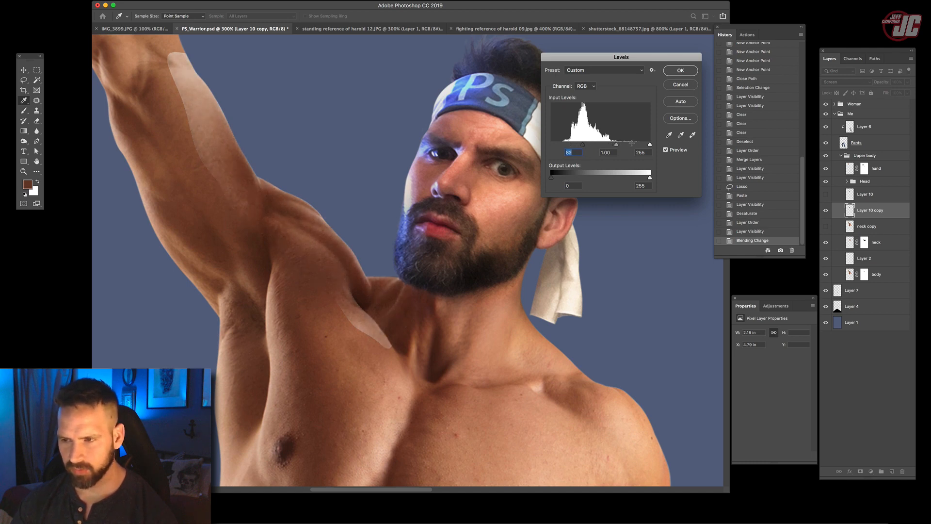
{"action": "left_click_drag", "start_coordinate": [650, 145], "coordinate": [603, 146]}
{"action": "left_click", "coordinate": [680, 71]}
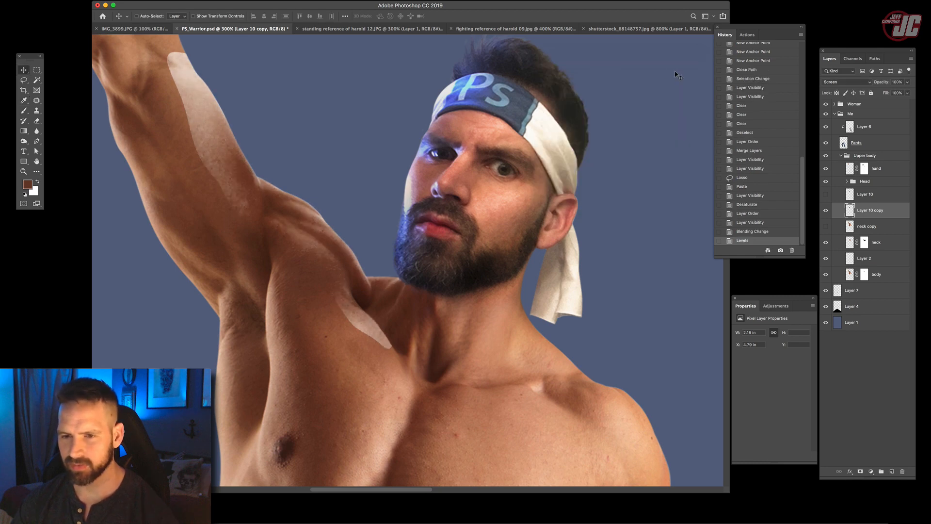
- Add a layer mask to Layer 10 copy and paint black with a soft round brush along the upper arm highlight's inner edge
{"action": "left_click", "coordinate": [859, 472]}
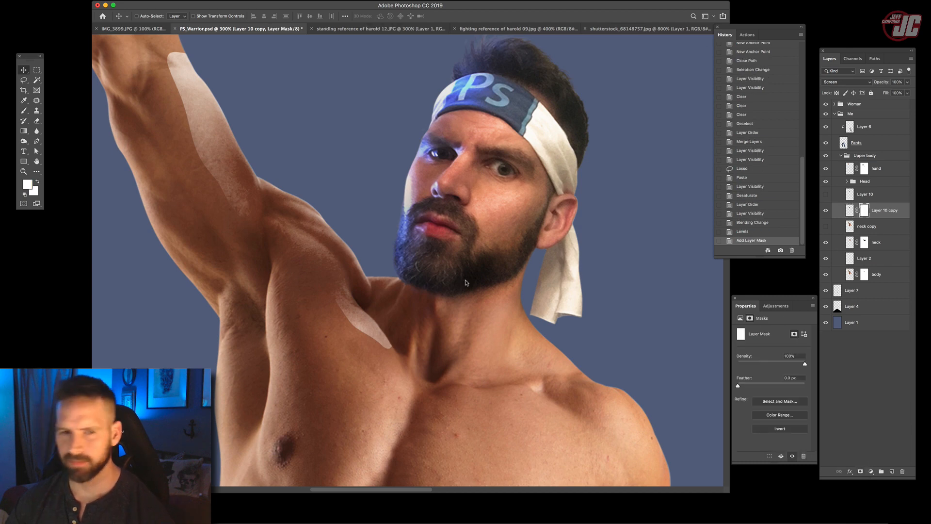
{"action": "left_click", "coordinate": [25, 194]}
{"action": "left_click", "coordinate": [24, 111]}
{"action": "right_click", "coordinate": [195, 103]}
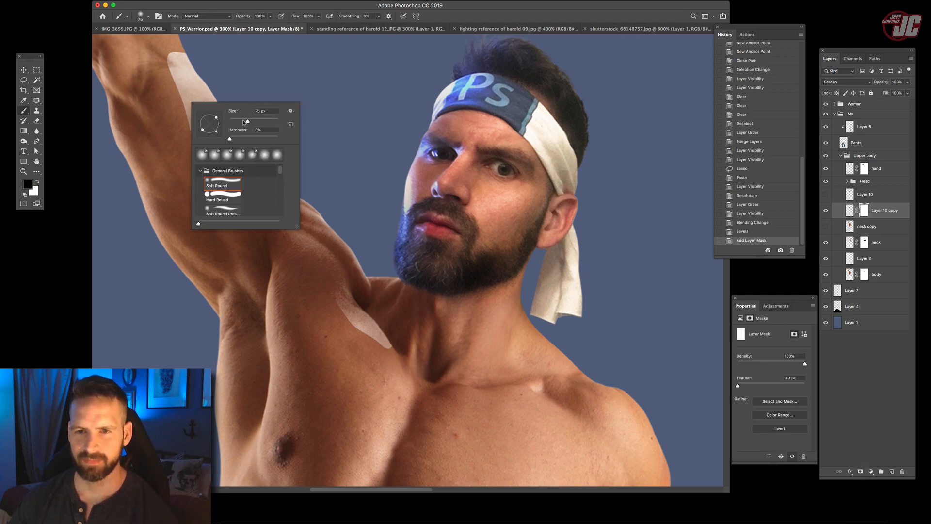
{"action": "left_click", "coordinate": [271, 16]}
{"action": "left_click_drag", "start_coordinate": [176, 72], "coordinate": [236, 209]}
- Lower the brush opacity to 28%, reduce its size and soften the remaining upper arm highlight edge in the mask
{"action": "right_click", "coordinate": [249, 187]}
{"action": "left_click", "coordinate": [299, 204]}
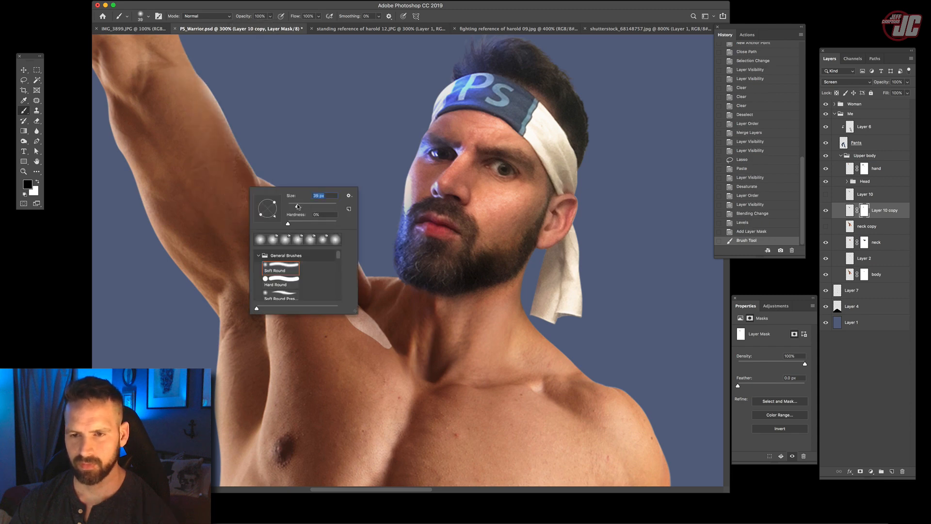
{"action": "left_click", "coordinate": [270, 17]}
{"action": "left_click_drag", "start_coordinate": [270, 26], "coordinate": [244, 26]}
{"action": "right_click", "coordinate": [276, 114]}
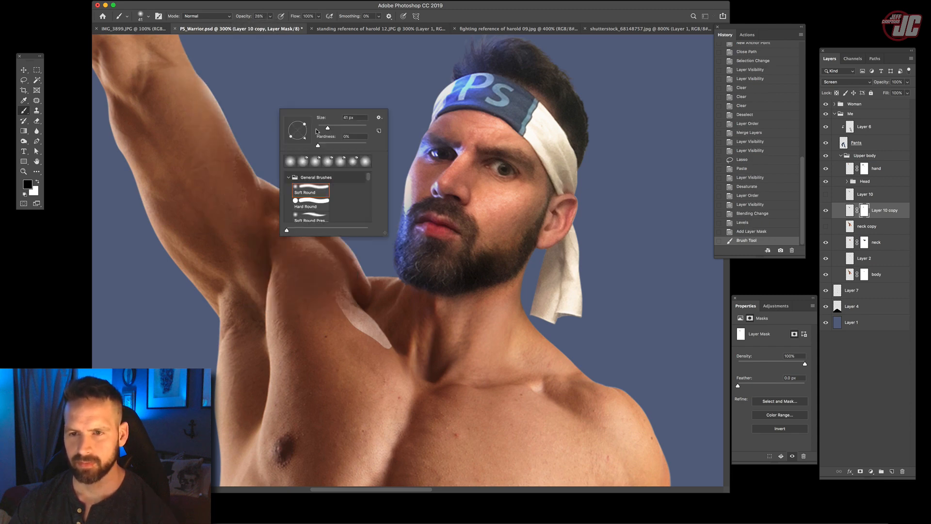
{"action": "left_click_drag", "start_coordinate": [325, 128], "coordinate": [320, 129]}
{"action": "left_click", "coordinate": [198, 95]}
{"action": "left_click_drag", "start_coordinate": [220, 133], "coordinate": [247, 185]}
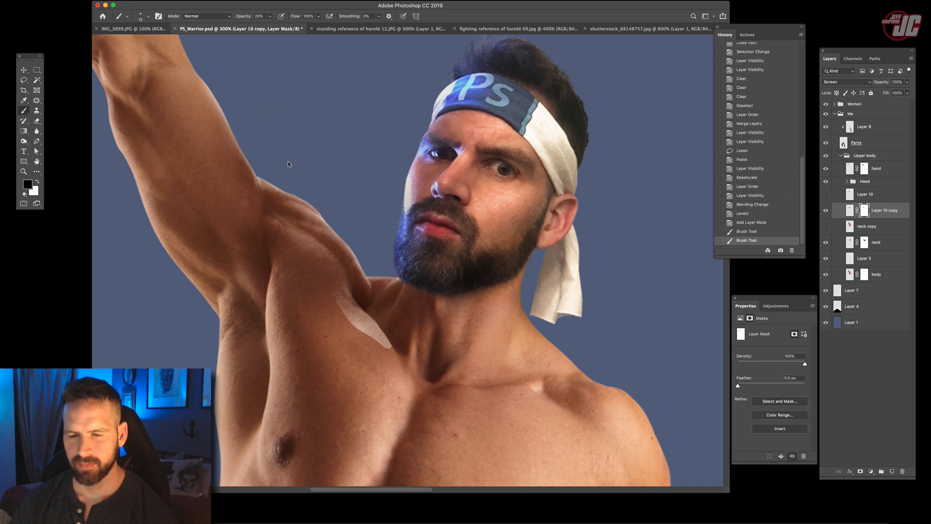
- Blend the highlight across the raised shoulder with repeated small soft strokes in the Layer 10 copy mask
{"action": "right_click", "coordinate": [291, 157]}
{"action": "left_click_drag", "start_coordinate": [339, 170], "coordinate": [342, 169]}
{"action": "left_click", "coordinate": [263, 237]}
{"action": "left_click_drag", "start_coordinate": [302, 257], "coordinate": [317, 272]}
{"action": "mouse_move", "coordinate": [300, 247]}
{"action": "left_mouse_down"}
{"action": "mouse_move", "coordinate": [320, 267]}
{"action": "mouse_move", "coordinate": [315, 258]}
{"action": "left_mouse_up"}
{"action": "mouse_move", "coordinate": [288, 233]}
{"action": "left_mouse_down"}
{"action": "mouse_move", "coordinate": [306, 249]}
{"action": "mouse_move", "coordinate": [273, 219]}
{"action": "left_mouse_up"}
{"action": "mouse_move", "coordinate": [272, 208]}
{"action": "left_mouse_down"}
{"action": "mouse_move", "coordinate": [285, 204]}
{"action": "mouse_move", "coordinate": [300, 223]}
{"action": "left_mouse_up"}
{"action": "left_click_drag", "start_coordinate": [291, 213], "coordinate": [323, 257]}
{"action": "mouse_move", "coordinate": [310, 247]}
{"action": "left_mouse_down"}
{"action": "mouse_move", "coordinate": [344, 295]}
{"action": "mouse_move", "coordinate": [317, 239]}
{"action": "mouse_move", "coordinate": [348, 264]}
{"action": "left_mouse_up"}
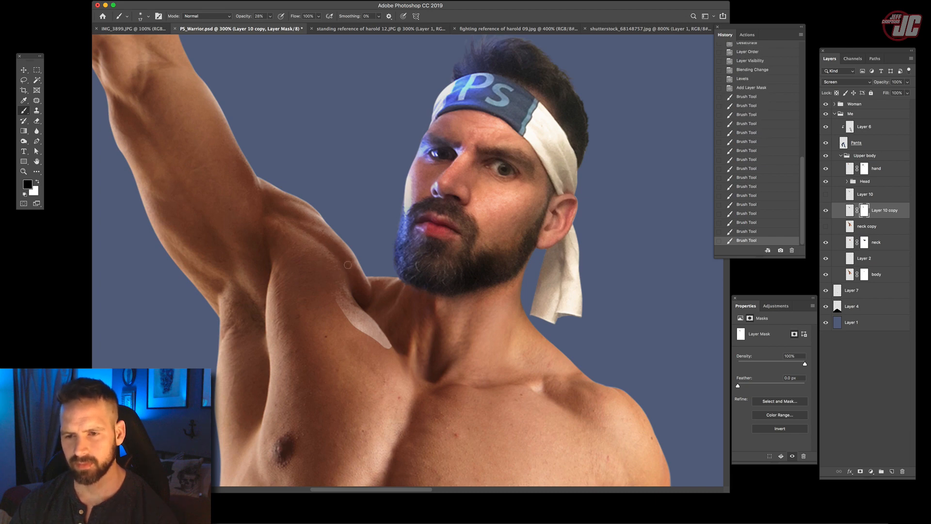
{"action": "left_click", "coordinate": [348, 264]}
{"action": "left_click", "coordinate": [349, 267]}
- Paint out the hard-edged highlight on the upper chest in the mask, and raise the brush opacity to 64%
{"action": "scroll", "coordinate": [348, 264], "scroll_direction": "down", "scroll_amount": 5}
{"action": "right_click", "coordinate": [359, 190]}
{"action": "key", "text": "Return"}
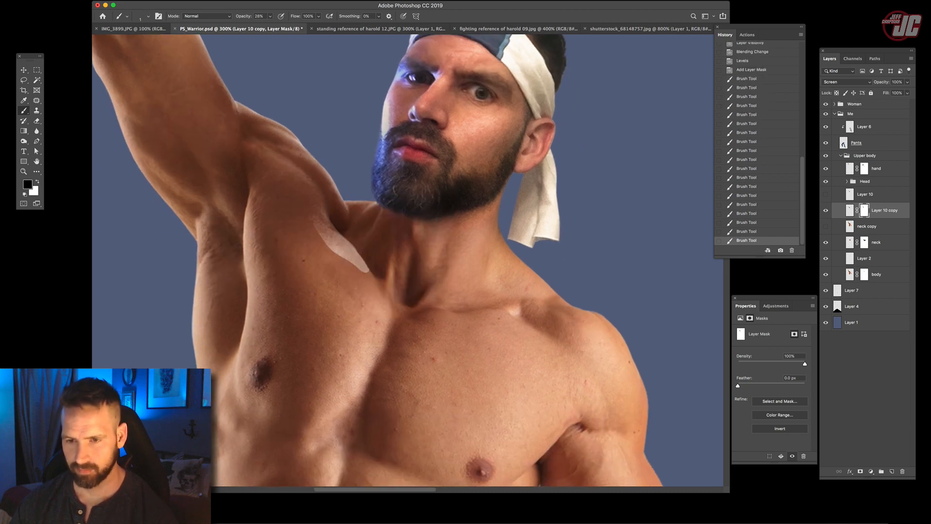
{"action": "left_click_drag", "start_coordinate": [324, 219], "coordinate": [339, 234]}
{"action": "mouse_move", "coordinate": [326, 222]}
{"action": "left_mouse_down"}
{"action": "mouse_move", "coordinate": [392, 238]}
{"action": "mouse_move", "coordinate": [318, 233]}
{"action": "mouse_move", "coordinate": [366, 259]}
{"action": "left_mouse_up"}
{"action": "right_click", "coordinate": [333, 224]}
{"action": "key", "text": "Return"}
{"action": "left_click_drag", "start_coordinate": [271, 19], "coordinate": [280, 25]}
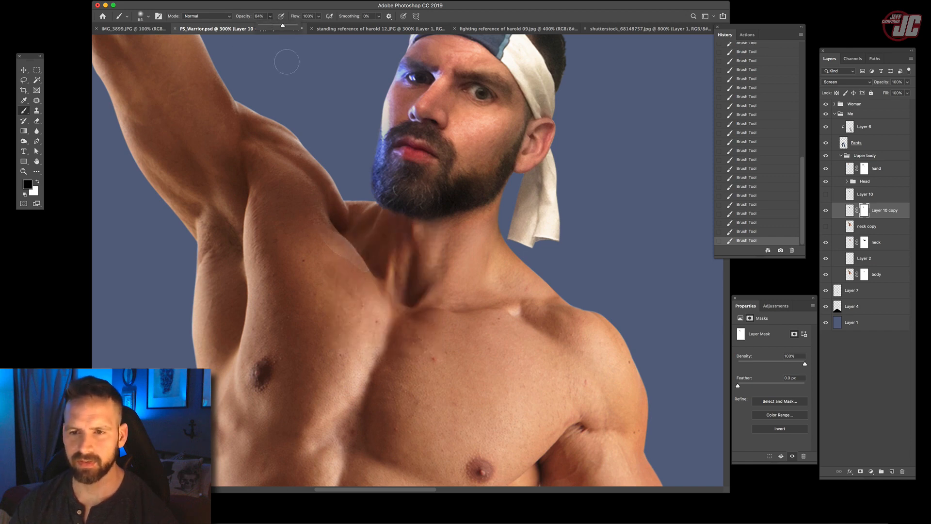
{"action": "scroll", "coordinate": [374, 285], "scroll_direction": "up", "scroll_amount": 5}
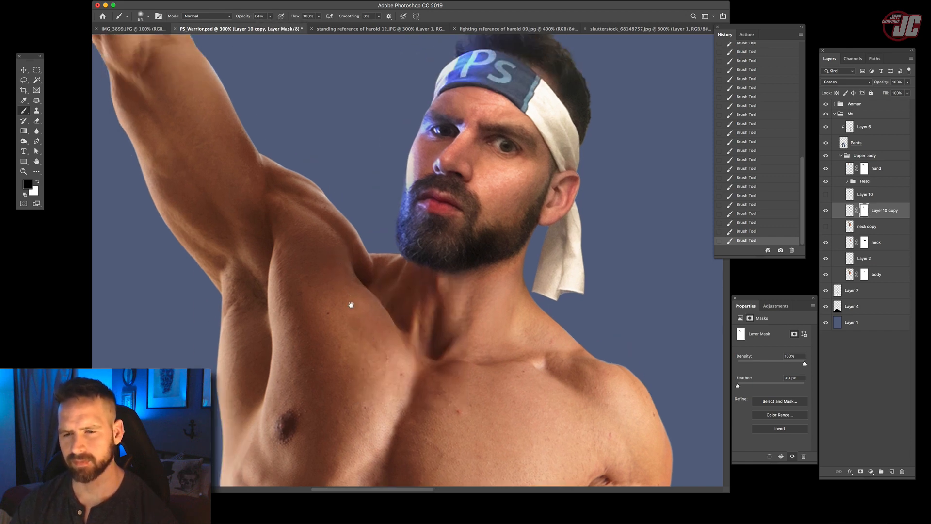
- Duplicate Layer 10 copy with its mask and set the duplicate's blend mode to Linear Dodge (Add)
{"action": "left_click", "coordinate": [24, 69]}
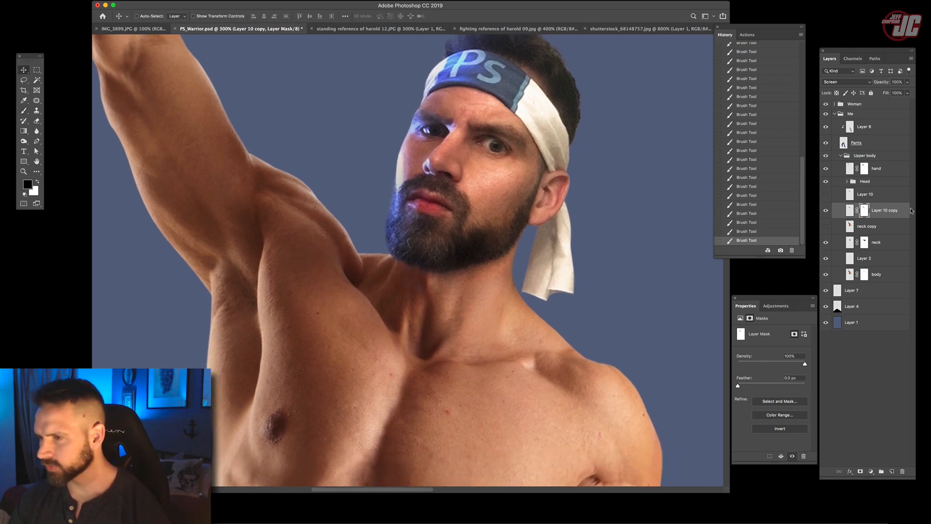
{"action": "left_click_drag", "start_coordinate": [911, 210], "coordinate": [891, 208]}
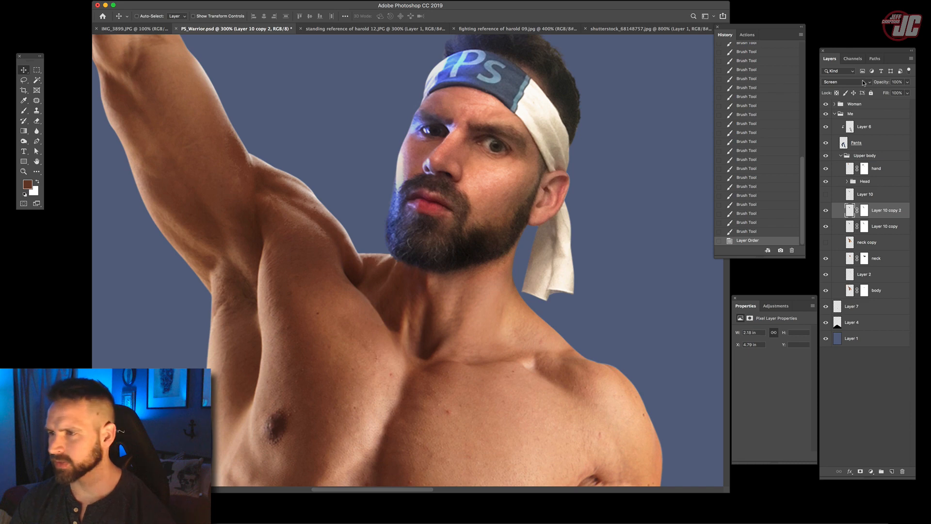
{"action": "left_click", "coordinate": [862, 82]}
{"action": "left_click", "coordinate": [855, 97]}
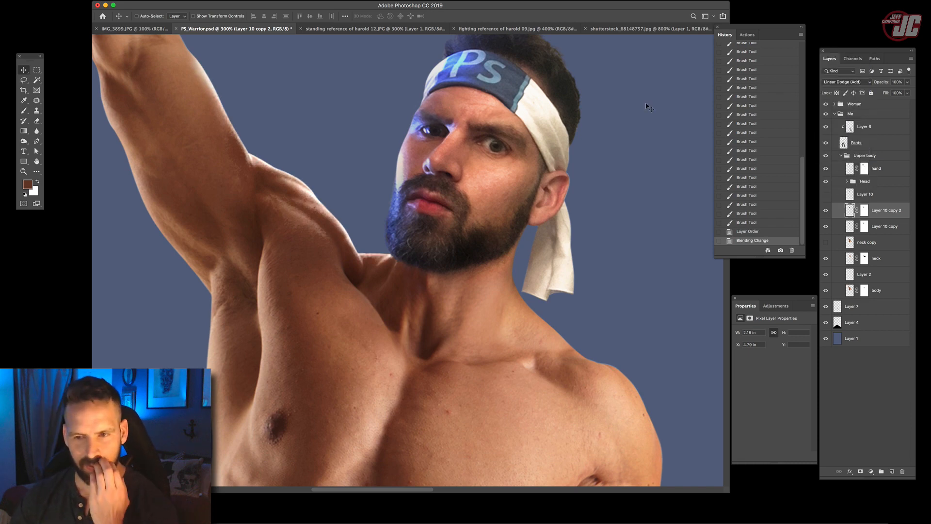
- Paint black on the Layer 10 copy 2 mask to limit the added highlight to the outer arm and shoulder edge
{"action": "left_click", "coordinate": [24, 110]}
{"action": "left_click", "coordinate": [864, 210]}
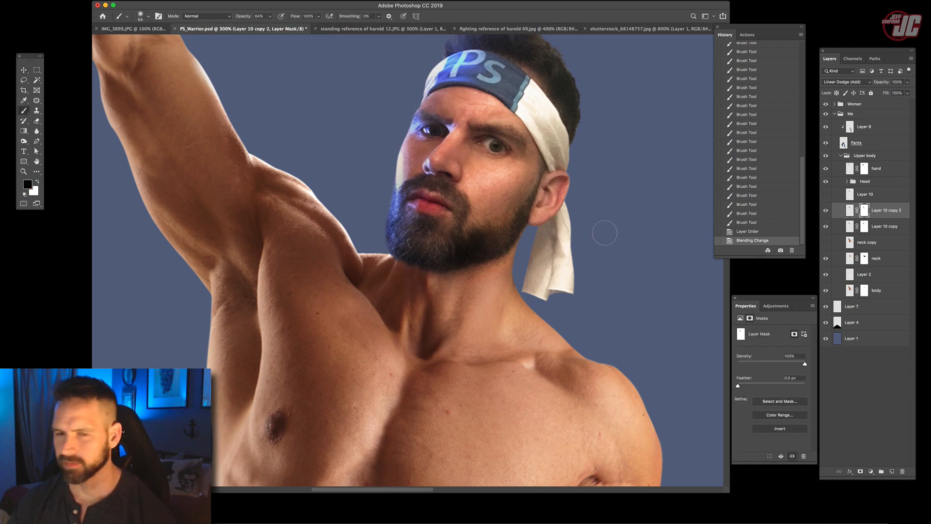
{"action": "mouse_move", "coordinate": [226, 193]}
{"action": "left_mouse_down"}
{"action": "mouse_move", "coordinate": [215, 156]}
{"action": "mouse_move", "coordinate": [241, 180]}
{"action": "left_mouse_up"}
{"action": "left_click_drag", "start_coordinate": [243, 186], "coordinate": [279, 231]}
{"action": "left_click_drag", "start_coordinate": [288, 235], "coordinate": [329, 258]}
{"action": "left_click_drag", "start_coordinate": [340, 264], "coordinate": [349, 273]}
- Apply the Blur More filter to the Layer 10 copy 2 mask
{"action": "left_click", "coordinate": [157, 1]}
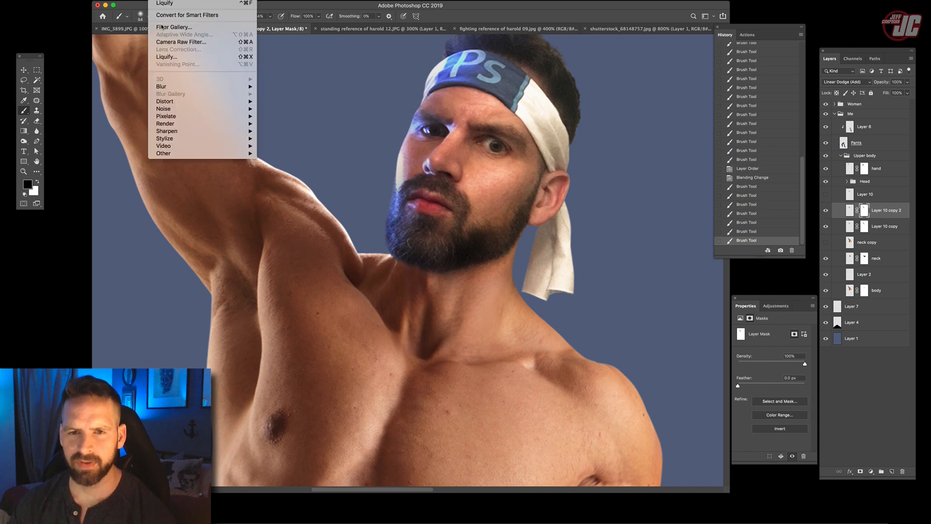
{"action": "mouse_move", "coordinate": [171, 87]}
{"action": "left_click", "coordinate": [289, 102]}
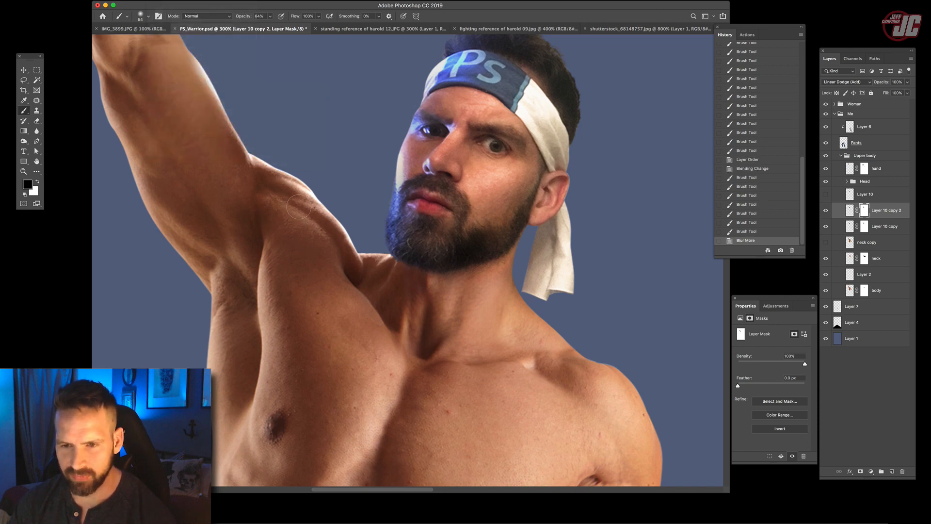
- Reduce Layer 10 copy 2 to 49% opacity and toggle its visibility to compare the highlight
{"action": "key", "text": "v"}
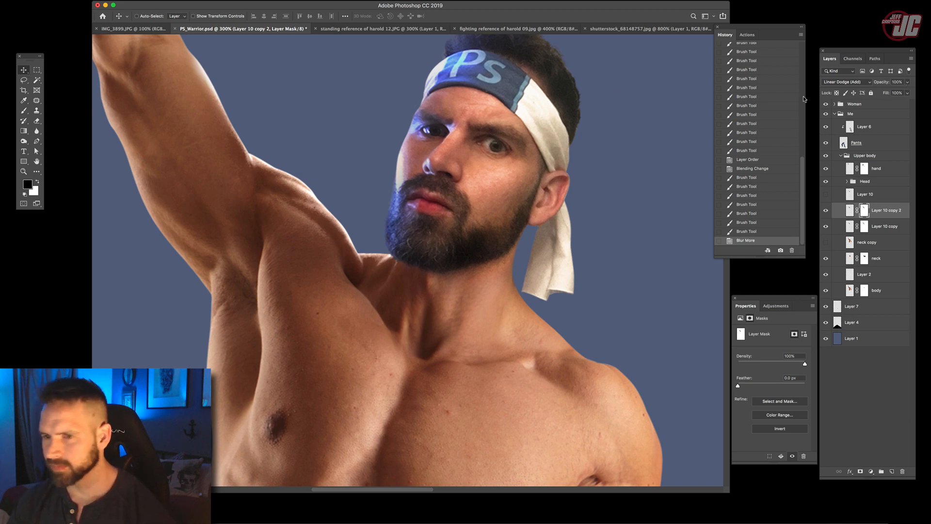
{"action": "left_click", "coordinate": [907, 82]}
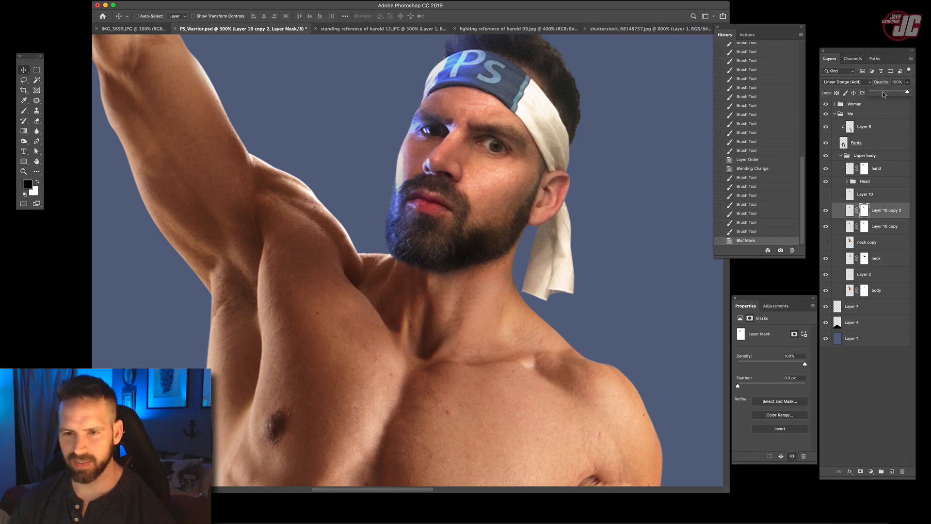
{"action": "mouse_move", "coordinate": [897, 94]}
{"action": "left_mouse_down"}
{"action": "mouse_move", "coordinate": [889, 94]}
{"action": "mouse_move", "coordinate": [898, 93]}
{"action": "left_mouse_up"}
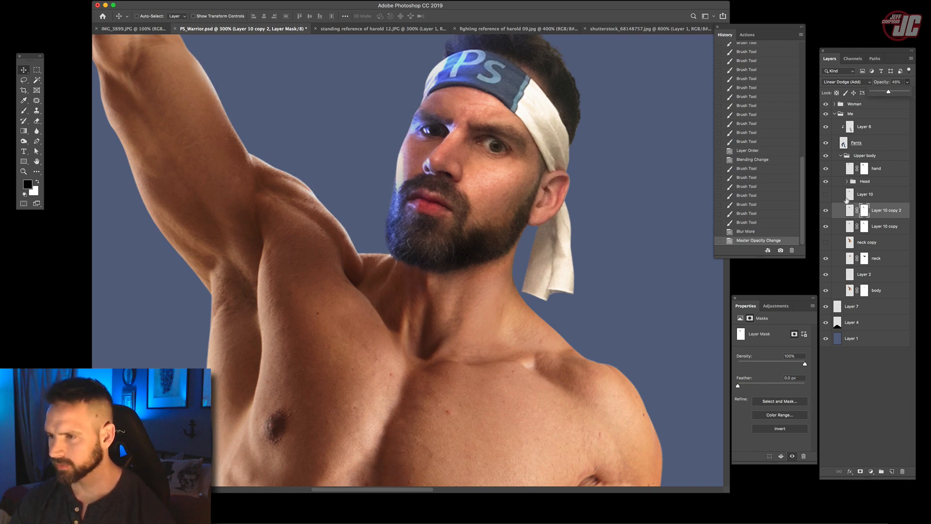
{"action": "left_click_drag", "start_coordinate": [827, 213], "coordinate": [828, 228]}
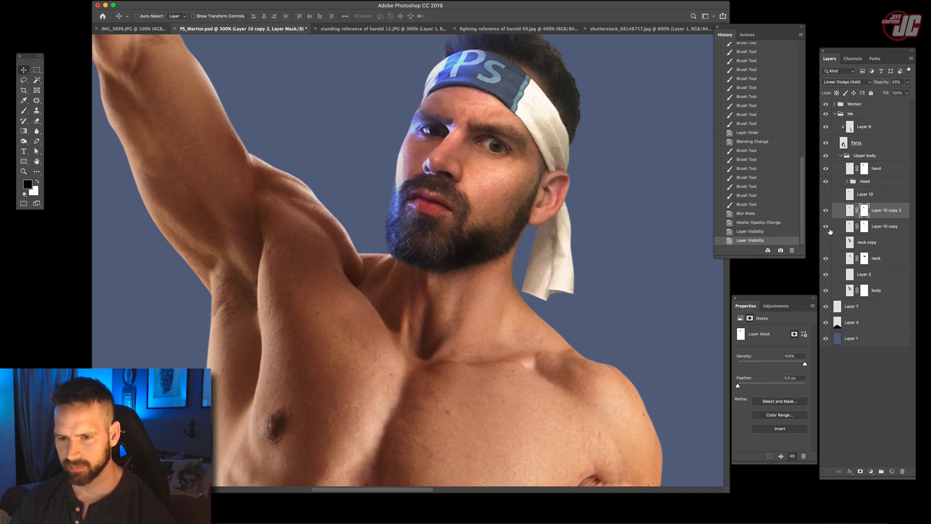
- Create a new empty layer directly above the neck copy layer for neck highlights
{"action": "left_click", "coordinate": [25, 172]}
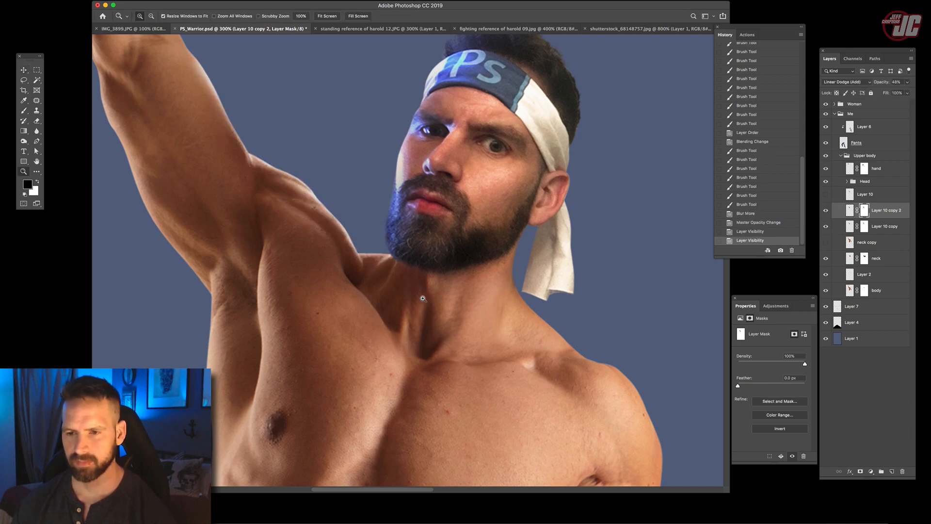
{"action": "left_click", "coordinate": [400, 280], "text": "alt"}
{"action": "left_click", "coordinate": [401, 280], "text": "alt"}
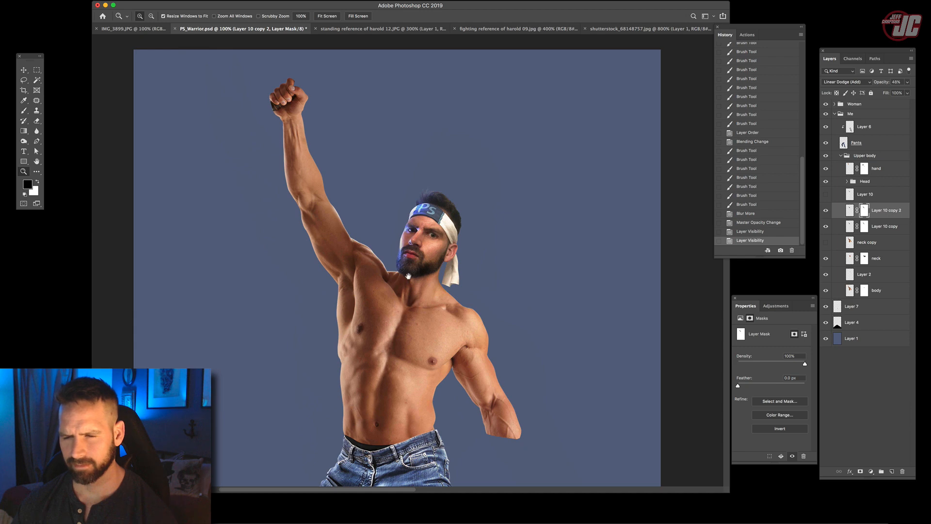
{"action": "left_click_drag", "start_coordinate": [408, 276], "coordinate": [401, 243]}
{"action": "left_click", "coordinate": [412, 238]}
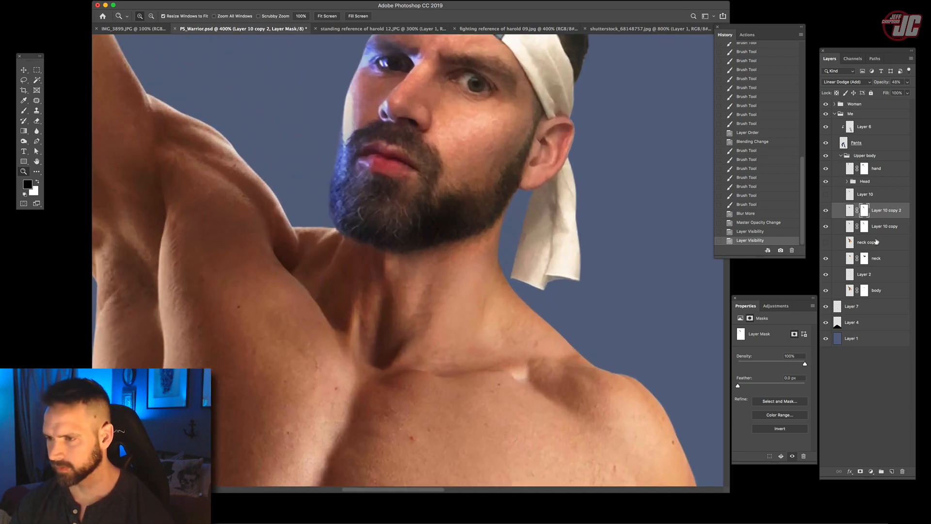
{"action": "left_click", "coordinate": [882, 246]}
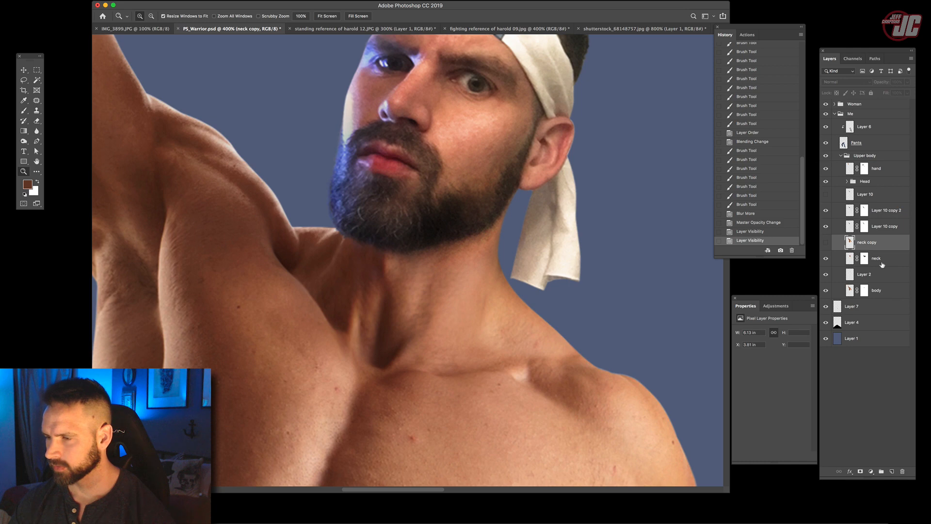
{"action": "left_click", "coordinate": [893, 472]}
- Sample a pale colour from the headband edge beside the face, set a 12 px soft brush and switch Layer 11 to Screen
{"action": "left_click", "coordinate": [349, 229]}
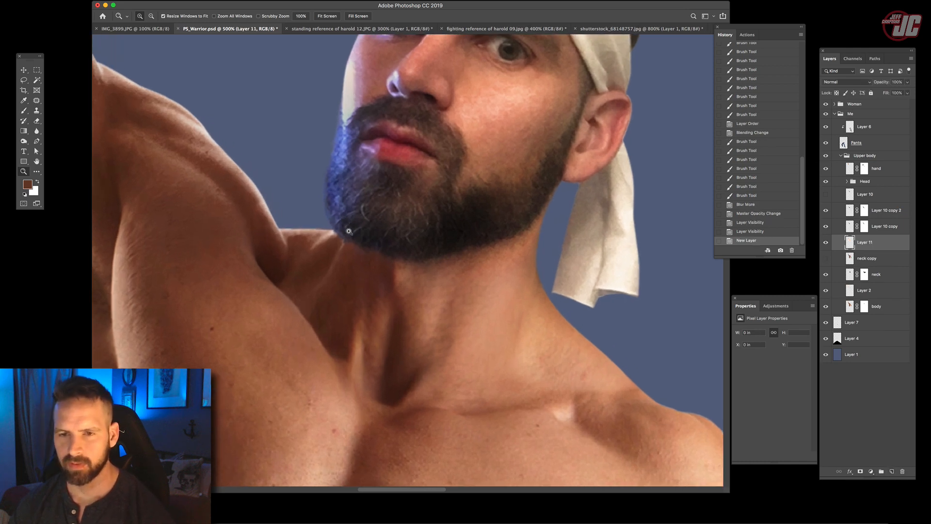
{"action": "left_click", "coordinate": [24, 100]}
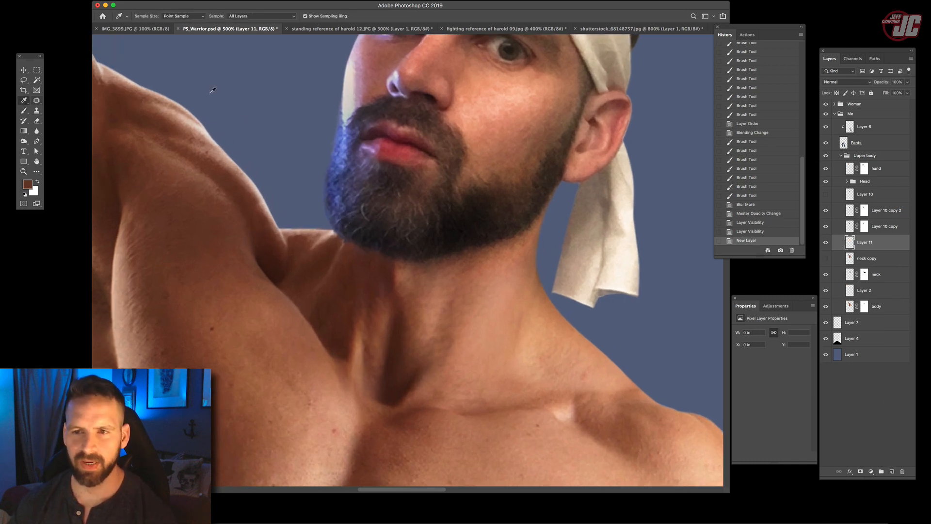
{"action": "left_click", "coordinate": [346, 91]}
{"action": "left_click", "coordinate": [24, 110]}
{"action": "right_click", "coordinate": [414, 192]}
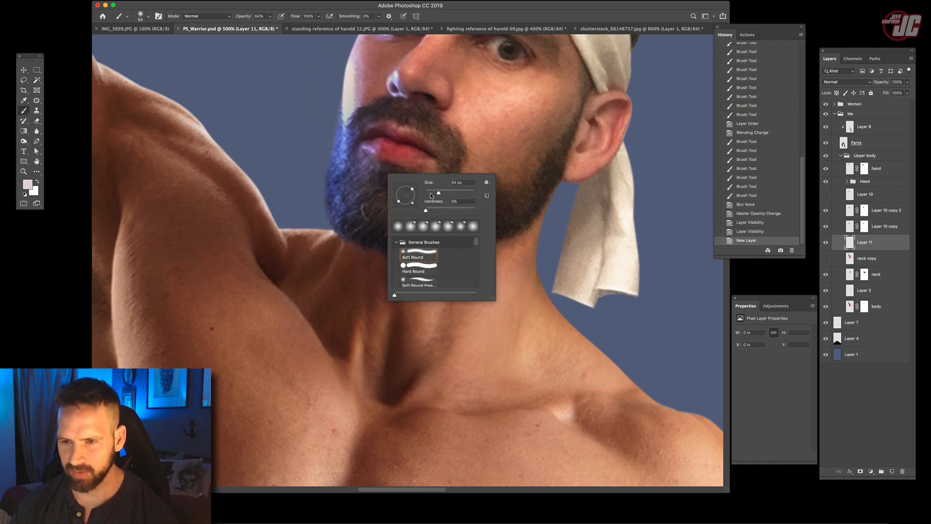
{"action": "left_click_drag", "start_coordinate": [431, 195], "coordinate": [428, 193]}
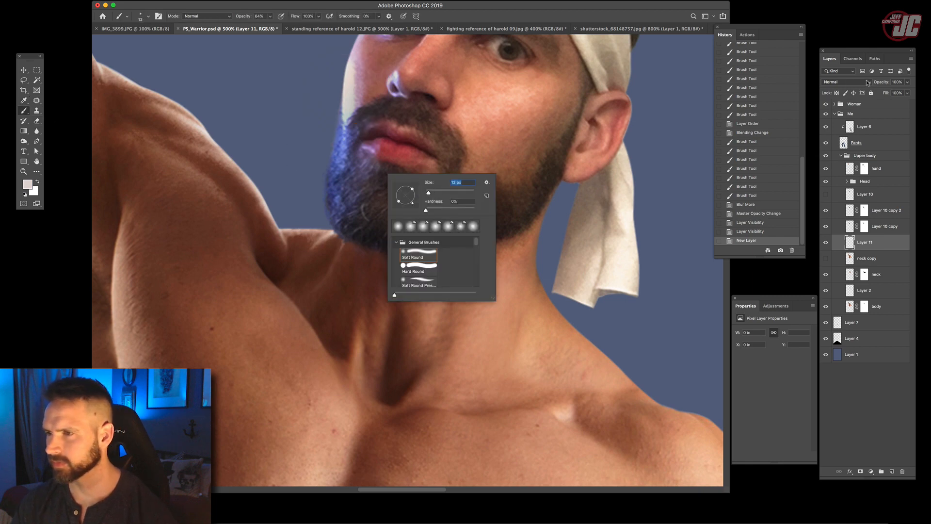
{"action": "left_click", "coordinate": [867, 83]}
{"action": "left_click", "coordinate": [844, 140]}
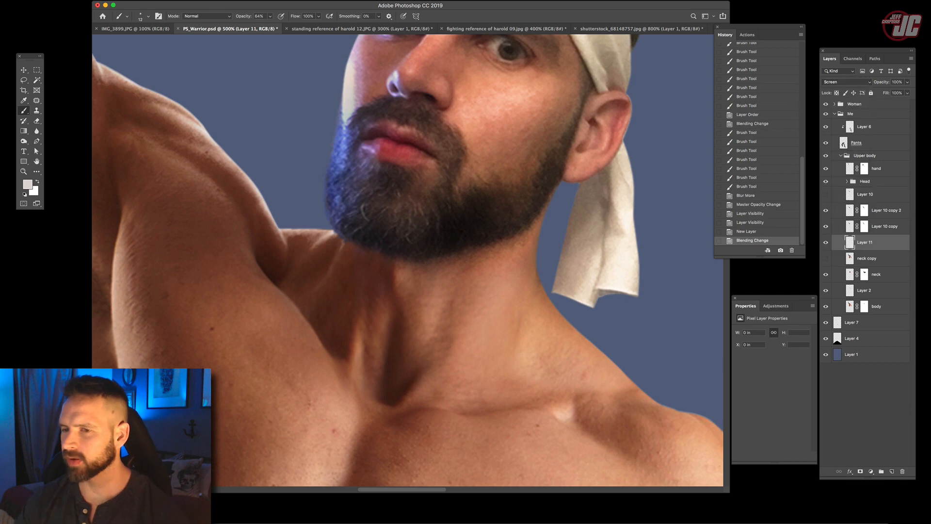
- Reduce the brush size, undo the too-strong test stroke, and paint faint 1% opacity highlight strokes below the beard where shoulder meets neck
{"action": "right_click", "coordinate": [404, 175]}
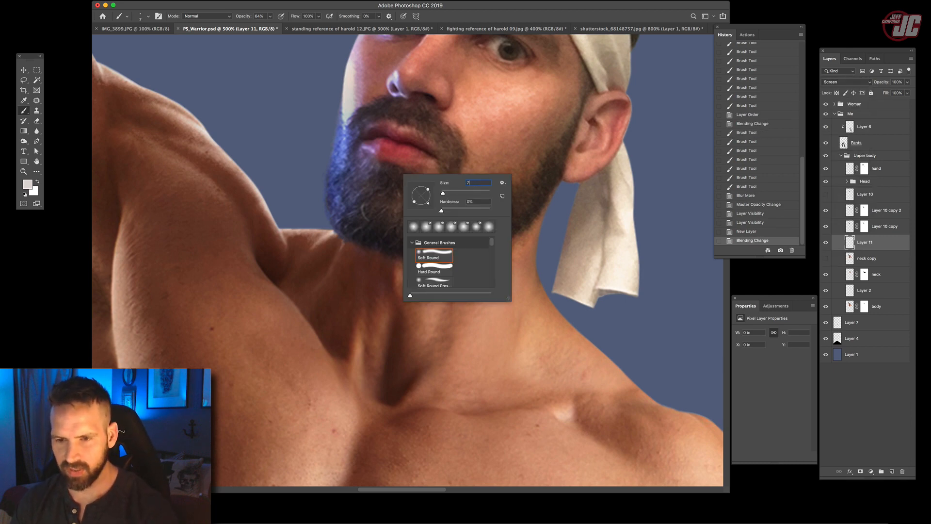
{"action": "key", "text": "Return"}
{"action": "left_click_drag", "start_coordinate": [334, 232], "coordinate": [304, 251]}
{"action": "key", "text": "super+z"}
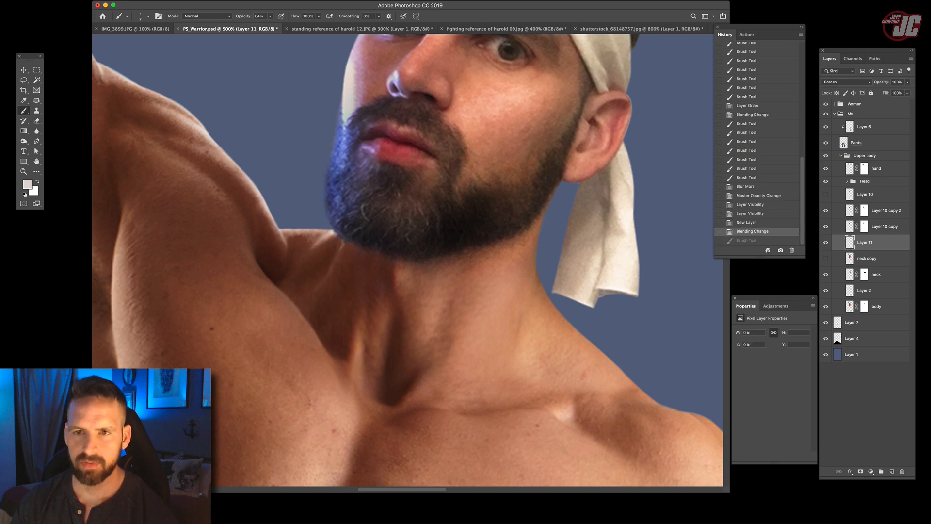
{"action": "left_click", "coordinate": [270, 16]}
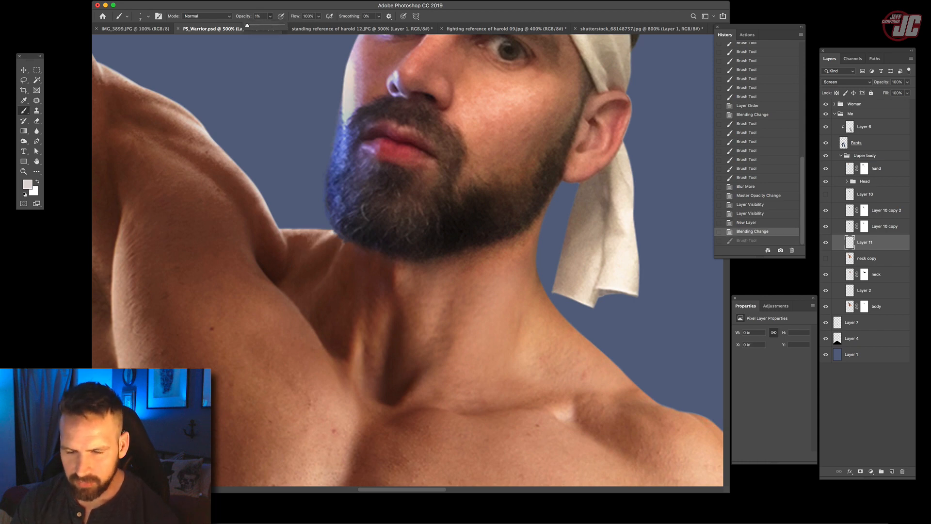
{"action": "left_click_drag", "start_coordinate": [334, 232], "coordinate": [308, 249]}
{"action": "left_click_drag", "start_coordinate": [335, 233], "coordinate": [307, 250]}
{"action": "left_click_drag", "start_coordinate": [335, 232], "coordinate": [308, 250]}
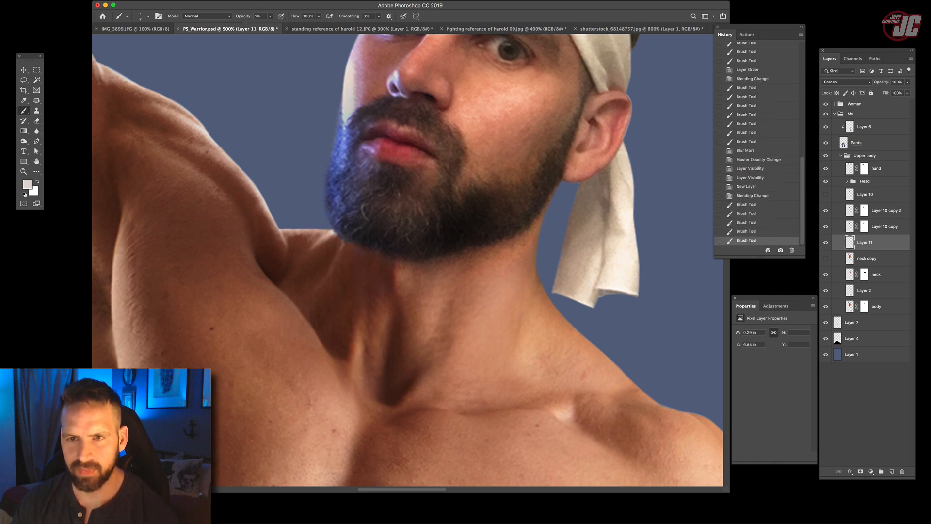
- Raise the brush opacity to 16% and paint stronger curved highlights down the side of the neck on Layer 11
{"action": "left_click", "coordinate": [270, 16]}
{"action": "left_click_drag", "start_coordinate": [268, 25], "coordinate": [275, 26]}
{"action": "mouse_move", "coordinate": [335, 234]}
{"action": "left_mouse_down"}
{"action": "mouse_move", "coordinate": [318, 244]}
{"action": "mouse_move", "coordinate": [330, 279]}
{"action": "mouse_move", "coordinate": [312, 293]}
{"action": "left_mouse_up"}
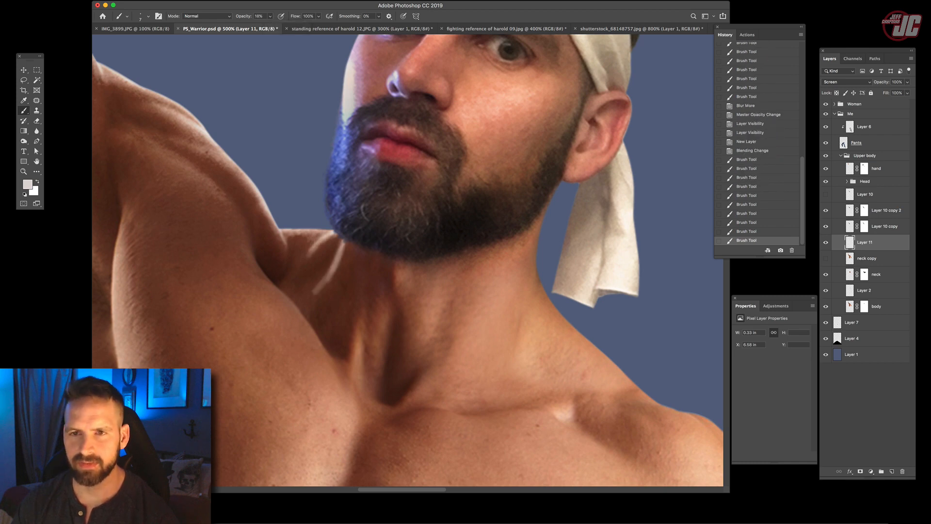
- Lower the brush opacity to 4% and build up a thin vertical highlight along the neck tendon under the beard
{"action": "left_click", "coordinate": [270, 16]}
{"action": "left_click", "coordinate": [356, 251]}
{"action": "left_click_drag", "start_coordinate": [355, 252], "coordinate": [361, 303]}
{"action": "left_click_drag", "start_coordinate": [355, 252], "coordinate": [361, 303]}
{"action": "left_click_drag", "start_coordinate": [355, 251], "coordinate": [362, 303]}
{"action": "left_click_drag", "start_coordinate": [357, 249], "coordinate": [361, 303]}
{"action": "left_click_drag", "start_coordinate": [356, 249], "coordinate": [361, 303]}
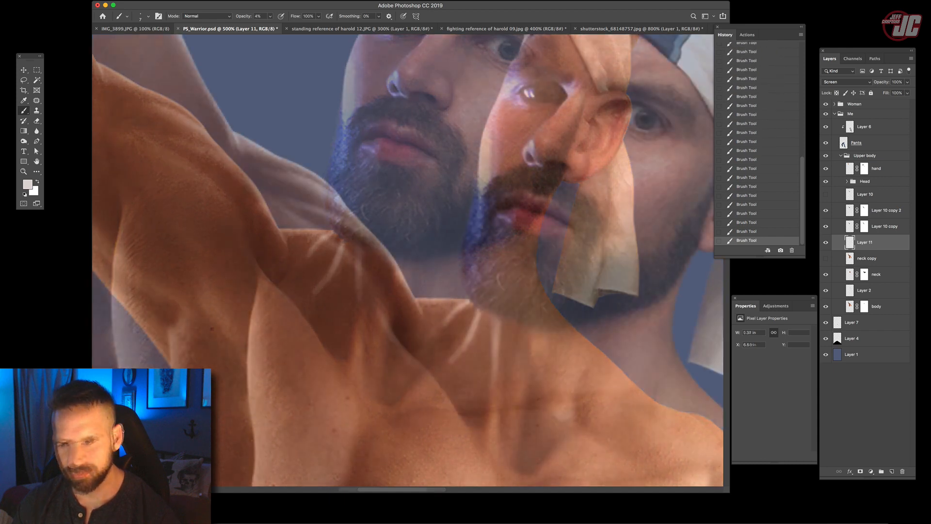
{"action": "left_click_drag", "start_coordinate": [412, 262], "coordinate": [469, 354]}
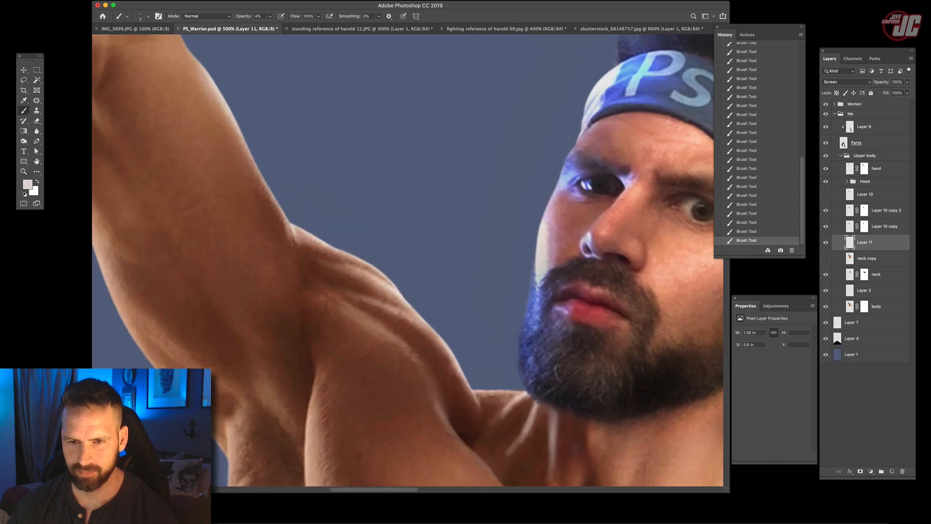
- Raise the brush opacity to 24% and paint highlight strokes along the outer edge of the raised arm at the elbow
{"action": "left_click_drag", "start_coordinate": [358, 204], "coordinate": [453, 418]}
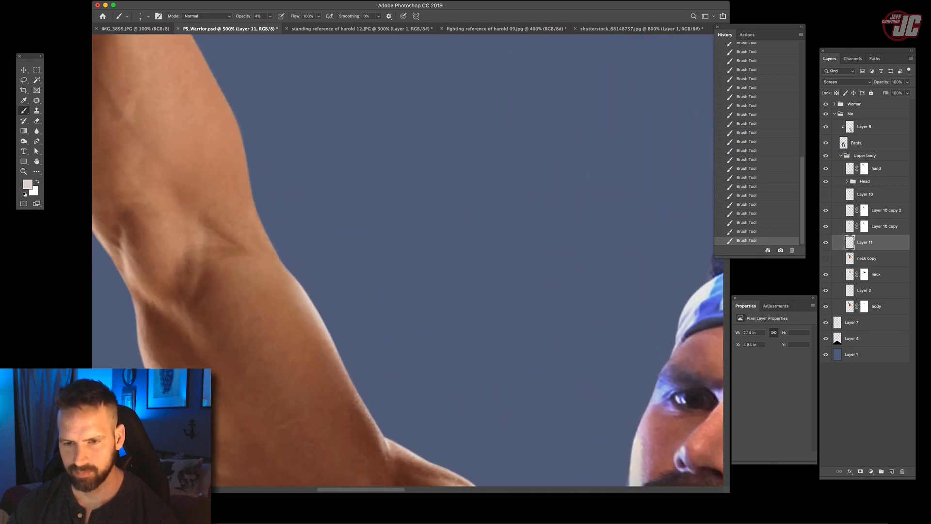
{"action": "left_click", "coordinate": [271, 17]}
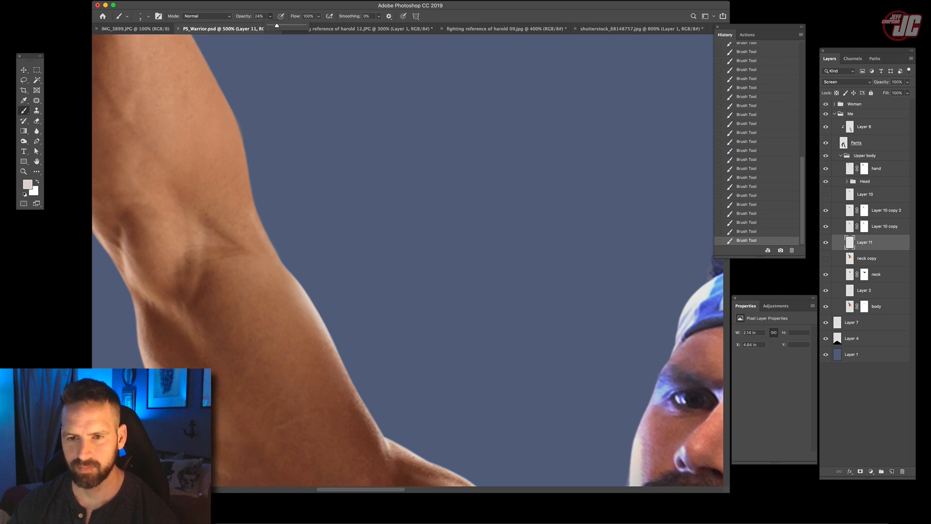
{"action": "left_click_drag", "start_coordinate": [253, 197], "coordinate": [275, 254]}
{"action": "mouse_move", "coordinate": [257, 218]}
{"action": "left_mouse_down"}
{"action": "mouse_move", "coordinate": [293, 274]}
{"action": "mouse_move", "coordinate": [269, 238]}
{"action": "mouse_move", "coordinate": [271, 255]}
{"action": "left_mouse_up"}
{"action": "left_click_drag", "start_coordinate": [250, 196], "coordinate": [261, 243]}
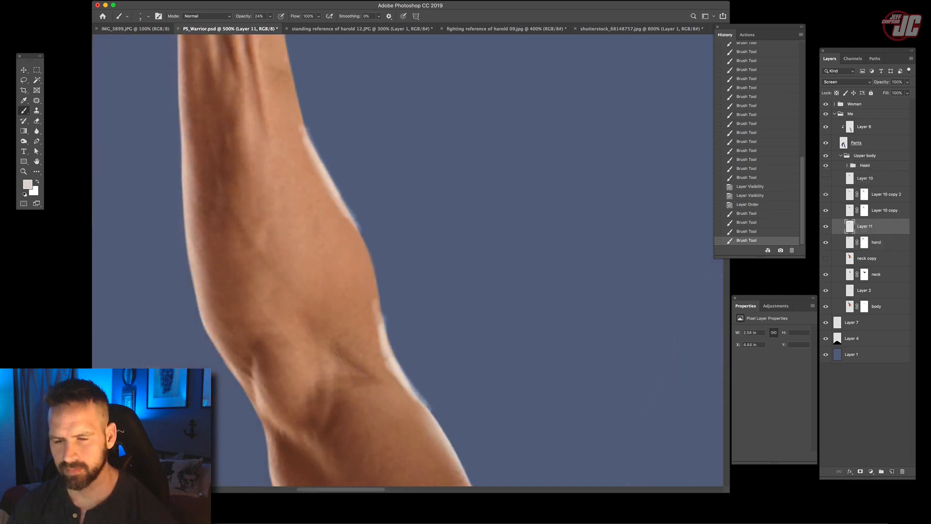
- Build up overlapping rim highlight strokes along the outer forearm edge and down past the elbow on Layer 11
{"action": "scroll", "coordinate": [388, 243], "scroll_direction": "down", "scroll_amount": 3}
{"action": "left_click_drag", "start_coordinate": [330, 112], "coordinate": [364, 176]}
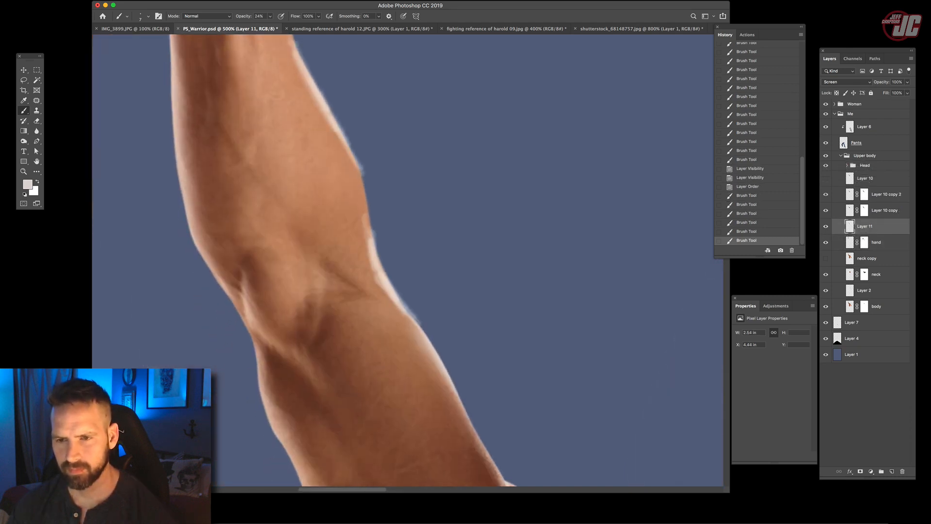
{"action": "left_click_drag", "start_coordinate": [342, 135], "coordinate": [372, 199]}
{"action": "left_click_drag", "start_coordinate": [360, 157], "coordinate": [374, 219]}
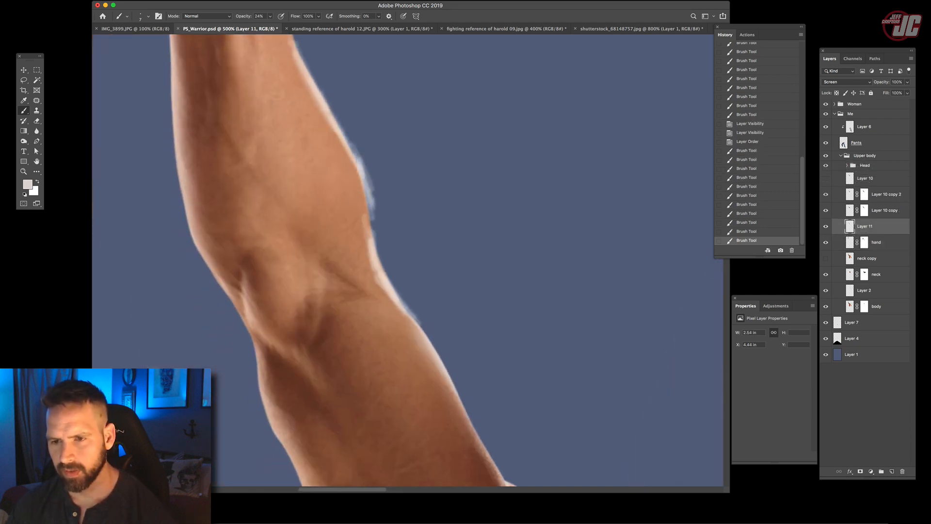
{"action": "left_click_drag", "start_coordinate": [364, 176], "coordinate": [373, 213]}
{"action": "left_click_drag", "start_coordinate": [367, 184], "coordinate": [375, 217]}
{"action": "left_click_drag", "start_coordinate": [370, 202], "coordinate": [377, 228]}
{"action": "left_click_drag", "start_coordinate": [345, 137], "coordinate": [371, 227]}
{"action": "left_click_drag", "start_coordinate": [363, 187], "coordinate": [374, 243]}
{"action": "left_click_drag", "start_coordinate": [367, 198], "coordinate": [370, 238]}
{"action": "left_click_drag", "start_coordinate": [365, 208], "coordinate": [394, 285]}
{"action": "left_click_drag", "start_coordinate": [374, 230], "coordinate": [421, 392]}
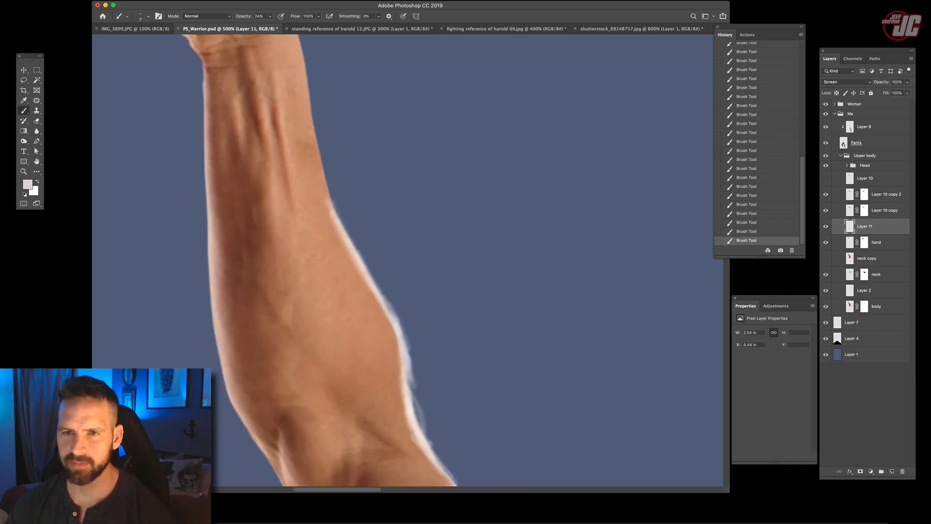
- Raise the brush opacity to 53% and paint a rim highlight along the outer forearm edge just below the wrist
{"action": "left_click_drag", "start_coordinate": [270, 16], "coordinate": [281, 25]}
{"action": "left_click_drag", "start_coordinate": [306, 60], "coordinate": [320, 138]}
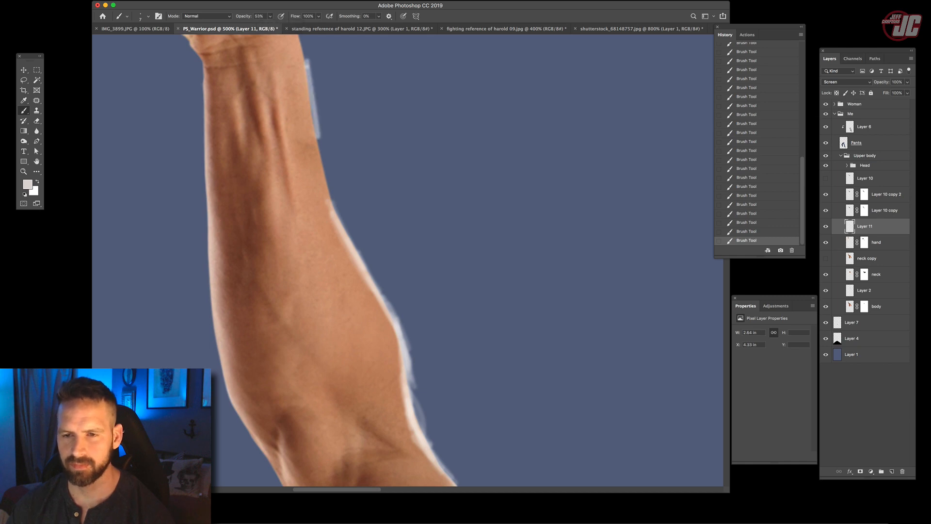
{"action": "left_click_drag", "start_coordinate": [307, 68], "coordinate": [328, 160]}
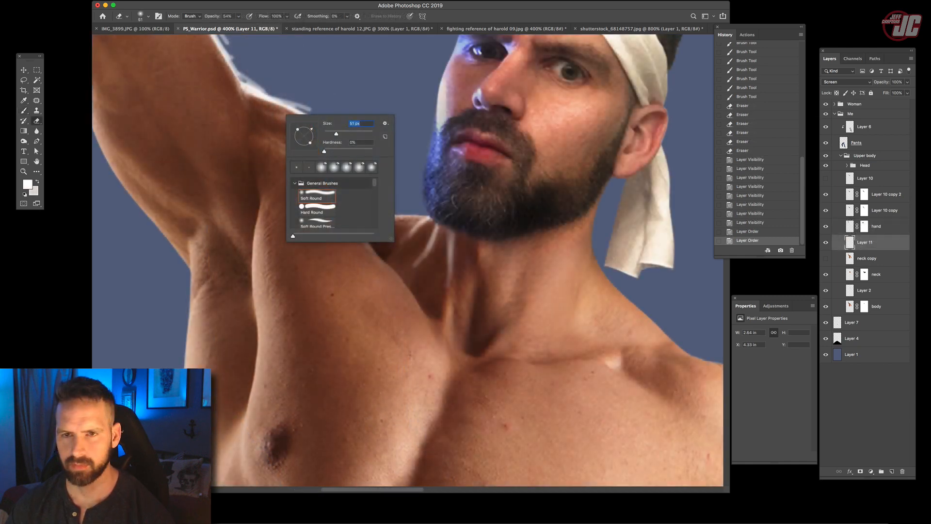
- Soften the painted neck and shoulder highlights under the beard on Layer 11 with a soft round 51 px eraser
{"action": "key", "text": "Return"}
{"action": "left_click_drag", "start_coordinate": [439, 264], "coordinate": [435, 289]}
{"action": "left_click_drag", "start_coordinate": [428, 242], "coordinate": [429, 255]}
{"action": "left_click_drag", "start_coordinate": [451, 229], "coordinate": [444, 267]}
{"action": "left_click_drag", "start_coordinate": [438, 233], "coordinate": [451, 267]}
{"action": "mouse_move", "coordinate": [480, 206]}
{"action": "left_mouse_down"}
{"action": "mouse_move", "coordinate": [467, 287]}
{"action": "mouse_move", "coordinate": [452, 310]}
{"action": "left_mouse_up"}
{"action": "left_click_drag", "start_coordinate": [451, 297], "coordinate": [451, 313]}
{"action": "left_click_drag", "start_coordinate": [435, 274], "coordinate": [446, 470]}
{"action": "scroll", "coordinate": [309, 144], "scroll_direction": "down", "scroll_amount": 5}
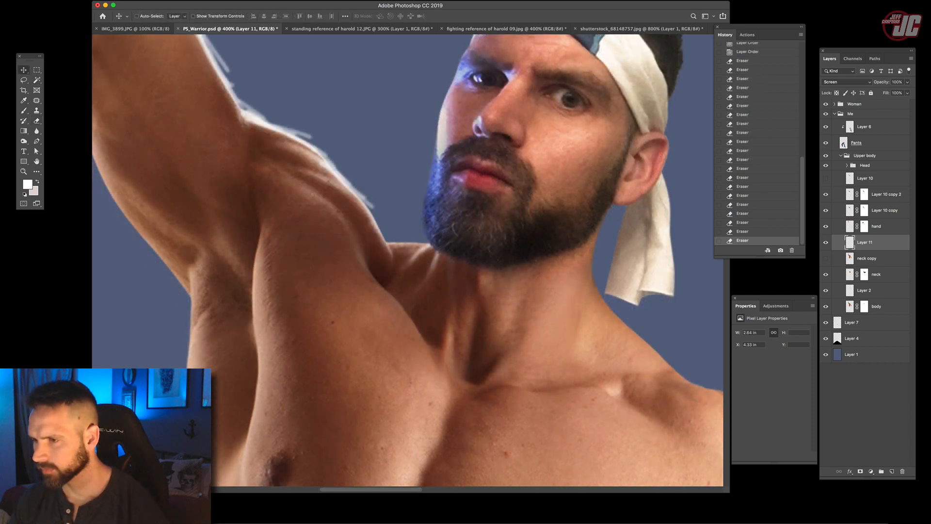
- Toggle the visibility of the neck and body layers to check what each one contributes to the torso
{"action": "left_click", "coordinate": [876, 274]}
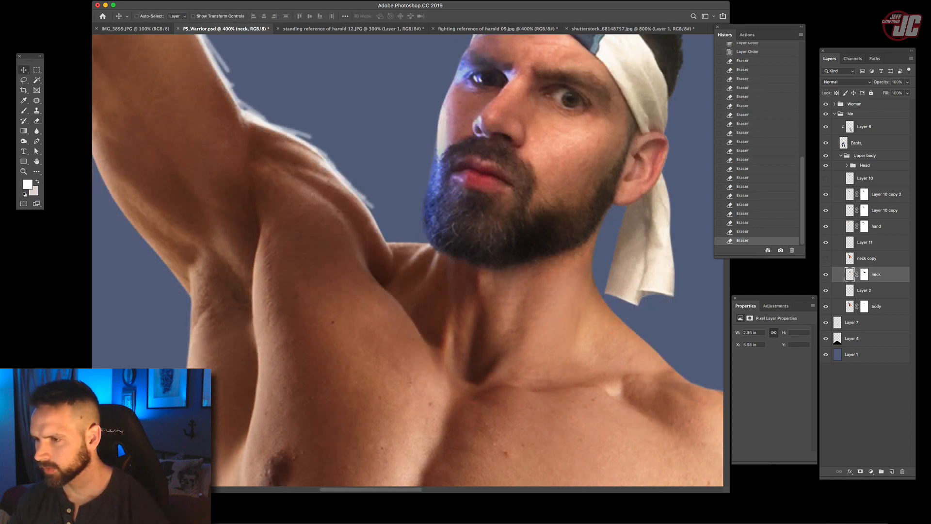
{"action": "left_click", "coordinate": [826, 274]}
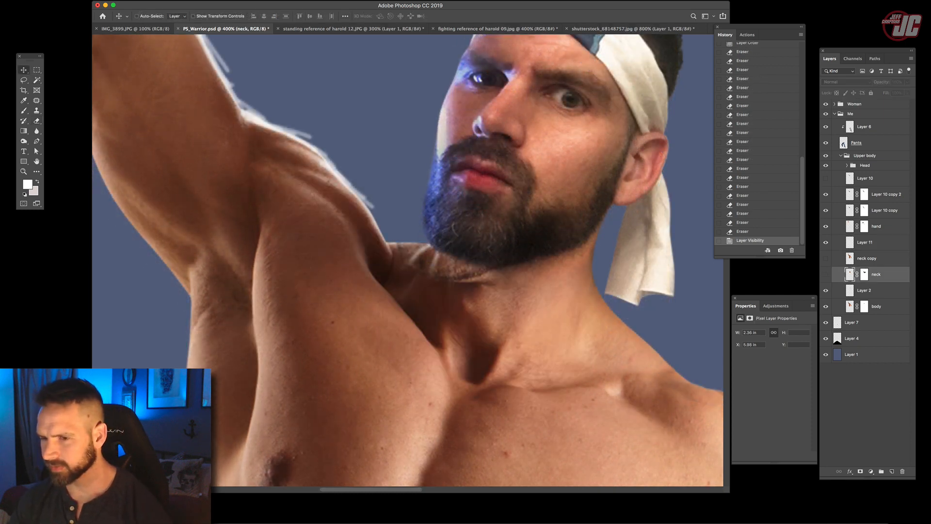
{"action": "left_click", "coordinate": [826, 274]}
{"action": "left_click", "coordinate": [826, 306]}
{"action": "left_click", "coordinate": [826, 306]}
- Group the body and neck layers together with Layer 2 between them
{"action": "left_click", "coordinate": [876, 306]}
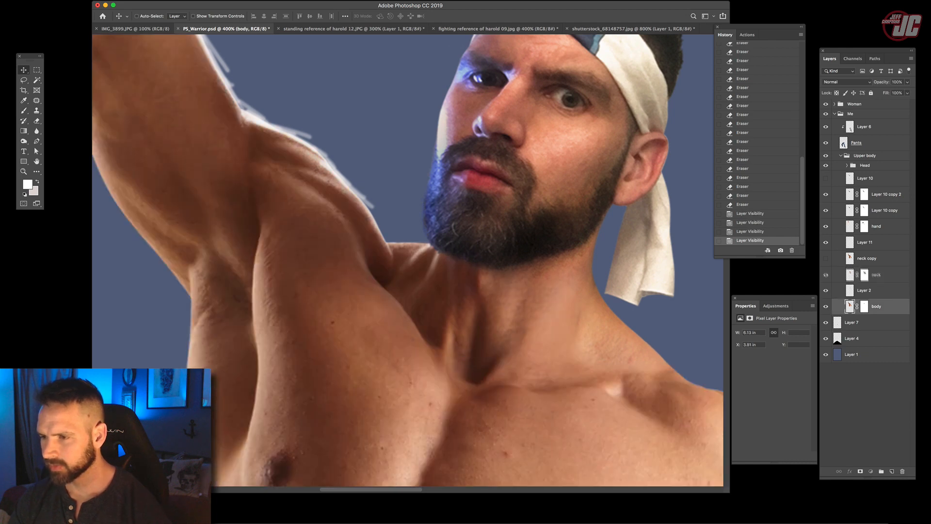
{"action": "left_click", "coordinate": [876, 274], "text": "shift"}
{"action": "key", "text": "super+g"}
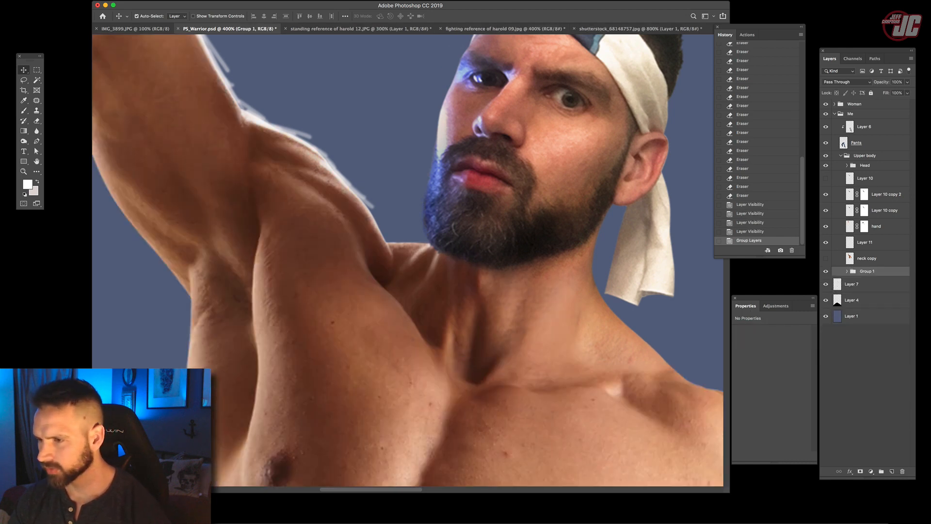
- Duplicate the new body group, merge the copy into a single layer and hide the original group
{"action": "left_click_drag", "start_coordinate": [868, 271], "coordinate": [868, 266]}
{"action": "key", "text": "super+e"}
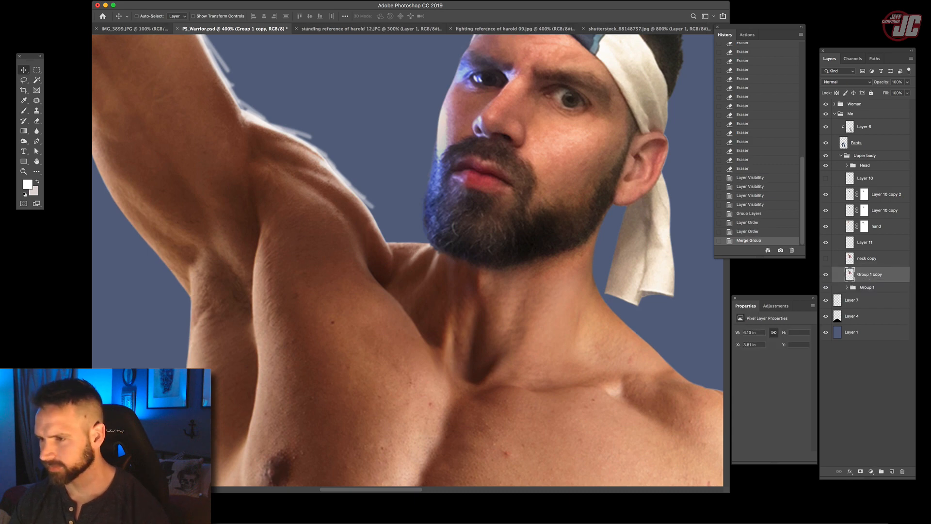
{"action": "left_click", "coordinate": [826, 287]}
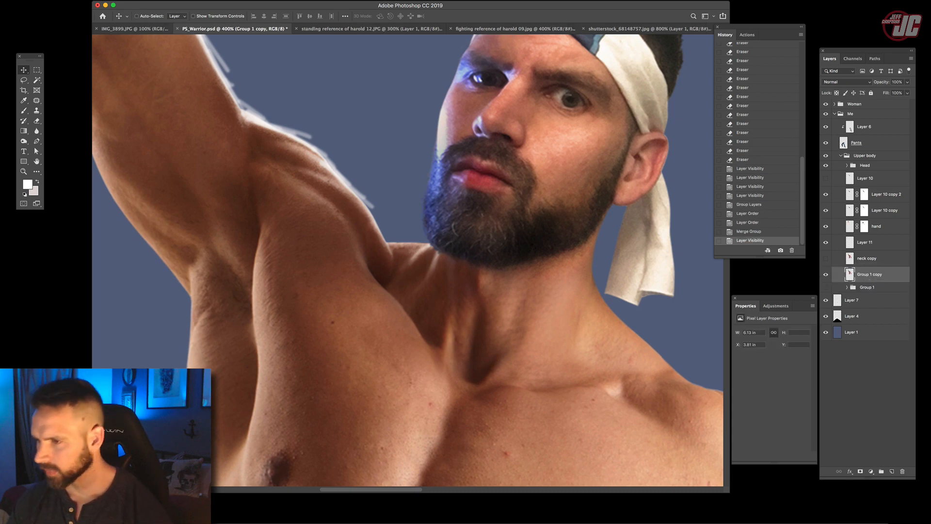
- Move Layer 11 directly above the merged body layer and clip it to that layer
{"action": "left_click_drag", "start_coordinate": [869, 244], "coordinate": [867, 266]}
{"action": "right_click", "coordinate": [886, 260]}
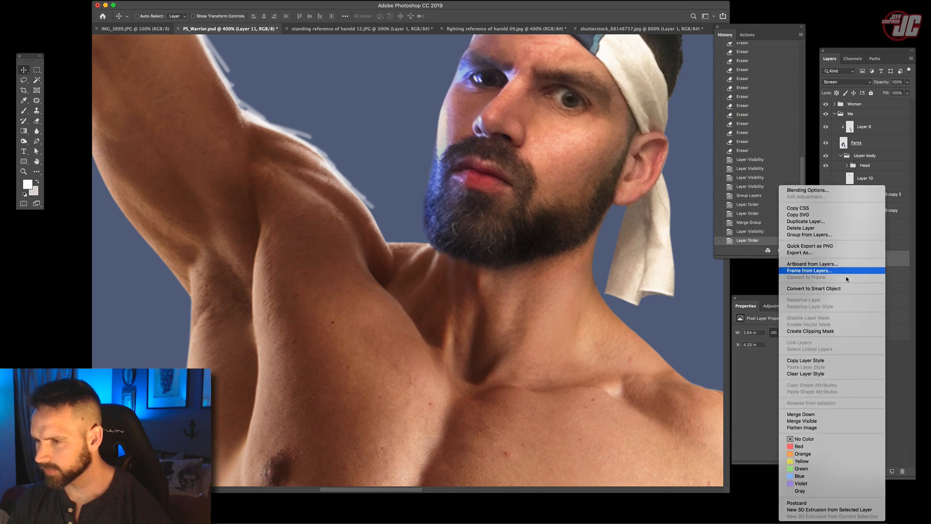
{"action": "left_click", "coordinate": [812, 331]}
{"action": "left_click", "coordinate": [23, 172]}
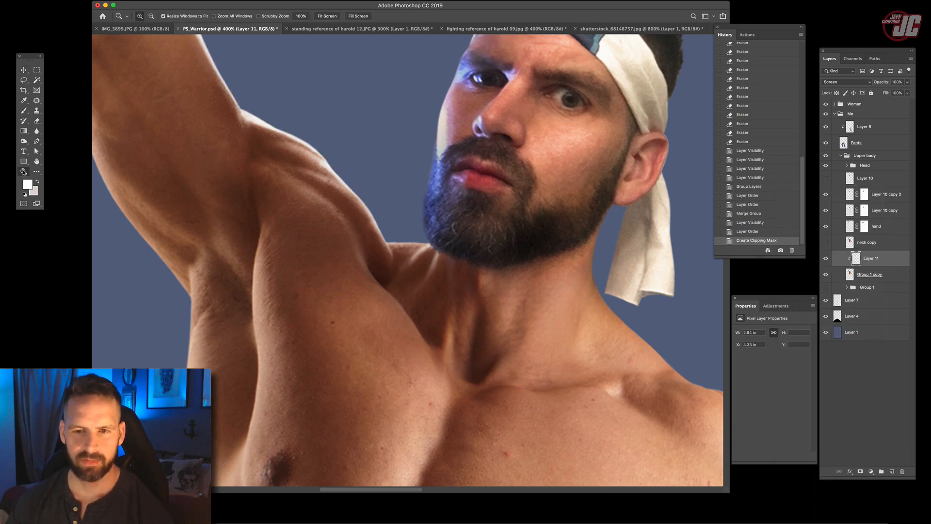
{"action": "left_click", "coordinate": [341, 211], "text": "alt"}
{"action": "left_click", "coordinate": [341, 211], "text": "alt"}
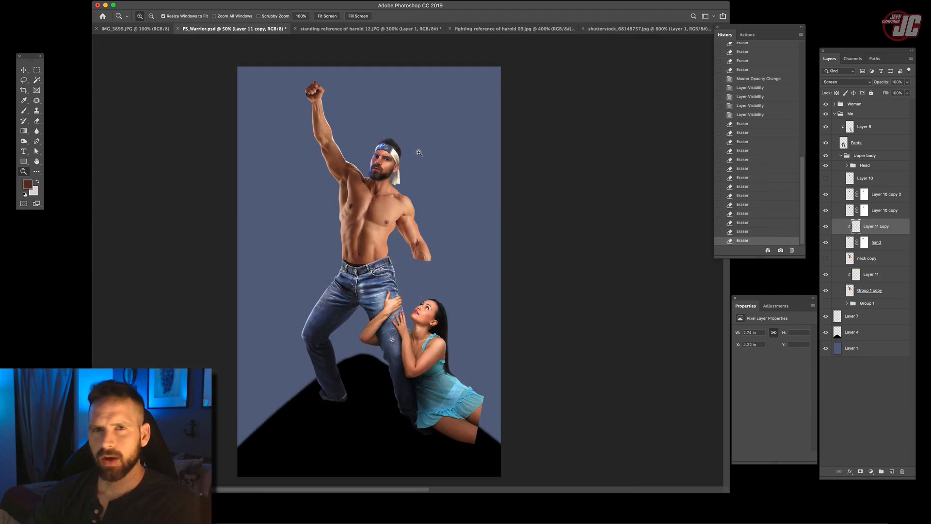